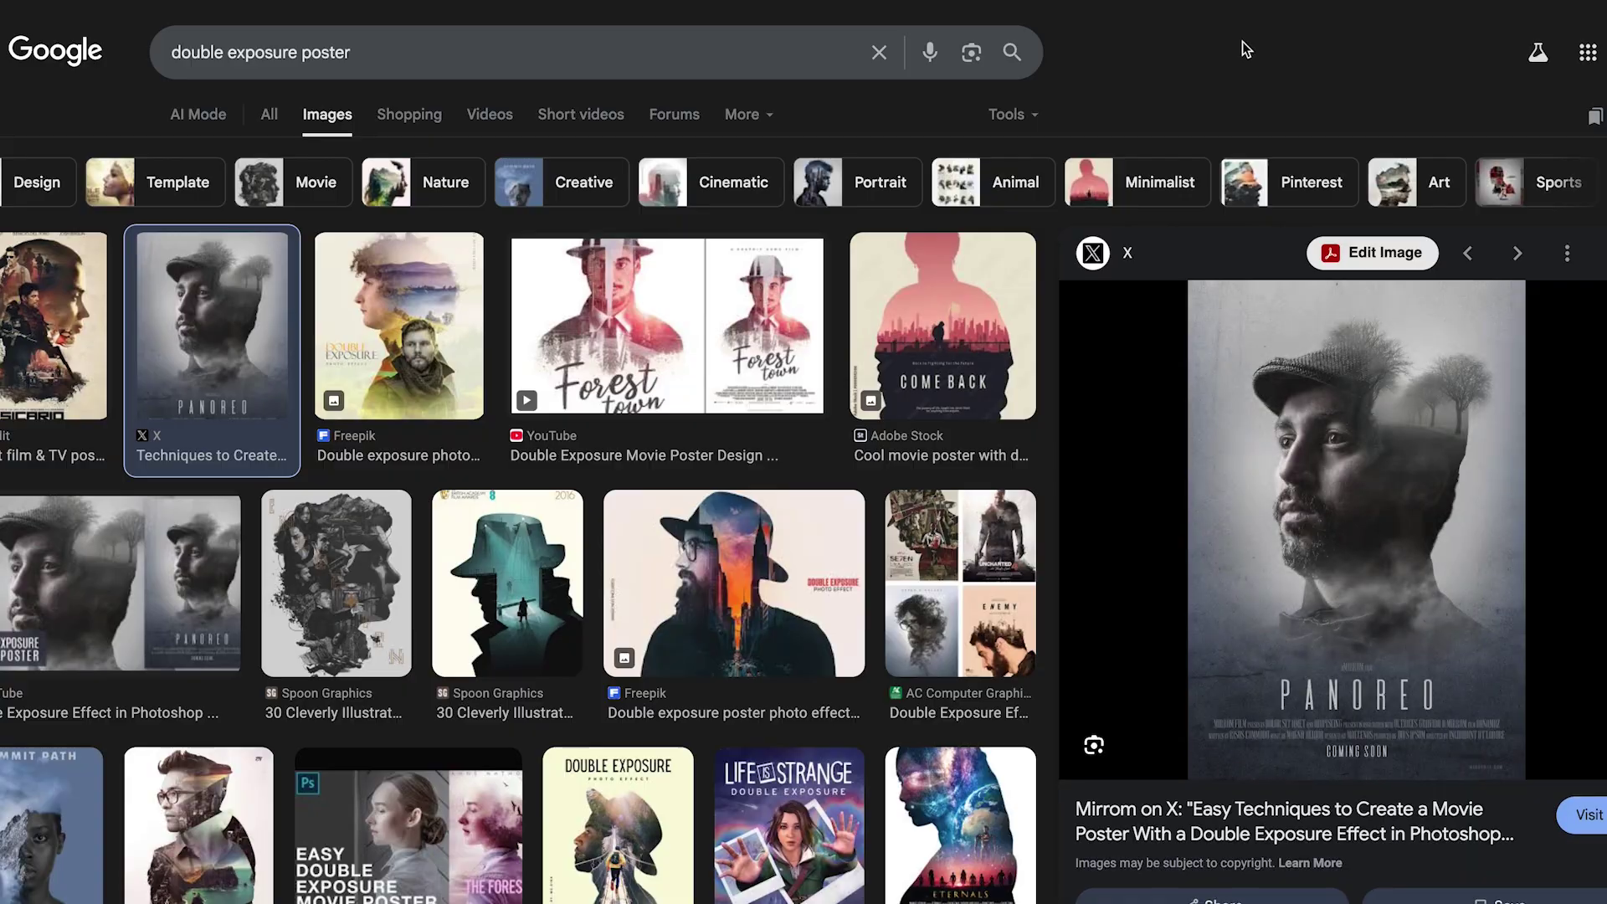
Step: Step through the double exposure poster previews to reach the Nostalgic Whispers poster
{"action": "key", "text": "Right"}
{"action": "key", "text": "Right"}
{"action": "key", "text": "Right"}
{"action": "key", "text": "Right"}
{"action": "key", "text": "Right"}
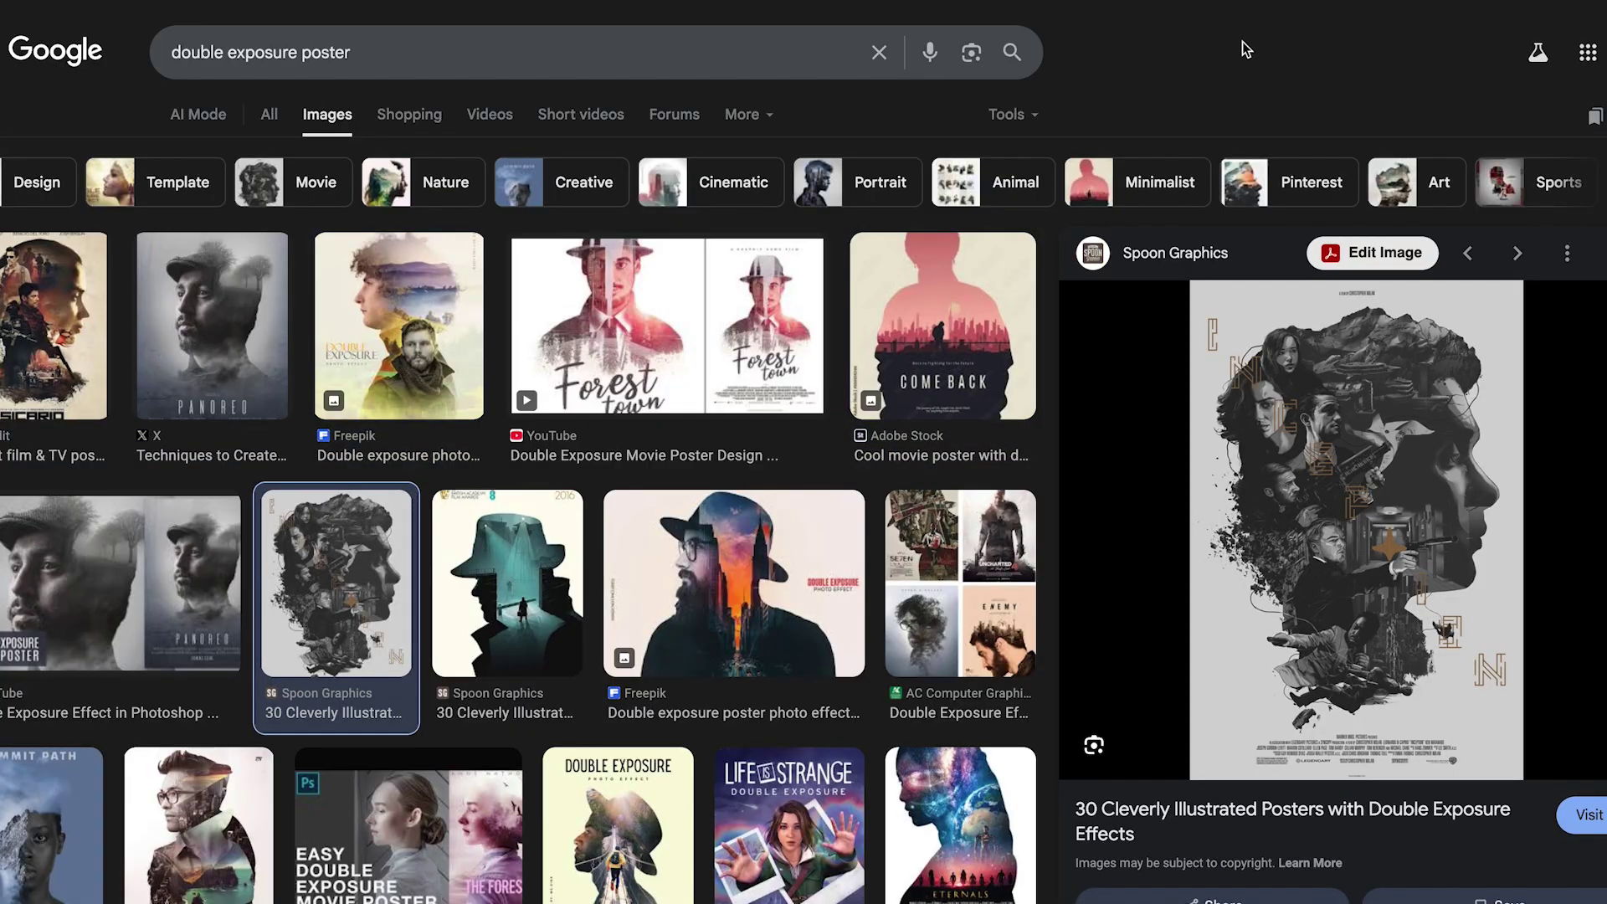
{"action": "key", "text": "Right"}
{"action": "key", "text": "Right"}
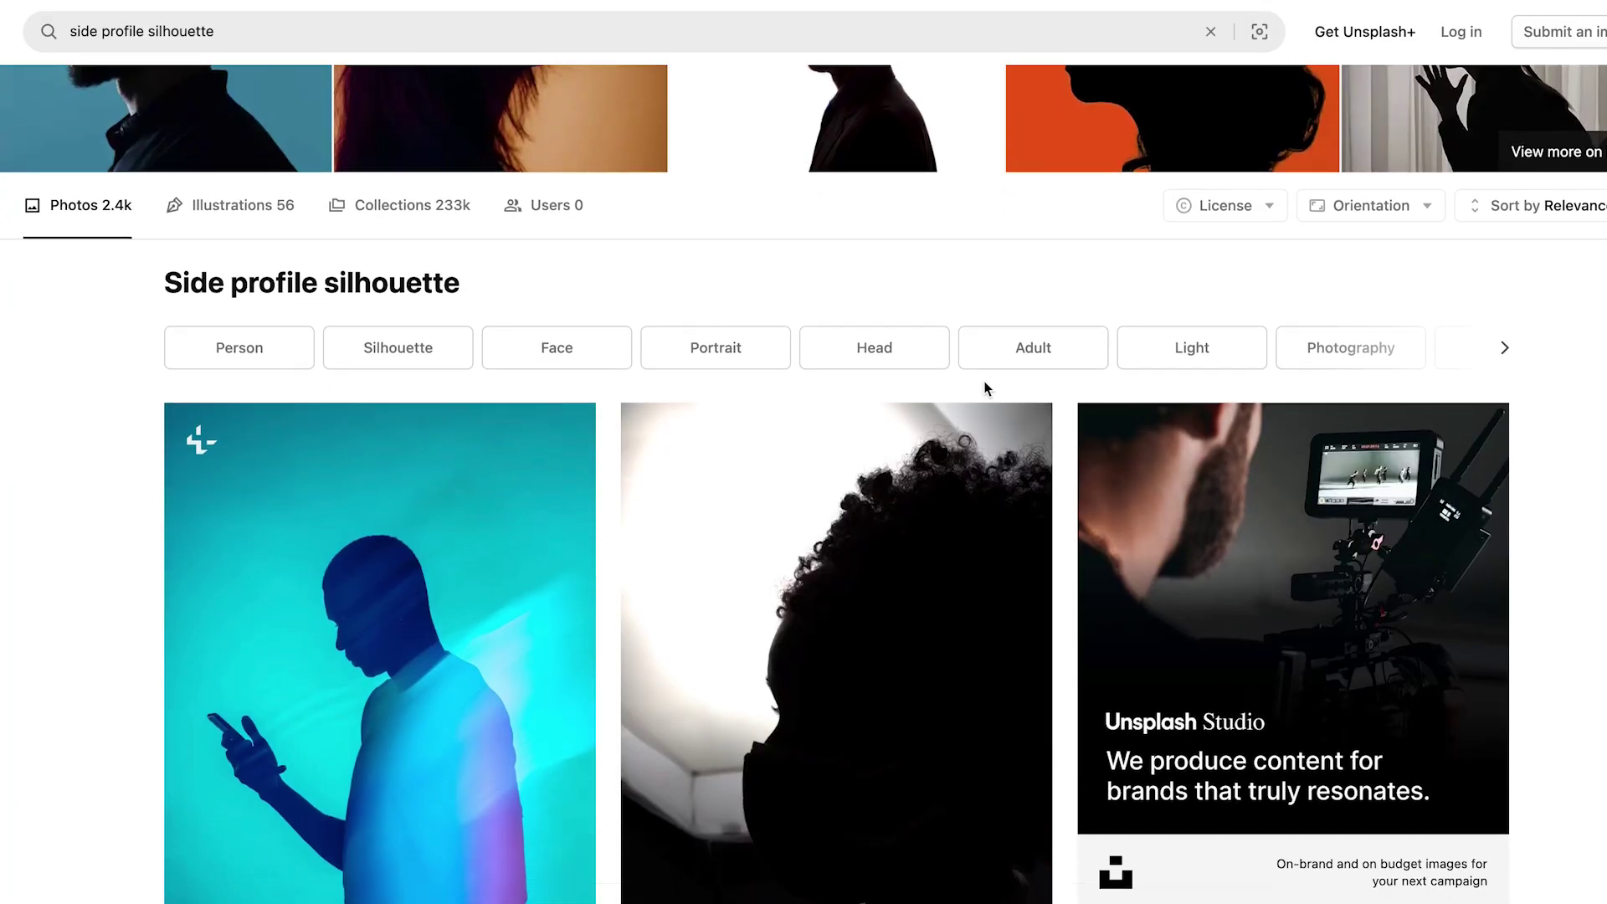
{"action": "scroll", "coordinate": [984, 381], "scroll_direction": "down", "scroll_amount": 3}
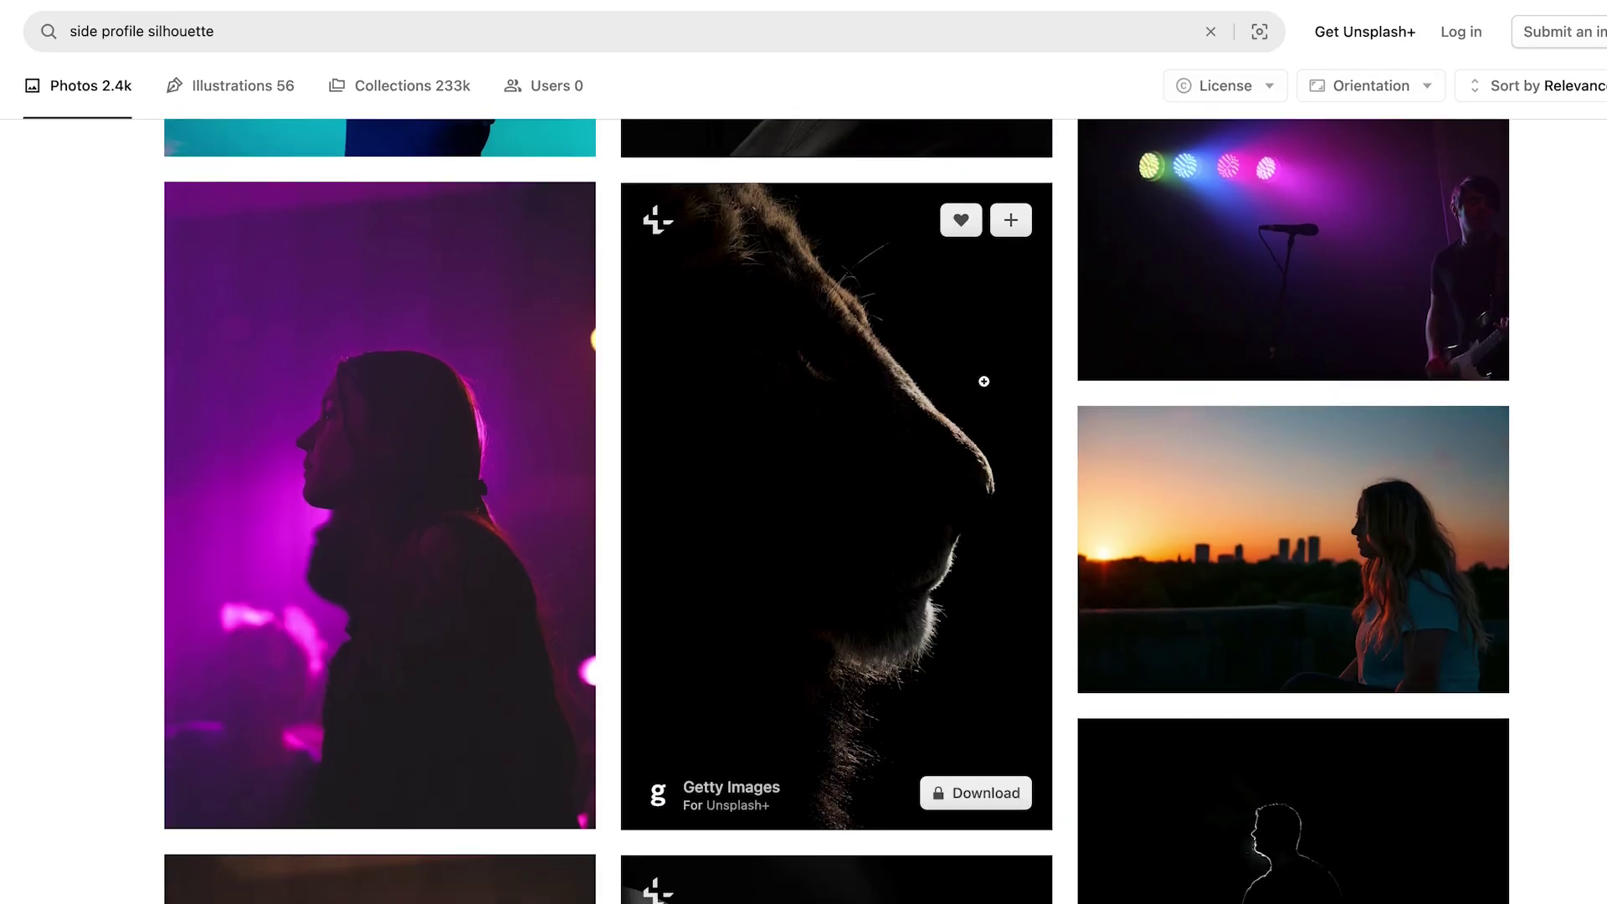
{"action": "scroll", "coordinate": [1063, 536], "scroll_direction": "down", "scroll_amount": 1}
{"action": "scroll", "coordinate": [1064, 533], "scroll_direction": "down", "scroll_amount": 9}
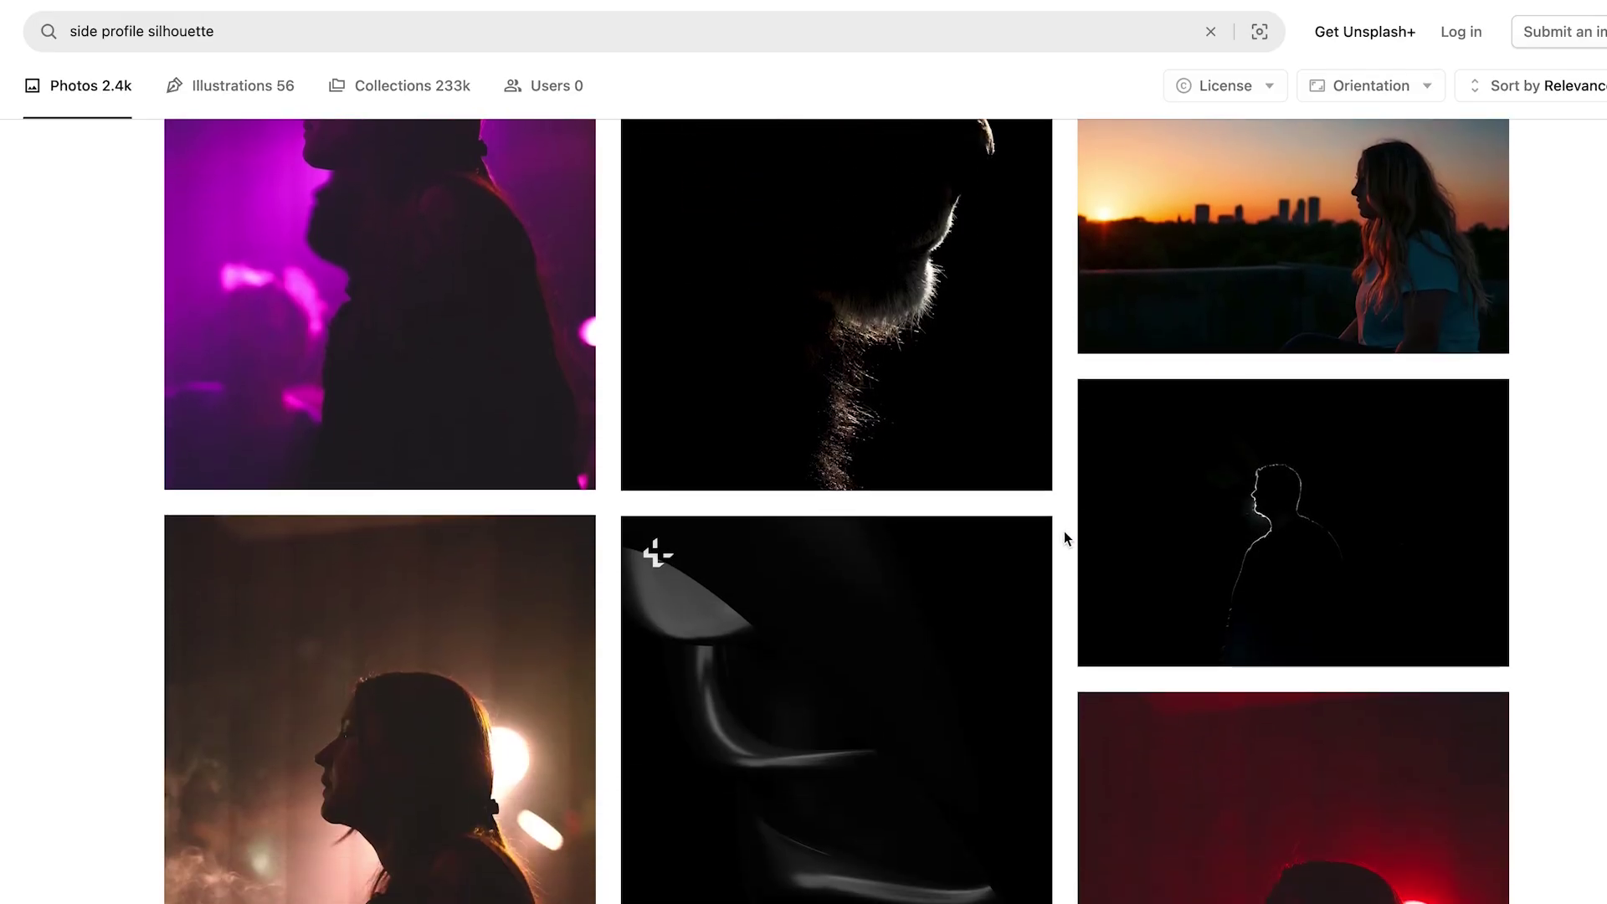
{"action": "scroll", "coordinate": [1065, 537], "scroll_direction": "down", "scroll_amount": 9}
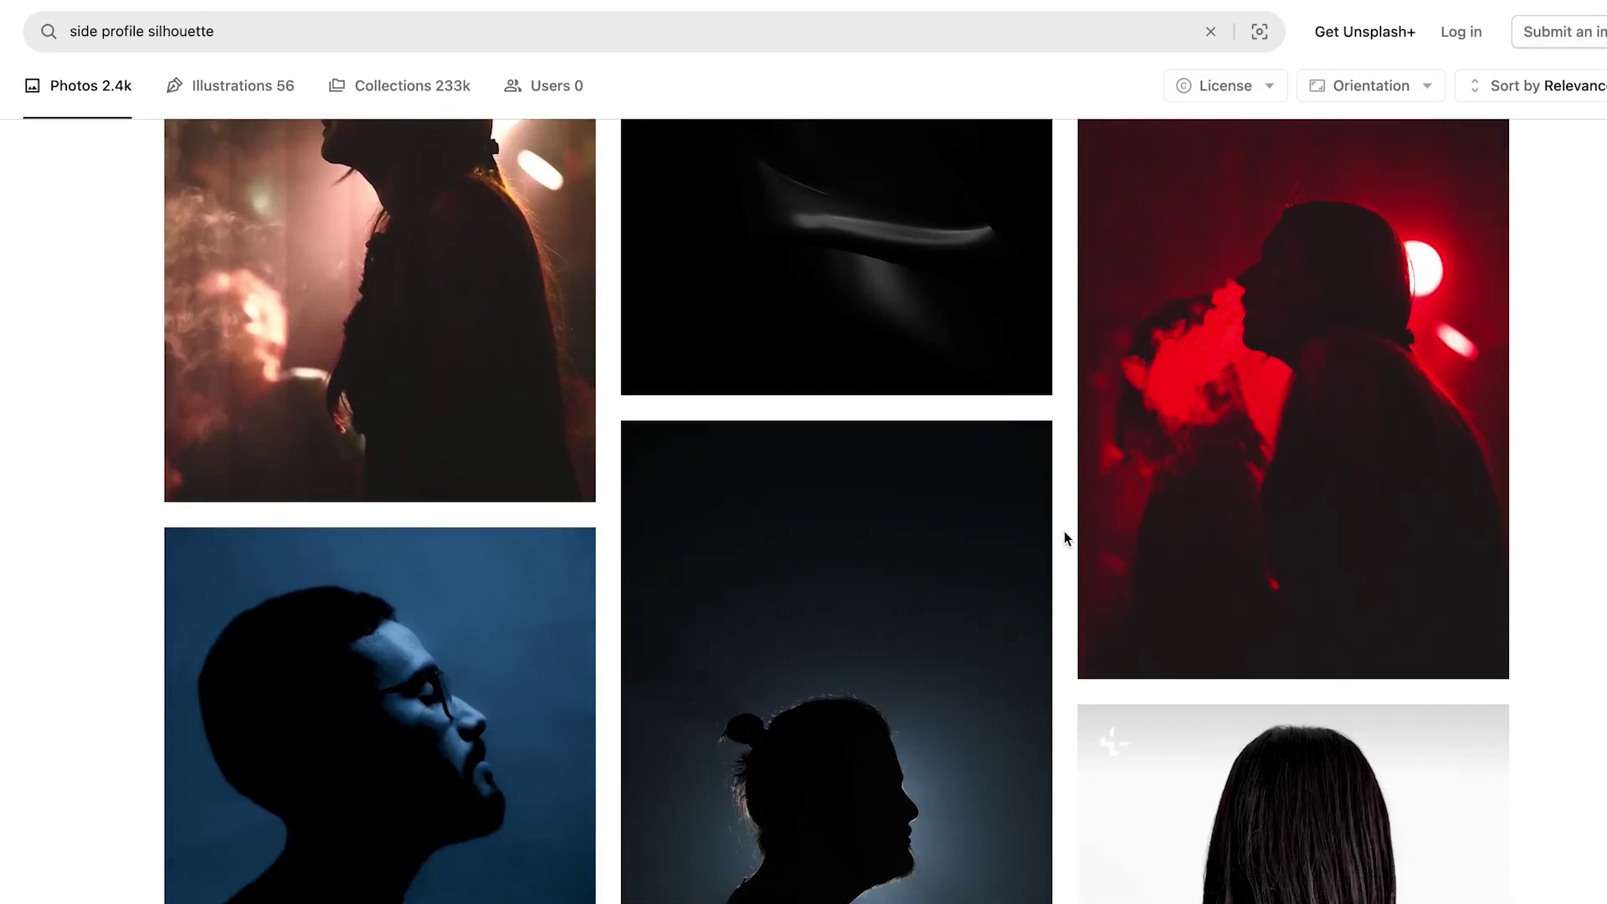
{"action": "scroll", "coordinate": [1065, 538], "scroll_direction": "down", "scroll_amount": 7}
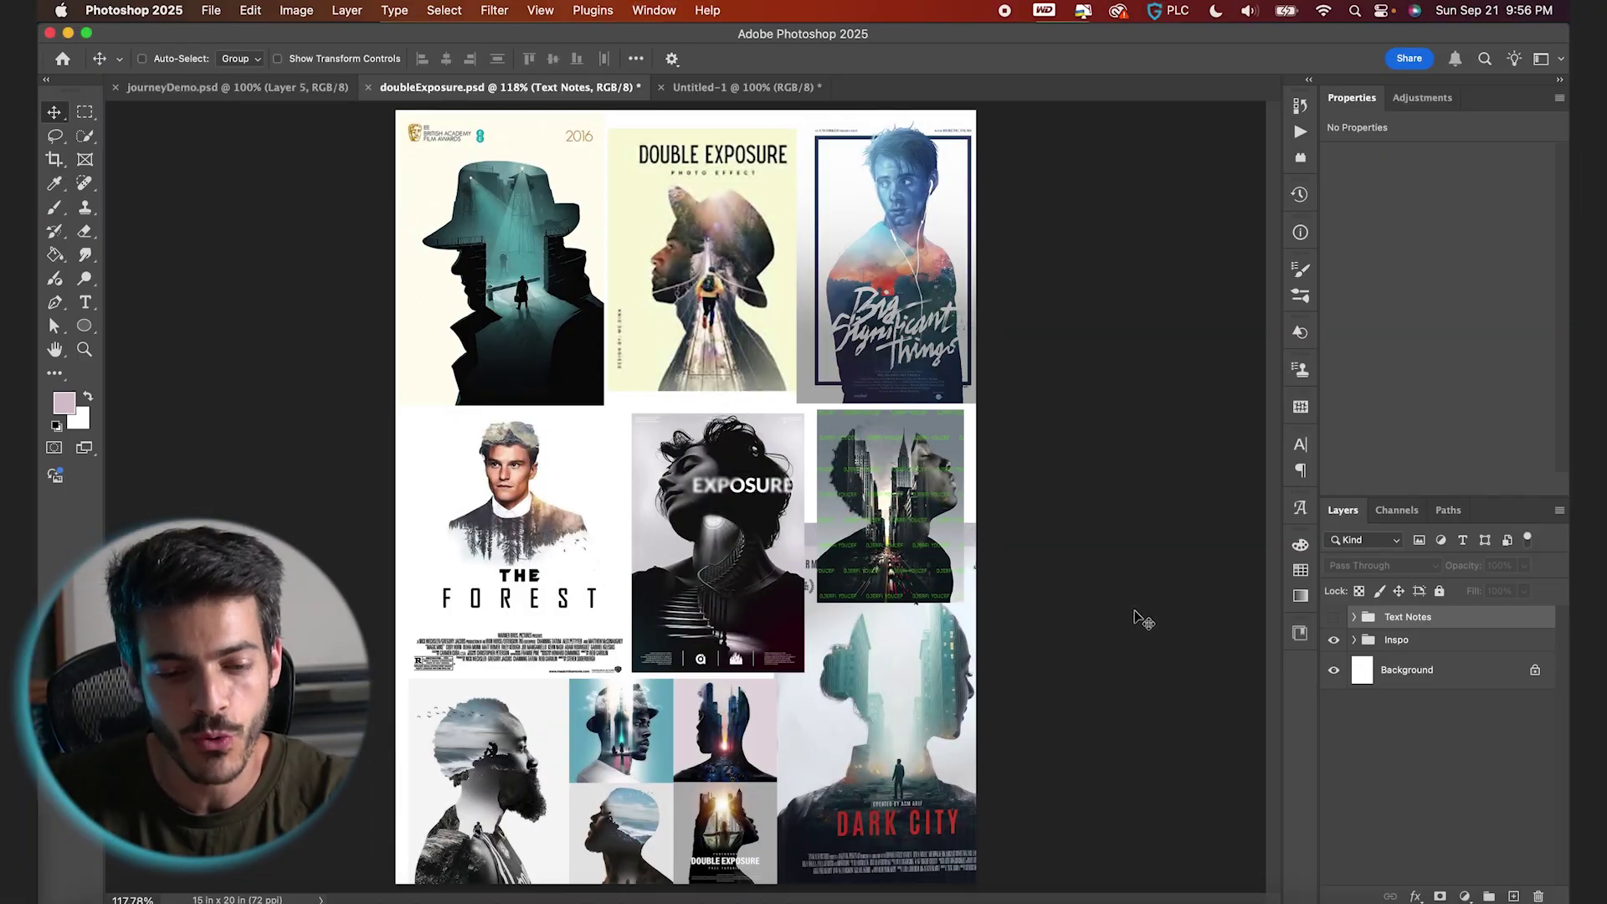
{"action": "scroll", "coordinate": [628, 708], "scroll_direction": "up", "scroll_amount": 6}
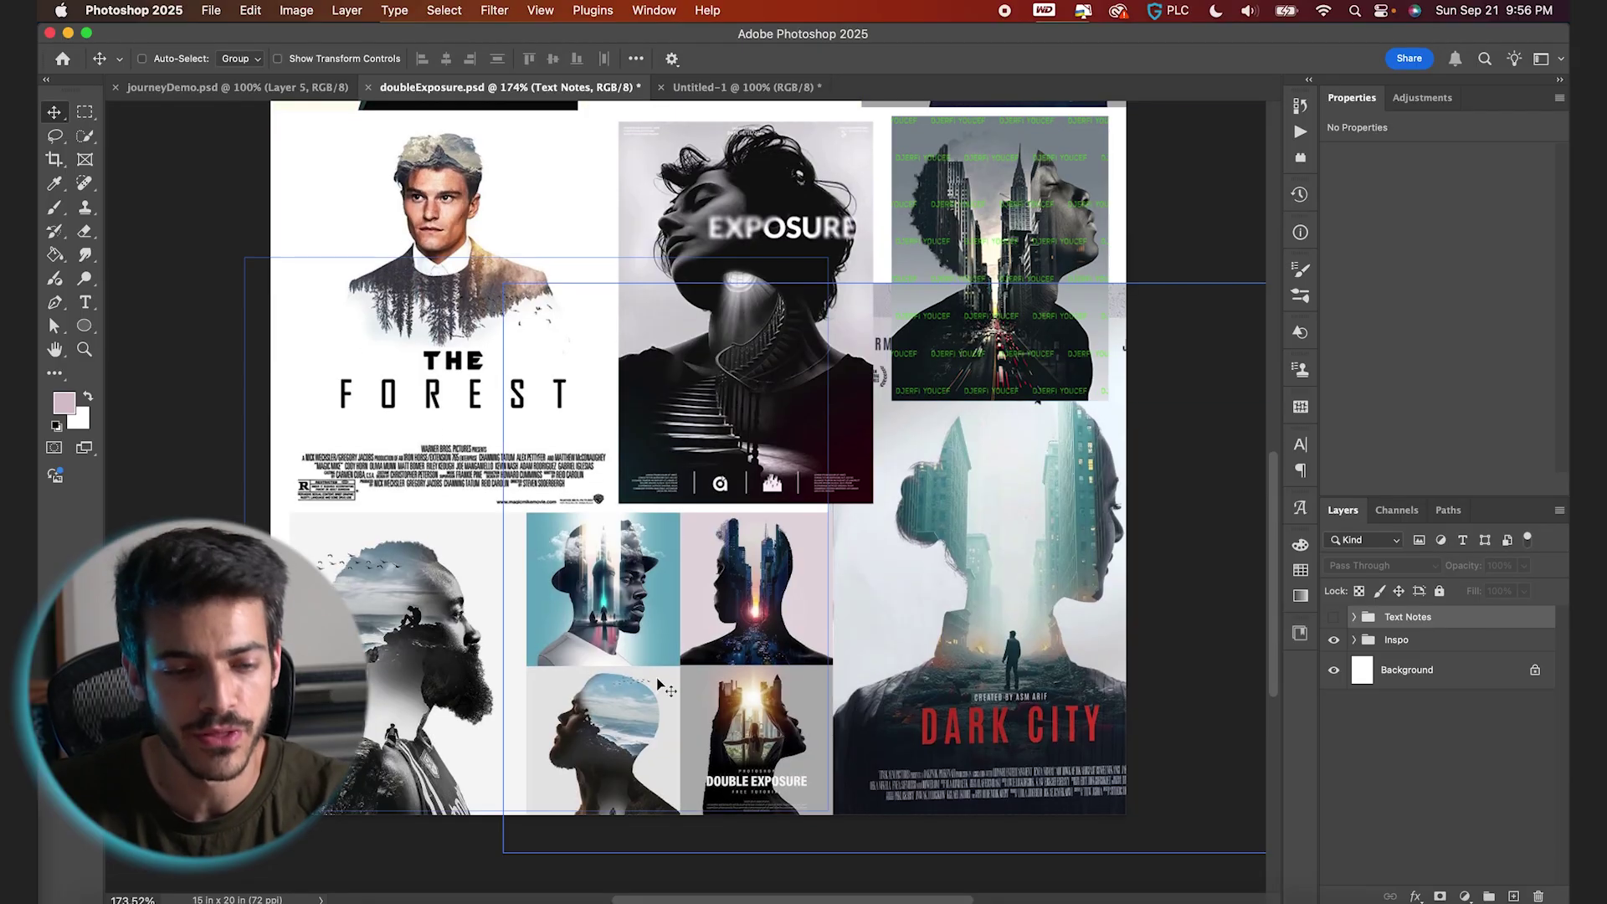
{"action": "scroll", "coordinate": [530, 381], "scroll_direction": "down", "scroll_amount": 2}
{"action": "scroll", "coordinate": [530, 381], "scroll_direction": "up", "scroll_amount": 5}
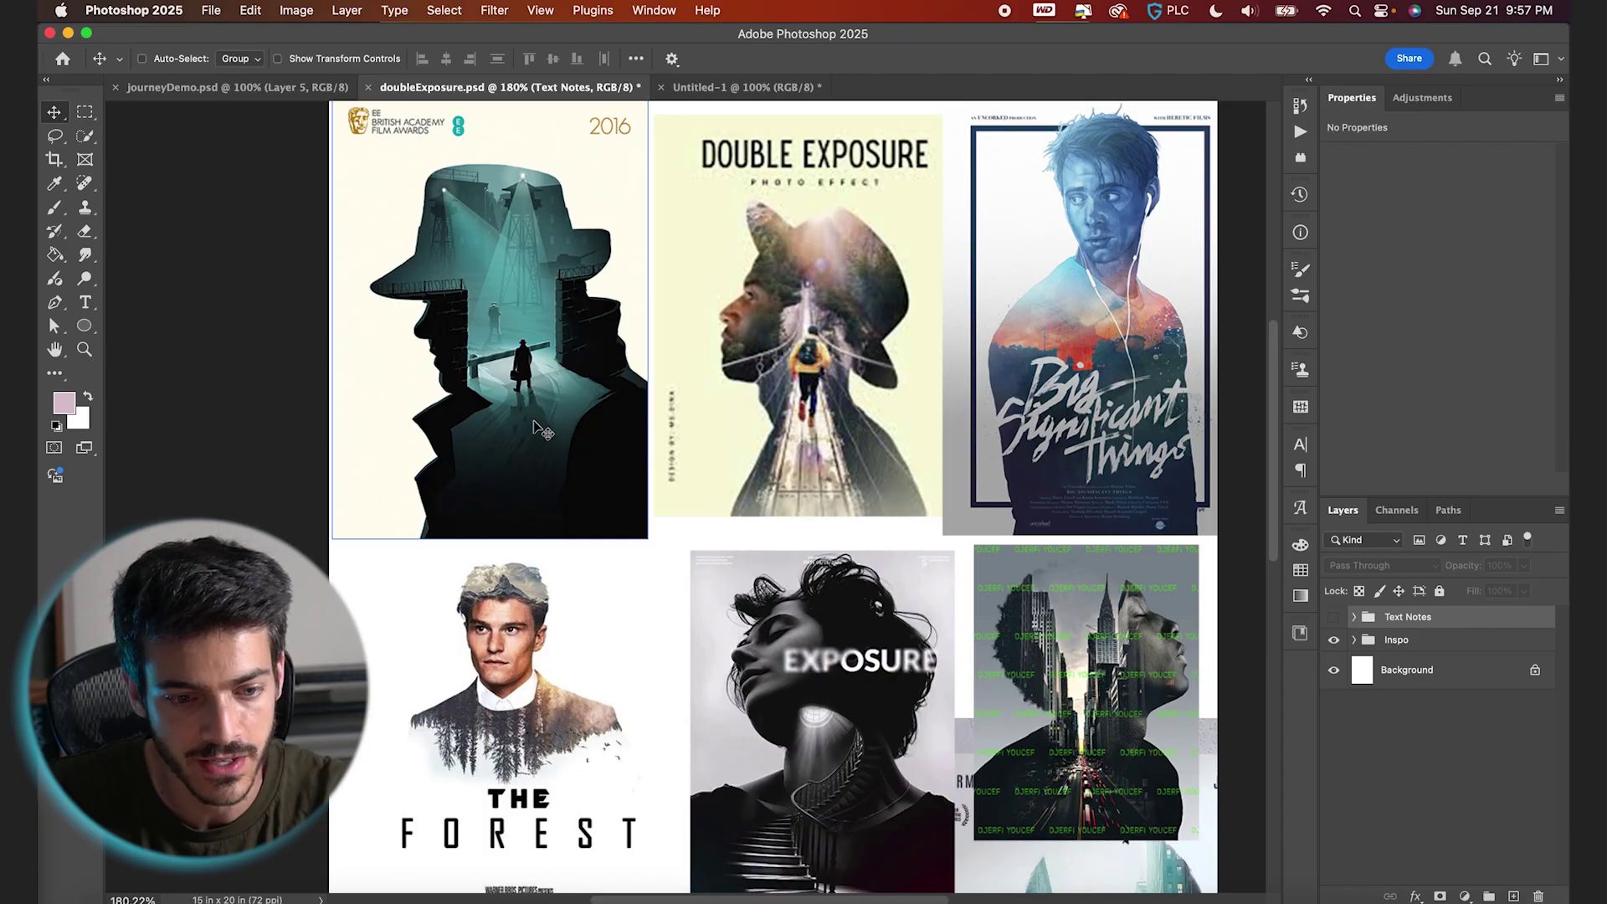
{"action": "scroll", "coordinate": [544, 431], "scroll_direction": "down", "scroll_amount": 5}
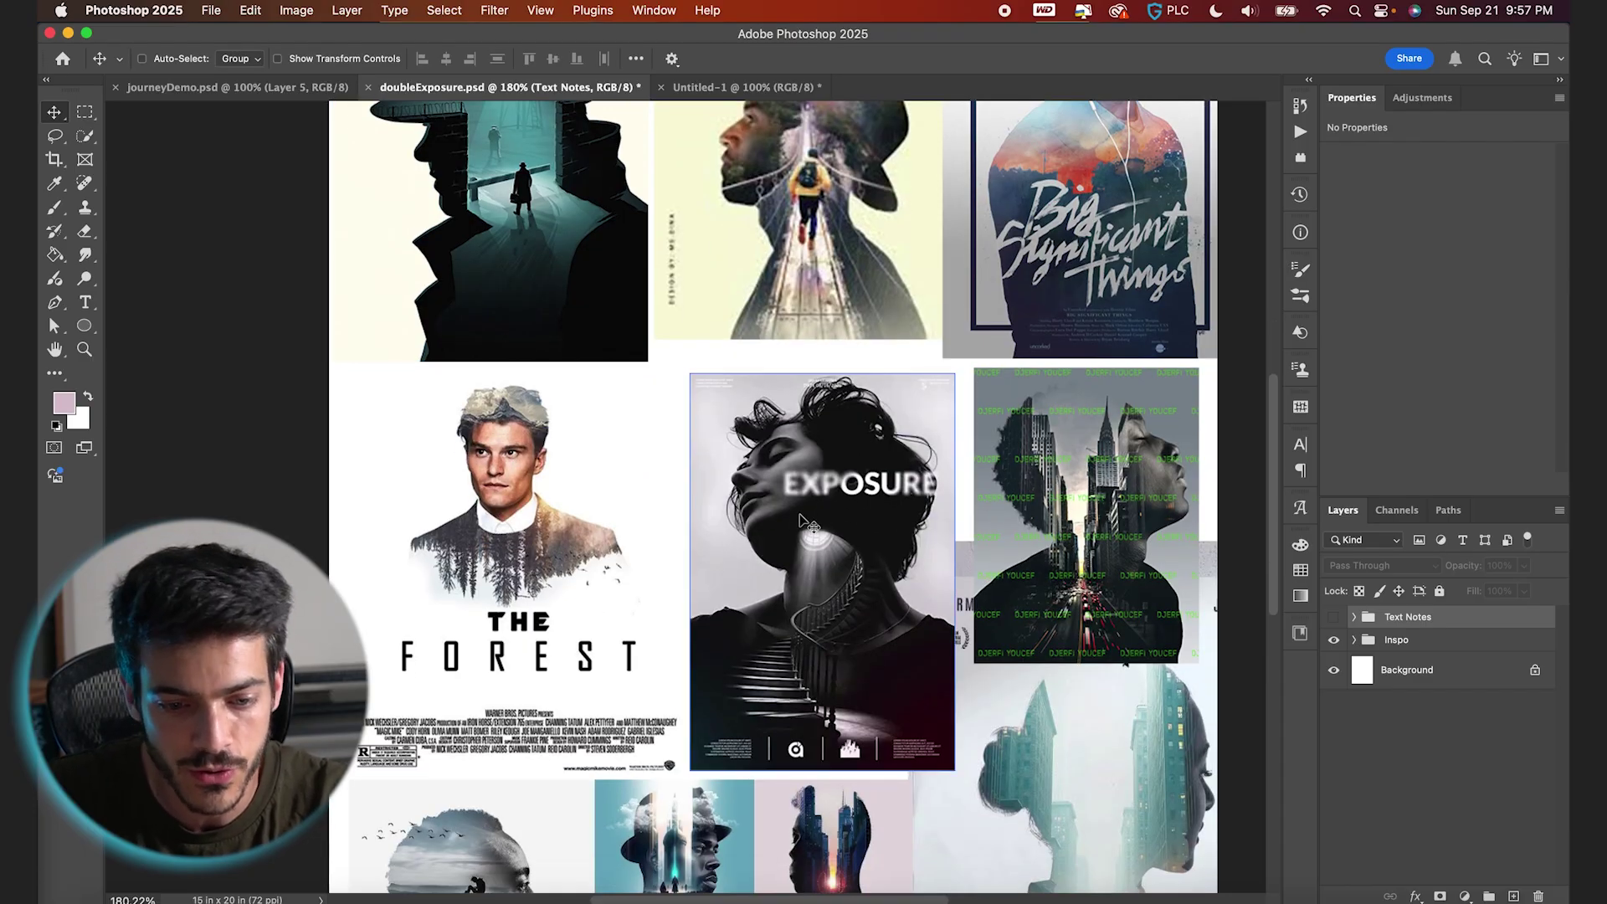
{"action": "scroll", "coordinate": [806, 523], "scroll_direction": "down", "scroll_amount": 8}
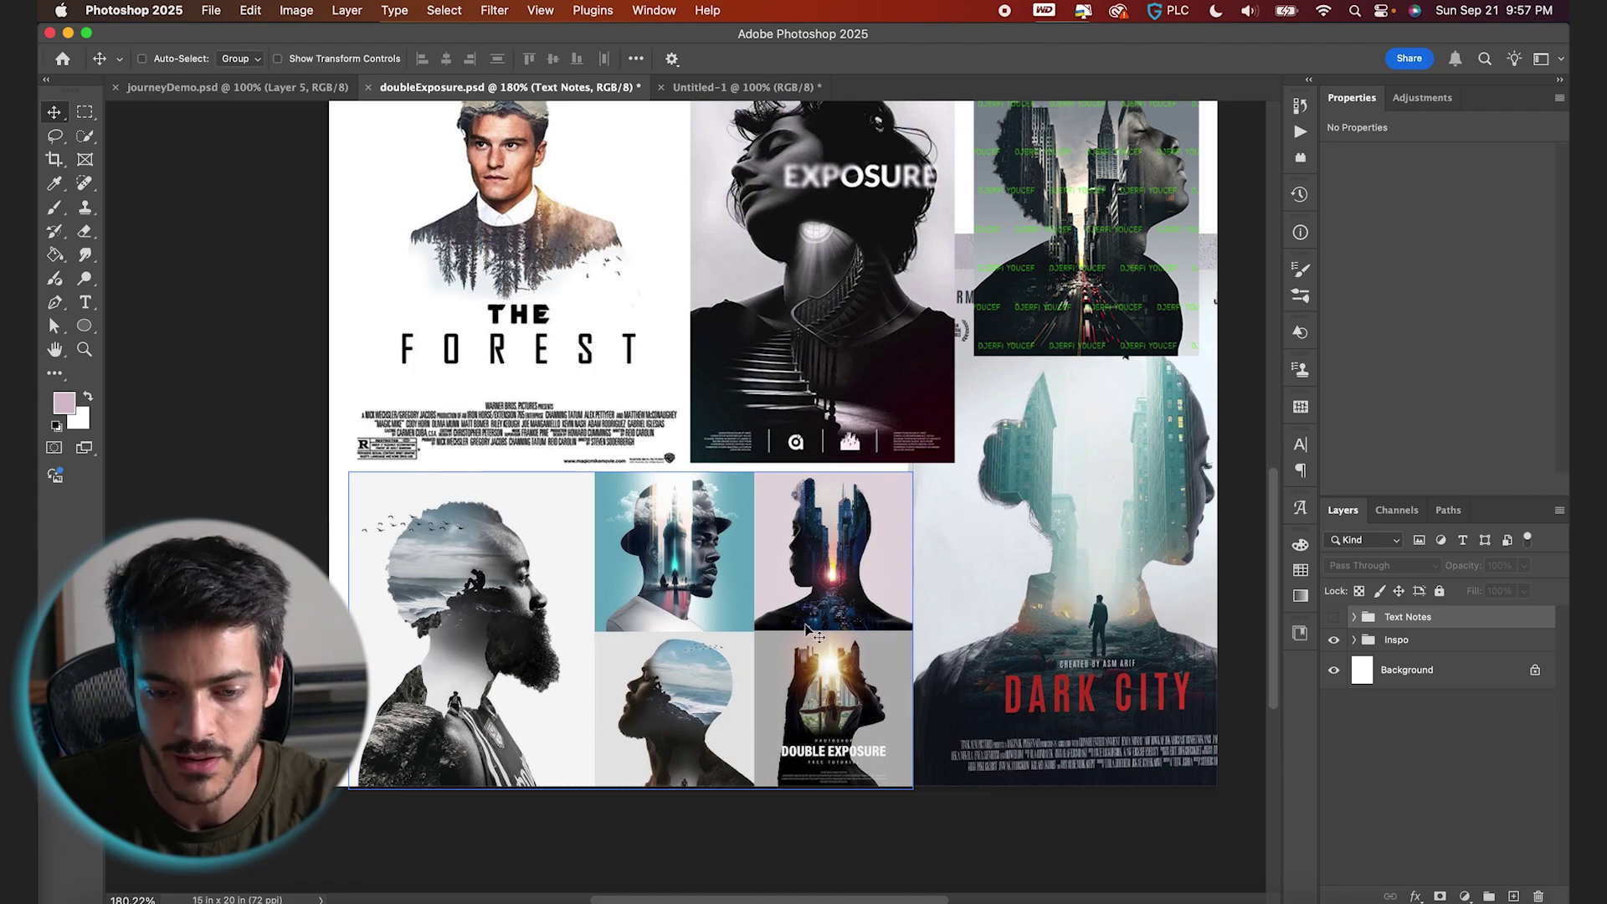
{"action": "scroll", "coordinate": [1076, 681], "scroll_direction": "down", "scroll_amount": 3}
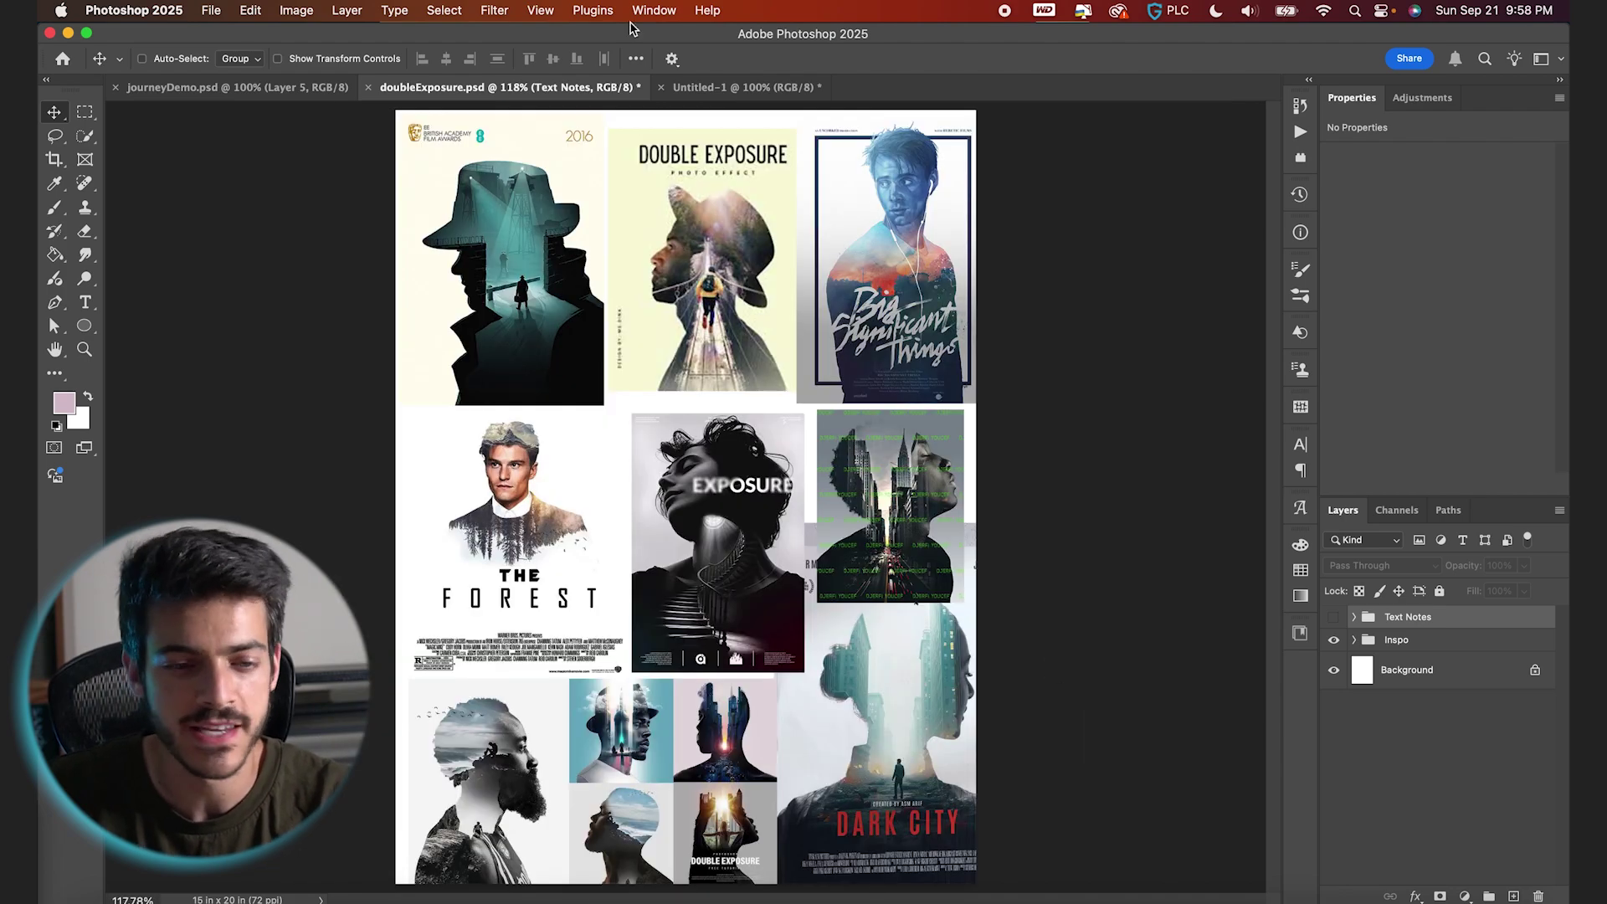
Step: Place the long-haired woman's portrait from Finder into the blank Untitled-1 poster
{"action": "left_click", "coordinate": [706, 87]}
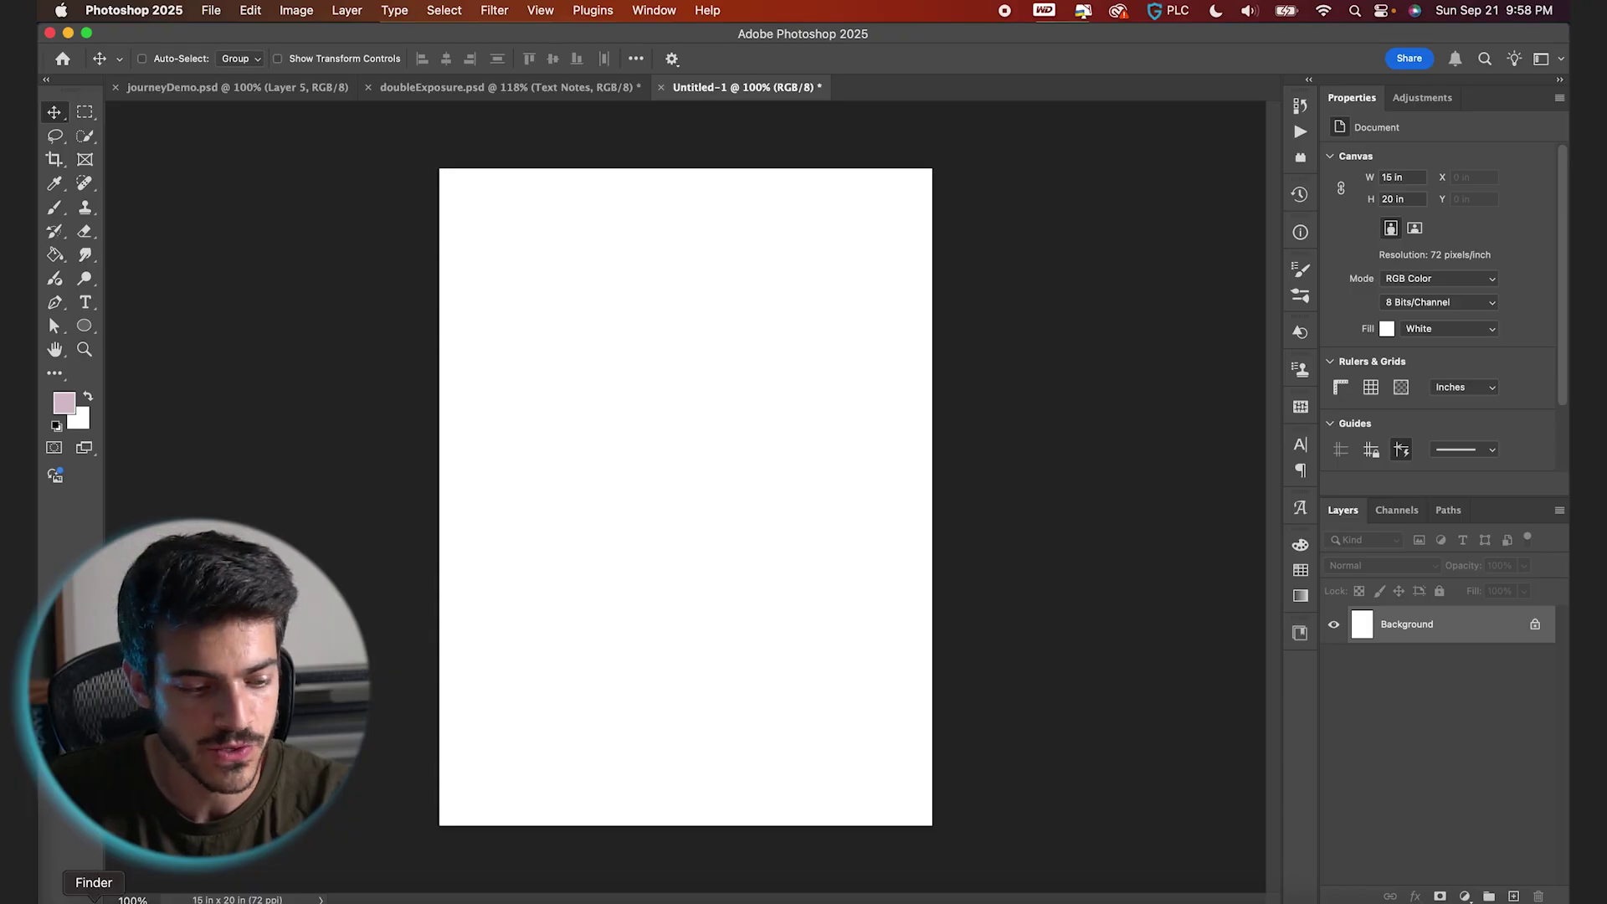
{"action": "left_click", "coordinate": [94, 899]}
{"action": "left_click_drag", "start_coordinate": [492, 201], "coordinate": [754, 672]}
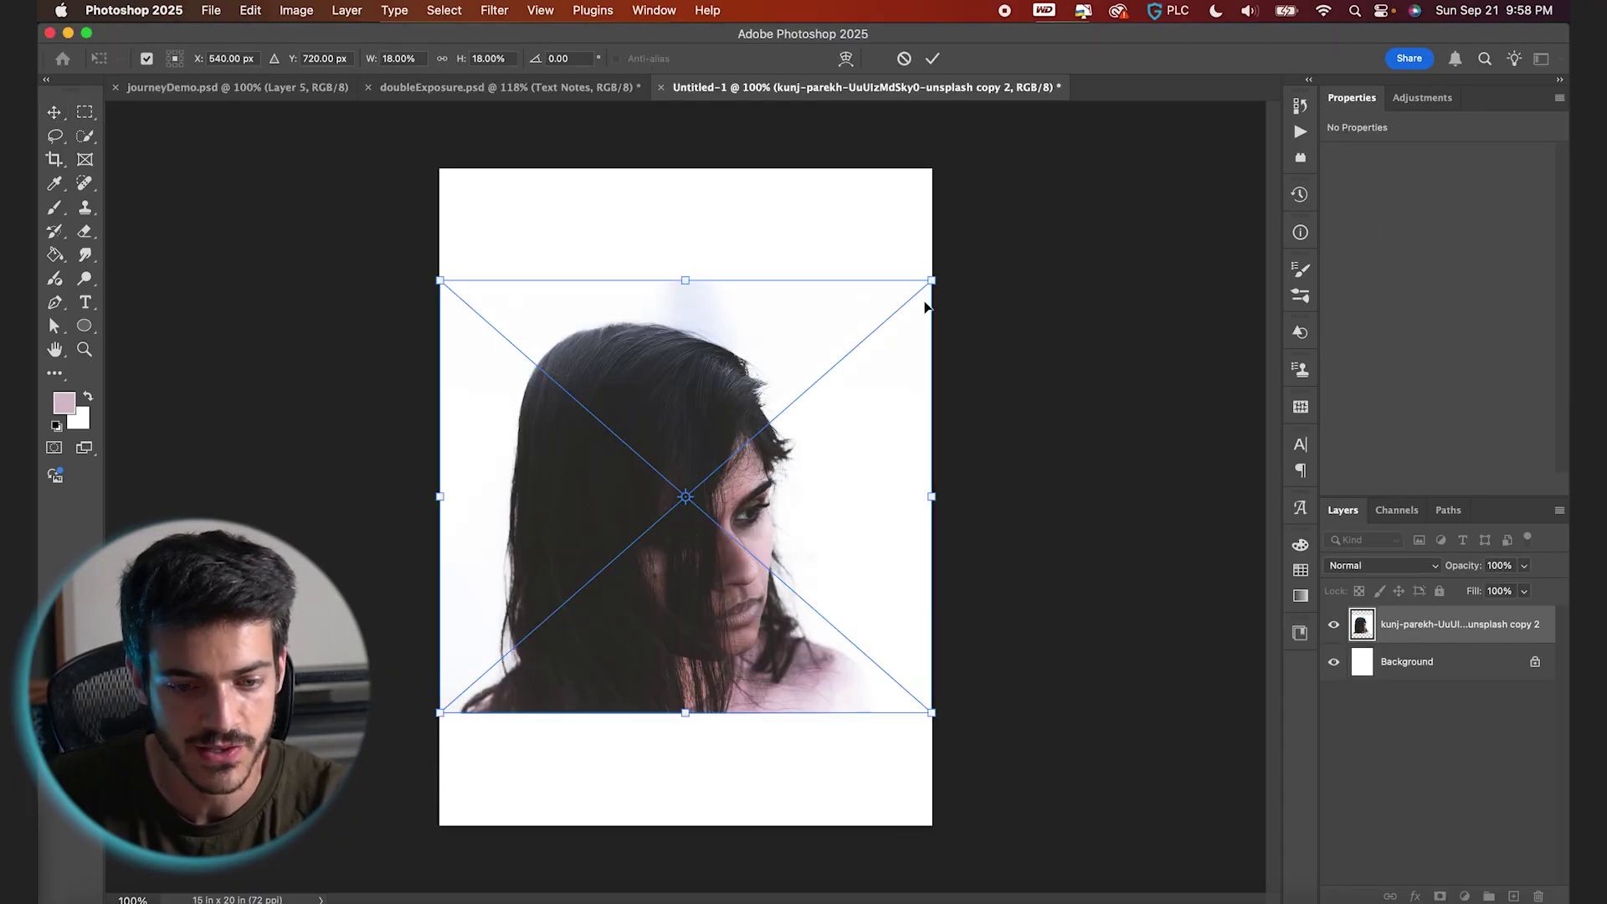
{"action": "key", "text": "Return"}
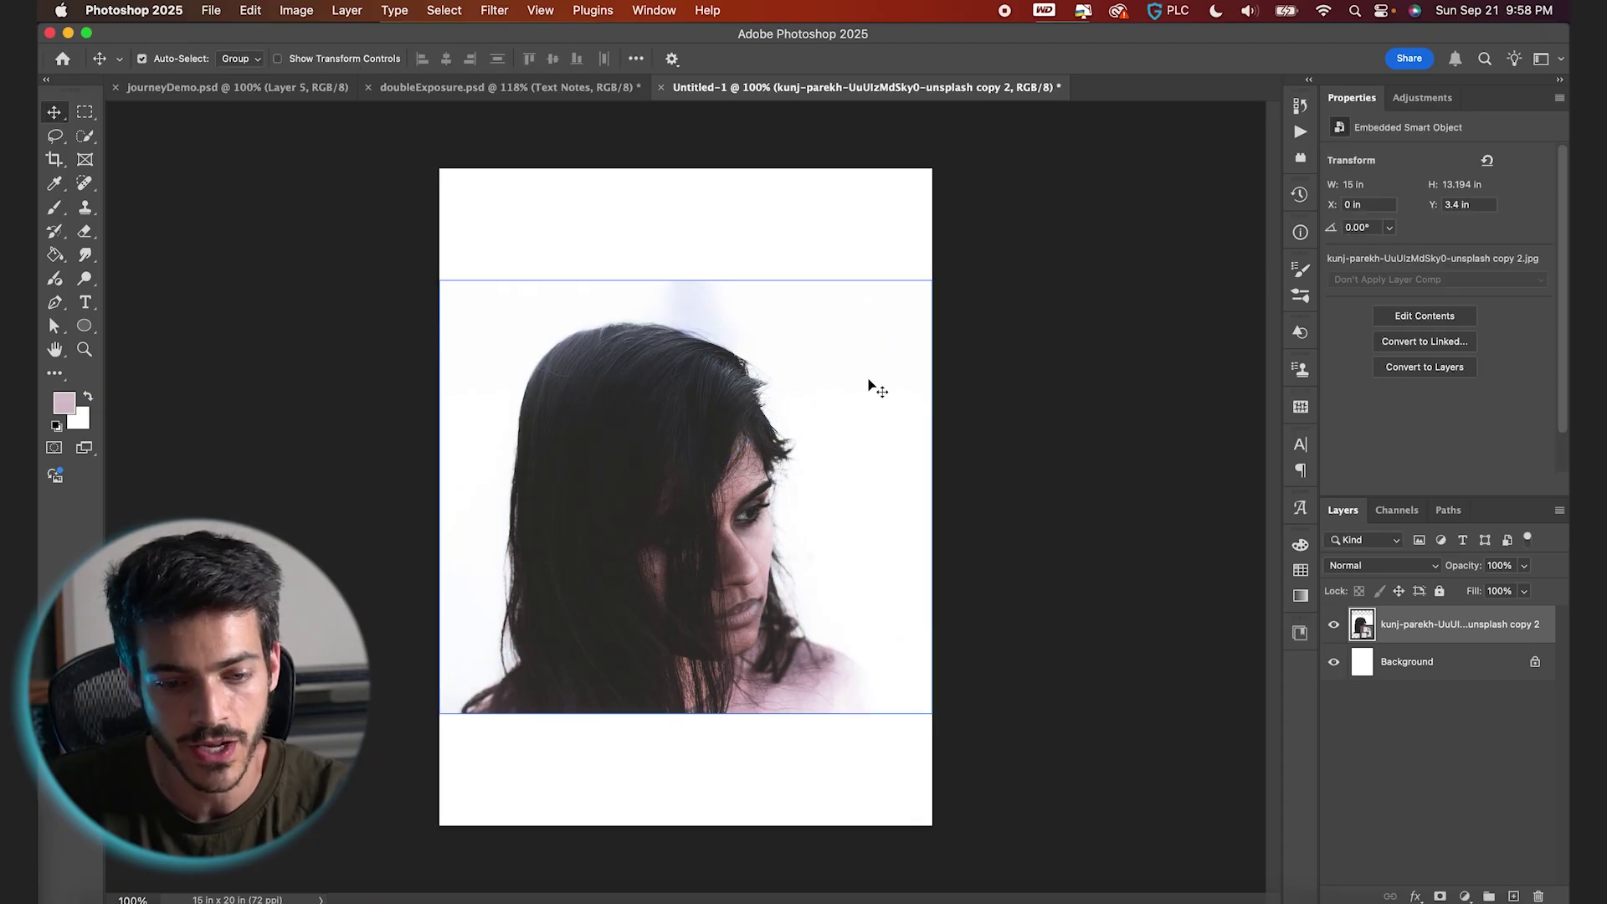
Step: Enlarge the portrait to cover the canvas and align it to the canvas bottom
{"action": "key", "text": "super+t"}
{"action": "left_click_drag", "start_coordinate": [932, 280], "coordinate": [1023, 216]}
{"action": "left_click_drag", "start_coordinate": [875, 503], "coordinate": [887, 538]}
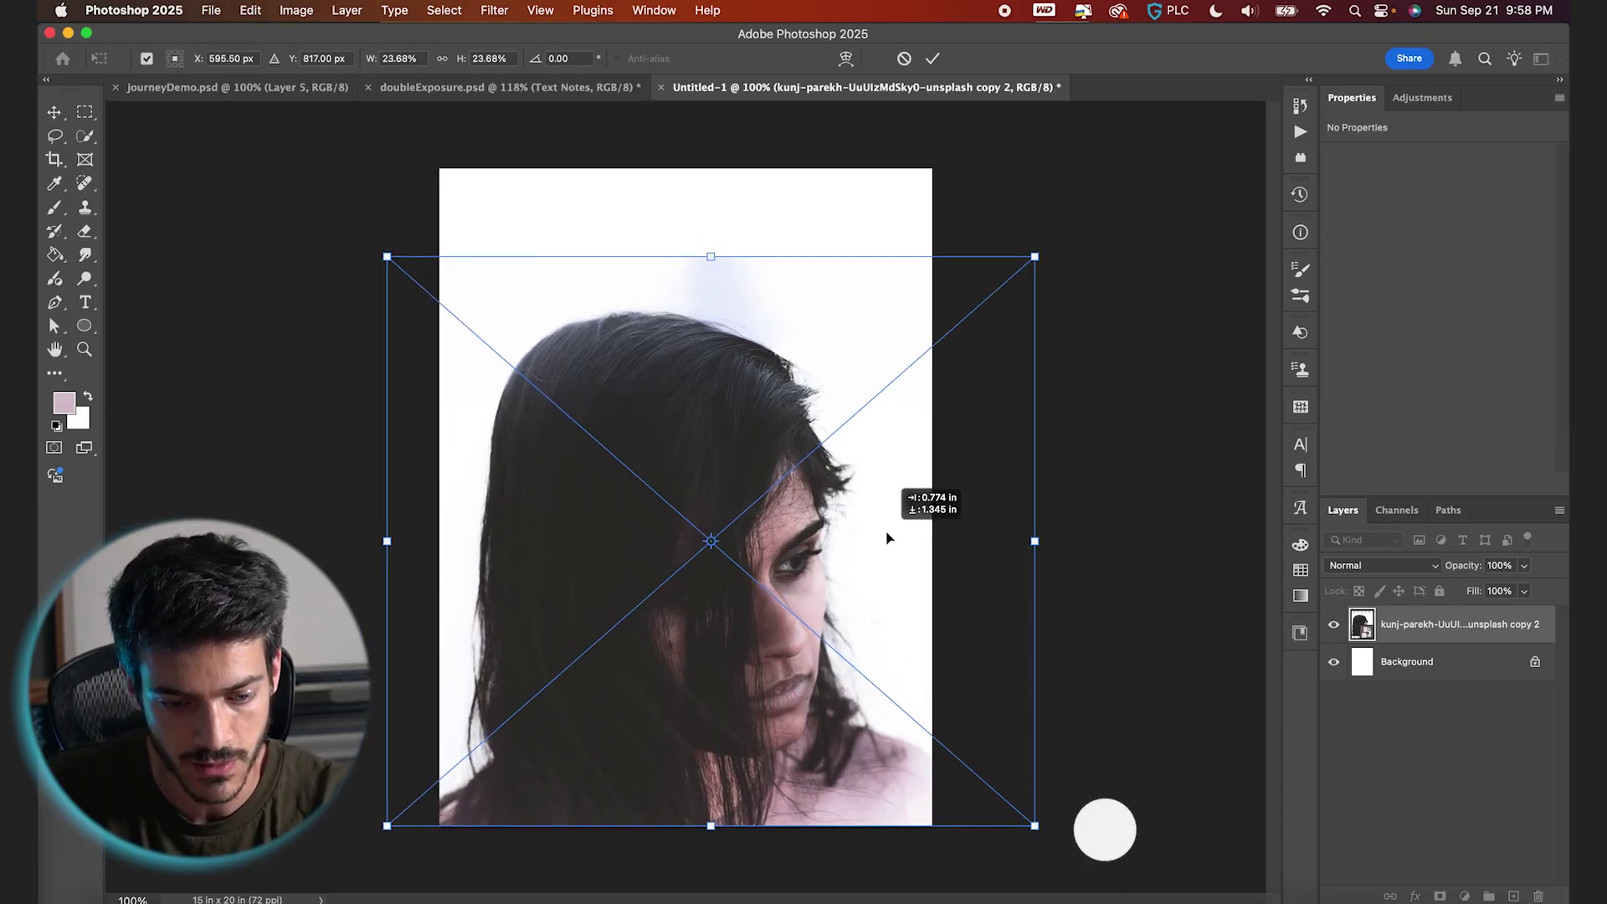
{"action": "key", "text": "Return"}
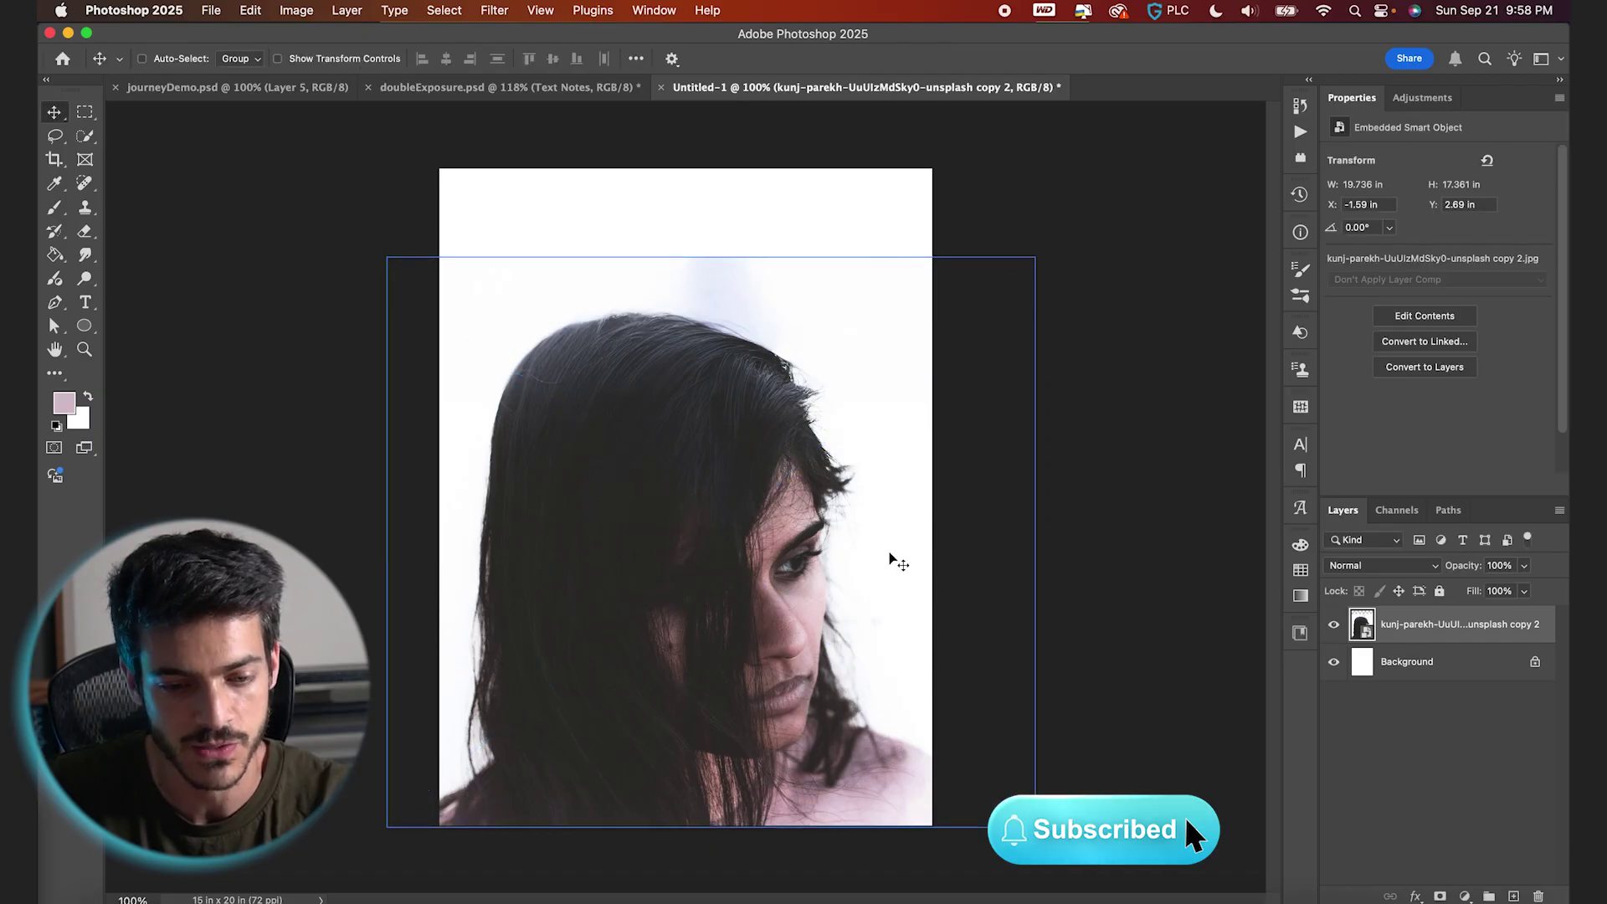
{"action": "key", "text": "super+a"}
{"action": "left_click", "coordinate": [577, 59]}
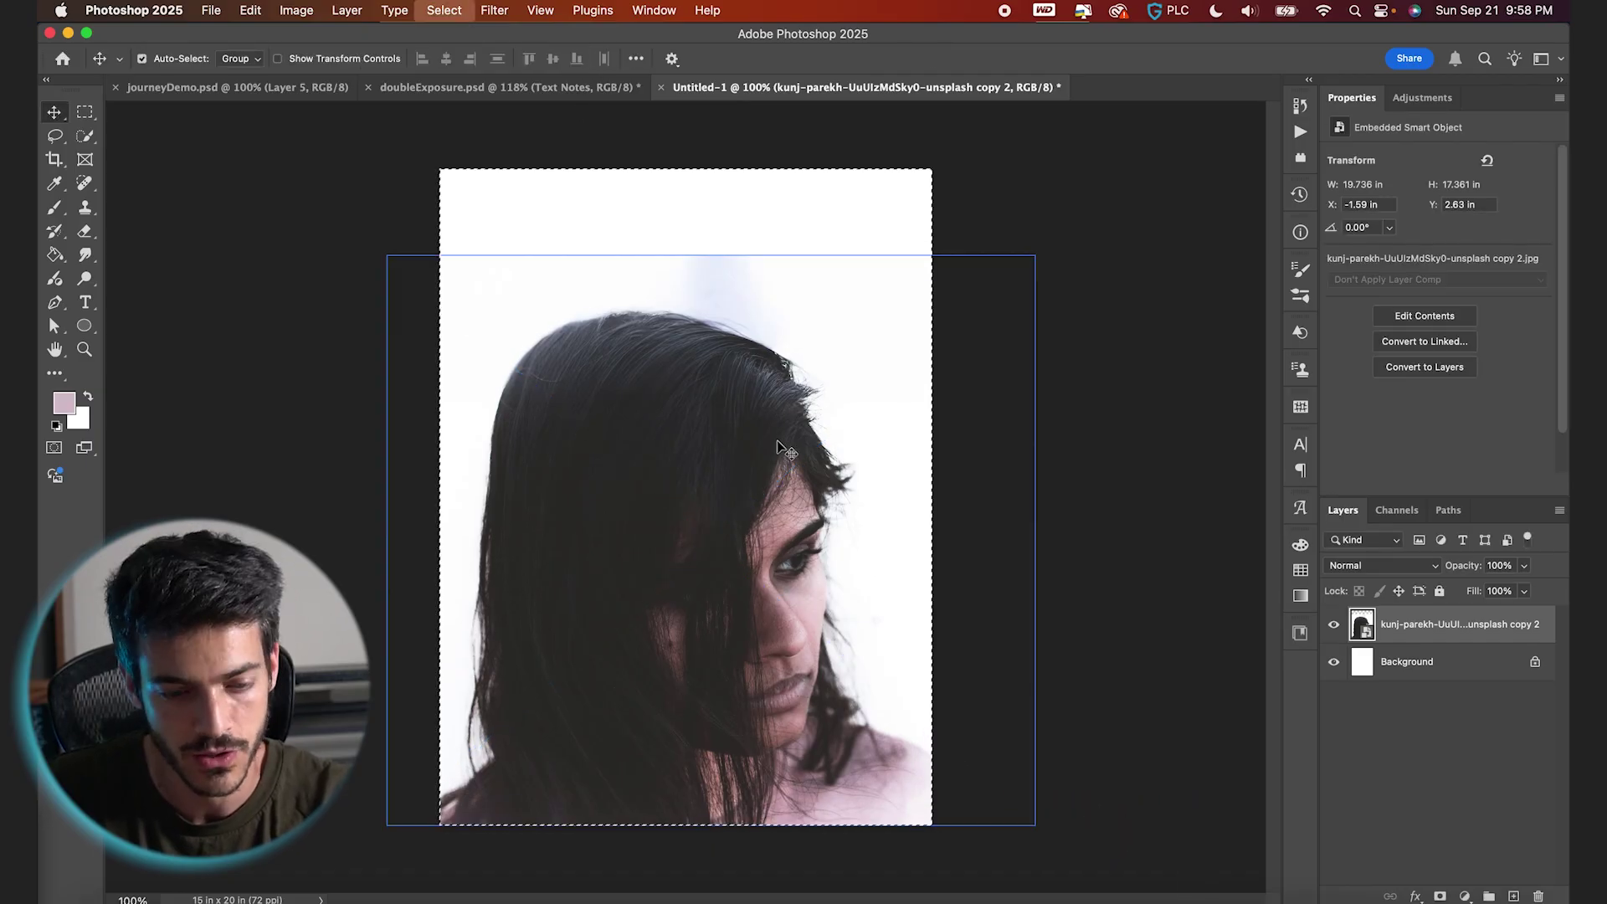
{"action": "left_click_drag", "start_coordinate": [783, 450], "coordinate": [795, 435]}
{"action": "key", "text": "super+equal"}
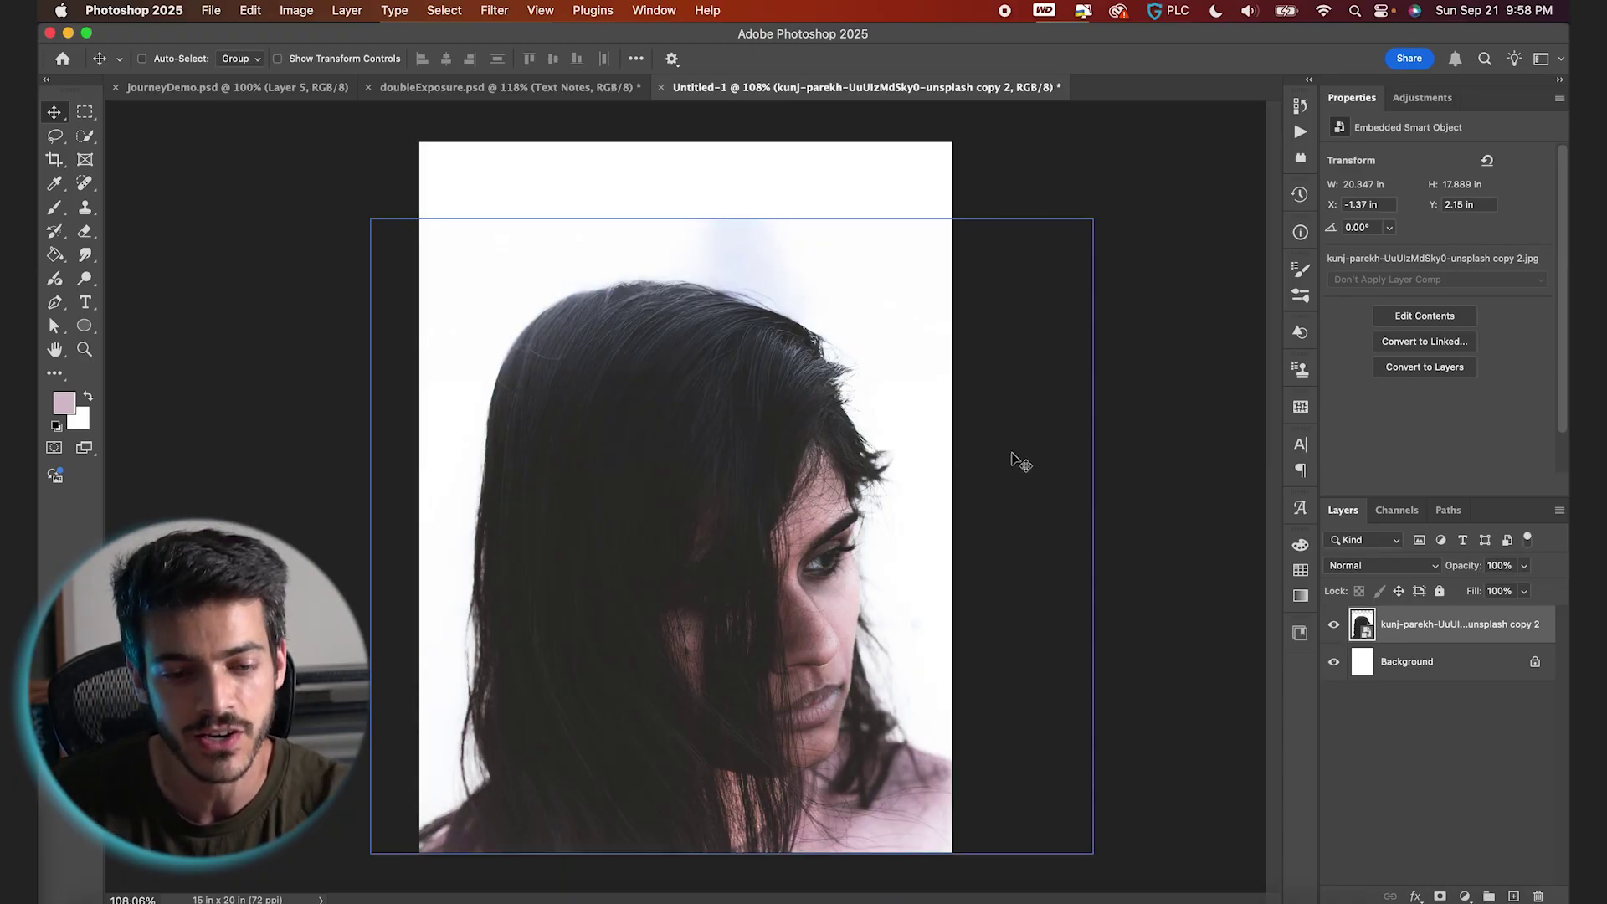
{"action": "key", "text": "w"}
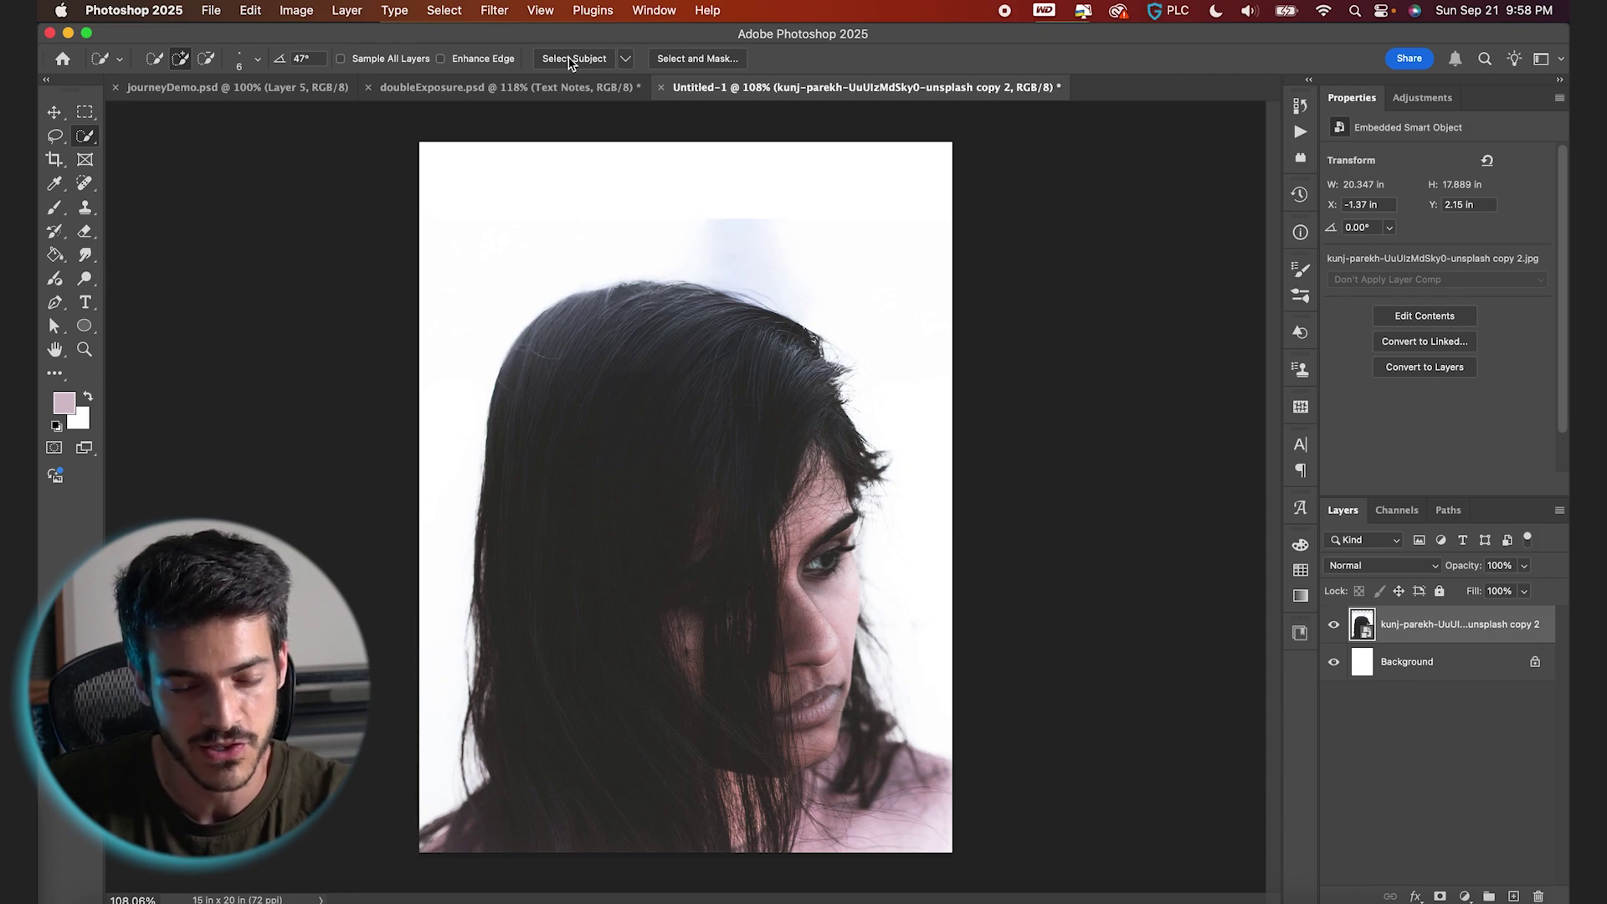
Step: Mask the woman out using Select Subject and a layer mask, then hide the white Background
{"action": "left_click", "coordinate": [570, 59]}
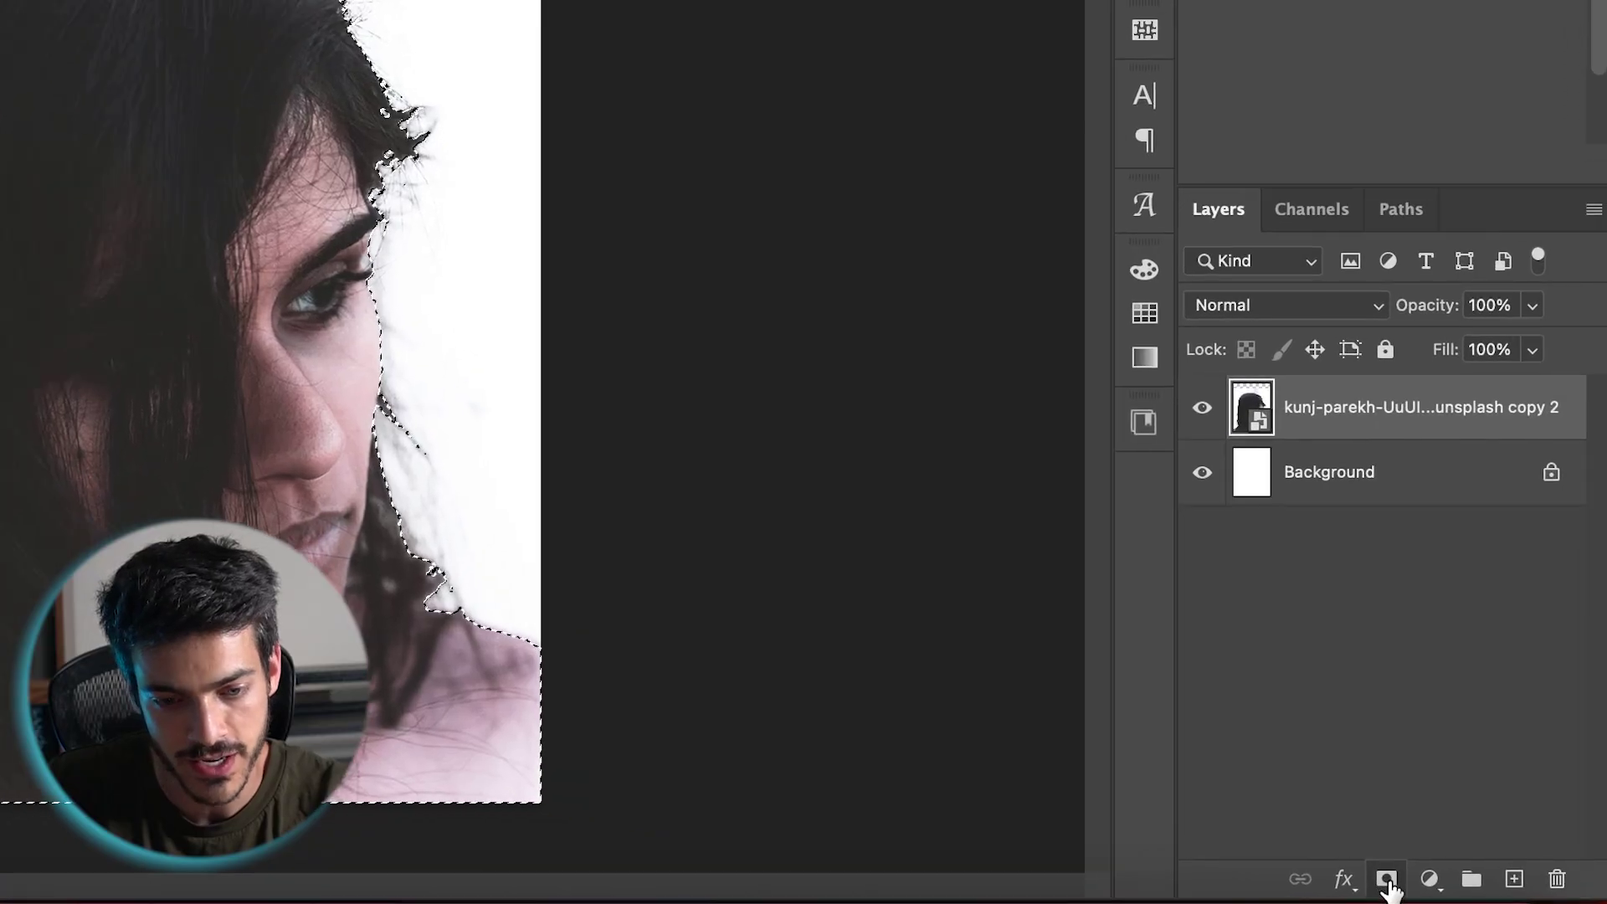
{"action": "left_click", "coordinate": [1386, 881]}
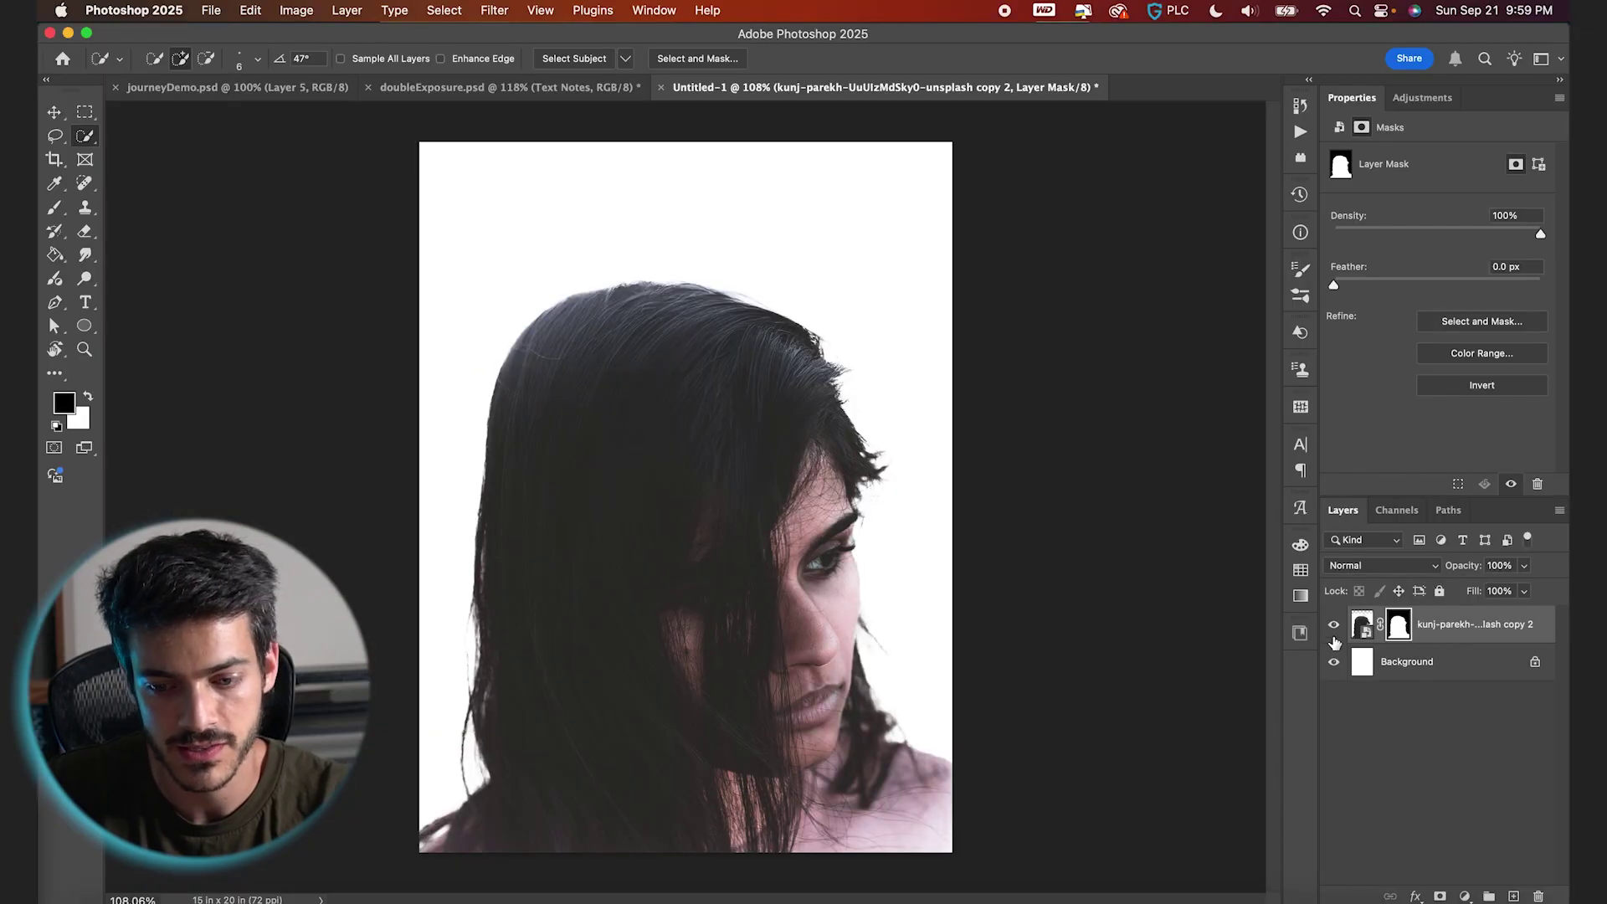
{"action": "left_click", "coordinate": [1334, 625]}
{"action": "left_click", "coordinate": [1334, 625]}
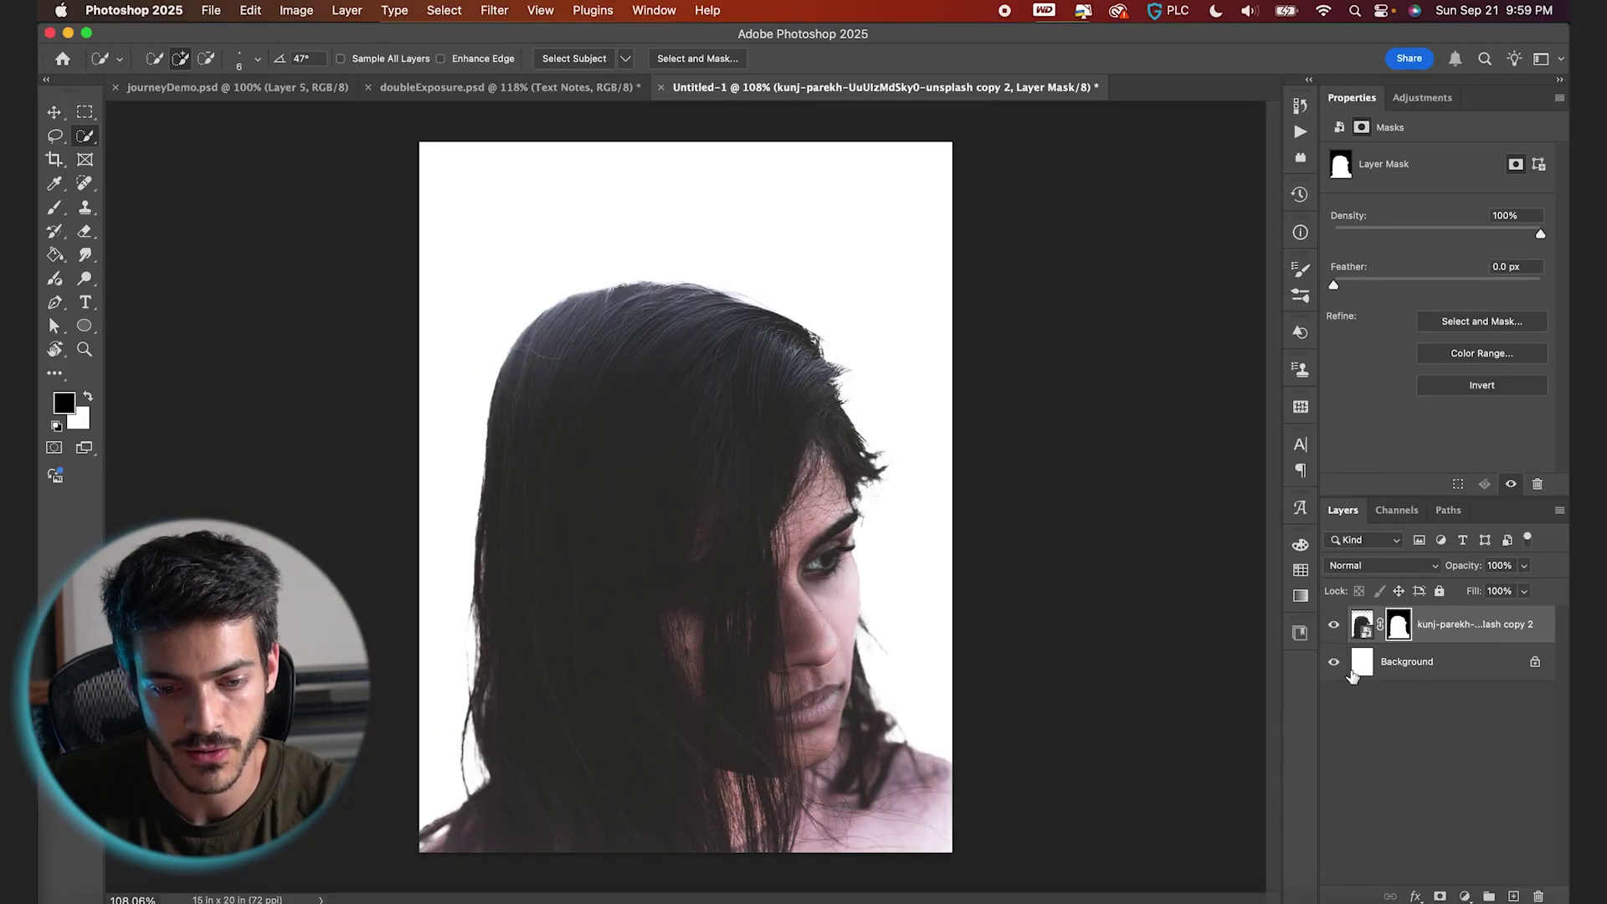
{"action": "left_click", "coordinate": [1335, 662]}
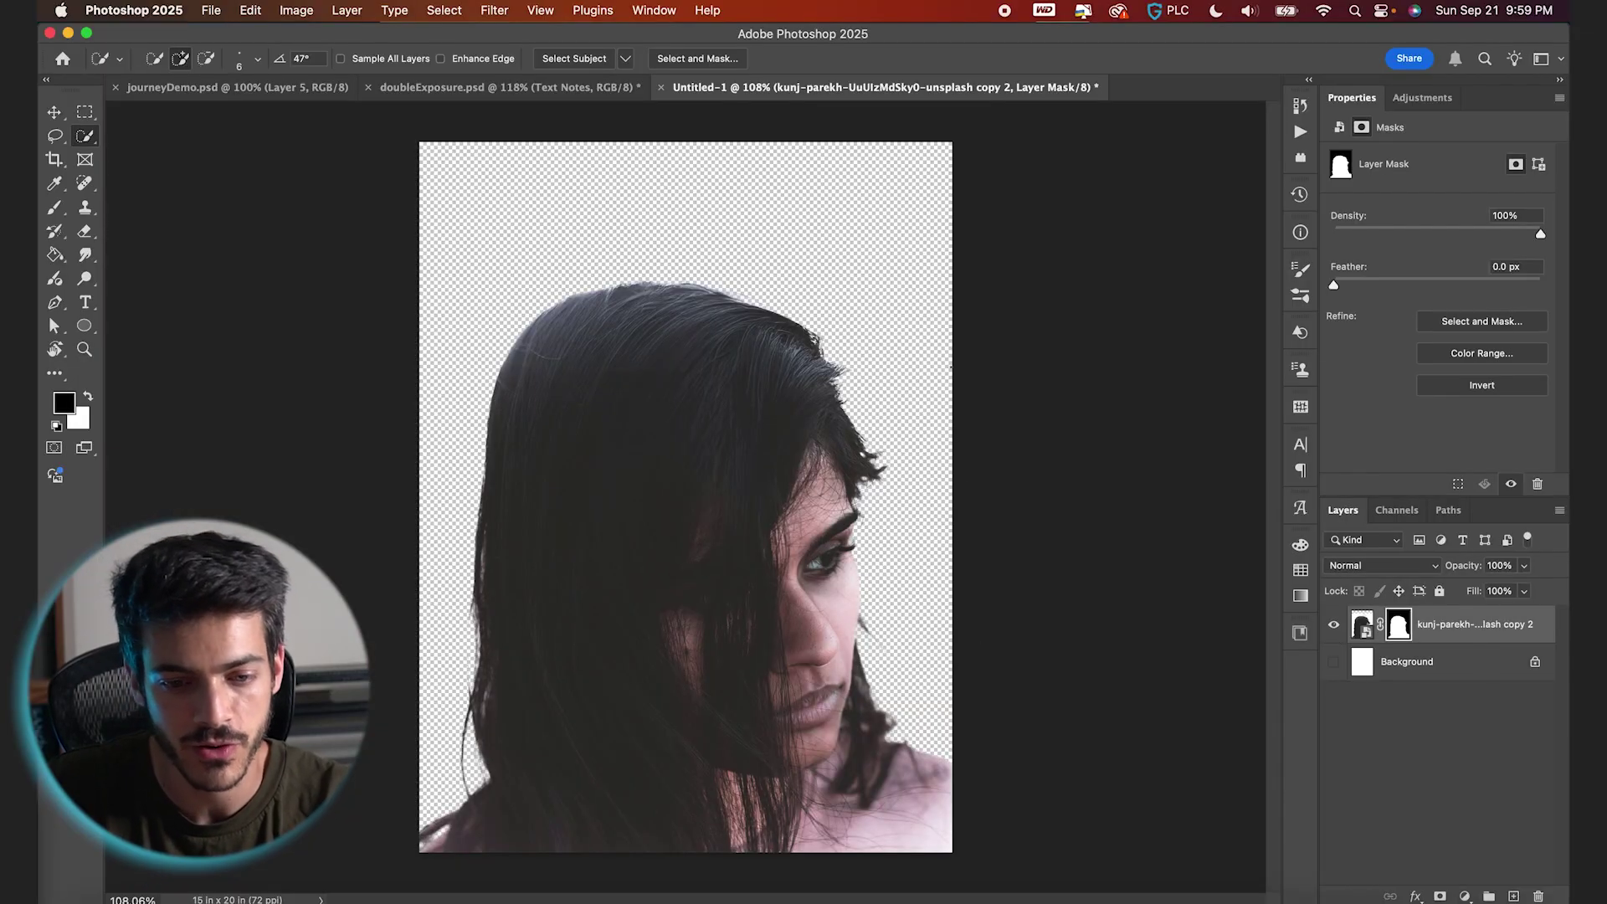
Step: Show the Background again and paint white on the mask along the jaw with a 300 px brush
{"action": "left_click", "coordinate": [1334, 662]}
{"action": "key", "text": "b"}
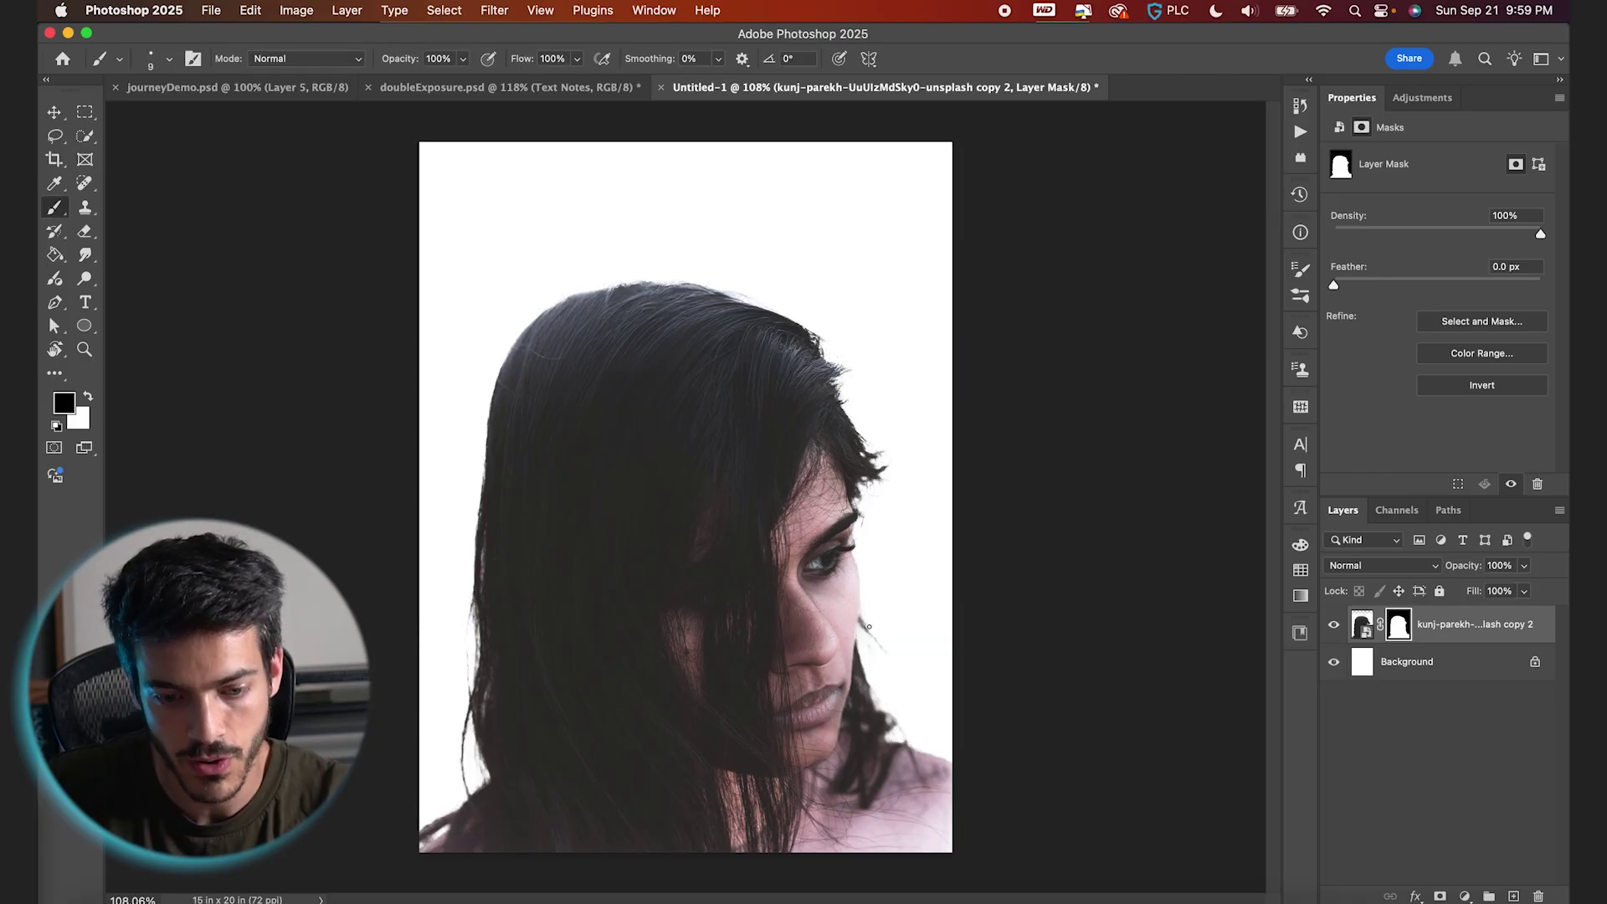
{"action": "key", "text": "bracketright"}
{"action": "key", "text": "bracketright"}
{"action": "key", "text": "bracketright"}
{"action": "key", "text": "bracketright"}
{"action": "key", "text": "bracketright"}
{"action": "key", "text": "bracketright"}
{"action": "key", "text": "bracketright"}
{"action": "key", "text": "bracketright"}
{"action": "key", "text": "bracketright"}
{"action": "key", "text": "bracketright"}
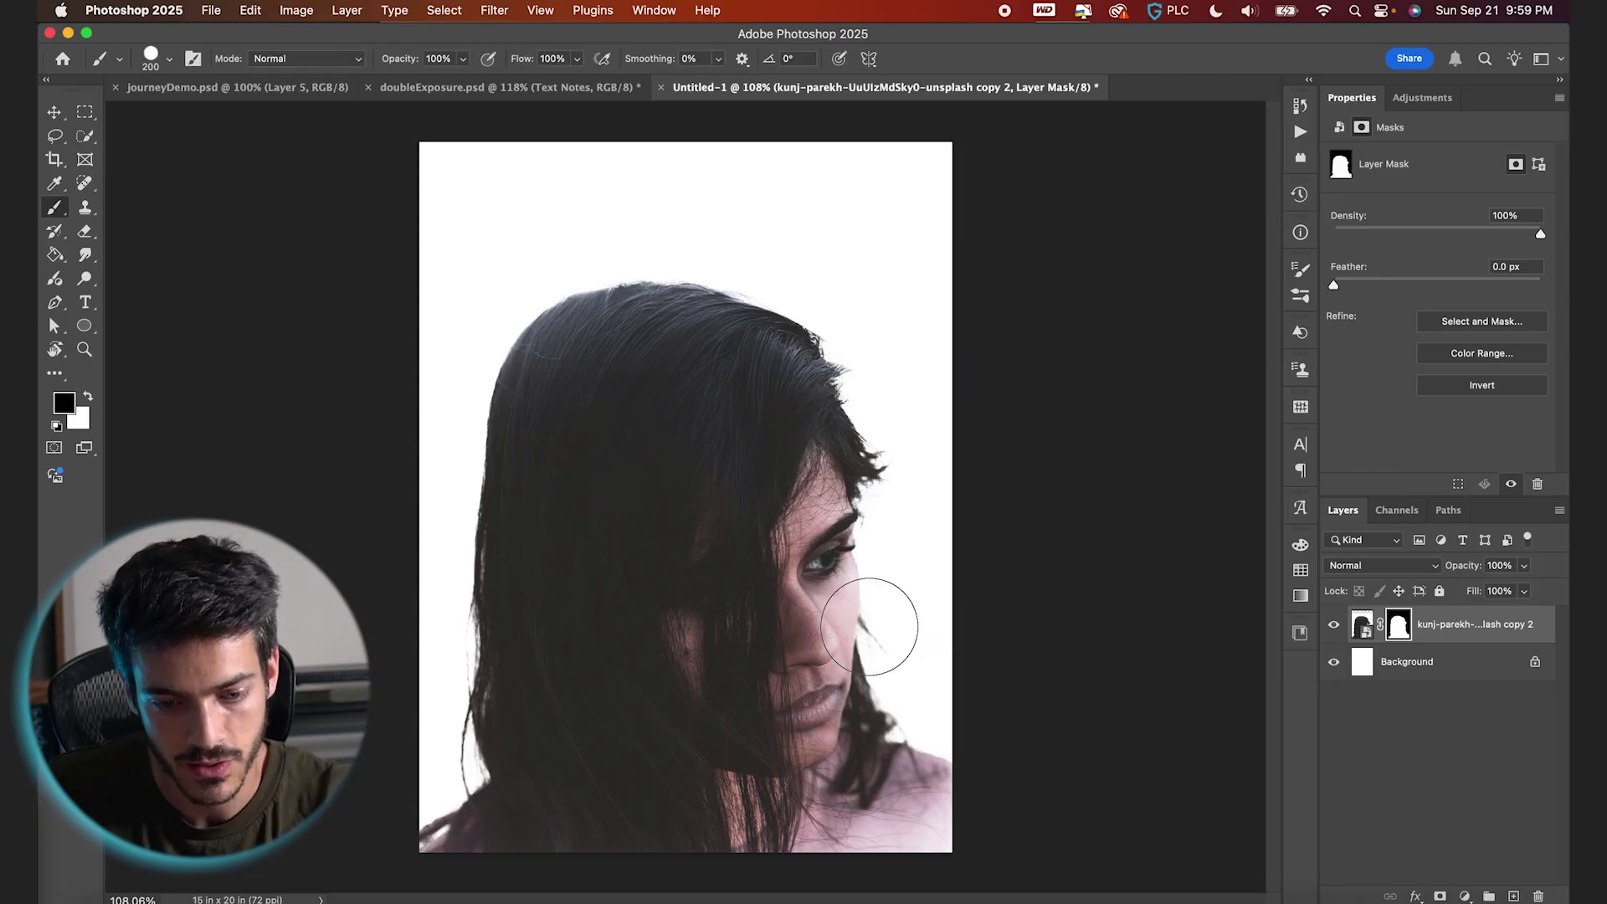
{"action": "left_click", "coordinate": [88, 397]}
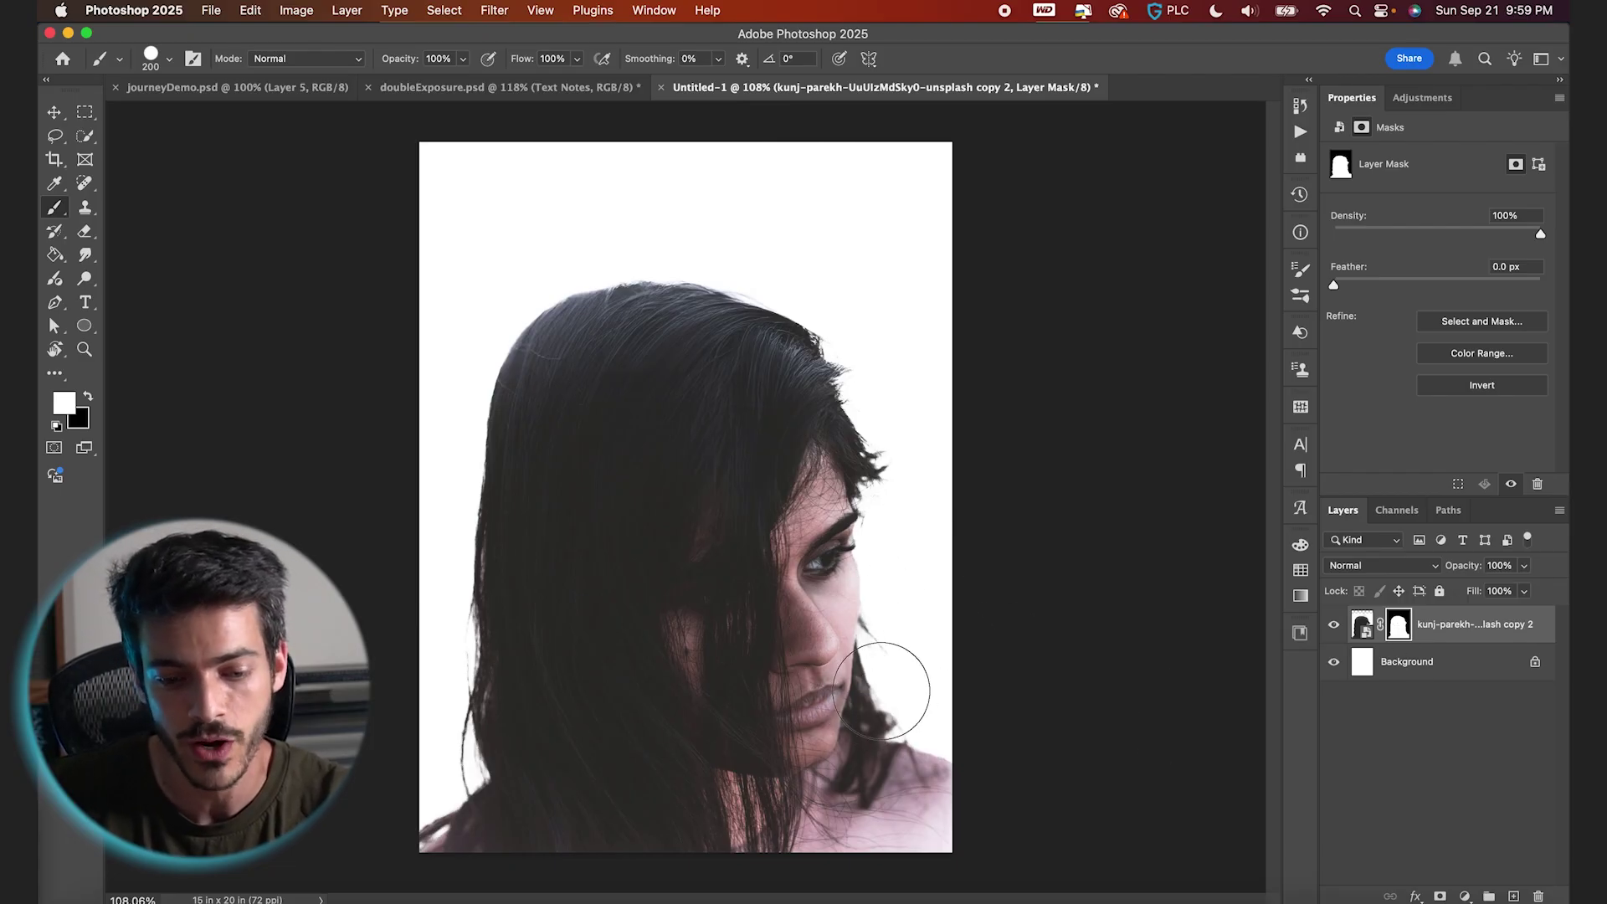
{"action": "key", "text": "bracketright"}
{"action": "key", "text": "bracketright"}
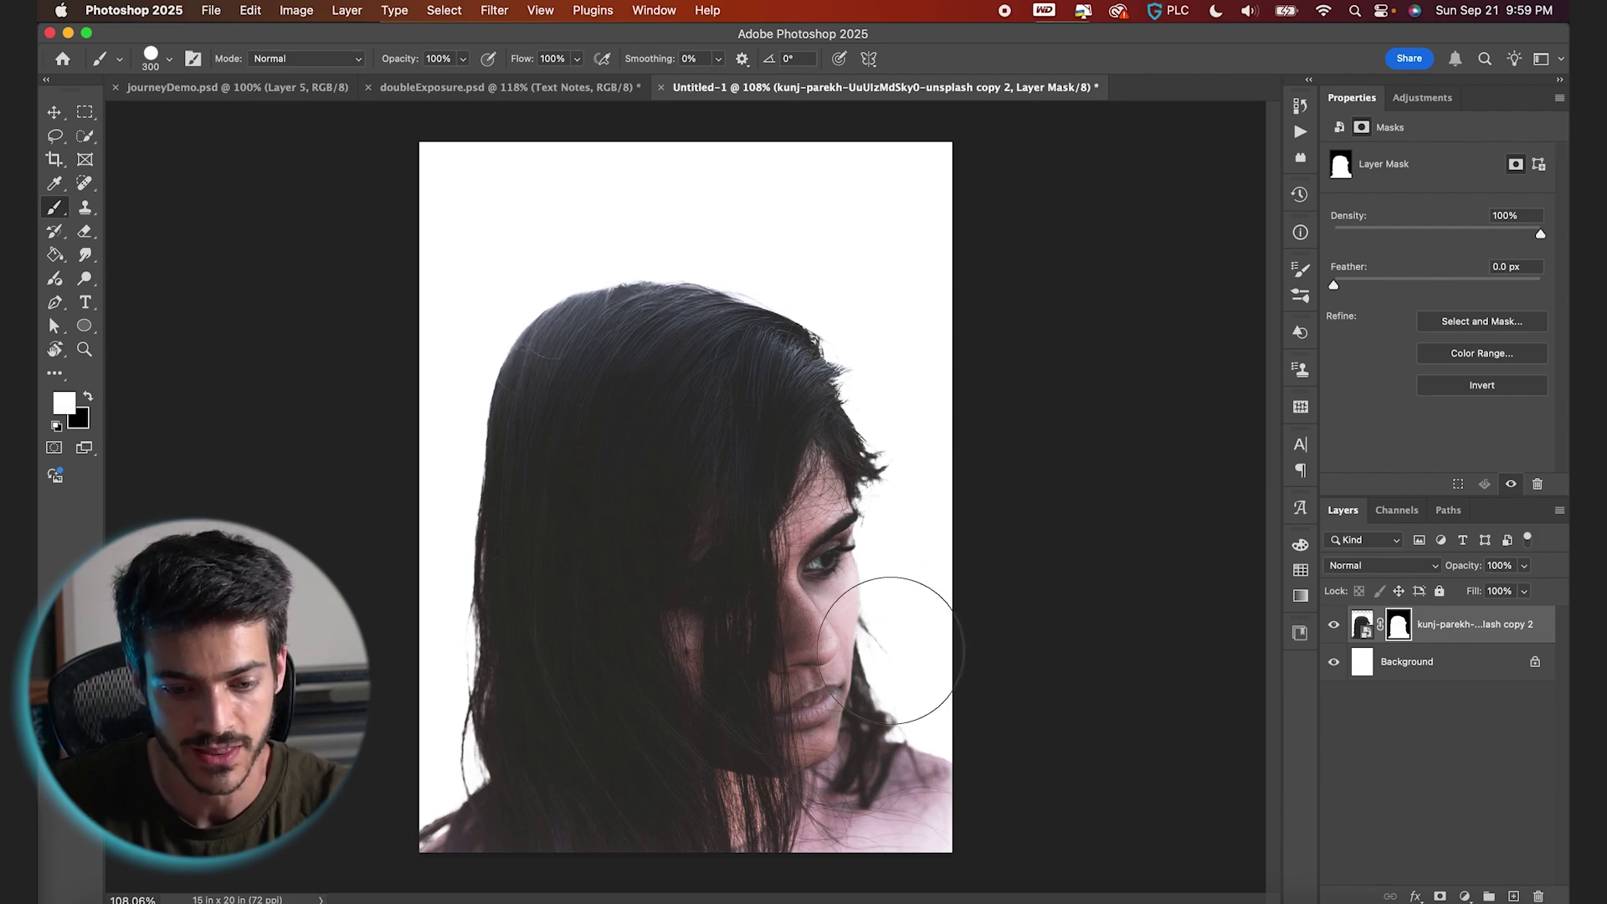
{"action": "left_click_drag", "start_coordinate": [774, 608], "coordinate": [773, 16]}
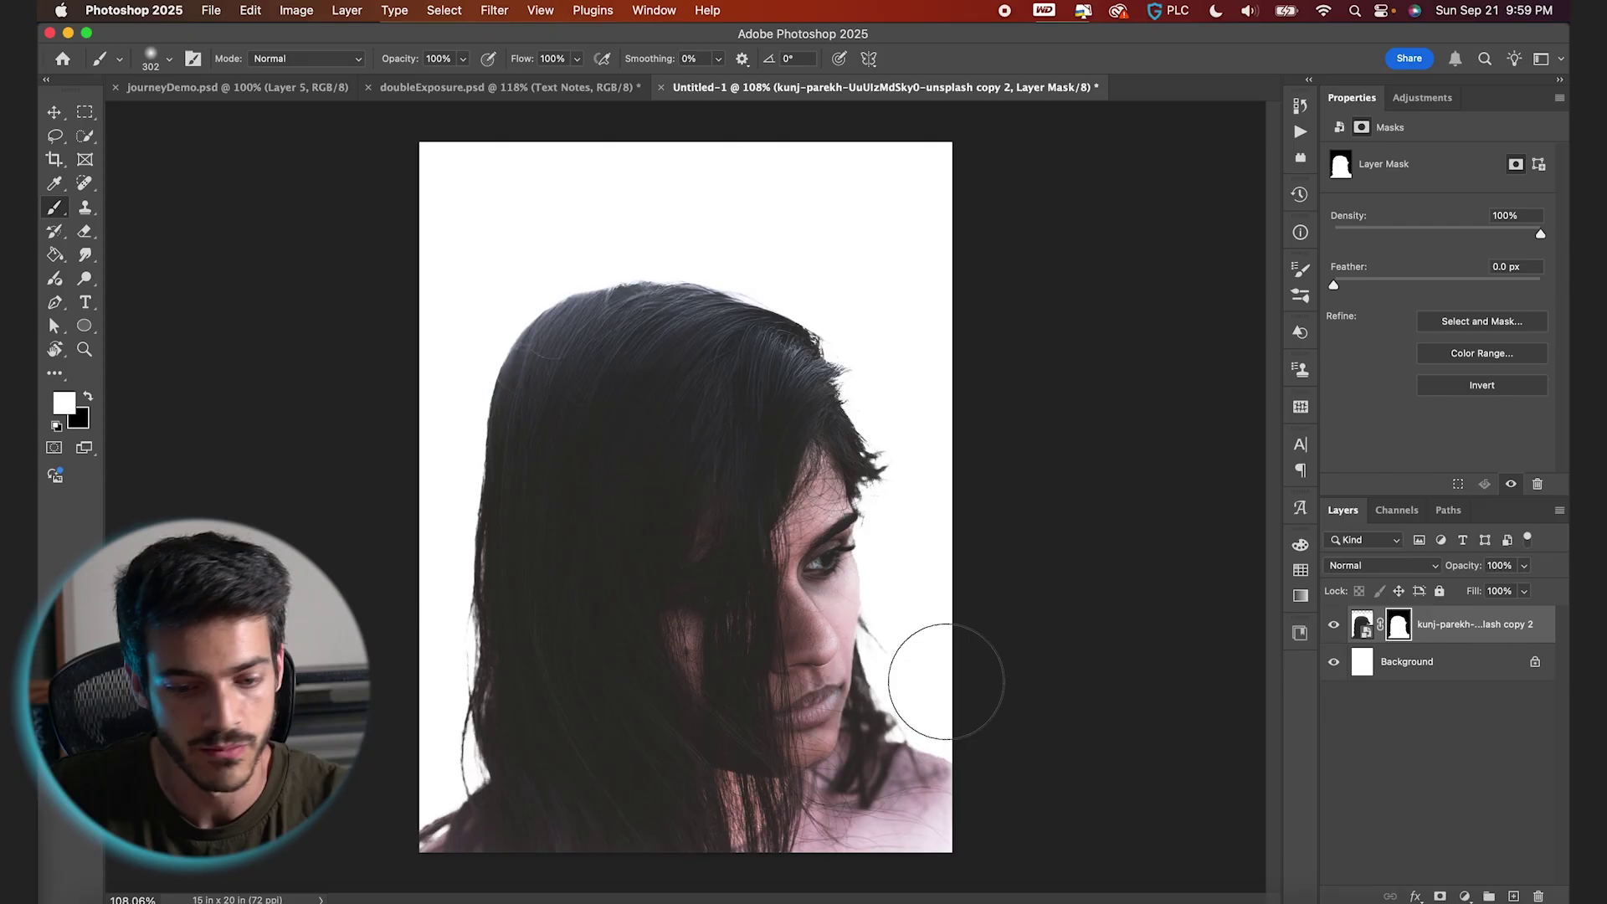
{"action": "mouse_move", "coordinate": [946, 681]}
{"action": "left_mouse_down"}
{"action": "mouse_move", "coordinate": [885, 639]}
{"action": "mouse_move", "coordinate": [907, 656]}
{"action": "left_mouse_up"}
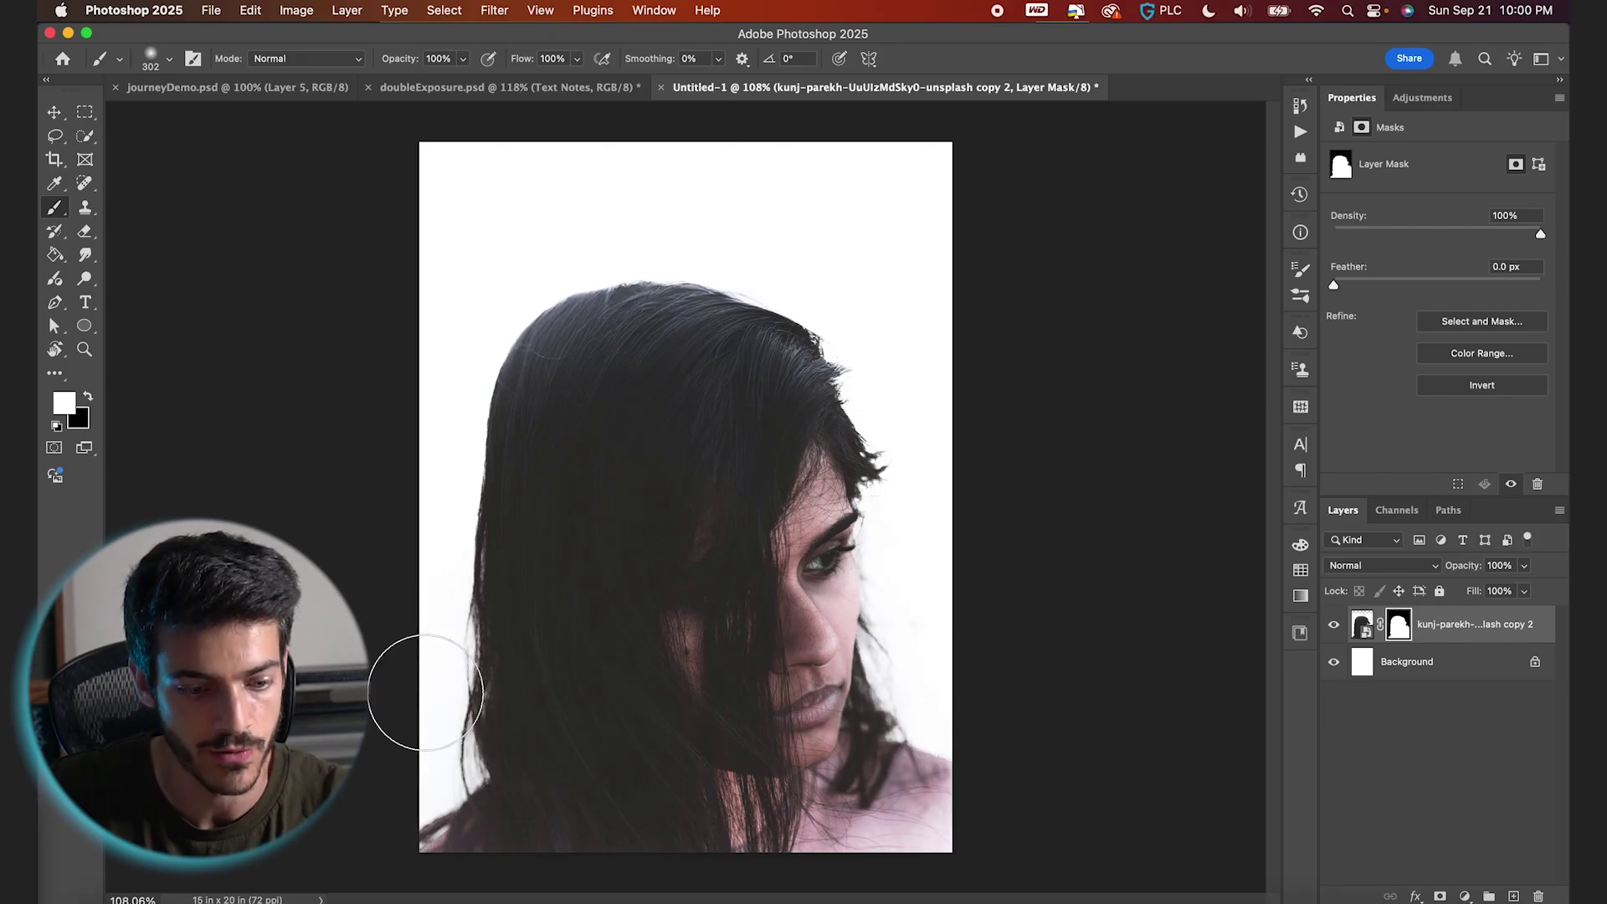
Step: Place the mountain-lake landscape over the portrait, scaled to 13 x 16.25 in on the lower canvas
{"action": "key", "text": "v"}
{"action": "key", "text": "super+Tab"}
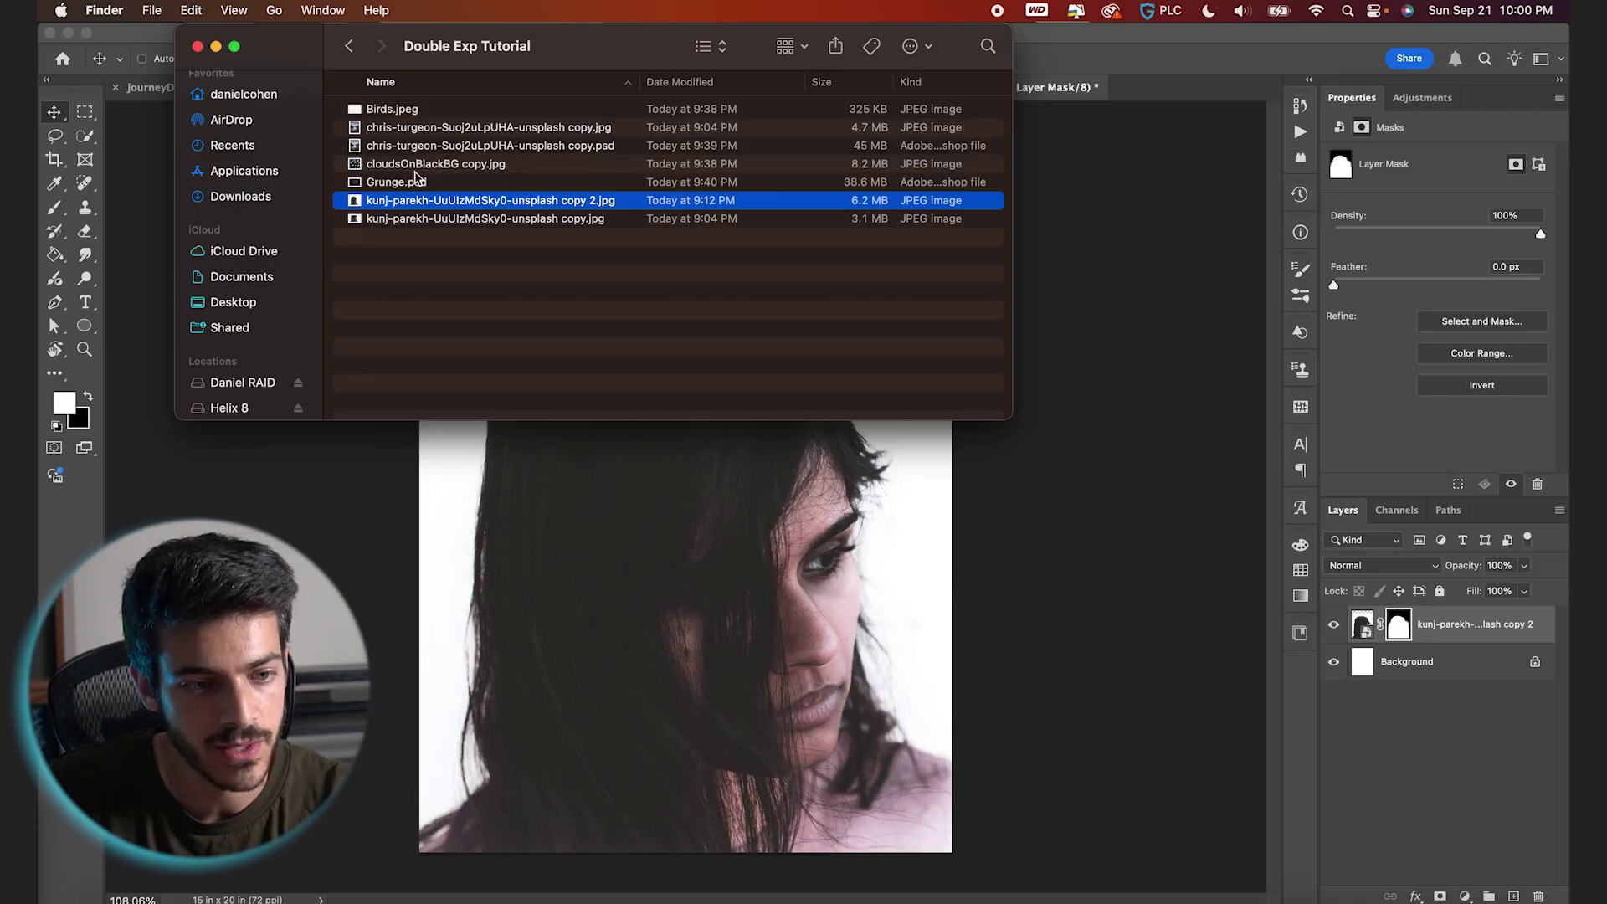
{"action": "left_click_drag", "start_coordinate": [446, 138], "coordinate": [719, 655]}
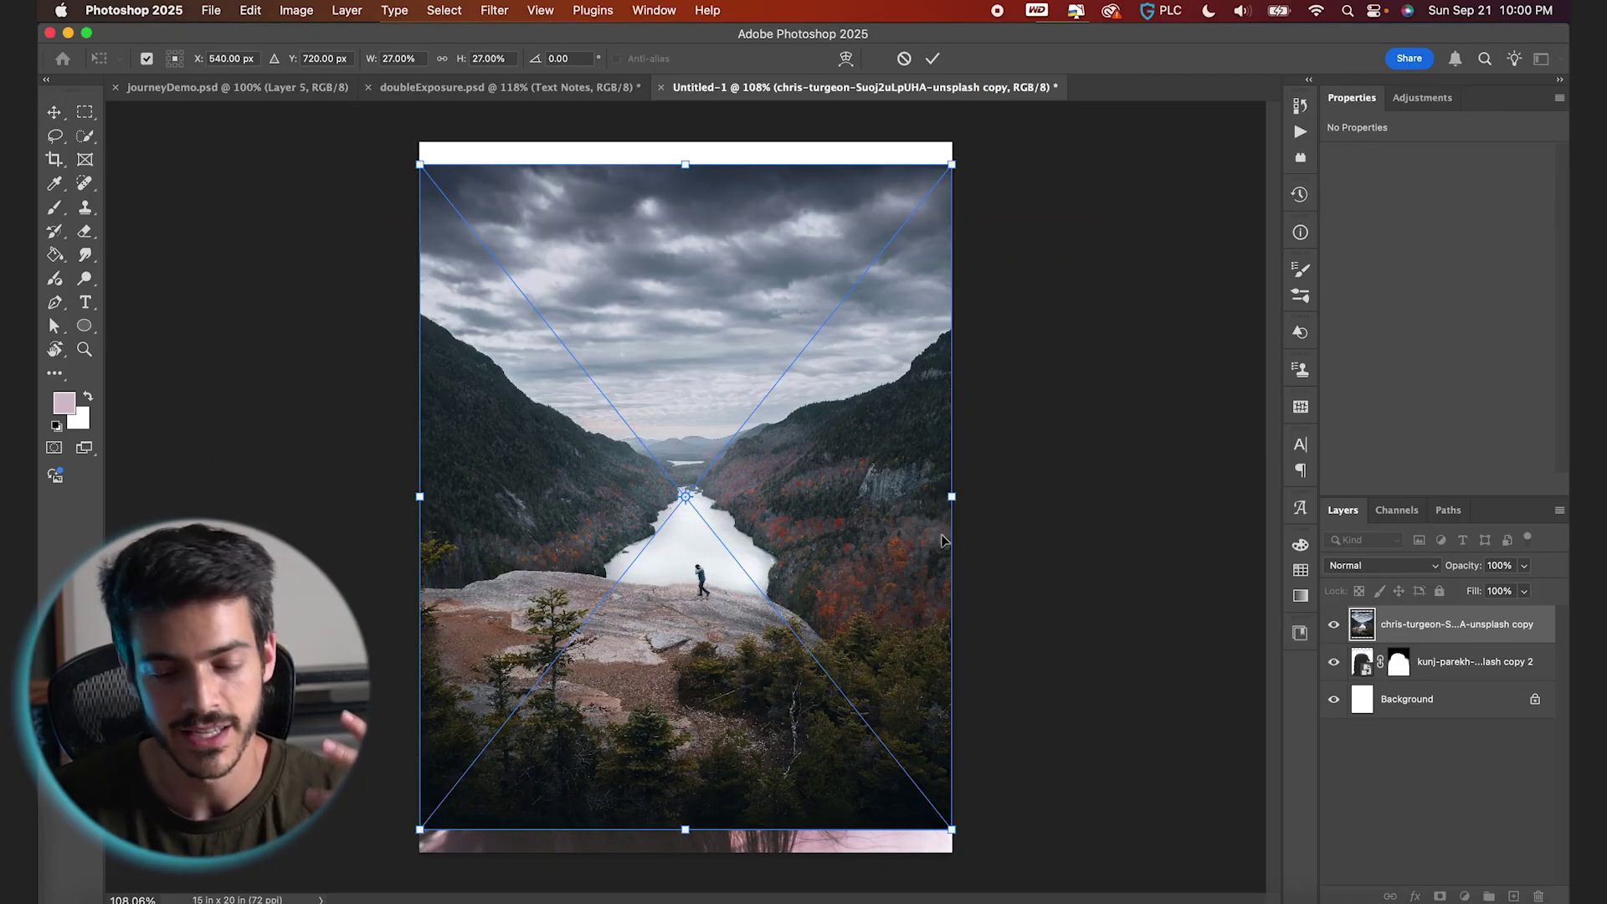
{"action": "left_click_drag", "start_coordinate": [866, 460], "coordinate": [878, 481]}
{"action": "left_click_drag", "start_coordinate": [952, 186], "coordinate": [880, 277]}
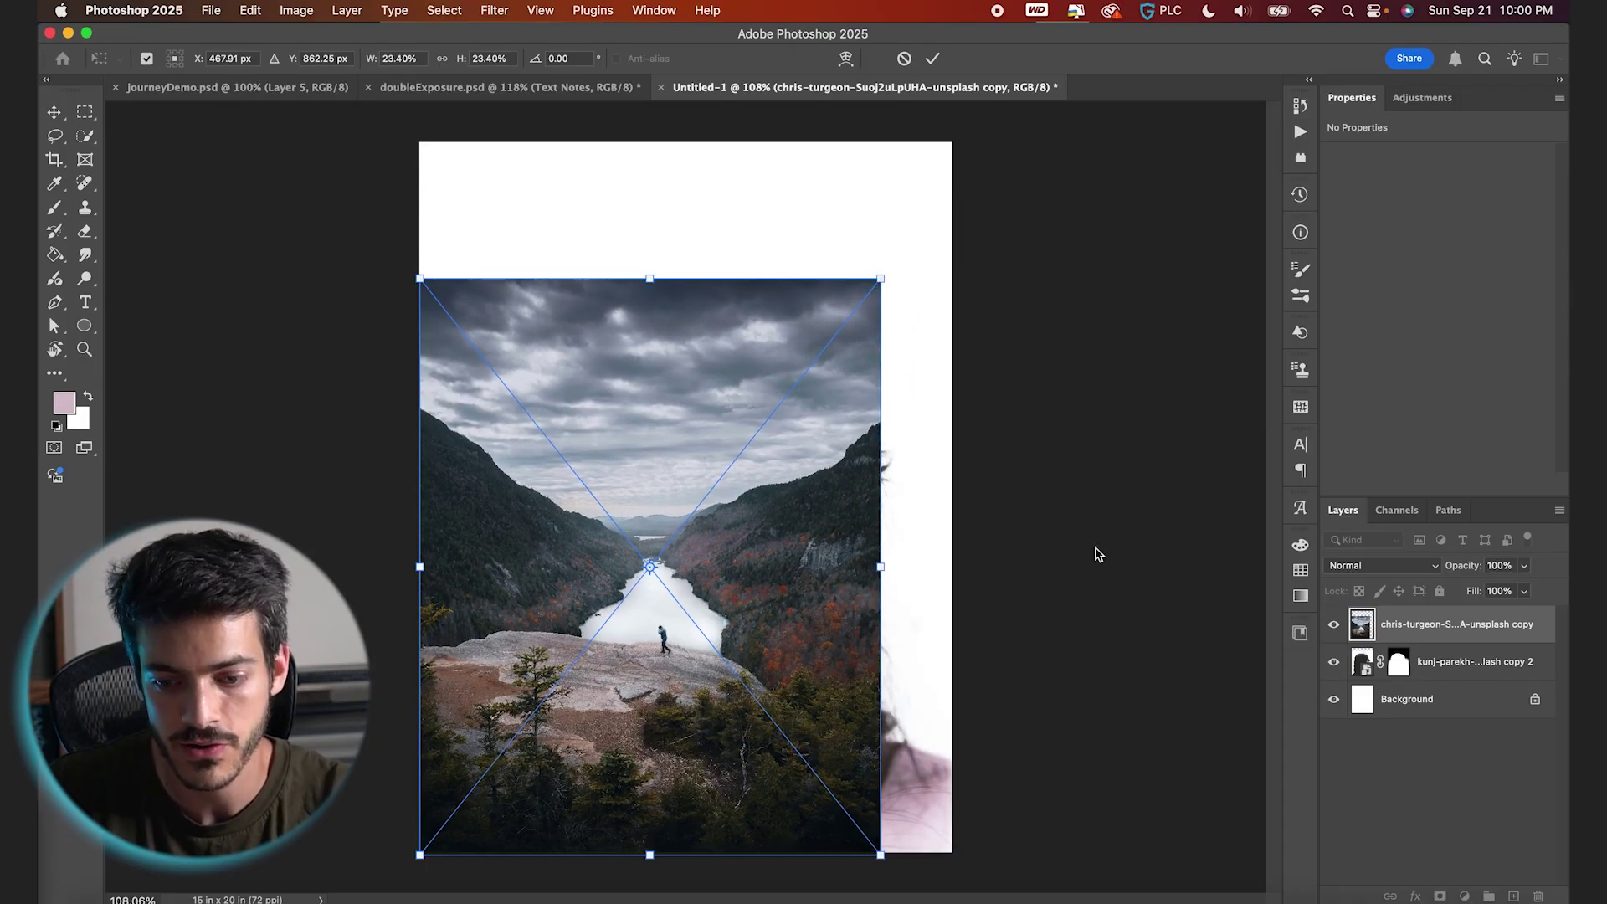
{"action": "key", "text": "Return"}
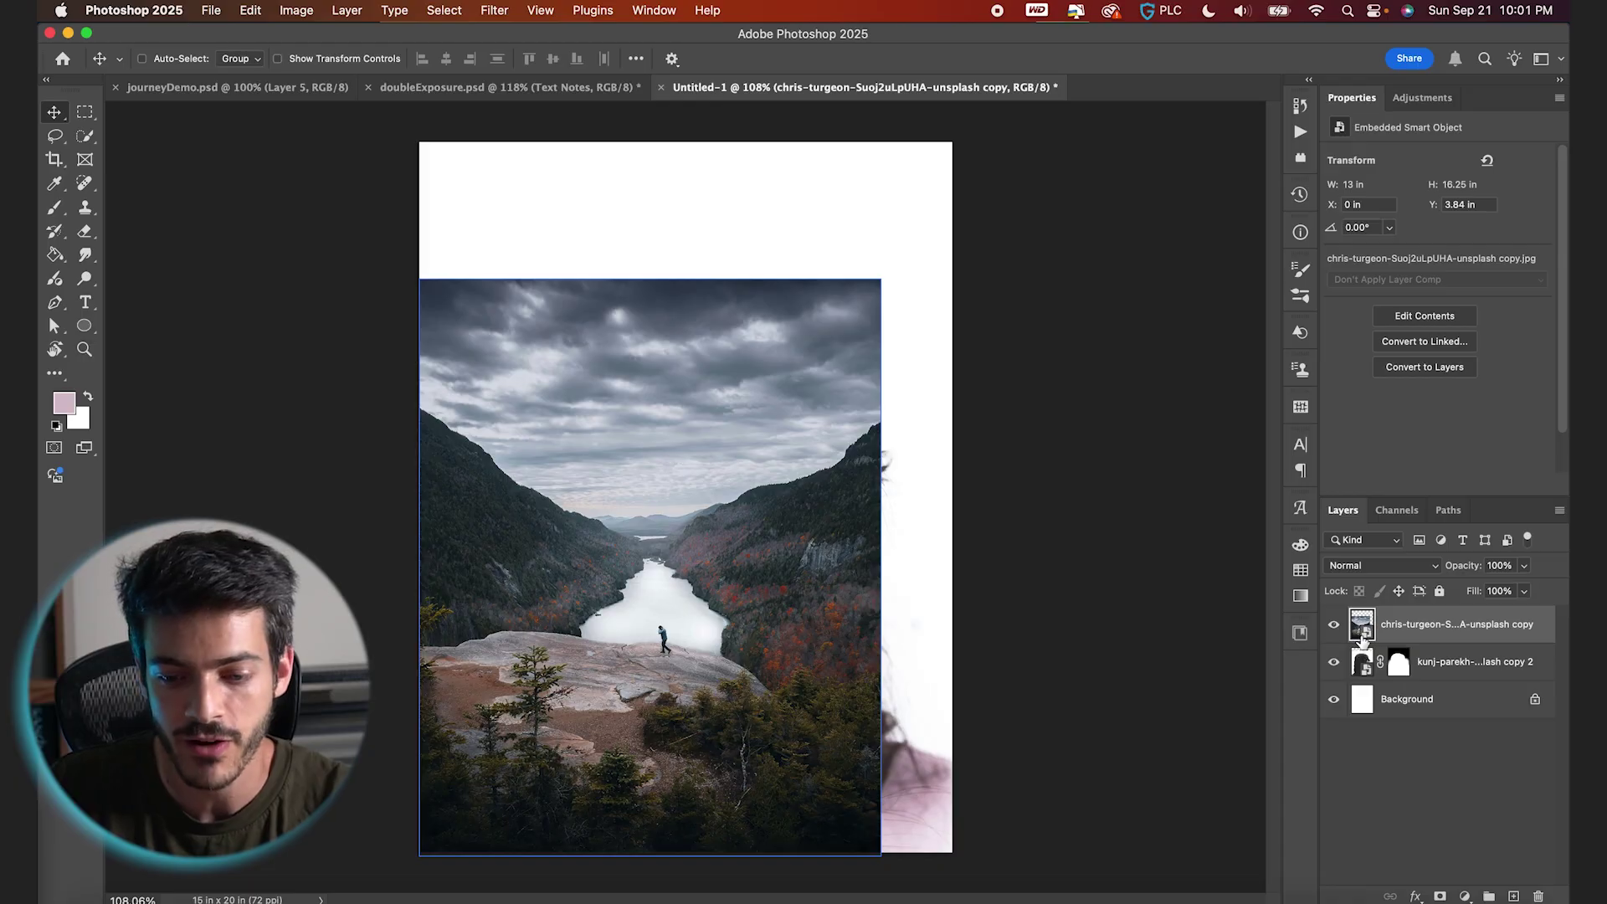
Step: Set the landscape layer's blend mode to Screen and zoom in to inspect the double exposure
{"action": "left_click", "coordinate": [1361, 566]}
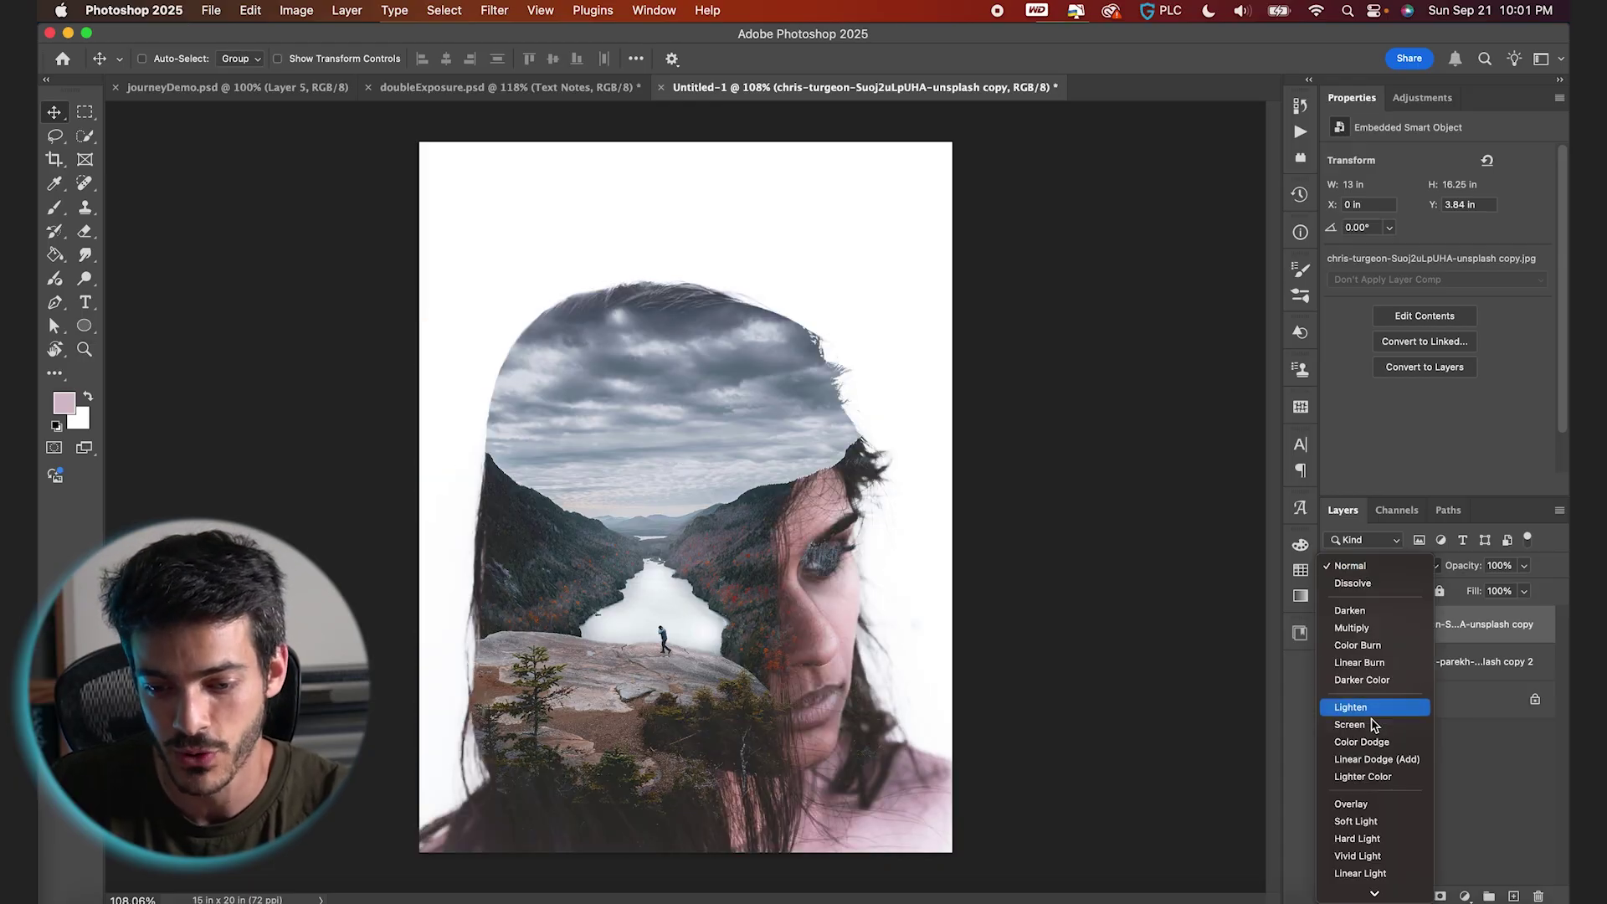
{"action": "left_click", "coordinate": [1370, 726]}
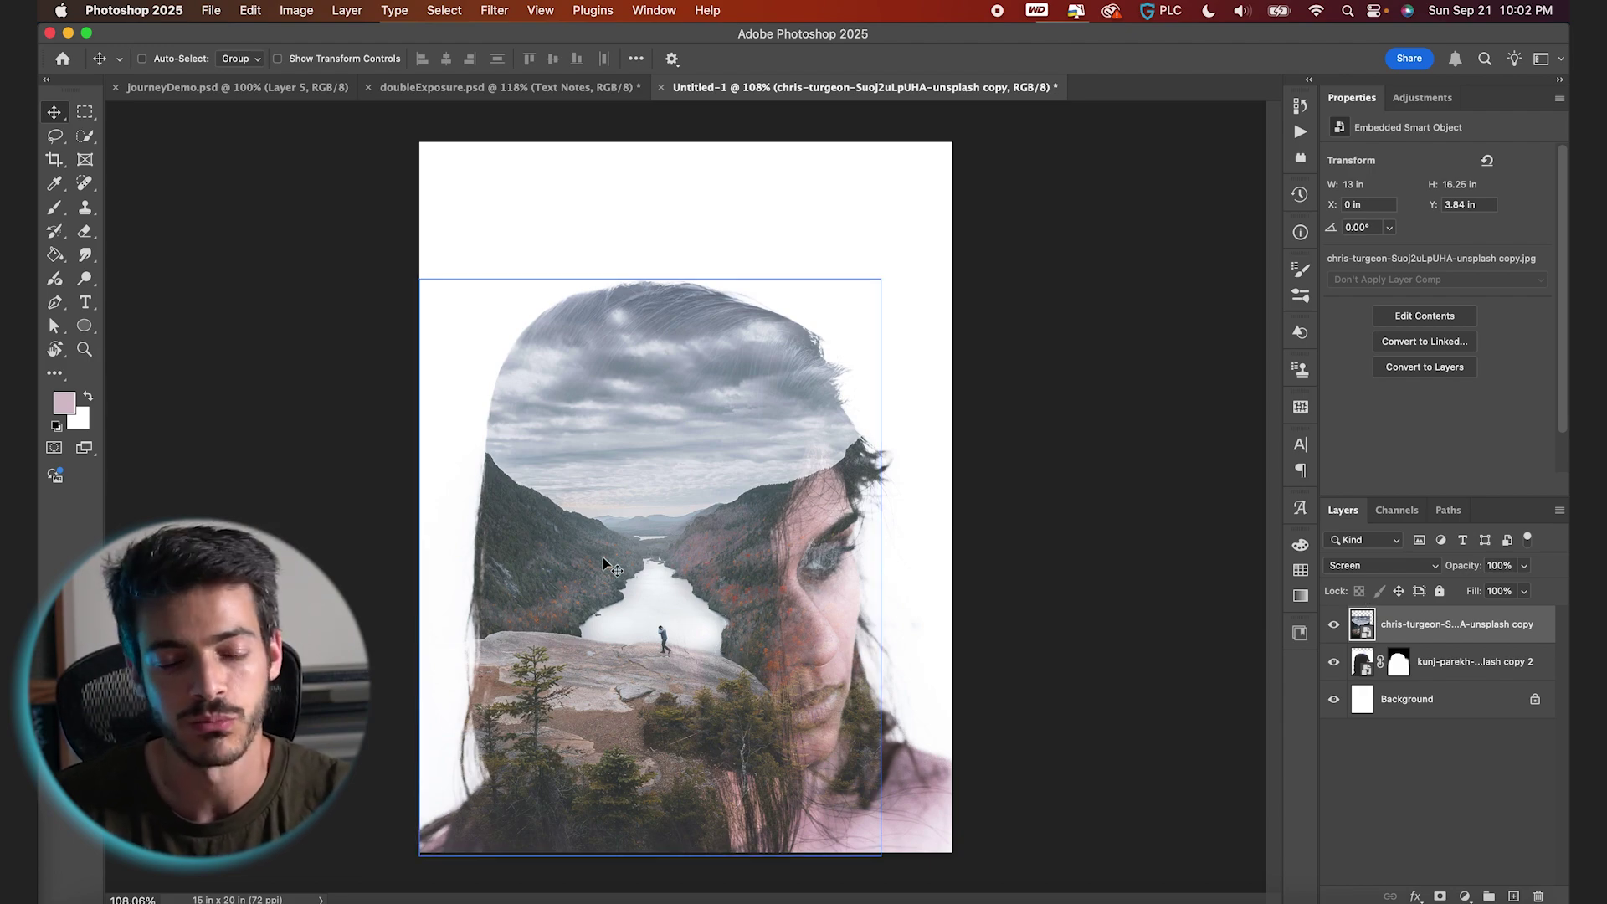
{"action": "scroll", "coordinate": [750, 654], "scroll_direction": "up", "scroll_amount": 5}
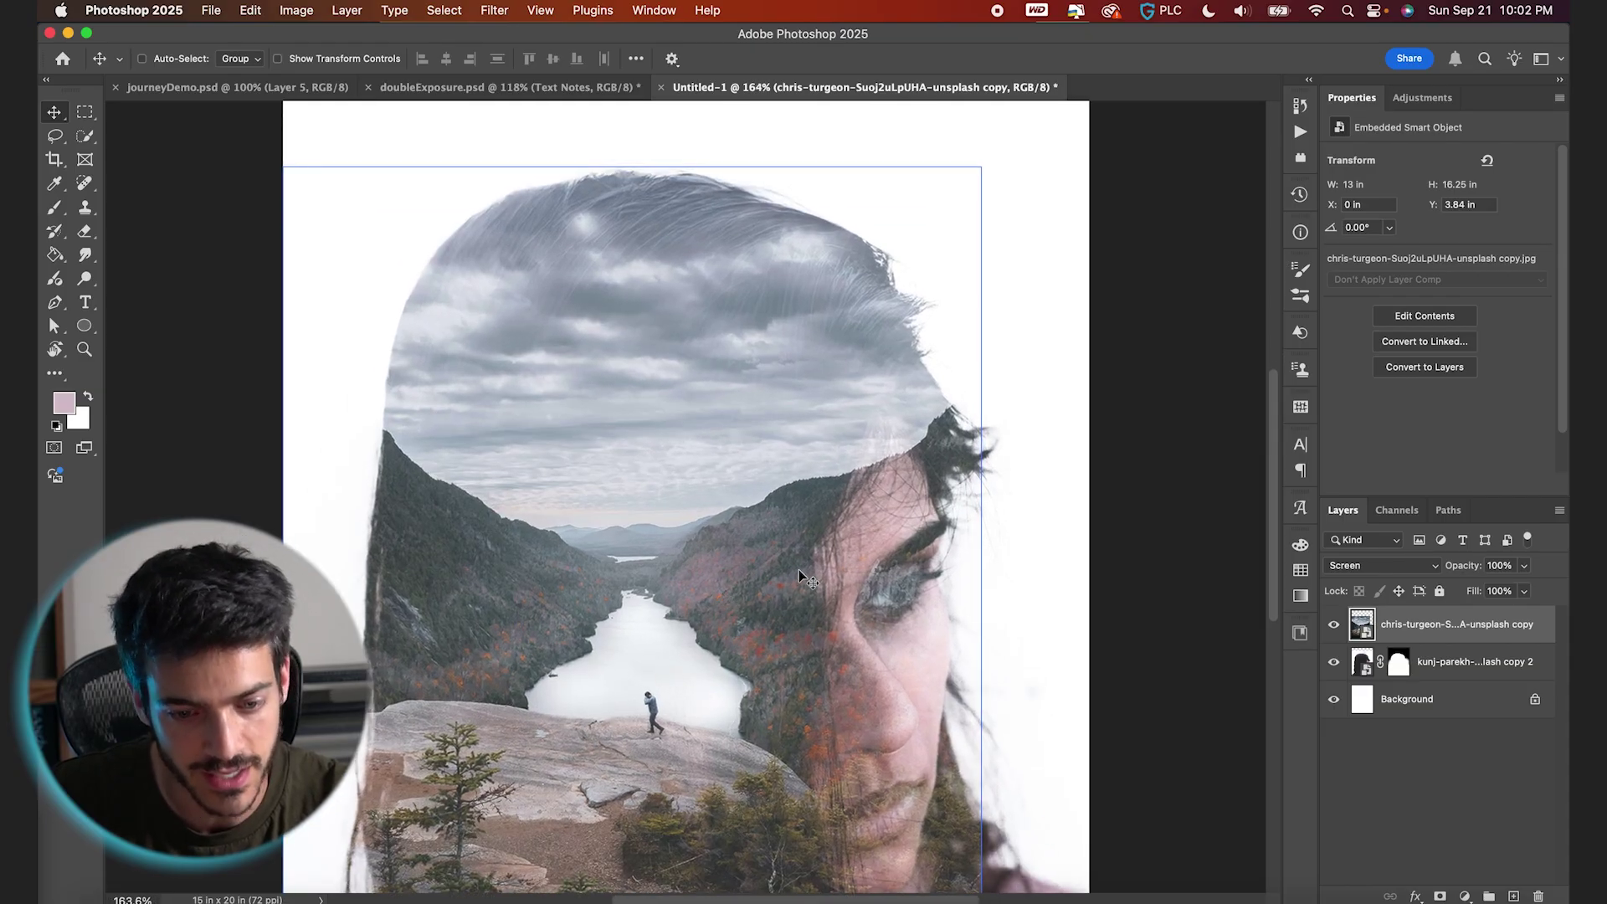
{"action": "scroll", "coordinate": [800, 578], "scroll_direction": "down", "scroll_amount": 5}
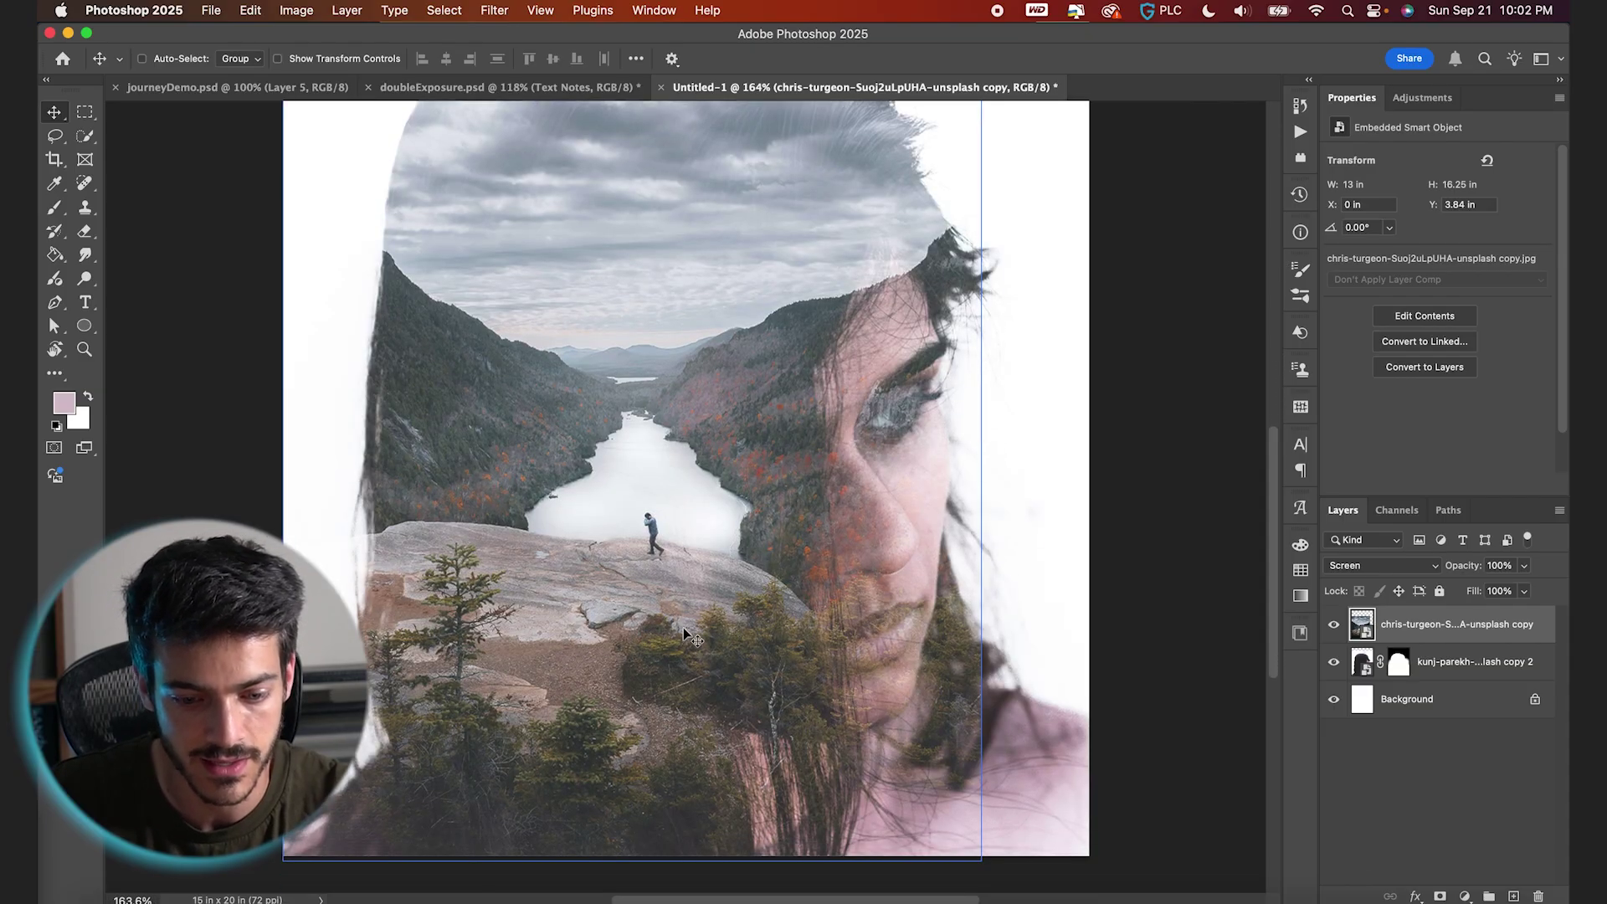
{"action": "scroll", "coordinate": [684, 633], "scroll_direction": "down", "scroll_amount": 4}
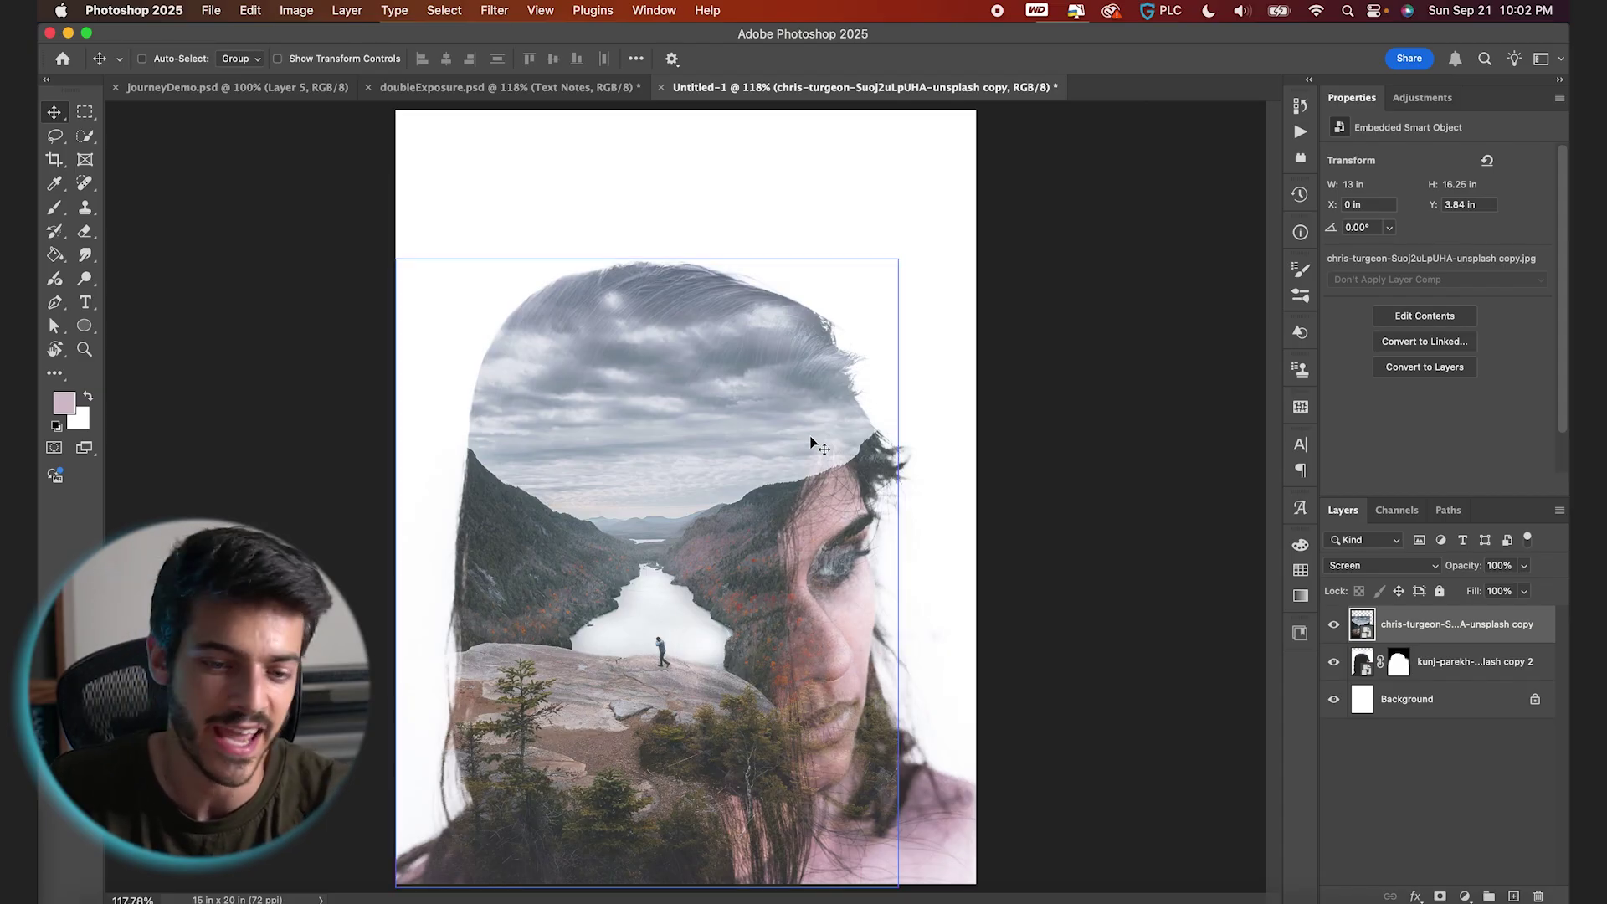
Step: Add a landscape mask and paint black with a 500 px brush to reveal the eye and hair, touching up with white
{"action": "left_click", "coordinate": [1440, 896]}
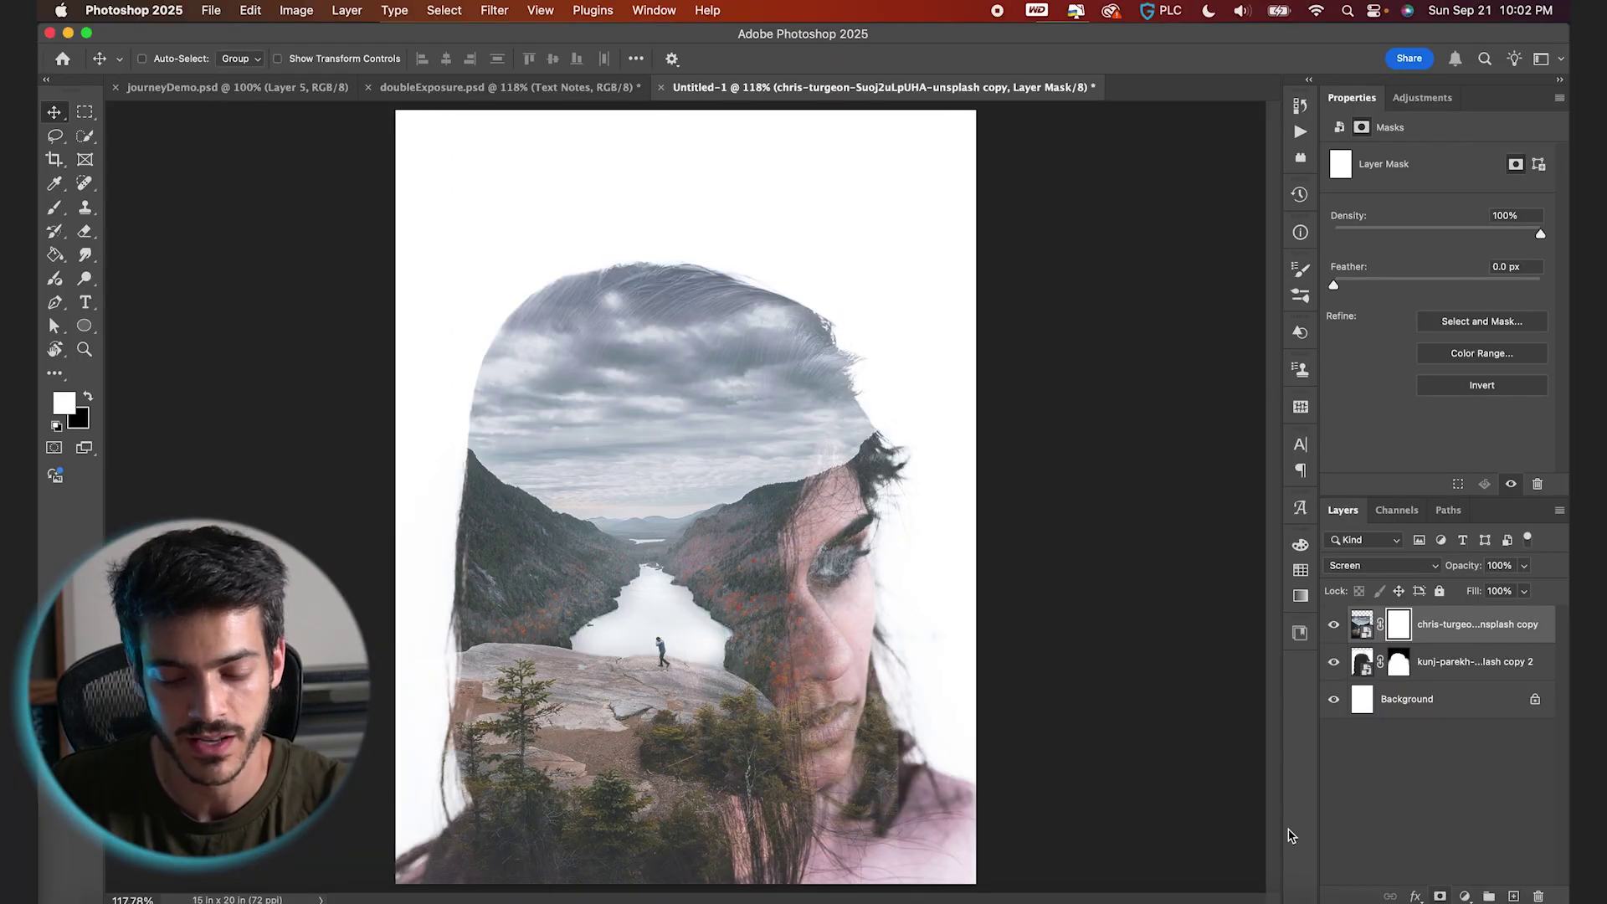
{"action": "key", "text": "b"}
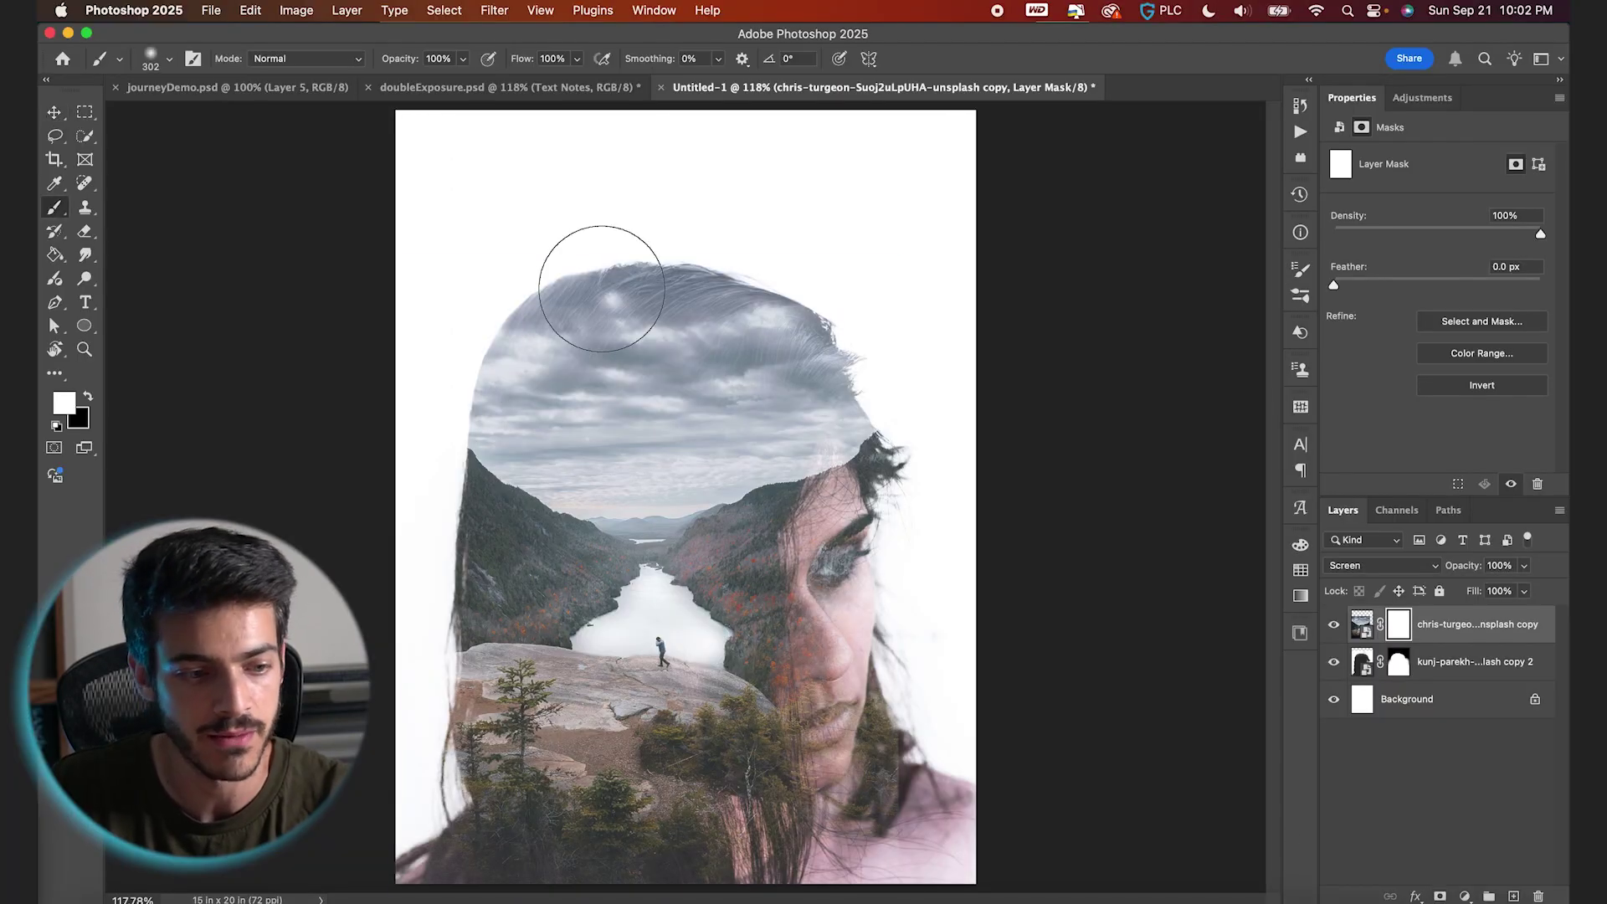
{"action": "left_click", "coordinate": [89, 396]}
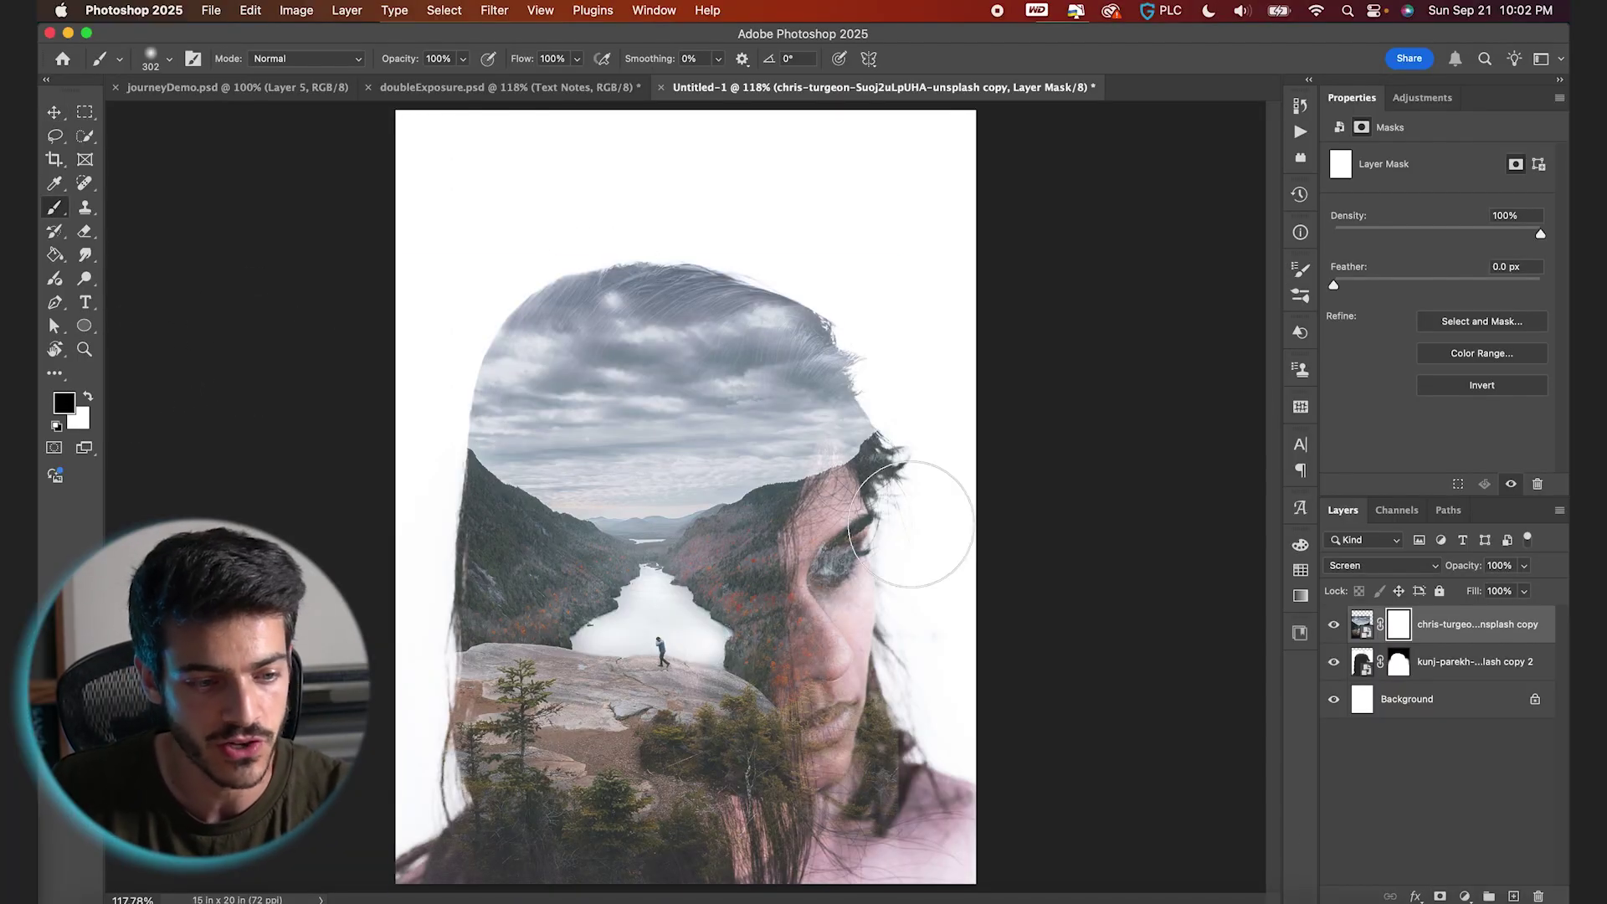
{"action": "left_click", "coordinate": [169, 59]}
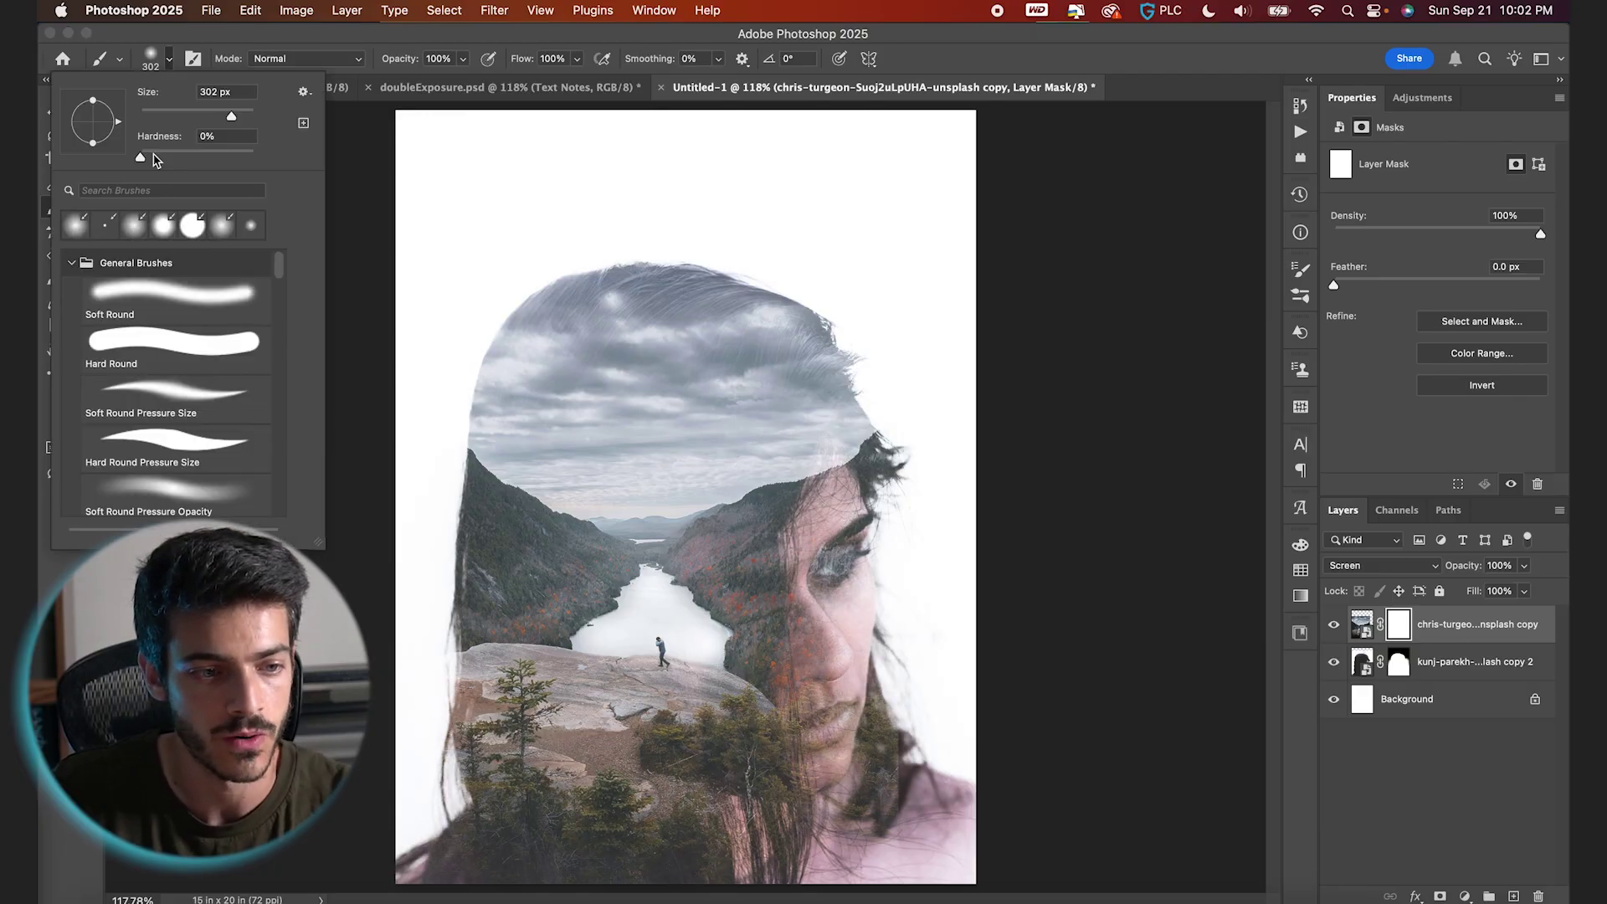
{"action": "left_click", "coordinate": [170, 65]}
{"action": "key", "text": "bracketright"}
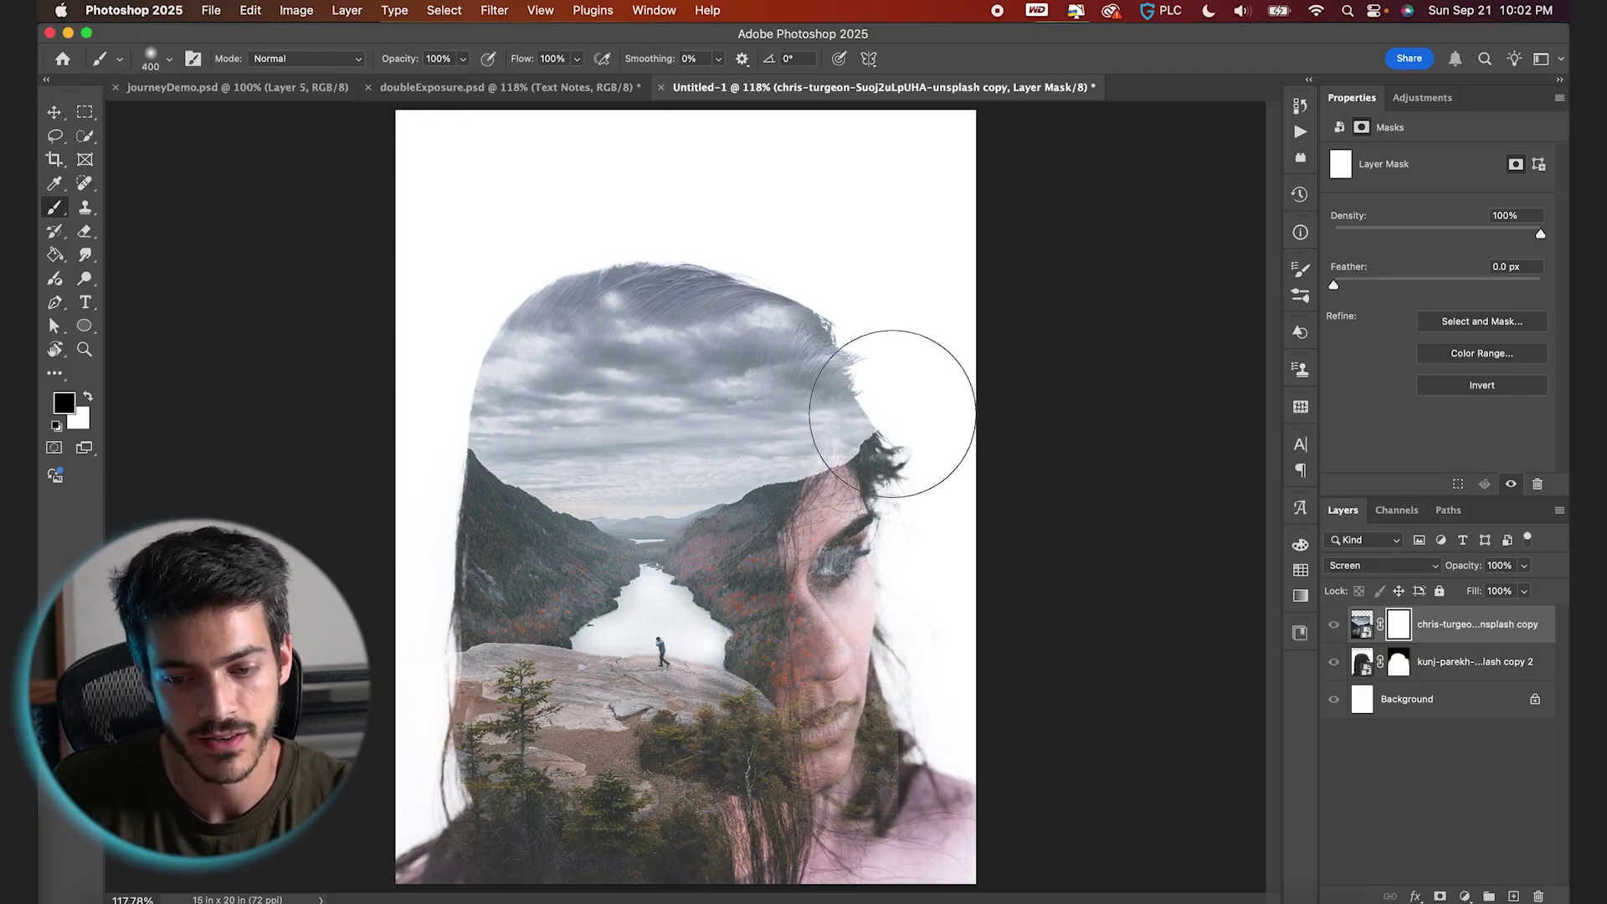
{"action": "key", "text": "bracketright"}
{"action": "left_click_drag", "start_coordinate": [879, 365], "coordinate": [873, 496]}
{"action": "key", "text": "bracketleft"}
{"action": "key", "text": "bracketleft"}
{"action": "key", "text": "bracketleft"}
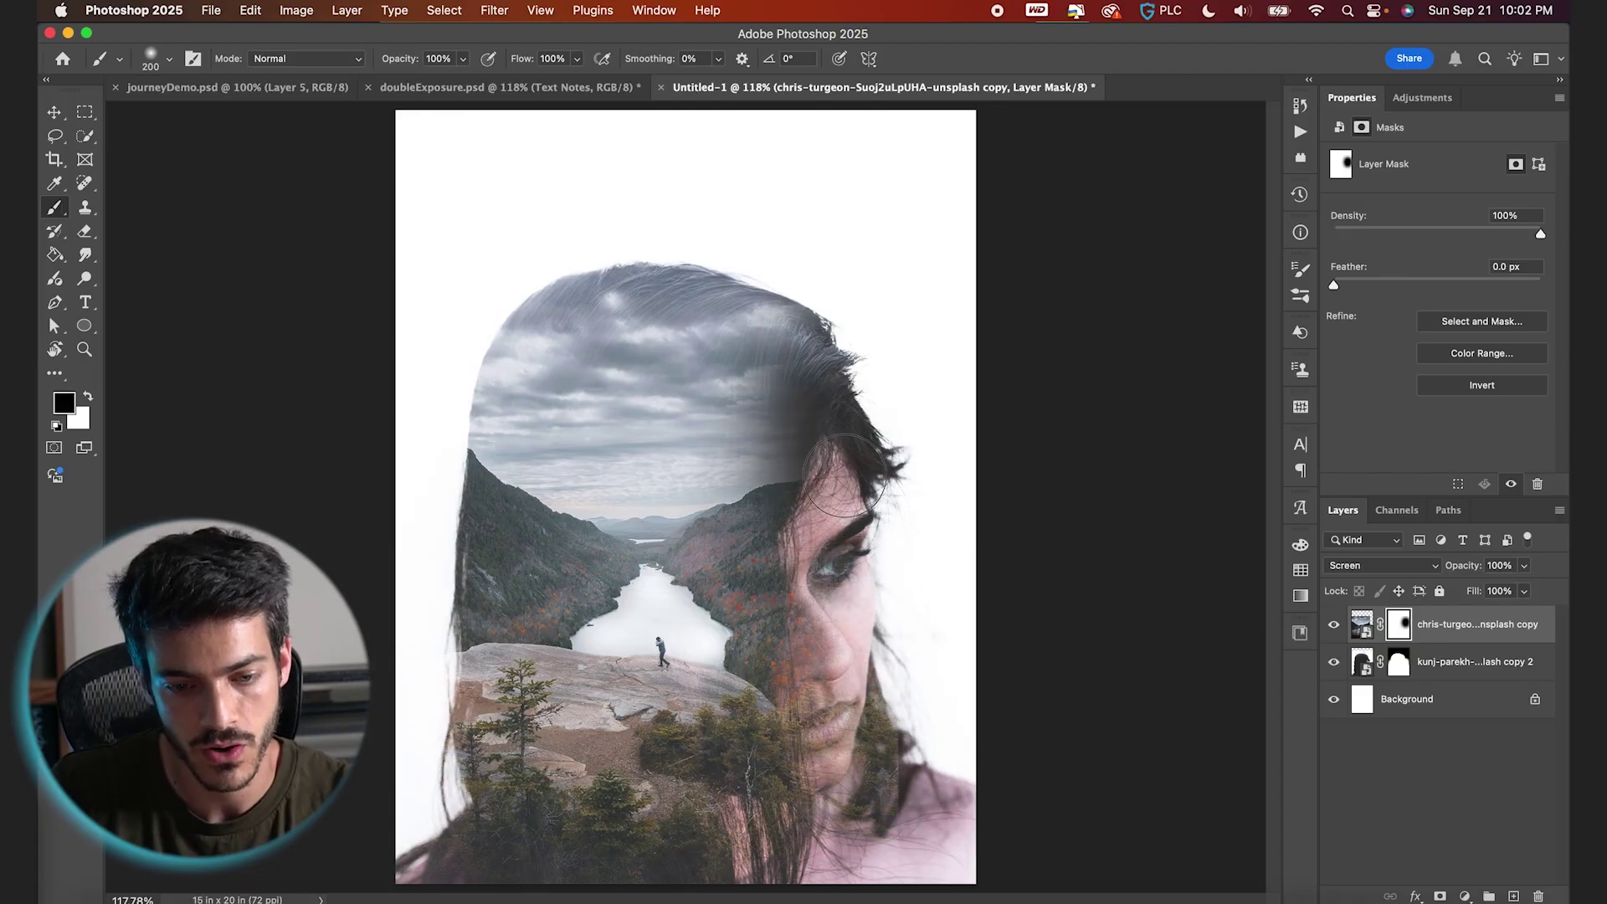
{"action": "key", "text": "x"}
{"action": "key", "text": "bracketright"}
{"action": "left_click_drag", "start_coordinate": [776, 444], "coordinate": [741, 345]}
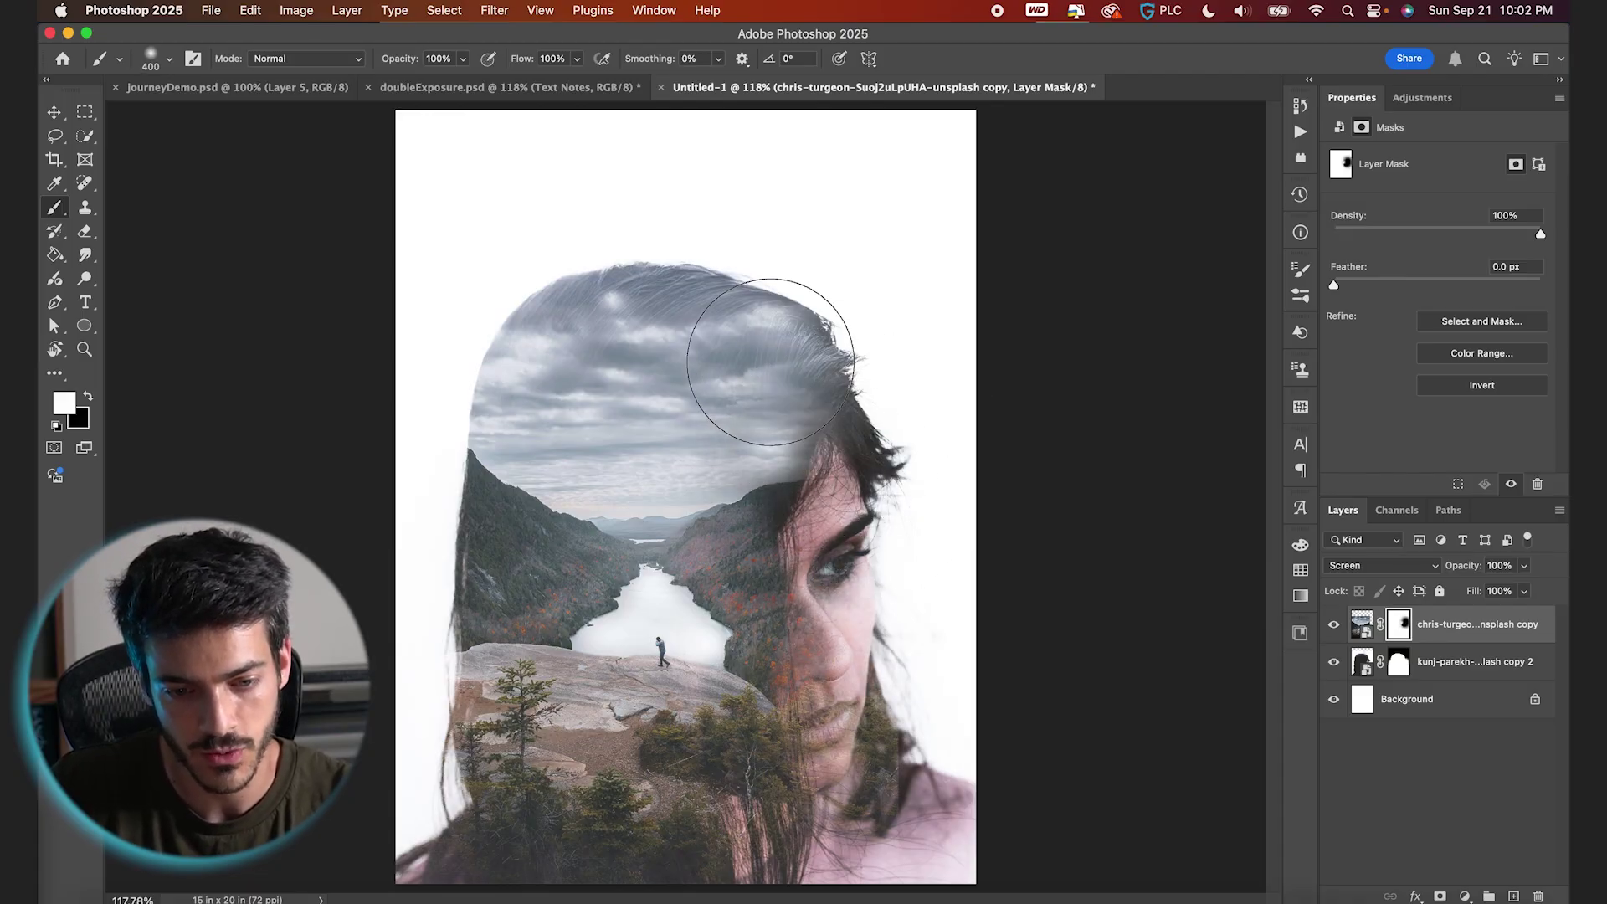
Step: Fade the landscape across the top left and down the left edge with an 800 px black brush
{"action": "key", "text": "bracketright"}
{"action": "key", "text": "bracketright"}
{"action": "key", "text": "bracketright"}
{"action": "key", "text": "bracketright"}
{"action": "key", "text": "x"}
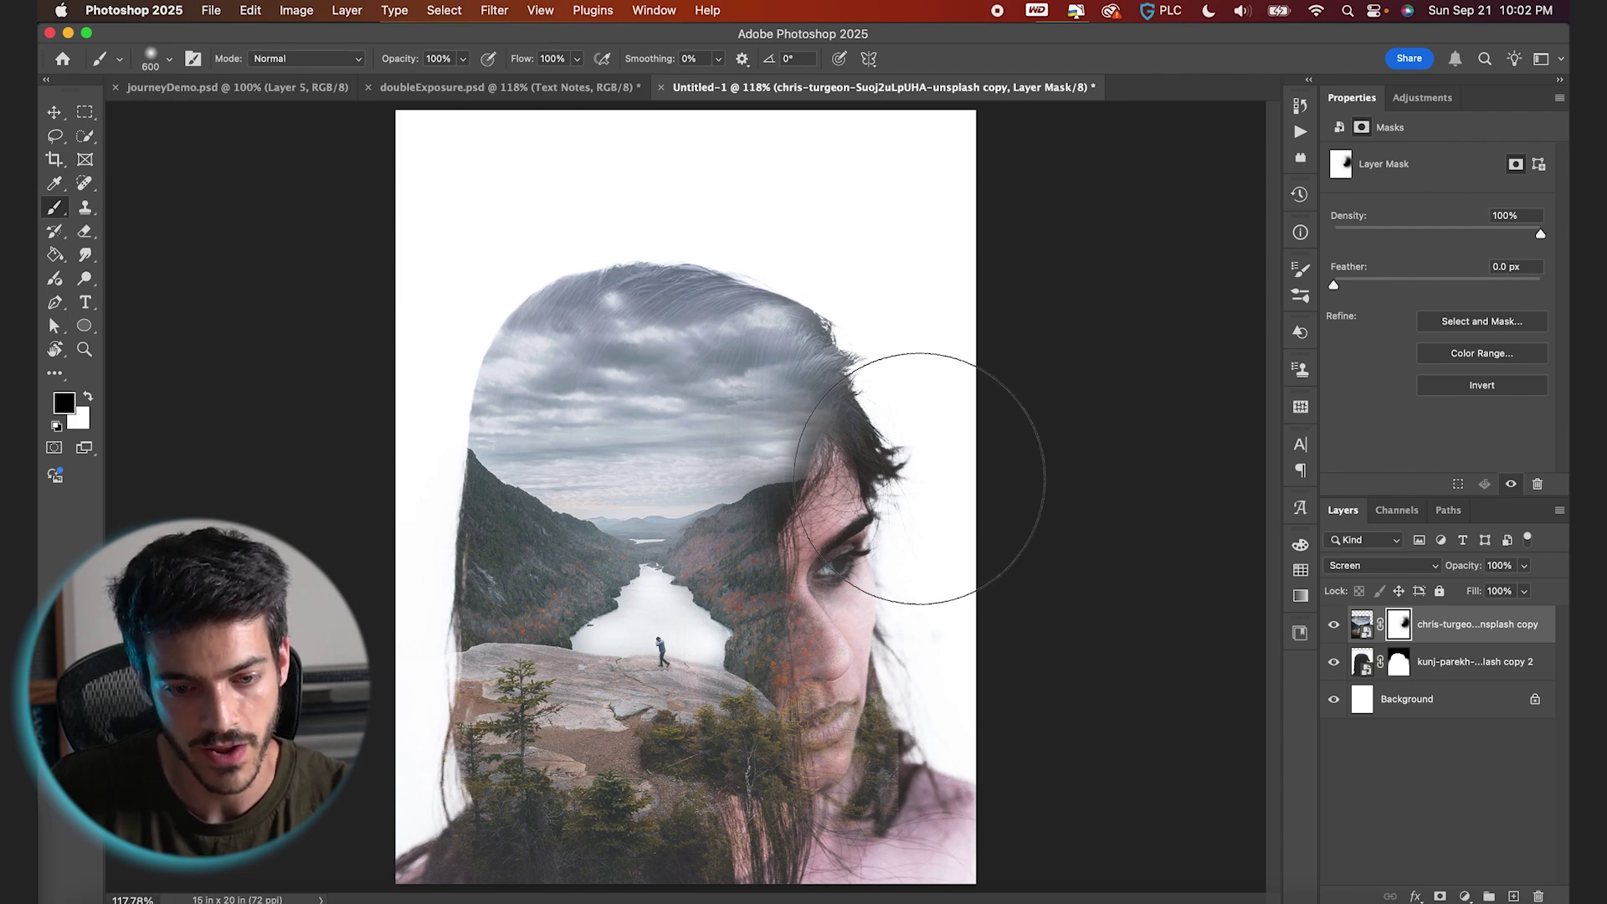
{"action": "key", "text": "bracketright"}
{"action": "key", "text": "bracketright"}
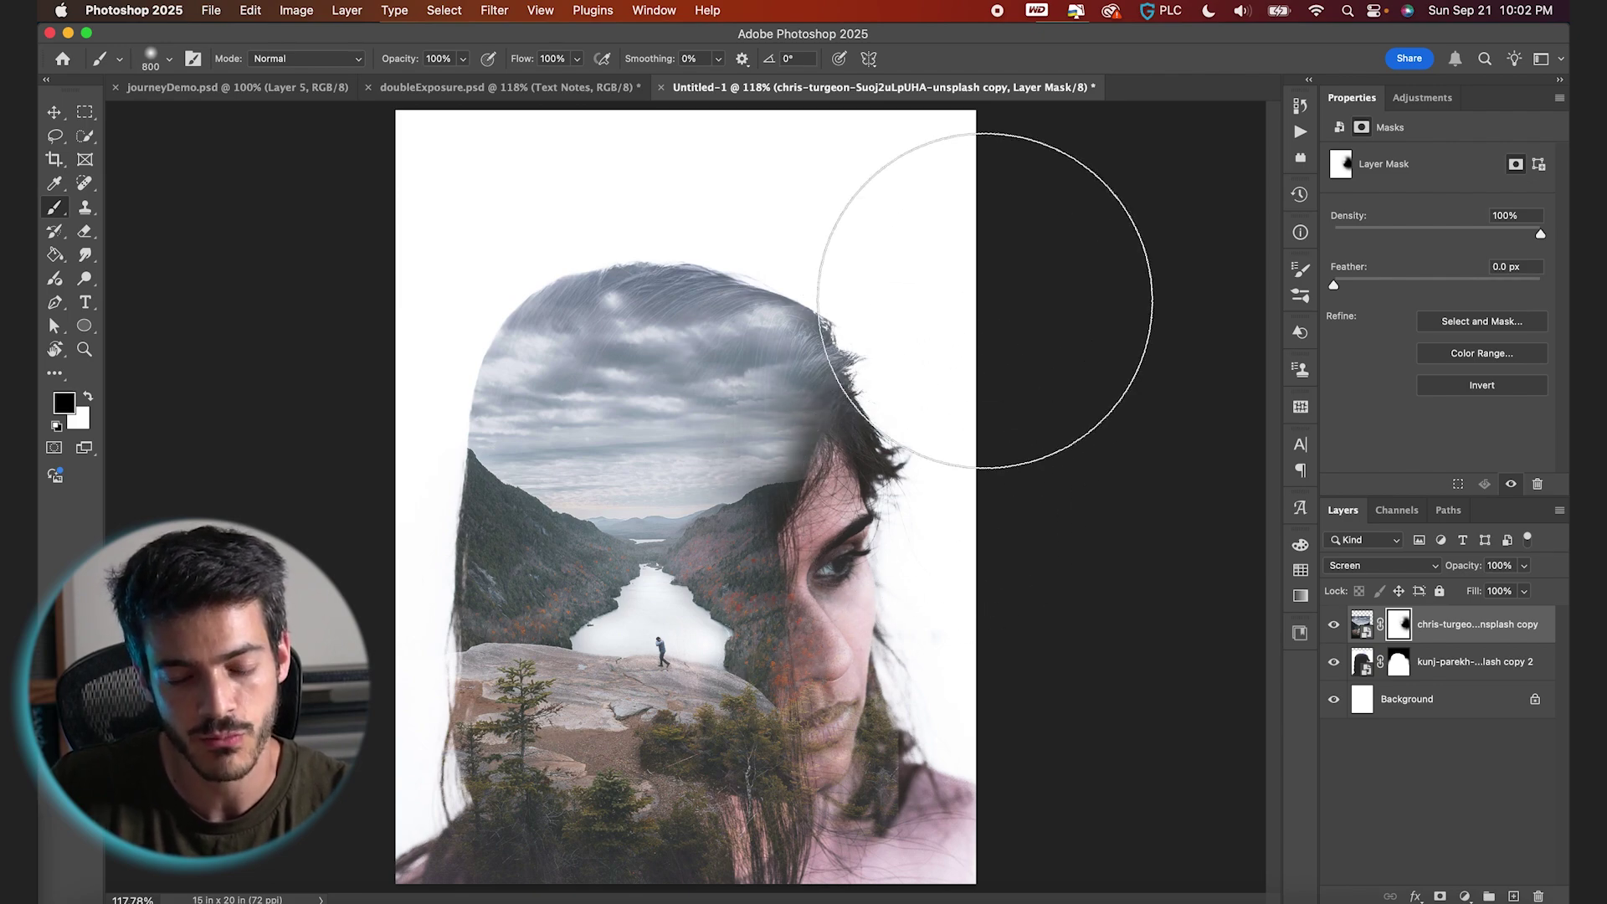
{"action": "mouse_move", "coordinate": [796, 126]}
{"action": "left_mouse_down"}
{"action": "mouse_move", "coordinate": [770, 143]}
{"action": "mouse_move", "coordinate": [466, 179]}
{"action": "left_mouse_up"}
{"action": "mouse_move", "coordinate": [338, 340]}
{"action": "left_mouse_down"}
{"action": "mouse_move", "coordinate": [338, 318]}
{"action": "mouse_move", "coordinate": [287, 430]}
{"action": "mouse_move", "coordinate": [285, 654]}
{"action": "mouse_move", "coordinate": [360, 737]}
{"action": "left_mouse_up"}
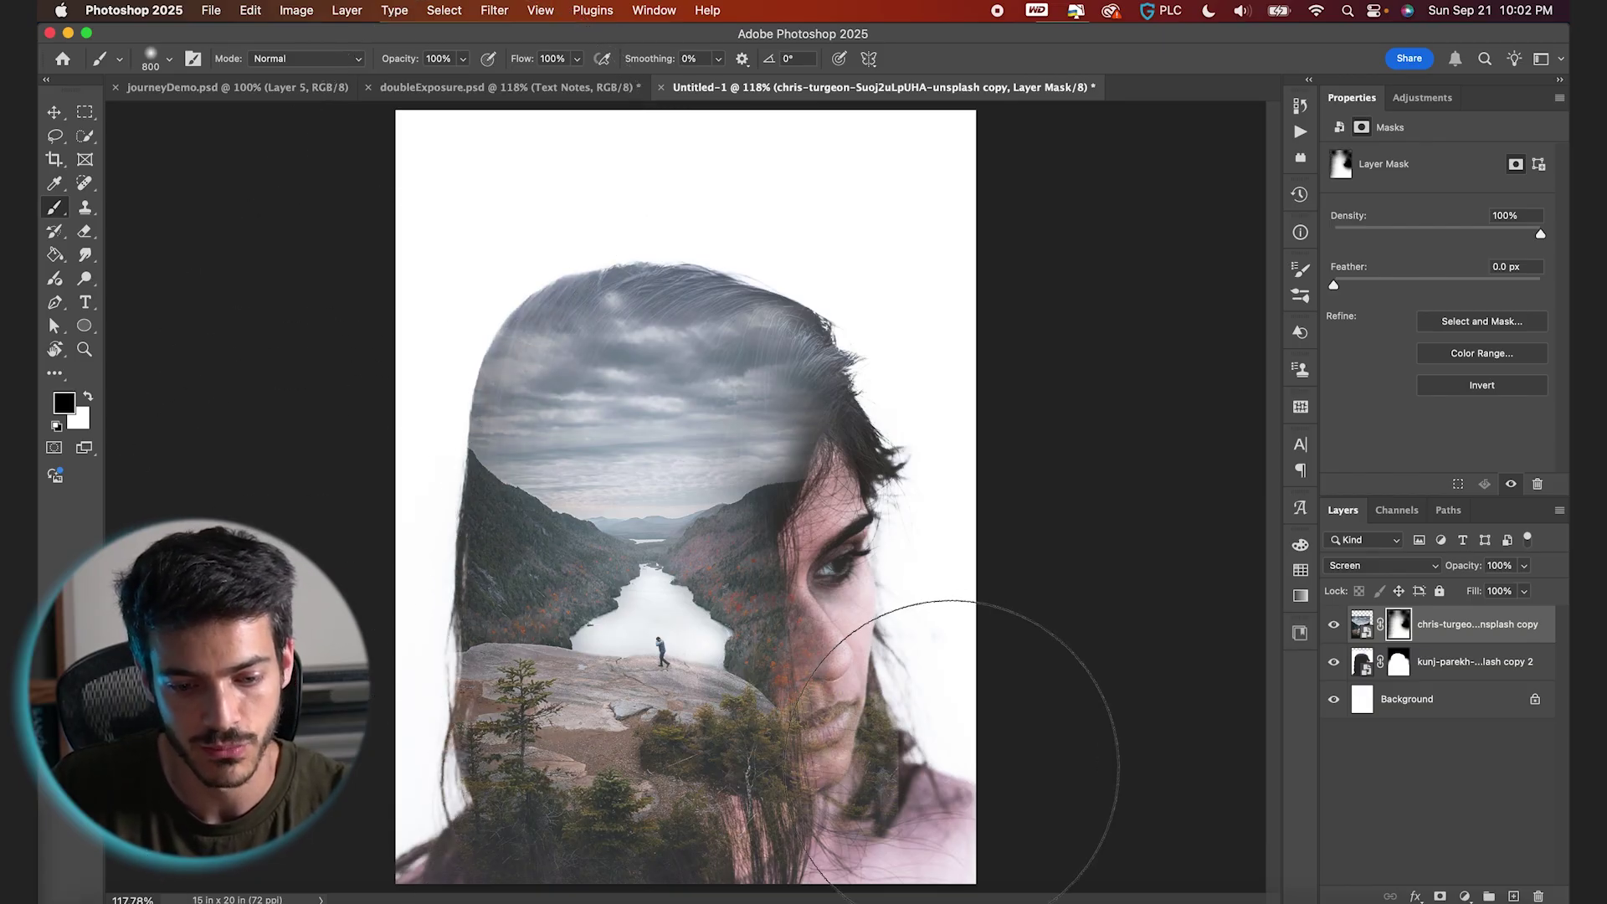
{"action": "key", "text": "bracketleft"}
{"action": "key", "text": "bracketleft"}
{"action": "key", "text": "bracketleft"}
{"action": "key", "text": "bracketleft"}
{"action": "key", "text": "bracketleft"}
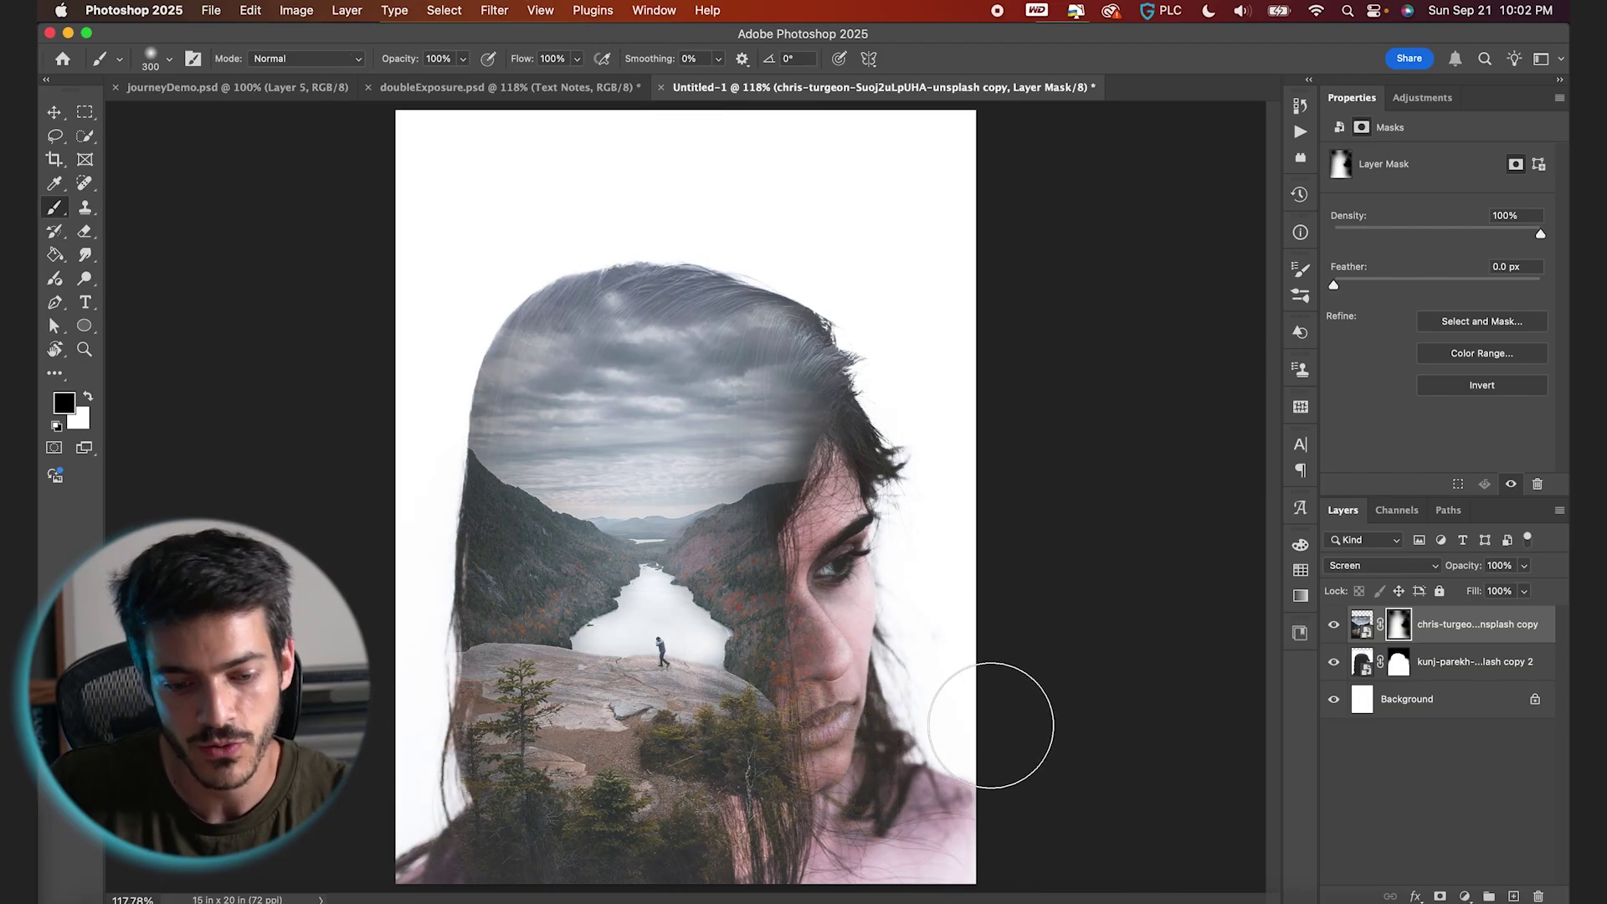
{"action": "key", "text": "bracketleft"}
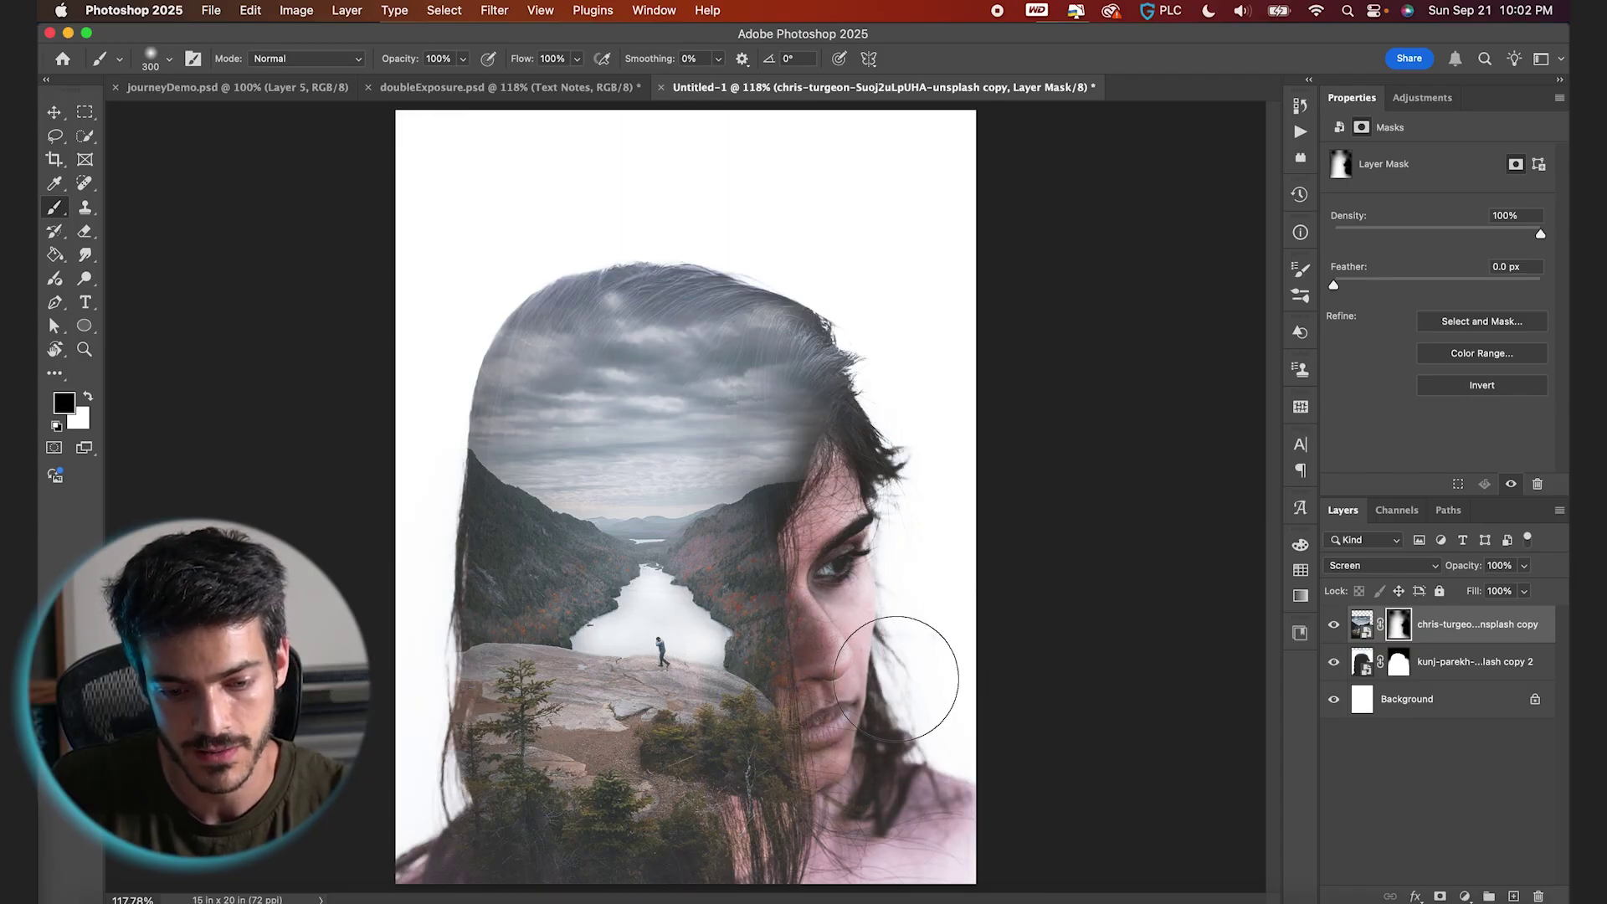
{"action": "key", "text": "bracketleft"}
{"action": "key", "text": "bracketleft"}
{"action": "key", "text": "bracketleft"}
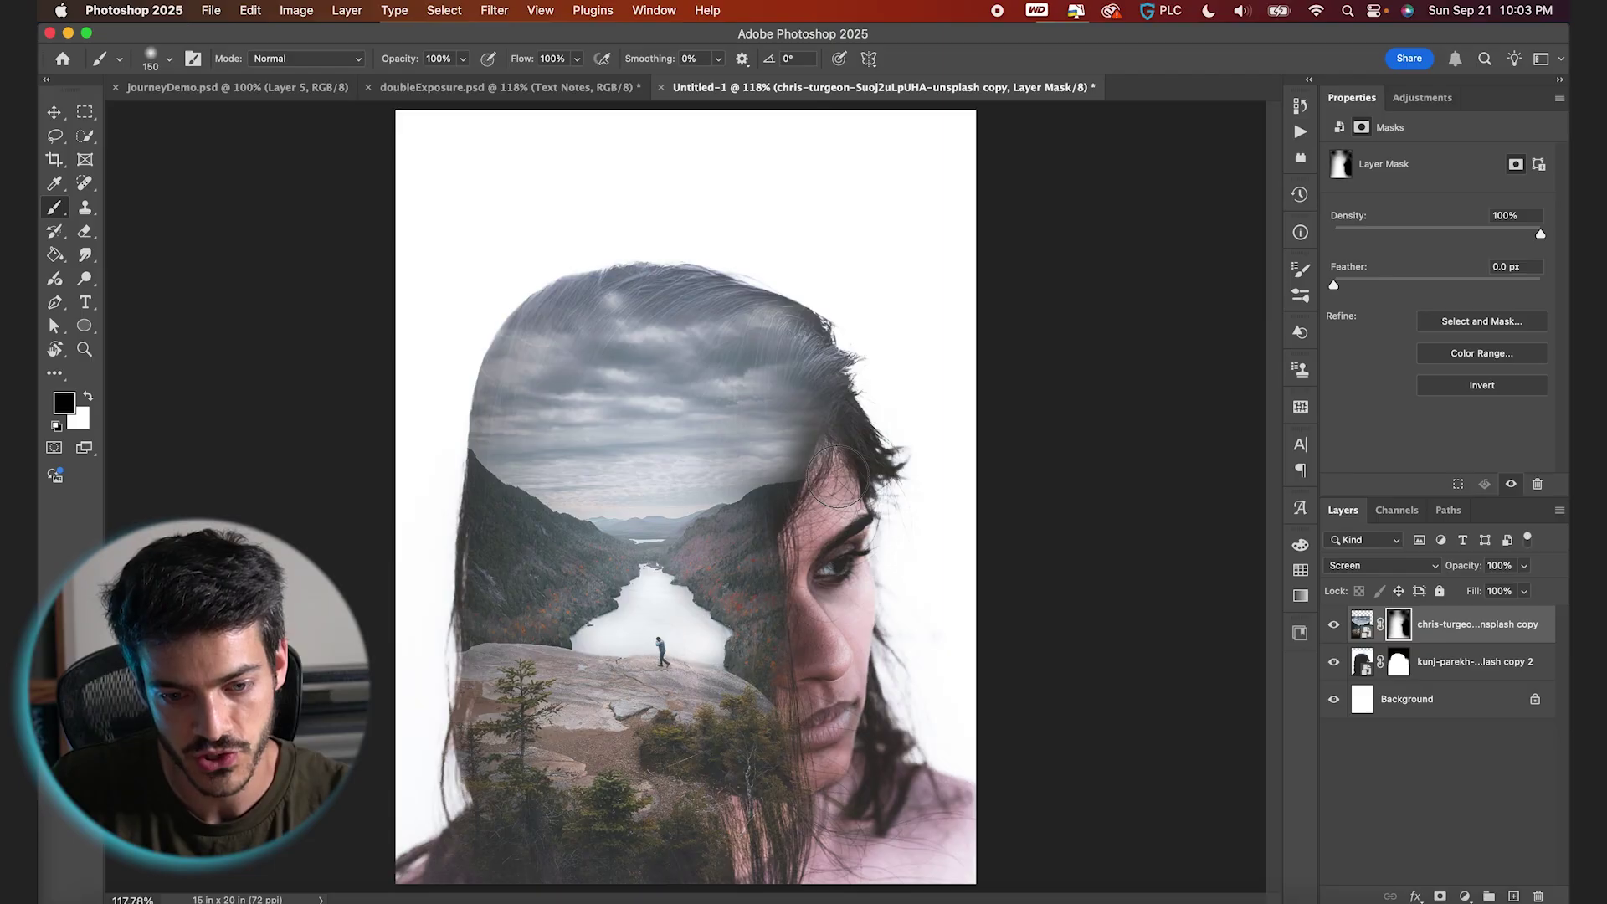
{"action": "key", "text": "super+2"}
{"action": "key", "text": "v"}
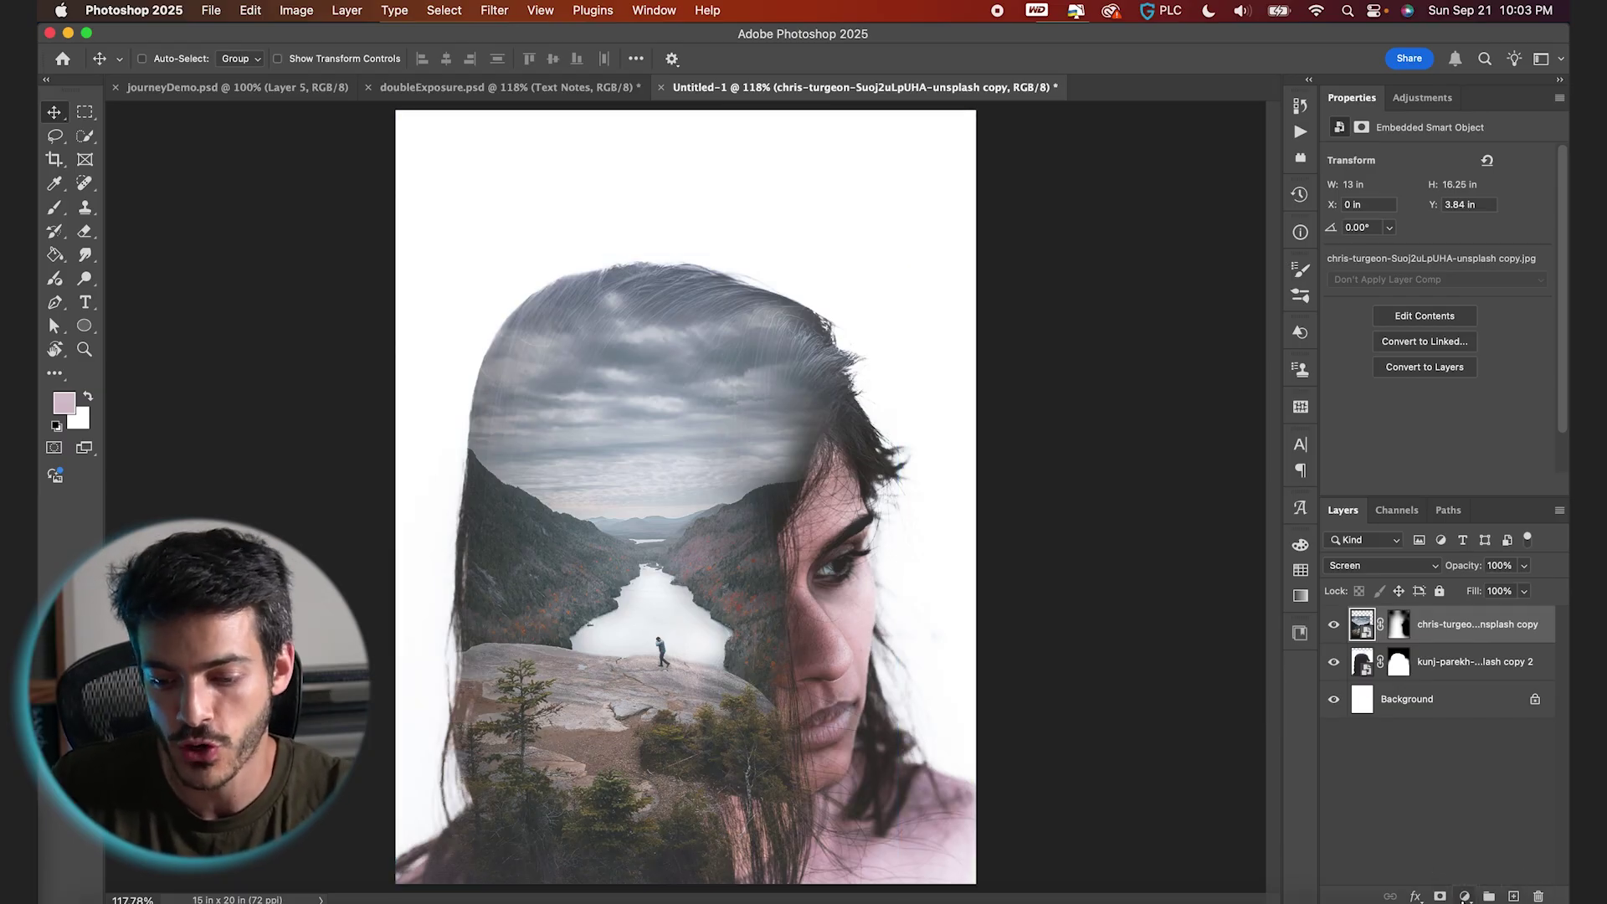
Step: Add a Curves adjustment layer clipped to the landscape layer only
{"action": "left_click", "coordinate": [1465, 897]}
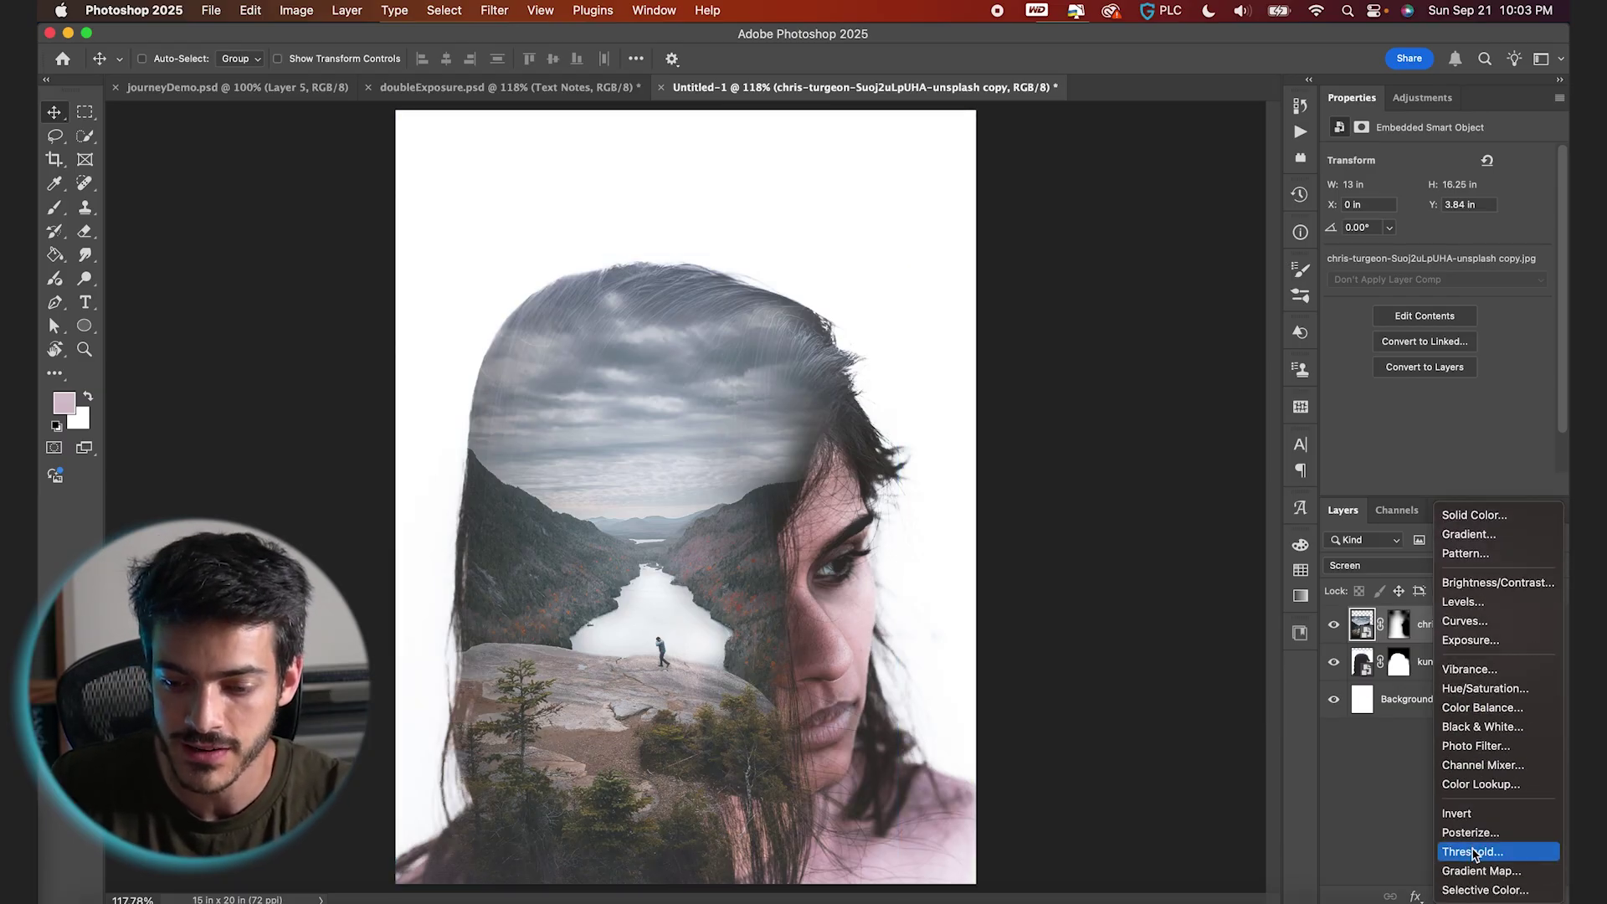
{"action": "left_click", "coordinate": [1466, 620]}
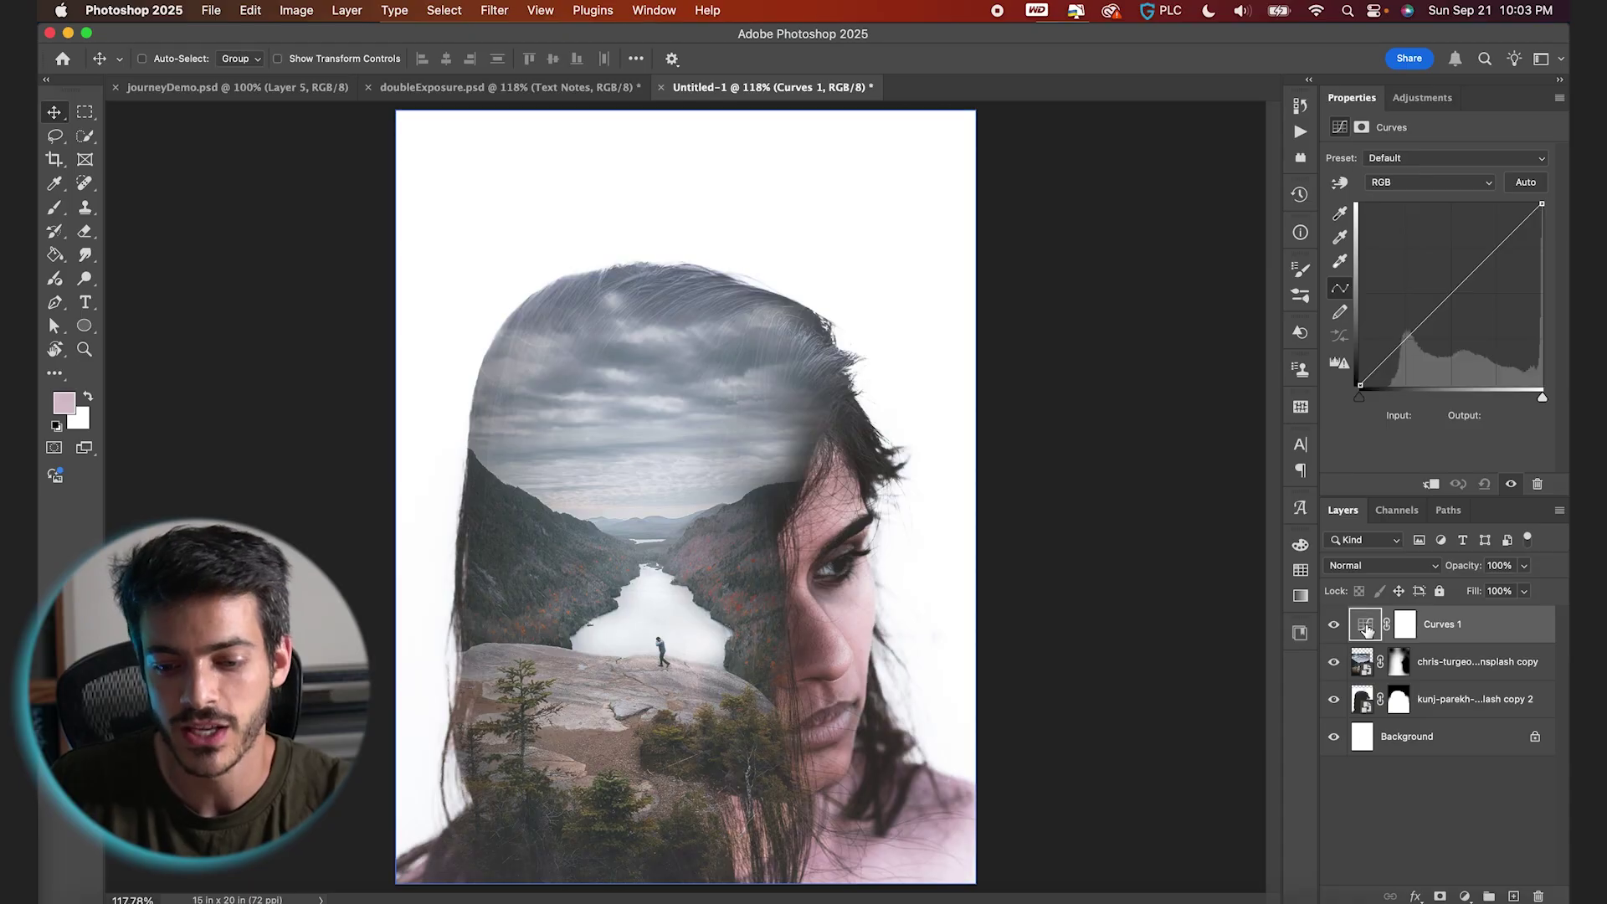
{"action": "left_click", "coordinate": [1348, 699]}
{"action": "left_click", "coordinate": [1342, 663]}
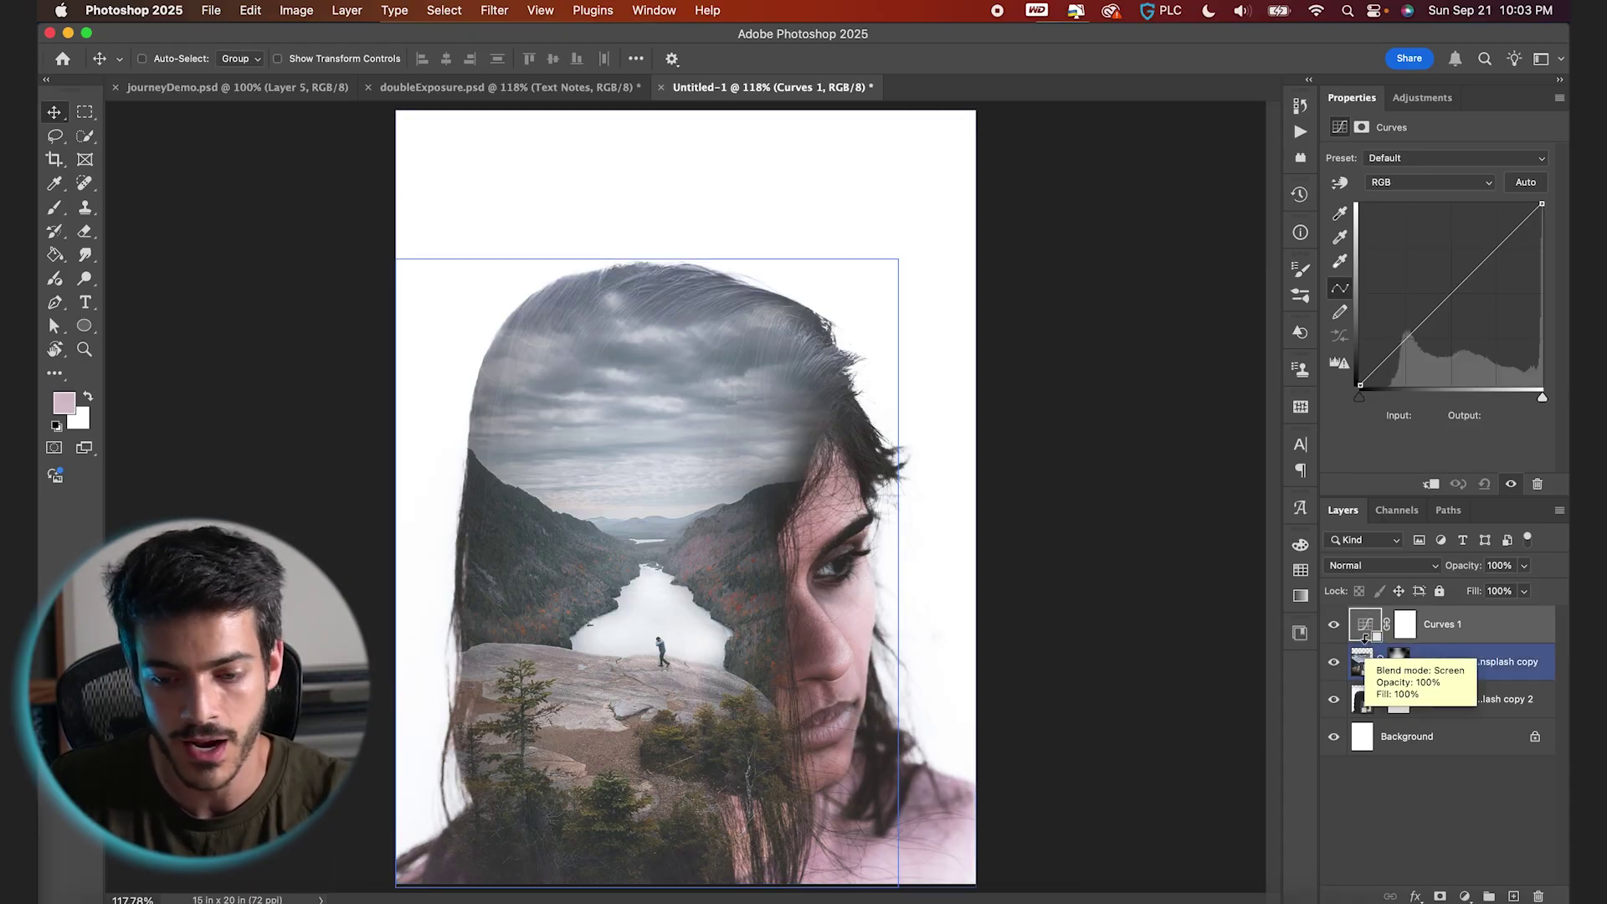
{"action": "left_click", "coordinate": [1365, 638], "text": "alt"}
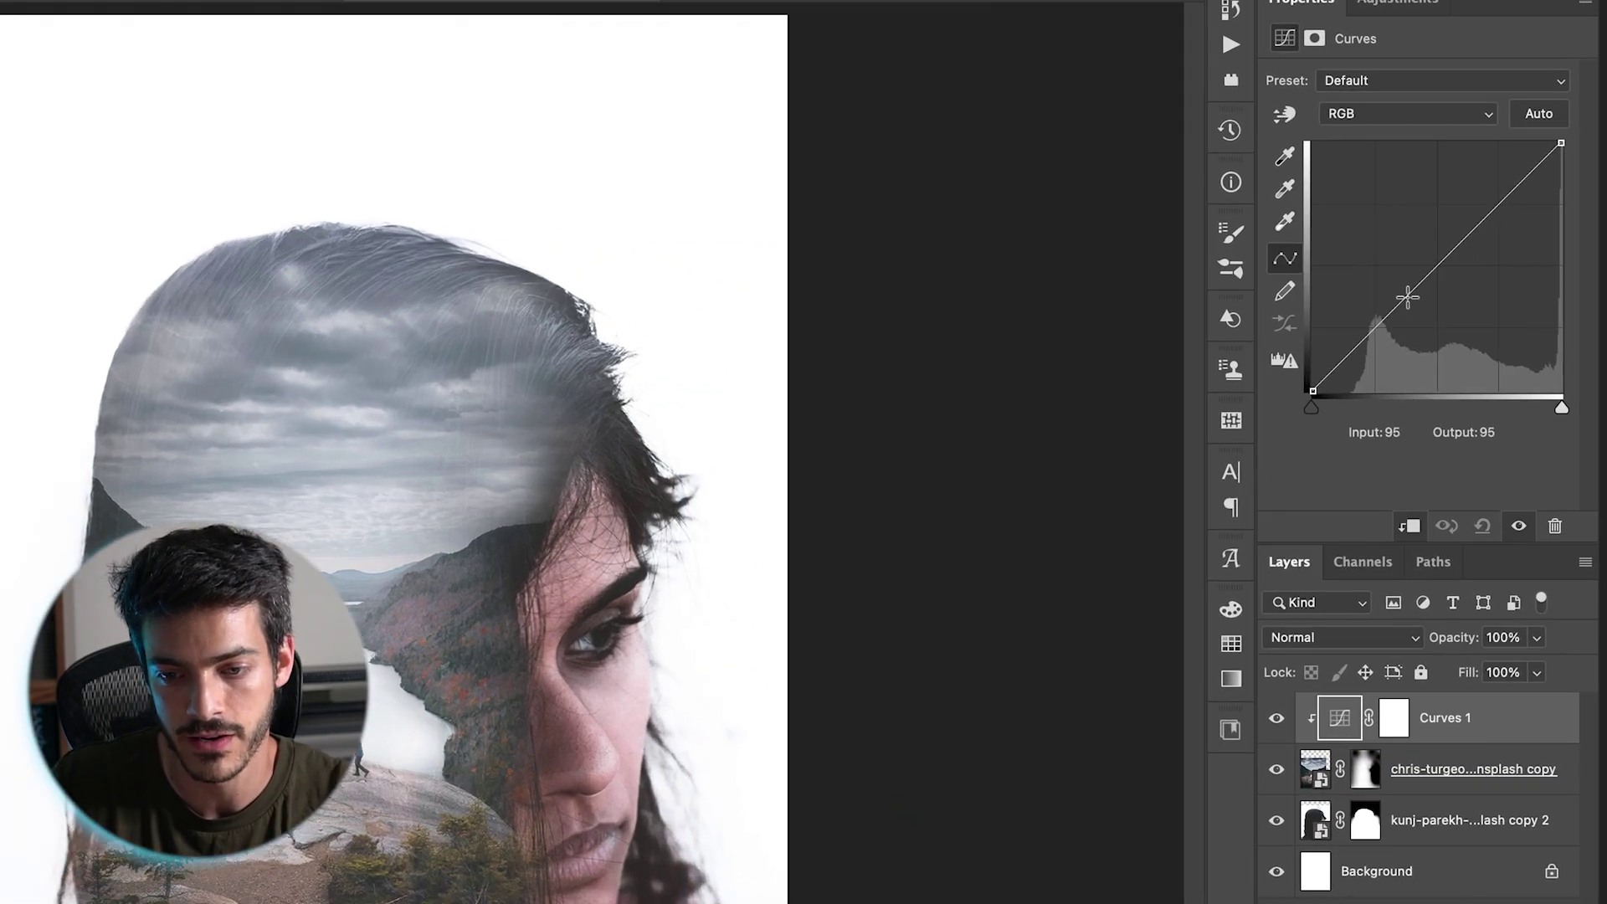
Step: Pull the curve down to darken the landscape's midtones (input 120, output 45)
{"action": "left_click_drag", "start_coordinate": [1428, 313], "coordinate": [1445, 346]}
{"action": "left_click_drag", "start_coordinate": [1565, 128], "coordinate": [1567, 190]}
{"action": "left_click", "coordinate": [1496, 288]}
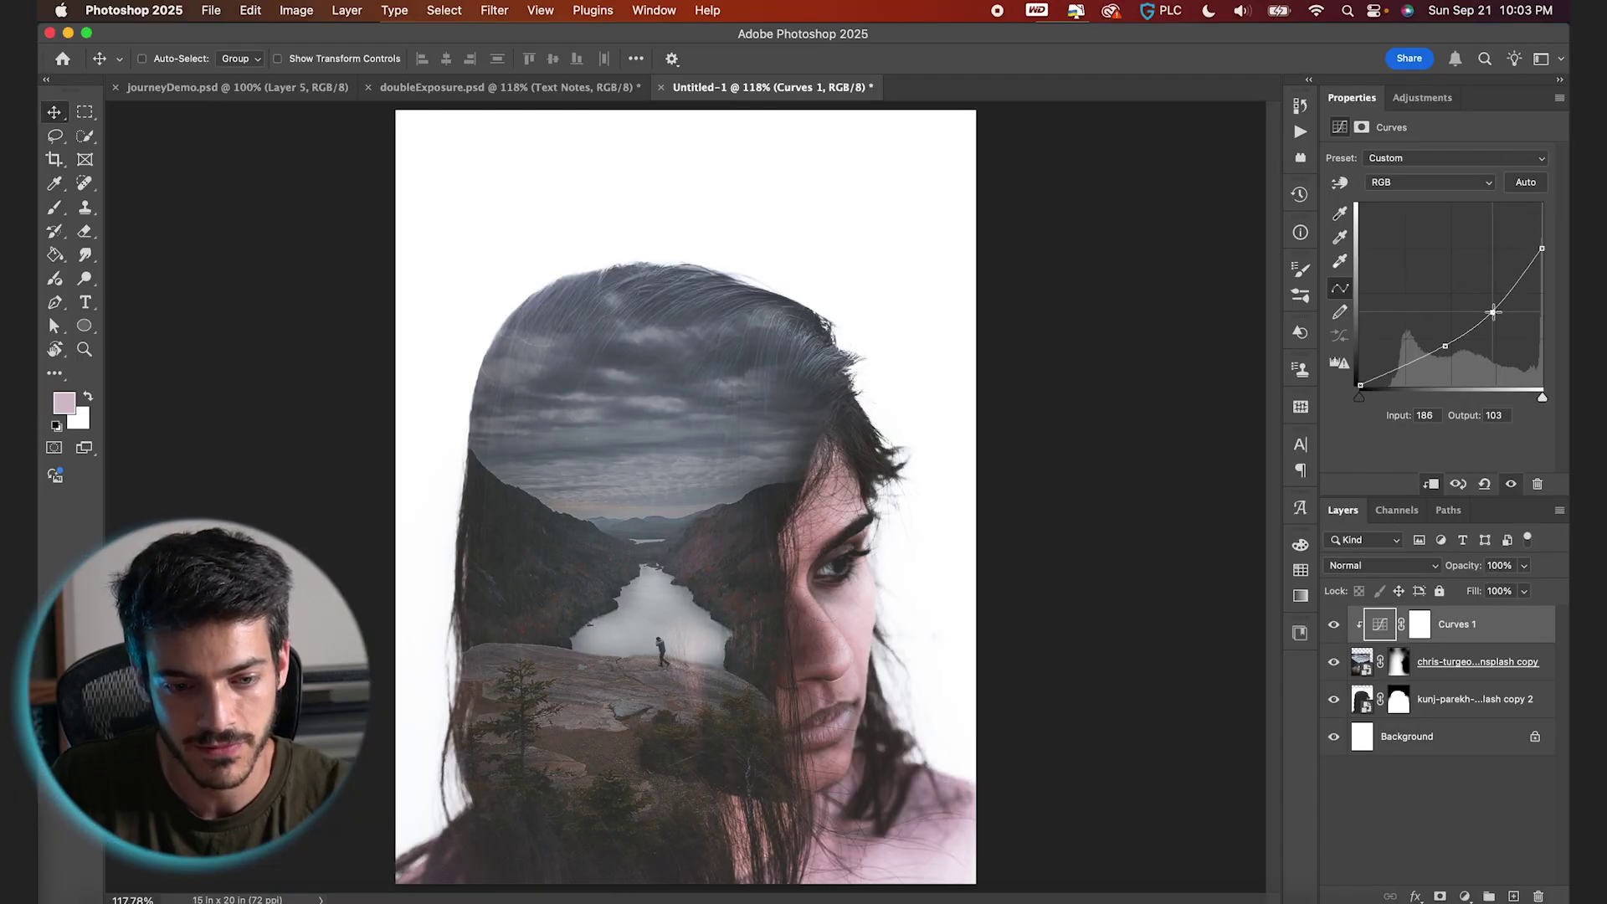
{"action": "left_click_drag", "start_coordinate": [1494, 313], "coordinate": [1495, 314]}
{"action": "left_click", "coordinate": [867, 494], "text": "super"}
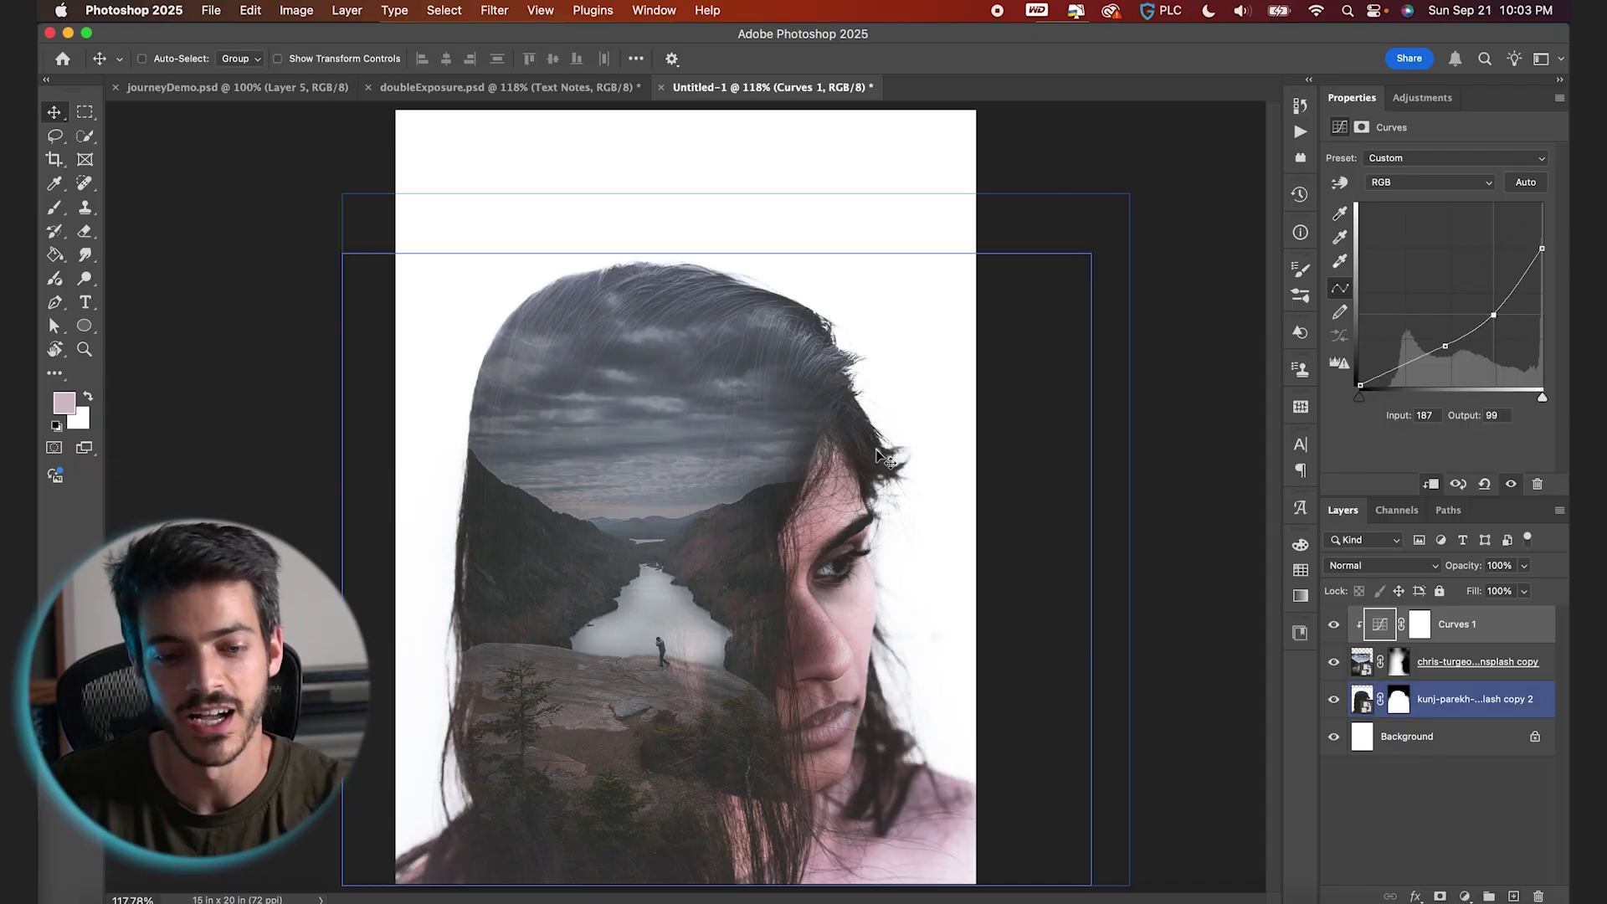
{"action": "left_click", "coordinate": [807, 452], "text": "super"}
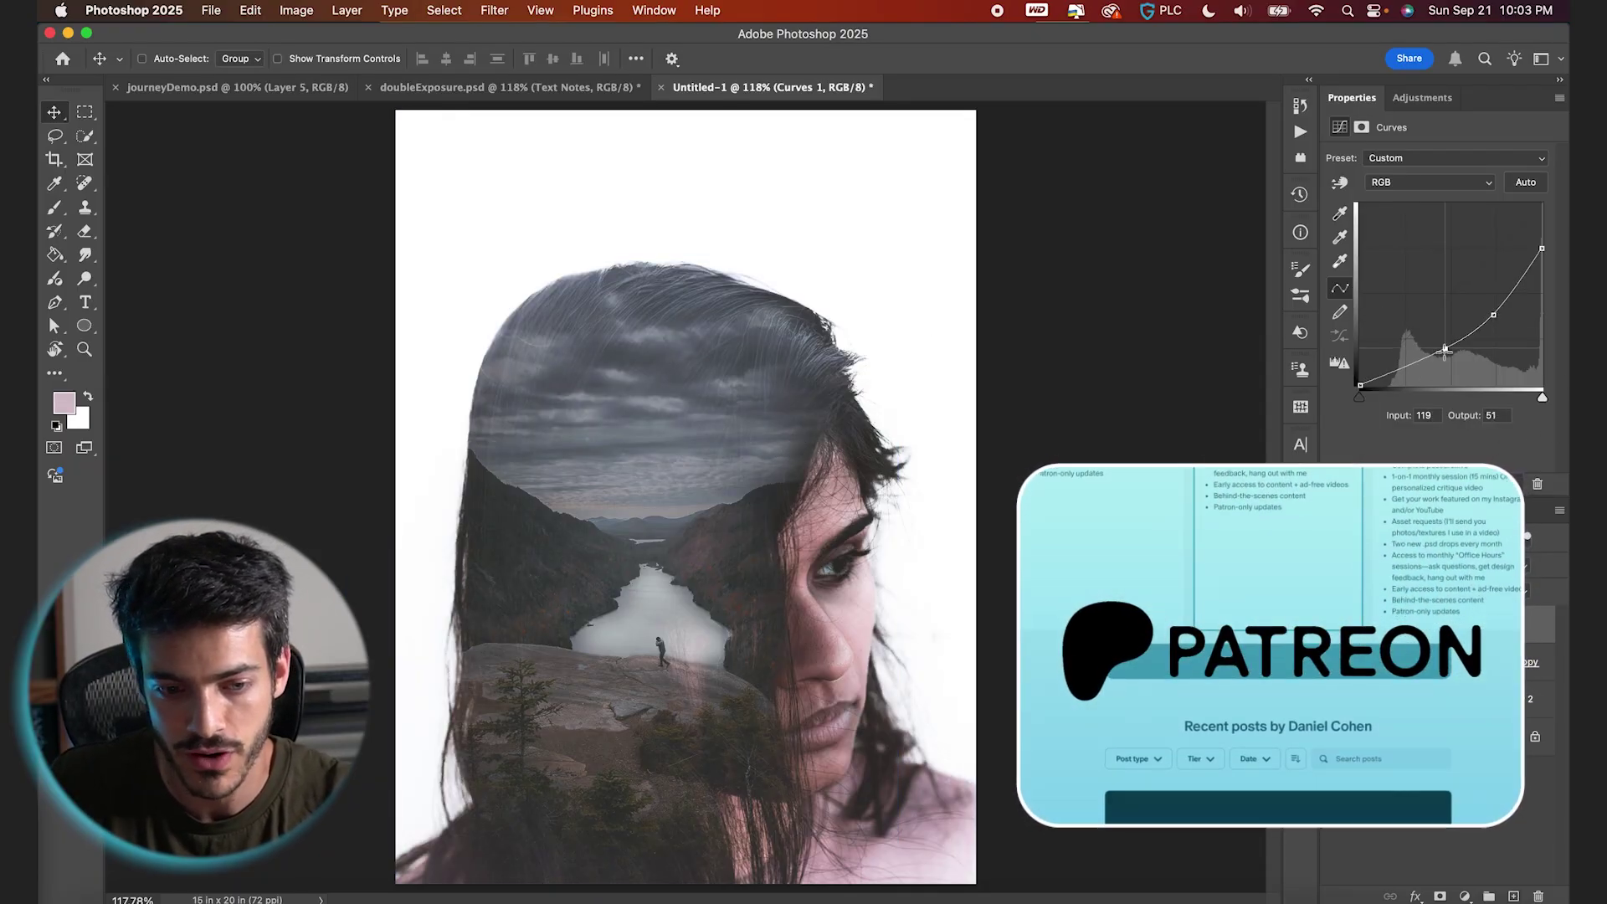
{"action": "left_click_drag", "start_coordinate": [1445, 346], "coordinate": [1446, 353]}
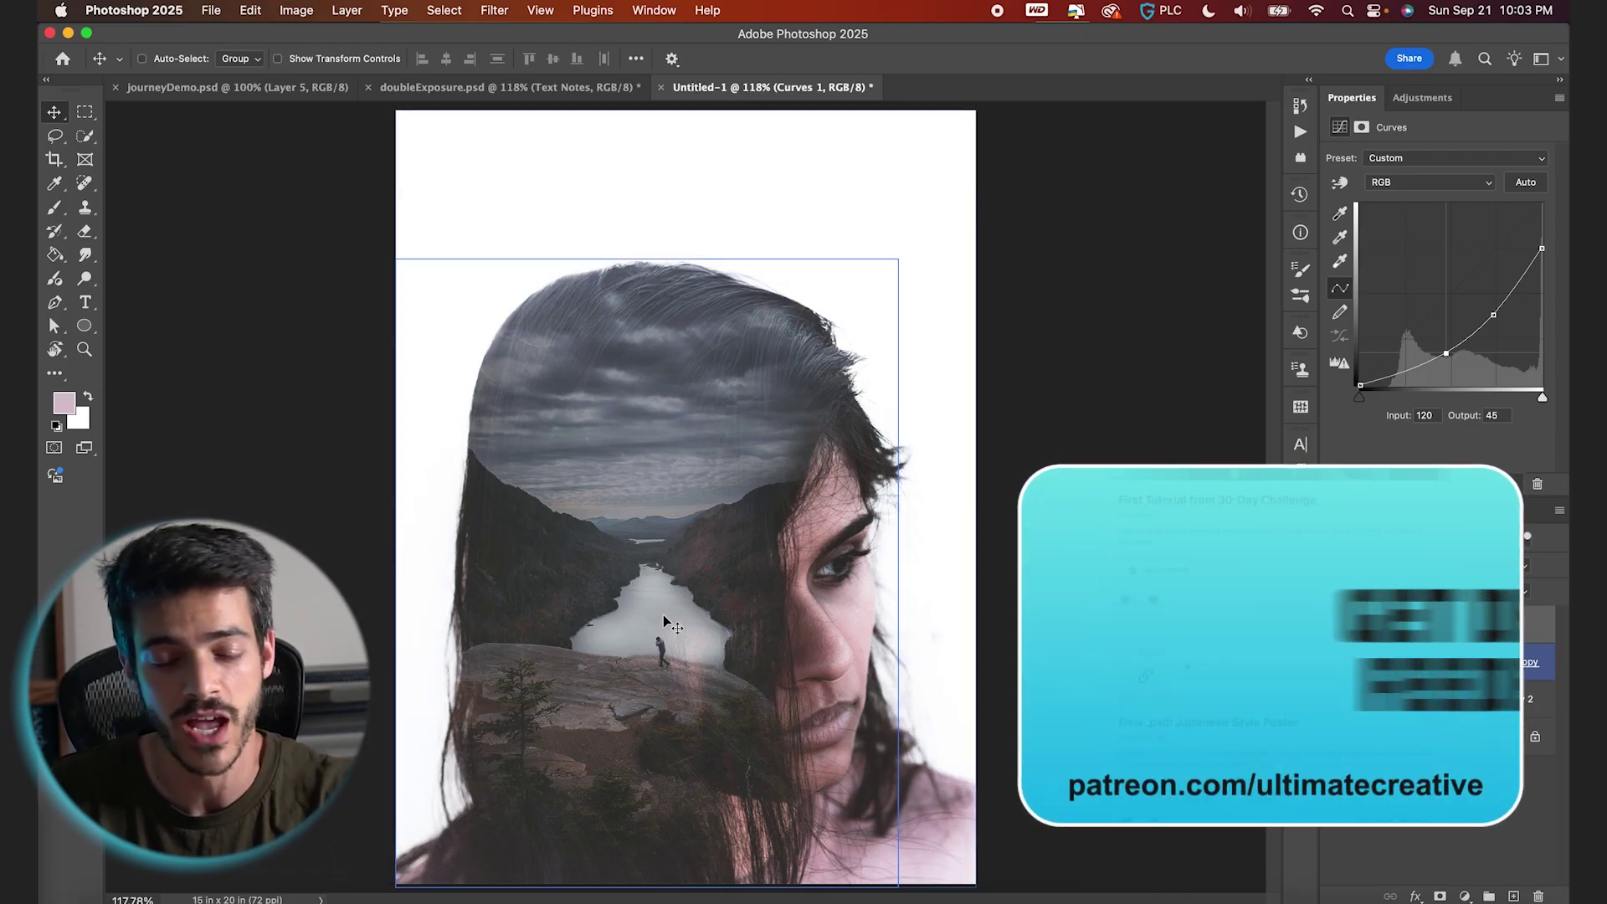
{"action": "left_click", "coordinate": [590, 632], "text": "super"}
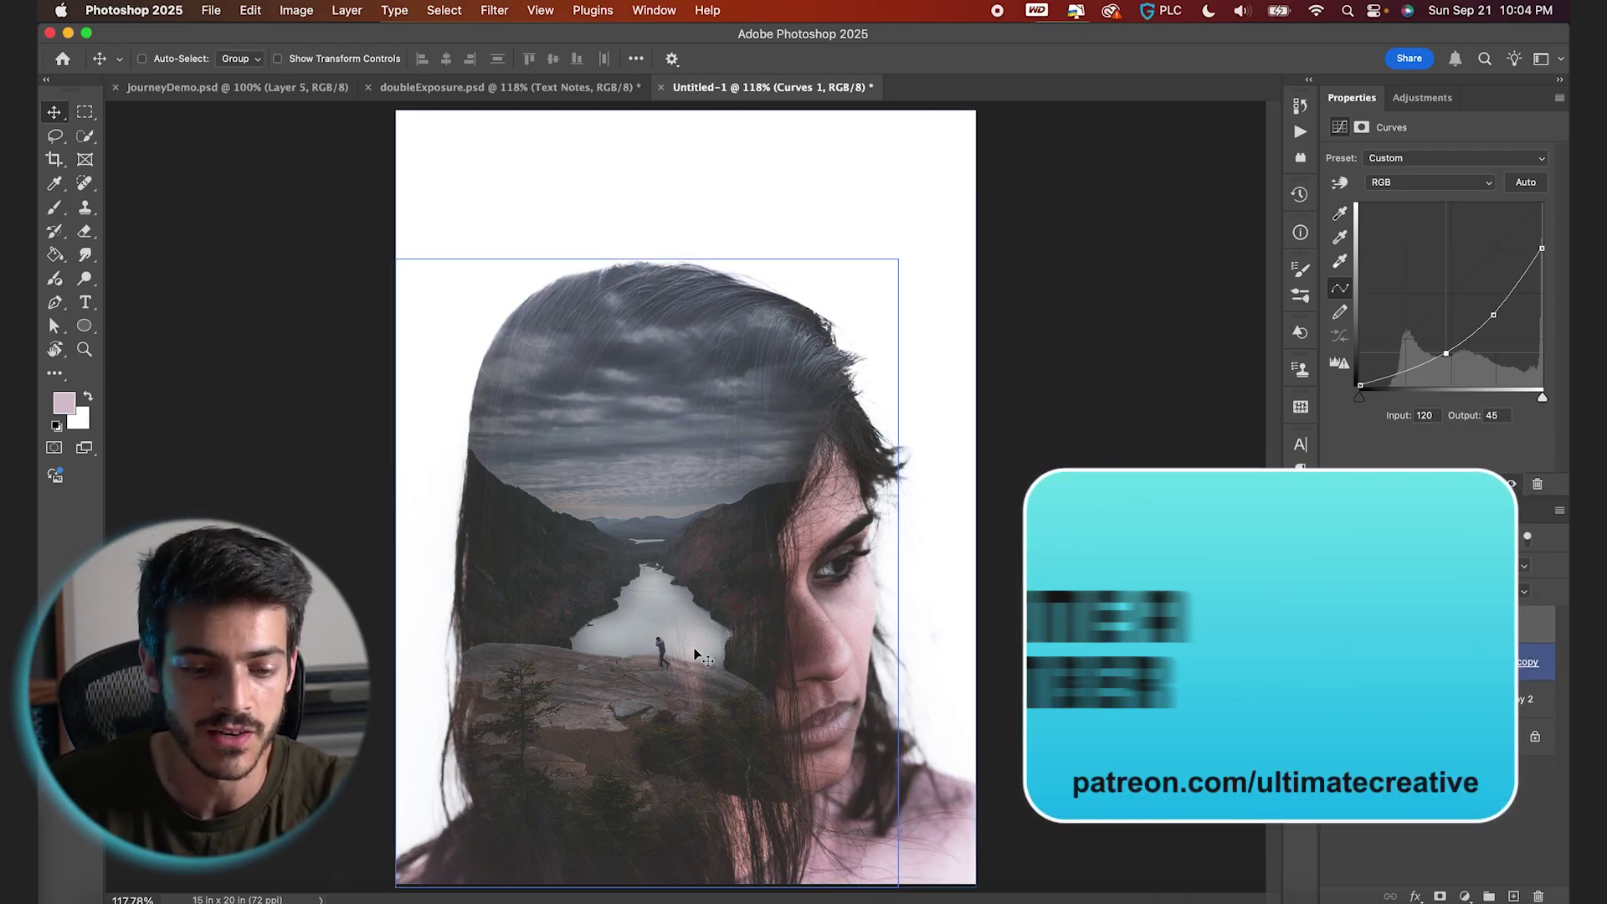
Step: Paint black on the Curves 1 mask over the lake and hiker, then toggle it to compare
{"action": "left_click", "coordinate": [1419, 625]}
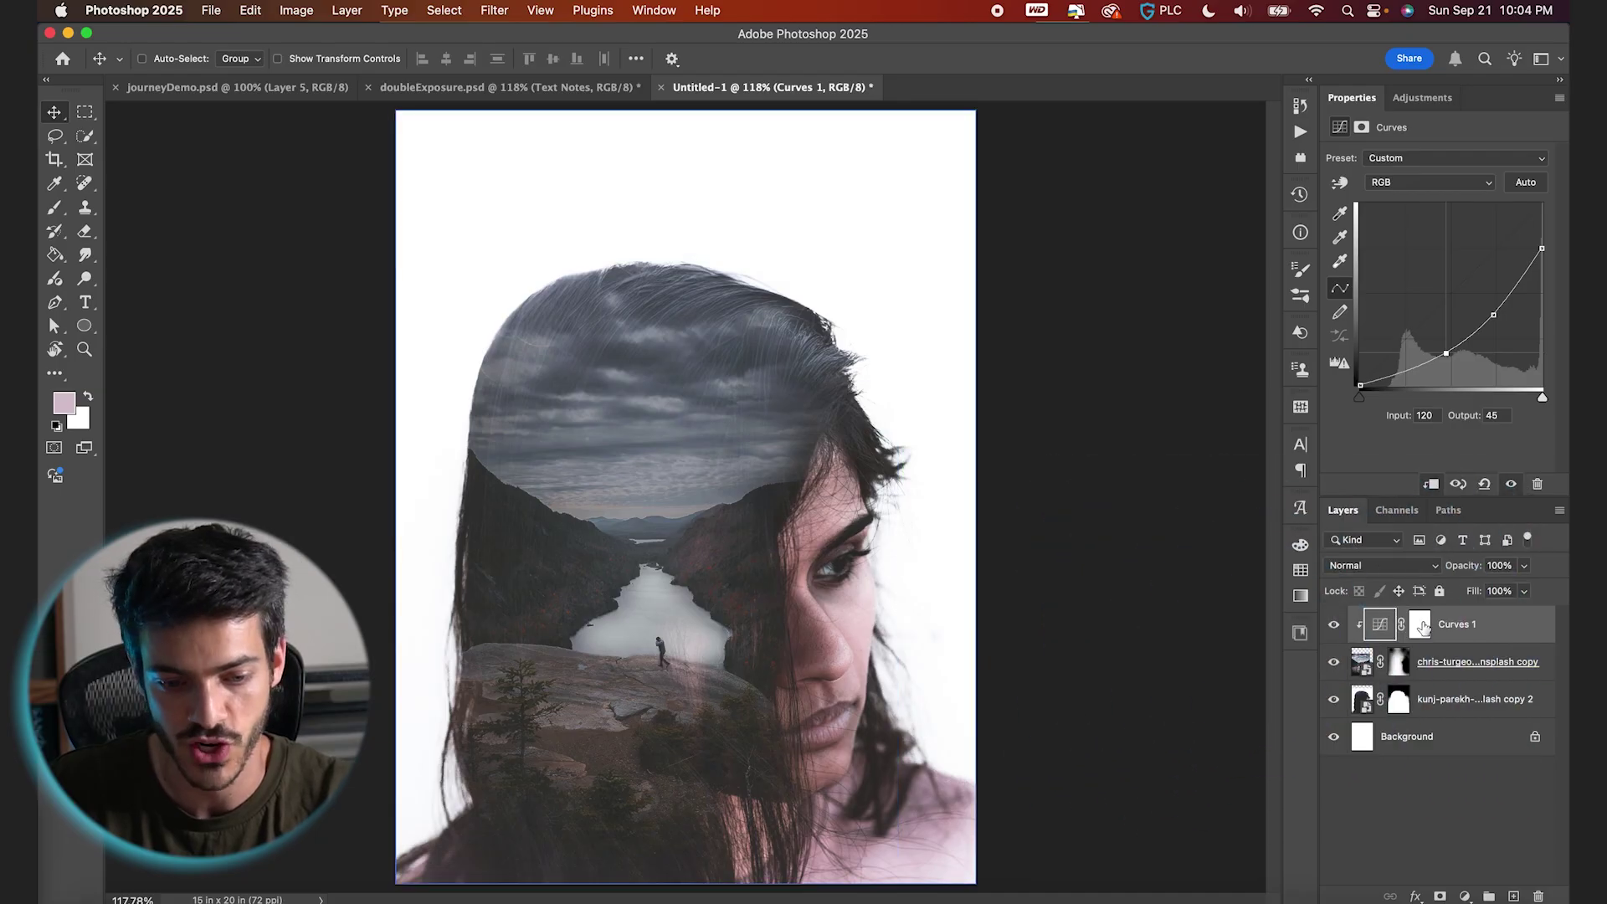
{"action": "key", "text": "d"}
{"action": "key", "text": "b"}
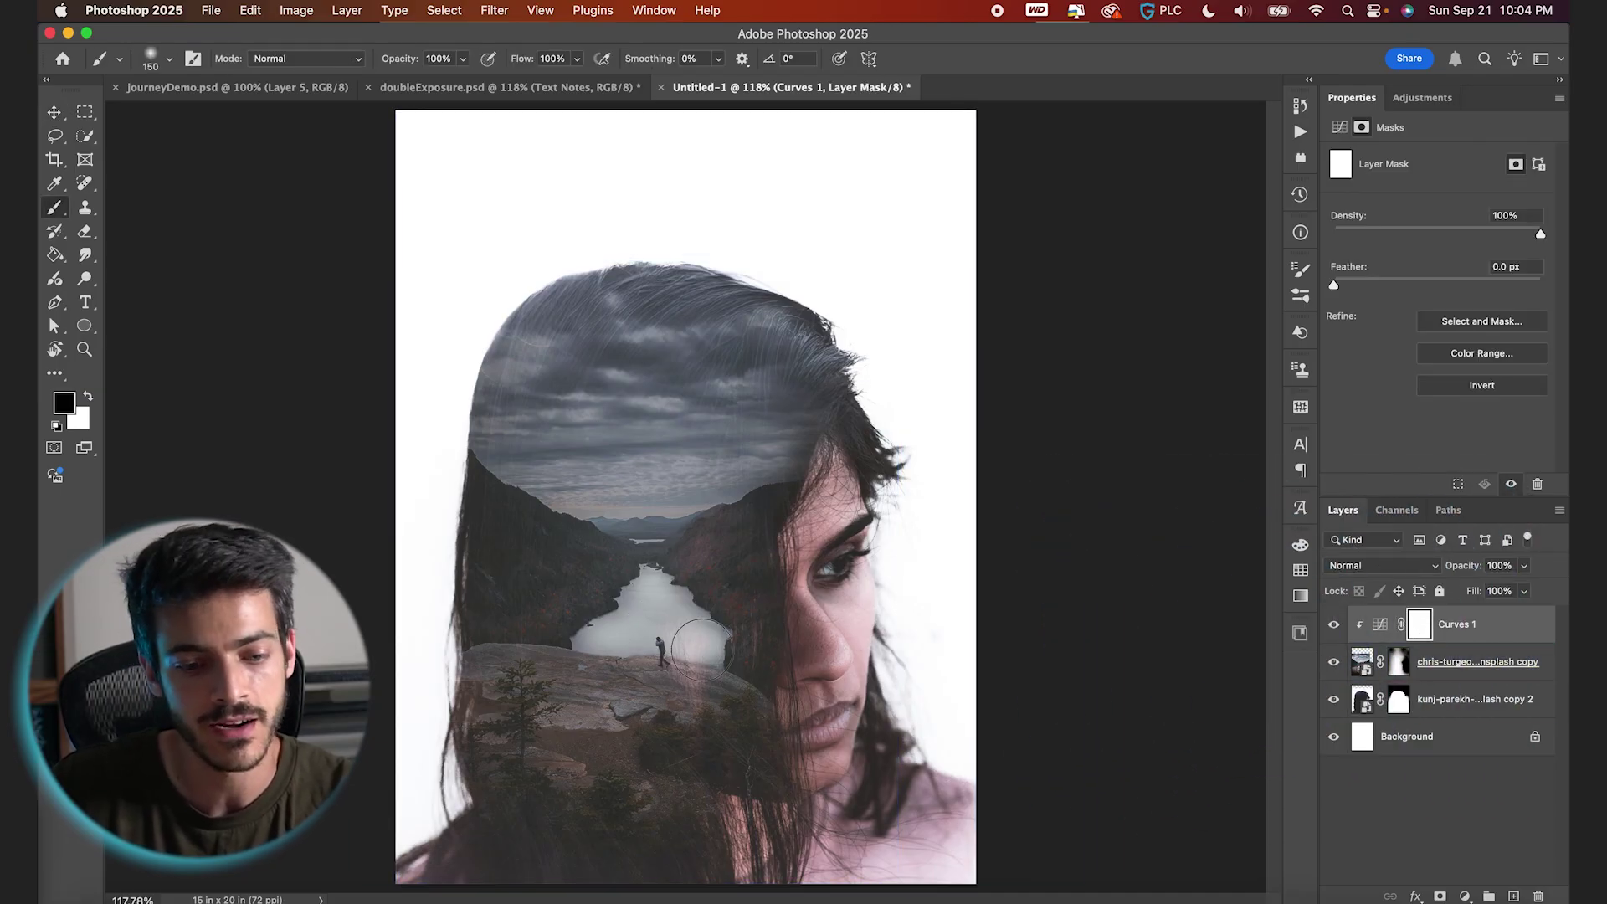
{"action": "key", "text": "bracketright"}
{"action": "key", "text": "bracketright"}
{"action": "key", "text": "bracketright"}
{"action": "key", "text": "bracketright"}
{"action": "key", "text": "bracketright"}
{"action": "key", "text": "bracketright"}
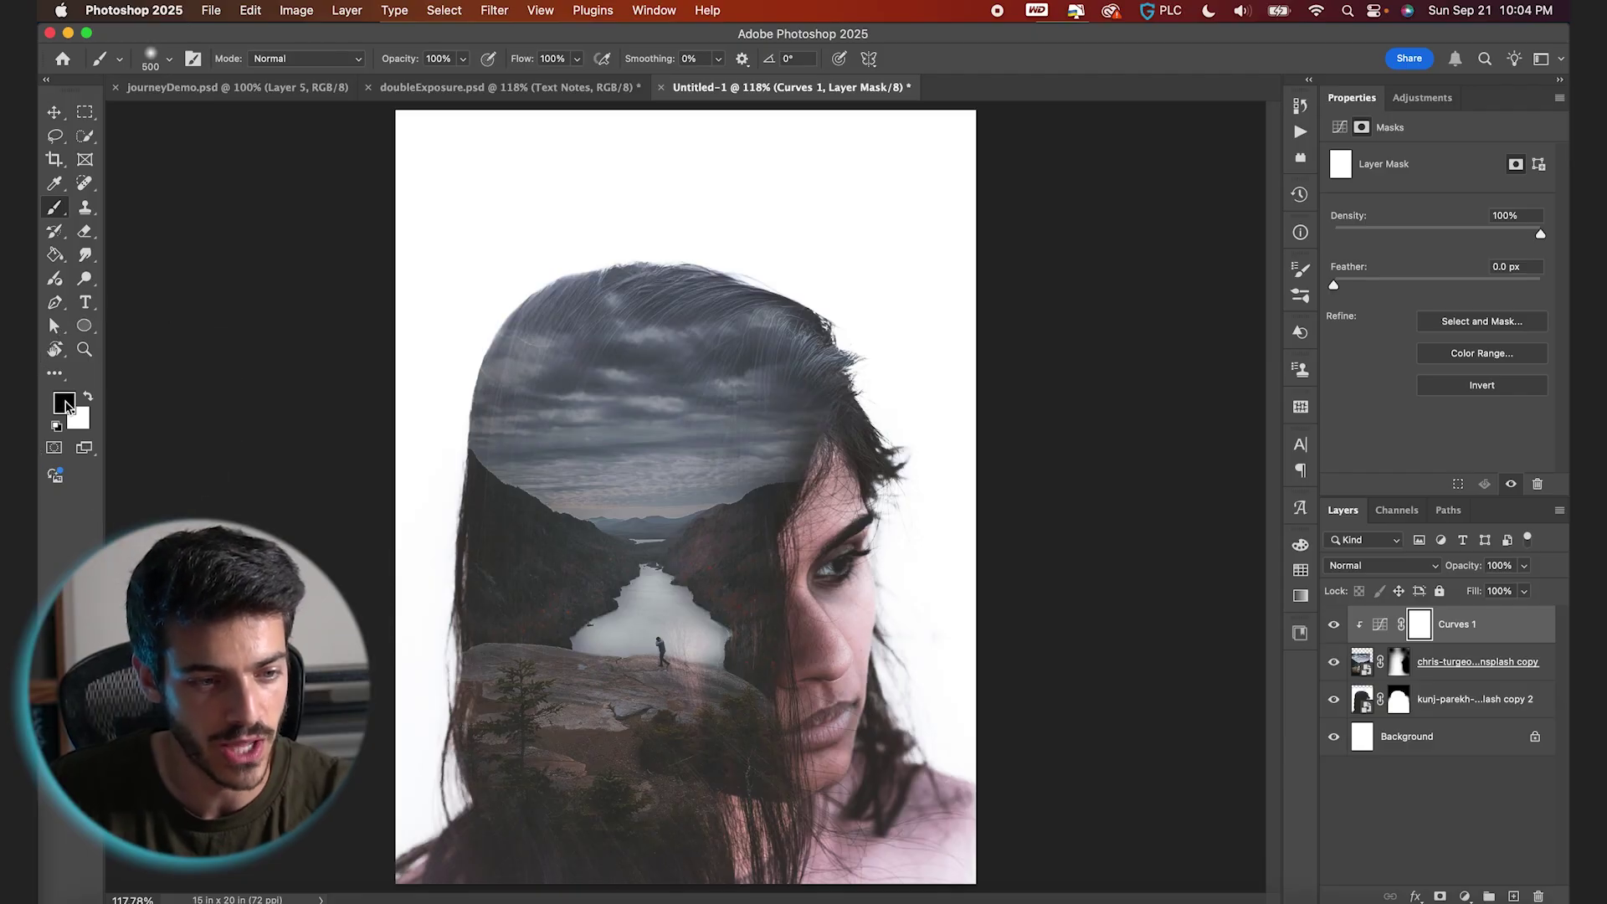
{"action": "key", "text": "bracketright"}
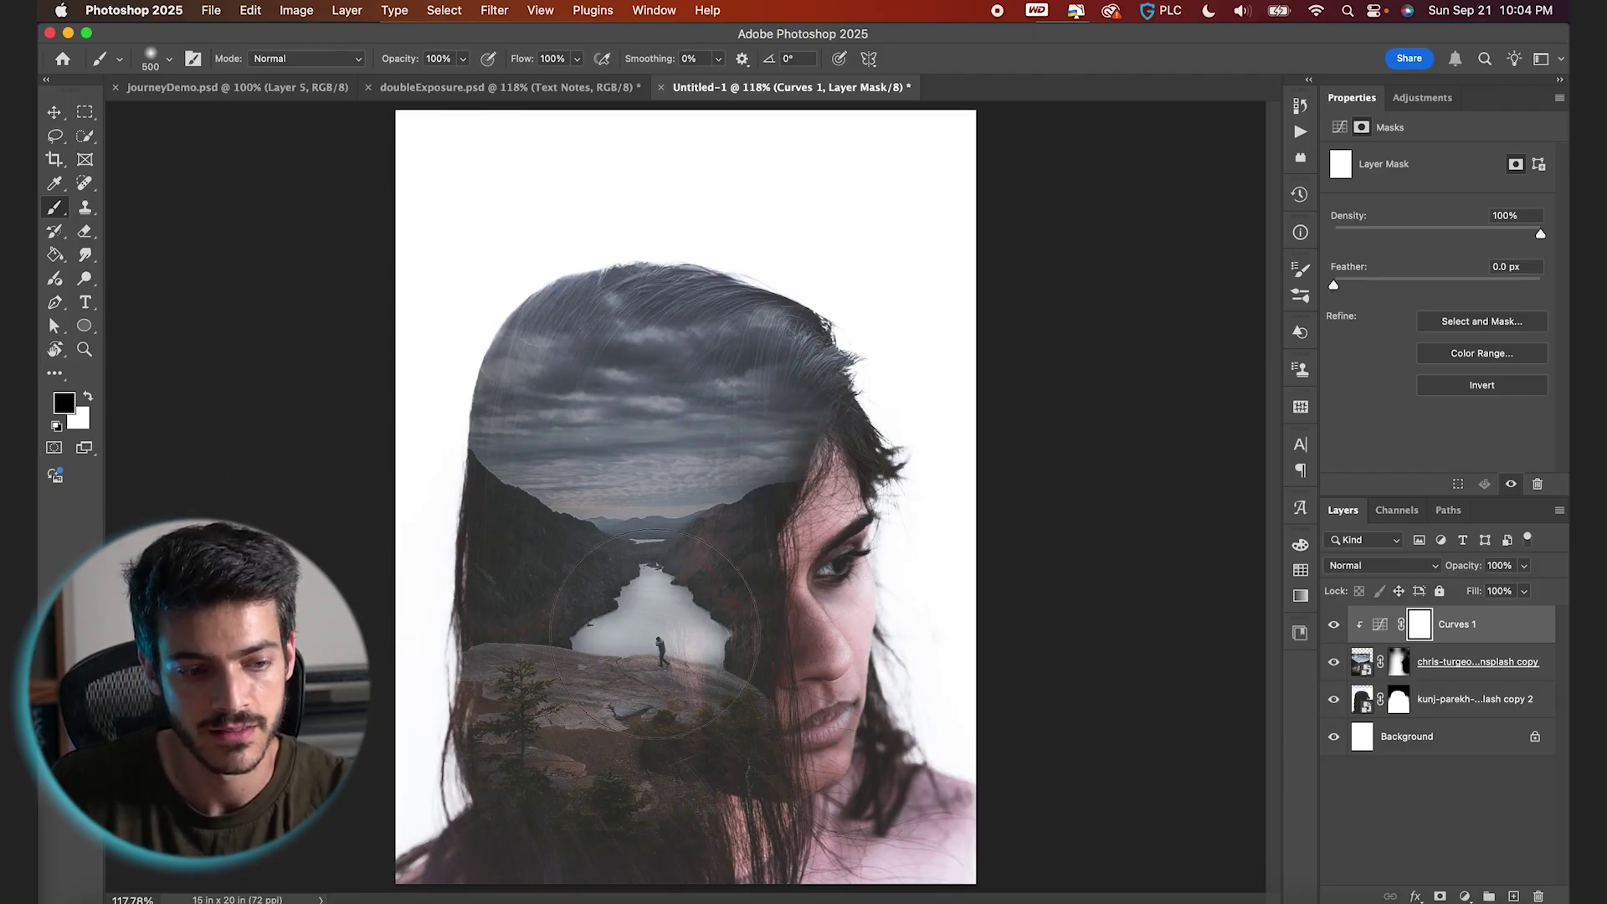
{"action": "left_click", "coordinate": [642, 640]}
{"action": "key", "text": "bracketleft"}
{"action": "key", "text": "bracketleft"}
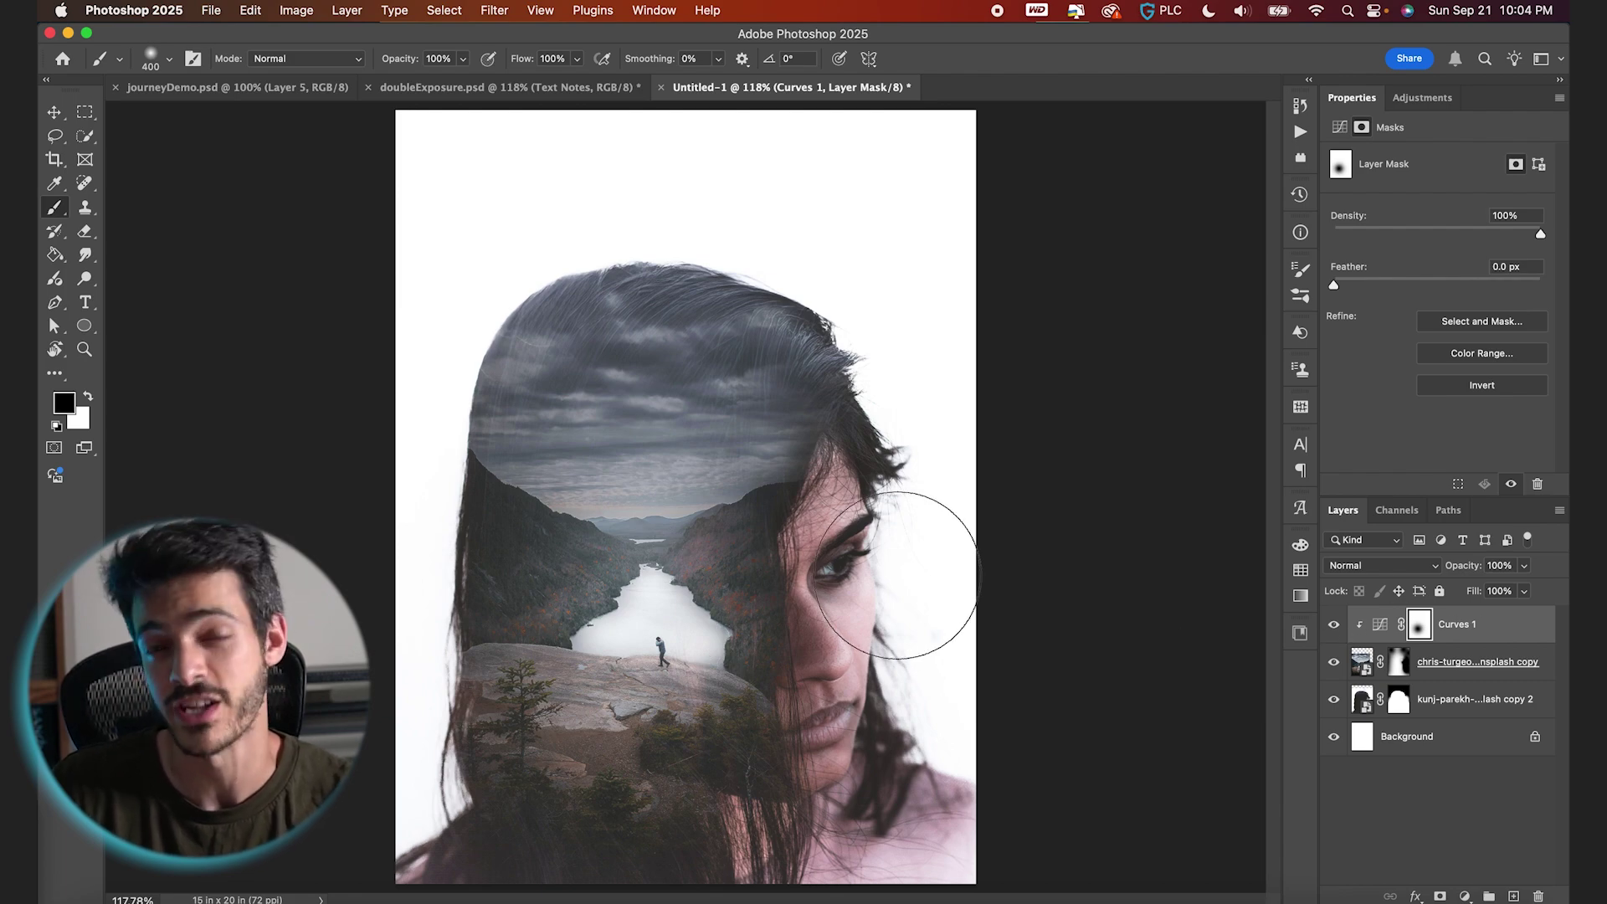
{"action": "left_click", "coordinate": [1334, 626]}
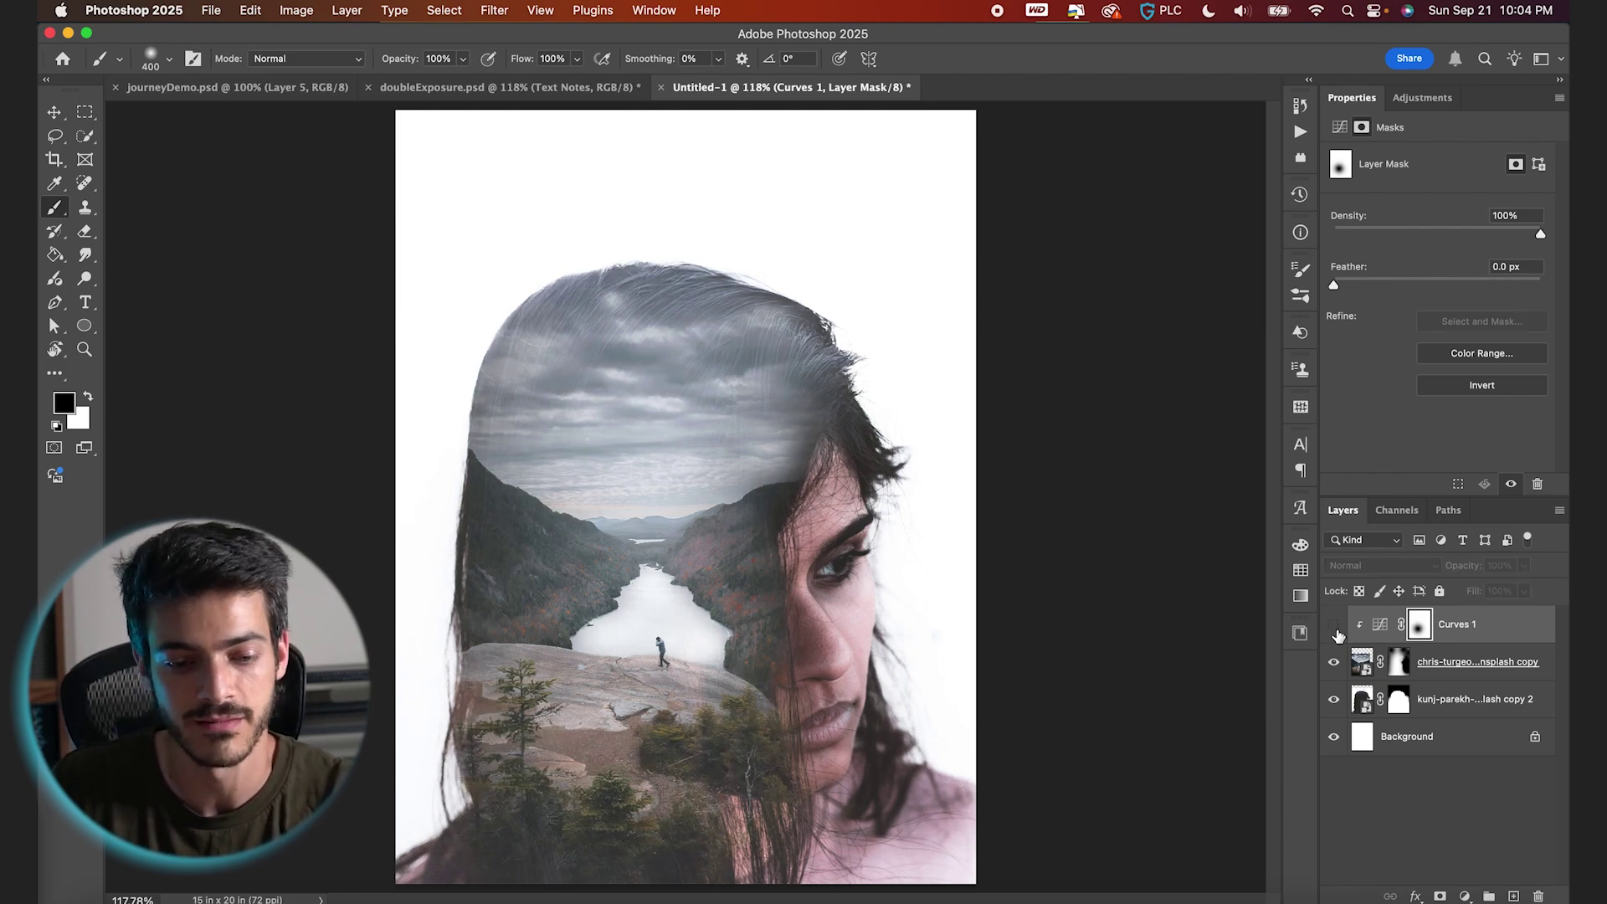
{"action": "left_click", "coordinate": [1335, 628]}
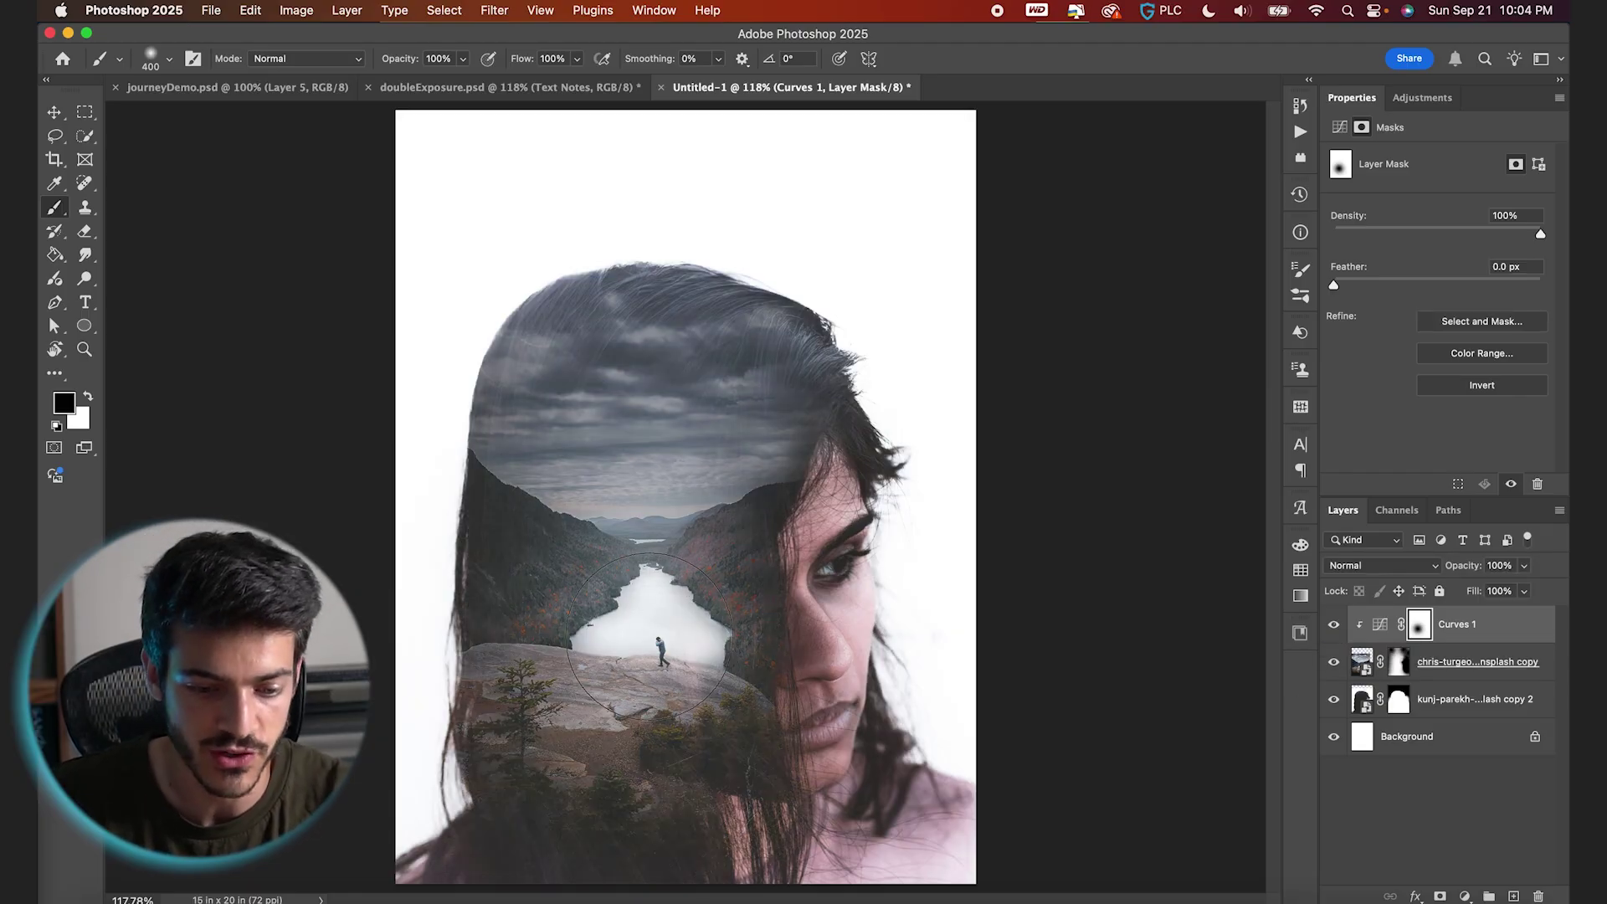
Step: Target the landscape layer's mask with an 800 px brush ready for painting
{"action": "key", "text": "v"}
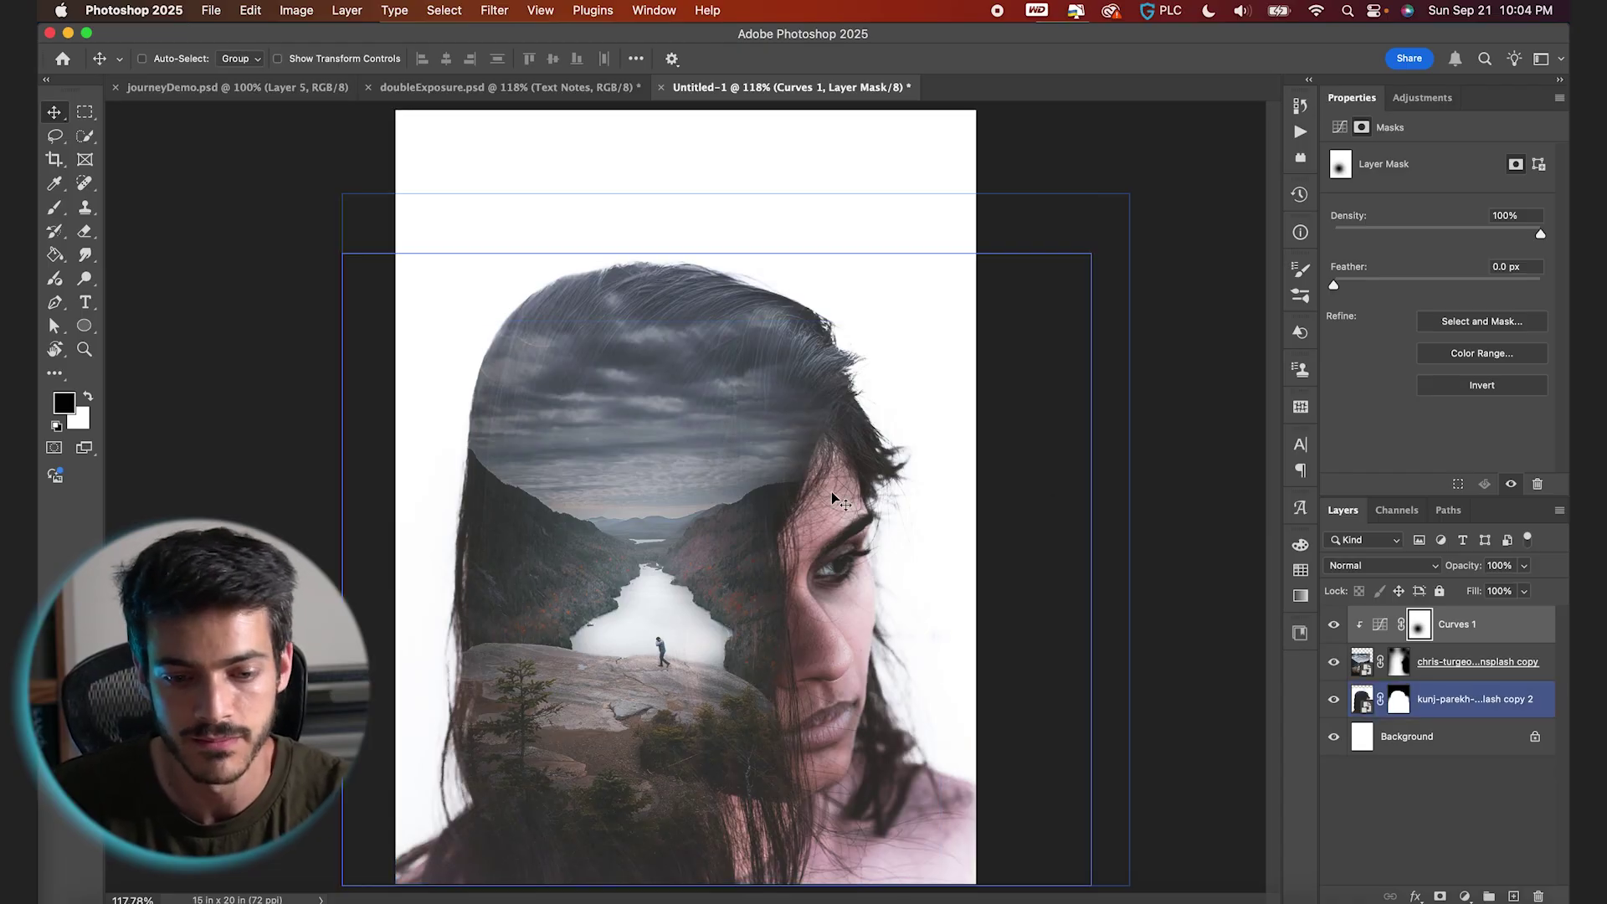
{"action": "left_click", "coordinate": [862, 527]}
{"action": "key", "text": "b"}
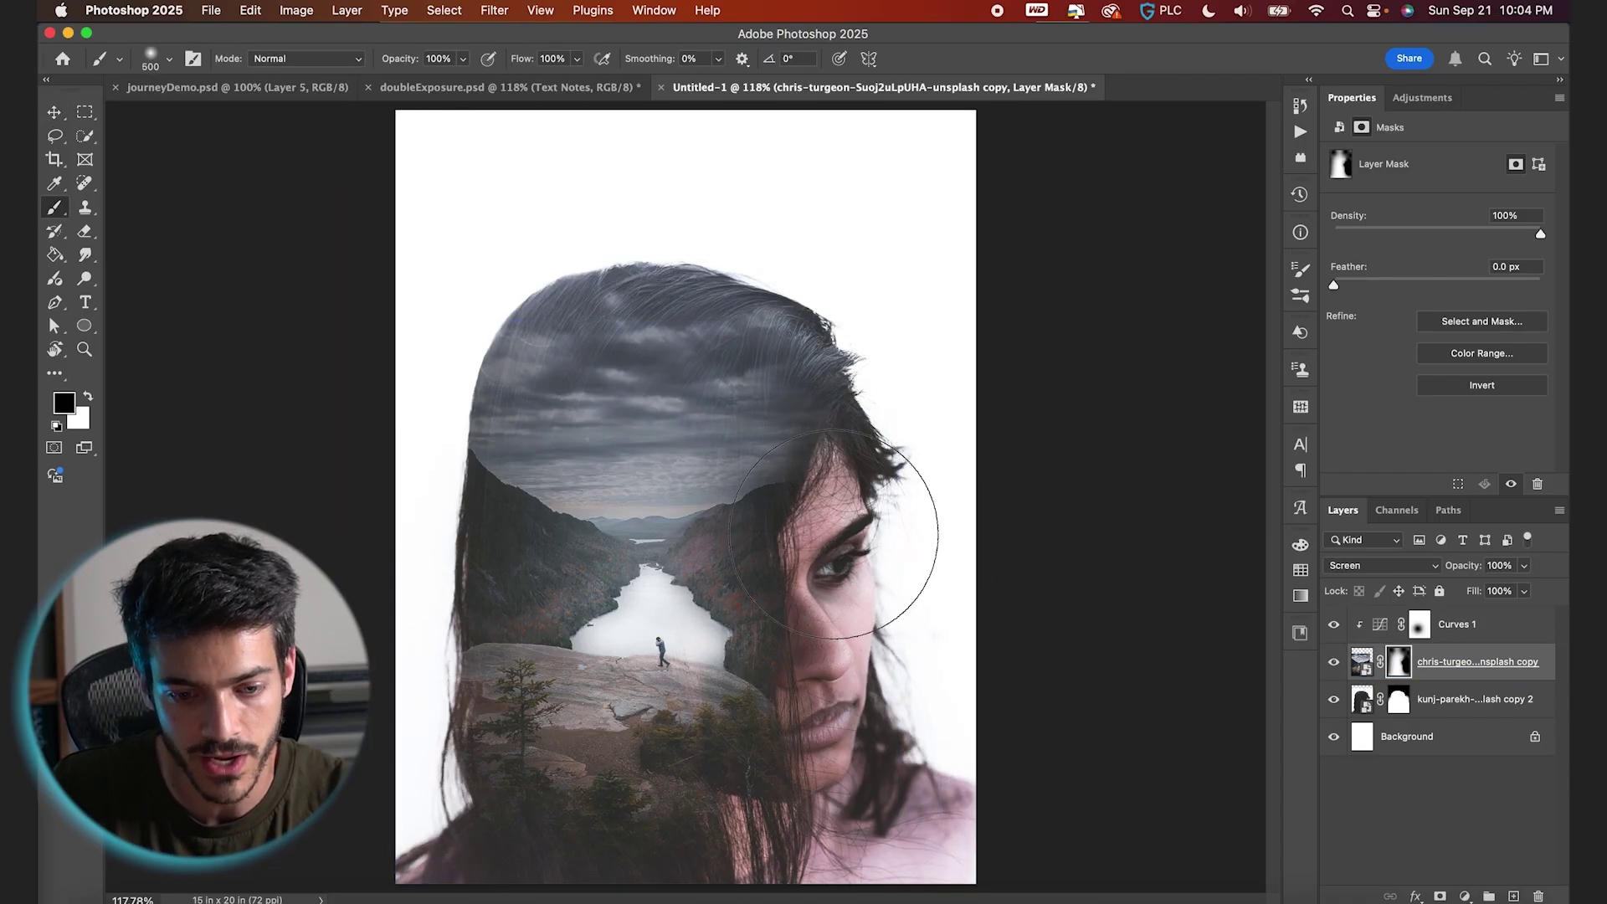
{"action": "key", "text": "bracketleft"}
{"action": "key", "text": "bracketleft"}
{"action": "key", "text": "bracketleft"}
{"action": "key", "text": "bracketright"}
{"action": "key", "text": "bracketright"}
{"action": "key", "text": "bracketright"}
{"action": "key", "text": "bracketright"}
{"action": "key", "text": "bracketright"}
{"action": "key", "text": "bracketright"}
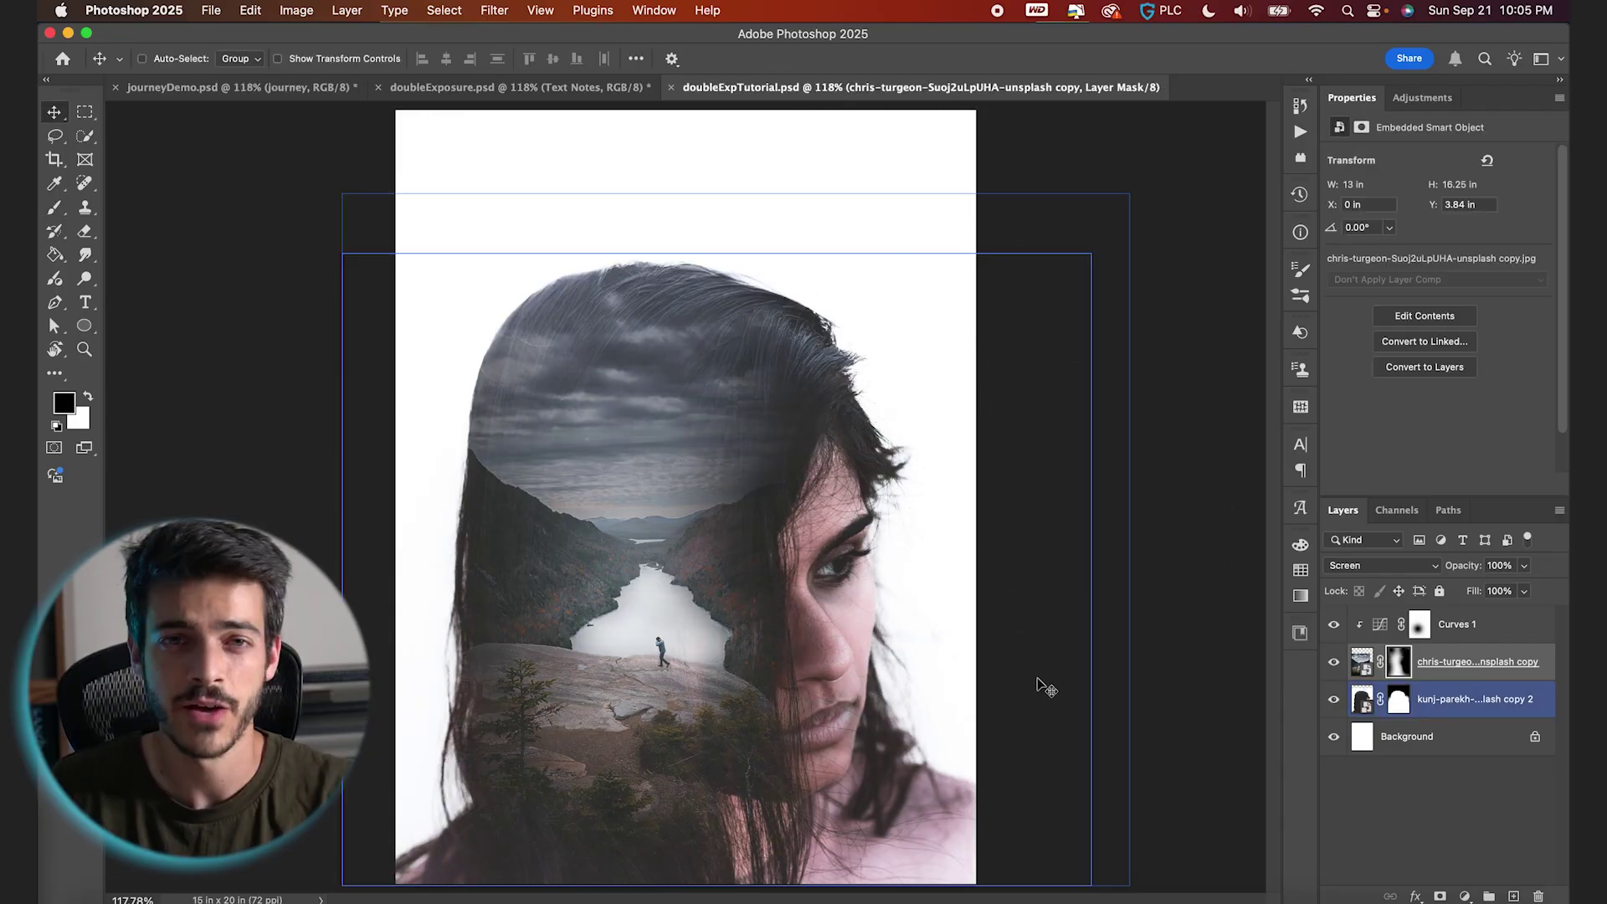
Step: Add a new layer above the Background and type the title JOURNEY near the top
{"action": "left_click", "coordinate": [1046, 687]}
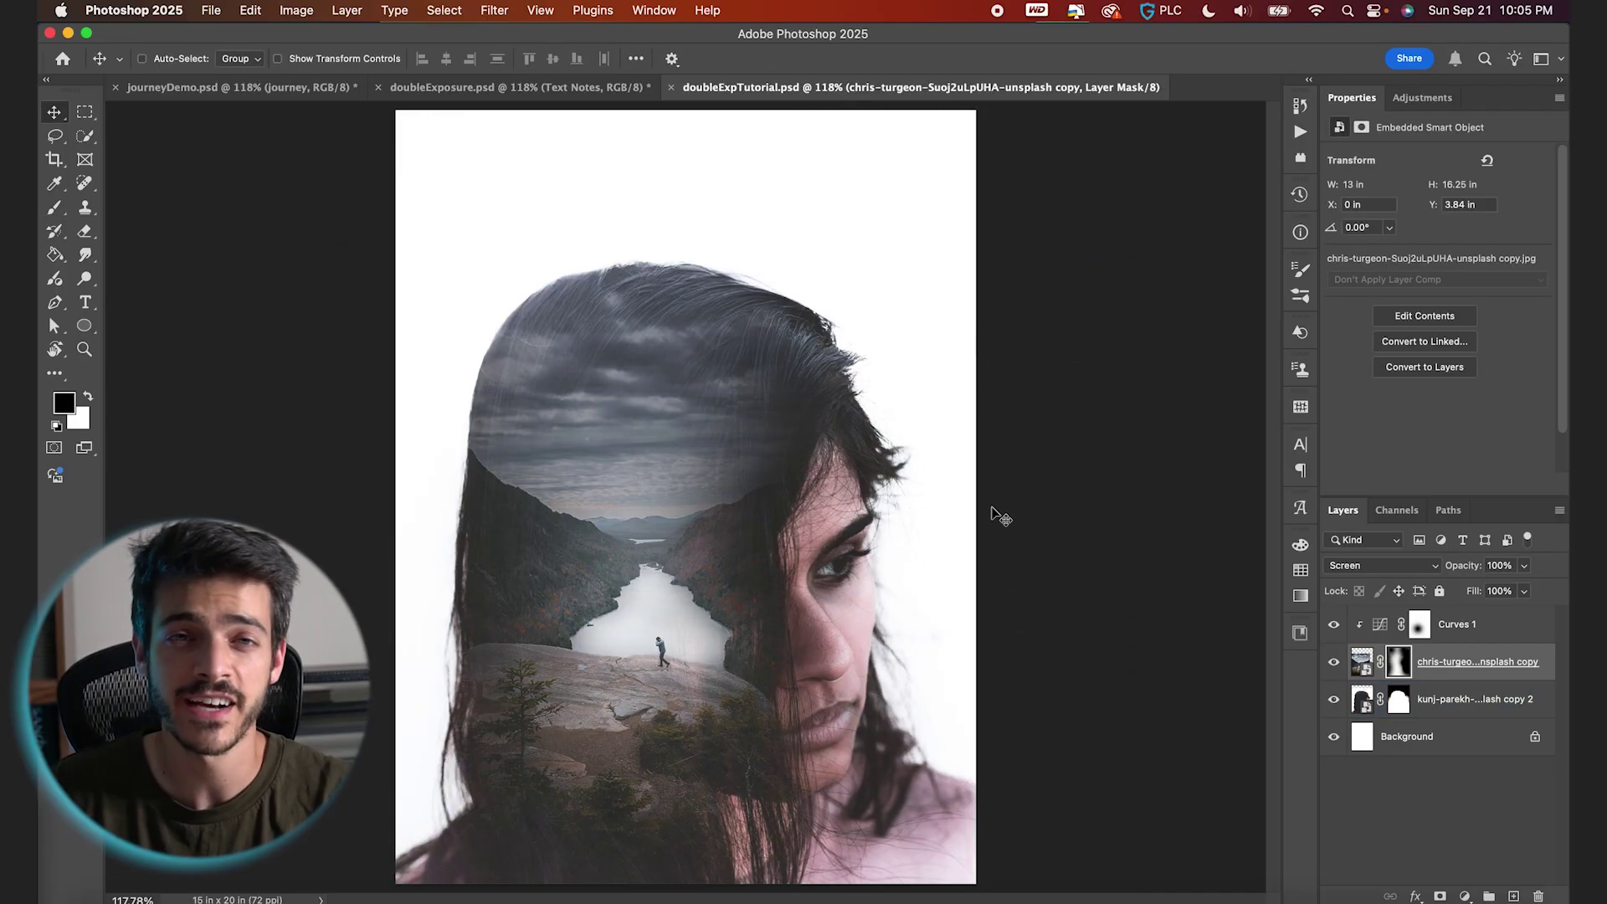
{"action": "left_click", "coordinate": [1368, 735]}
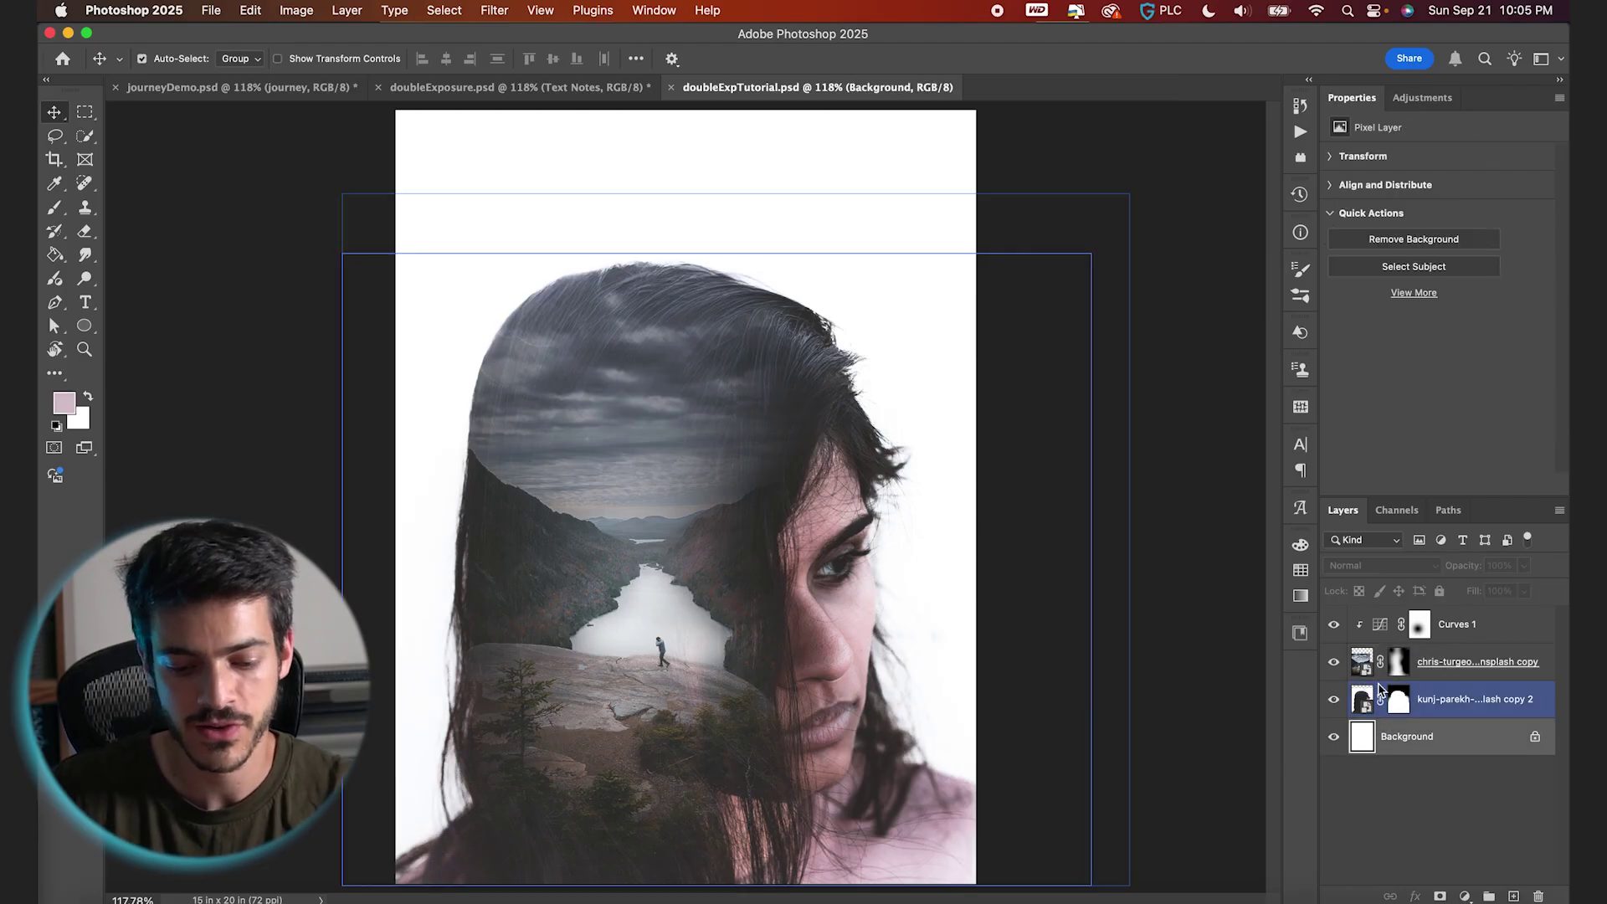
{"action": "key", "text": "super+alt+shift+n"}
{"action": "key", "text": "t"}
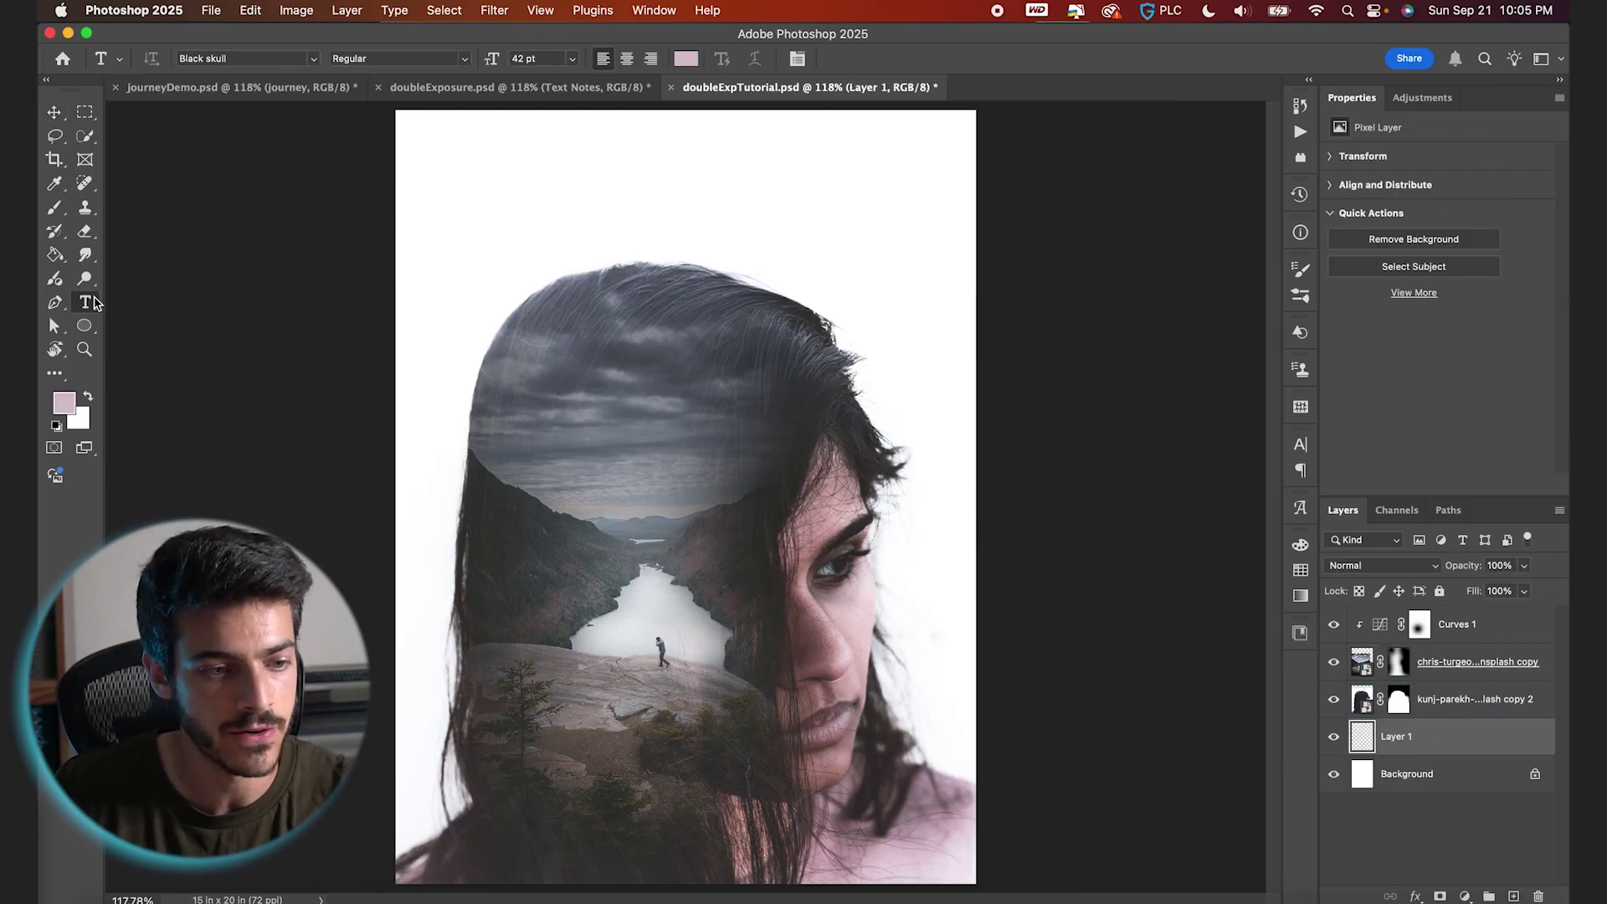
{"action": "left_click", "coordinate": [486, 191]}
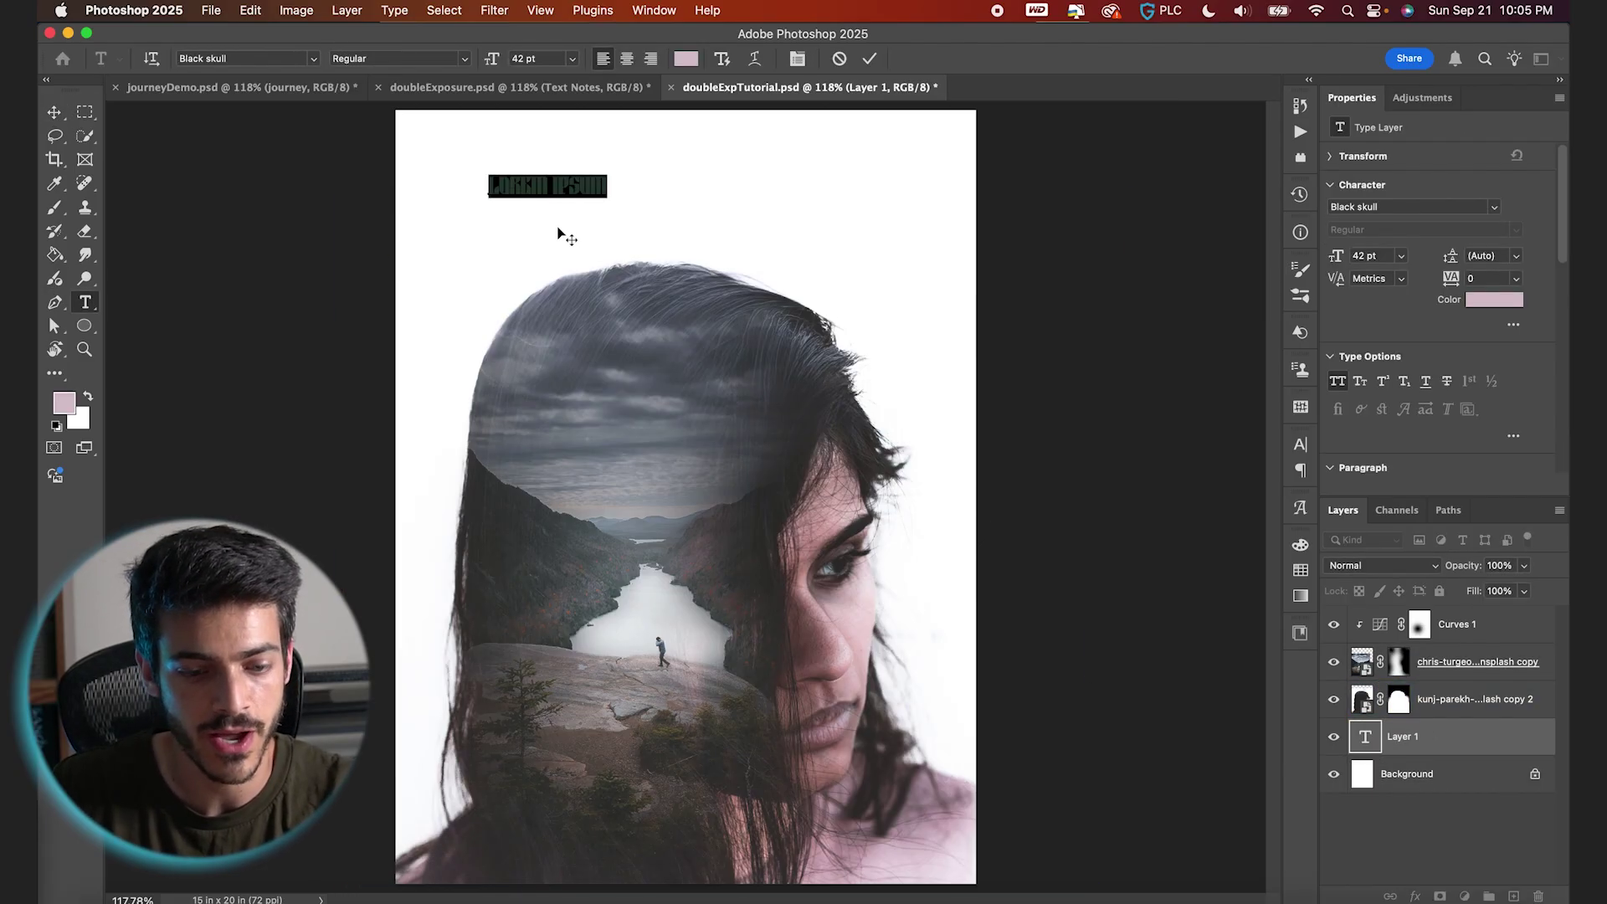
{"action": "type", "text": "JOURNEY"}
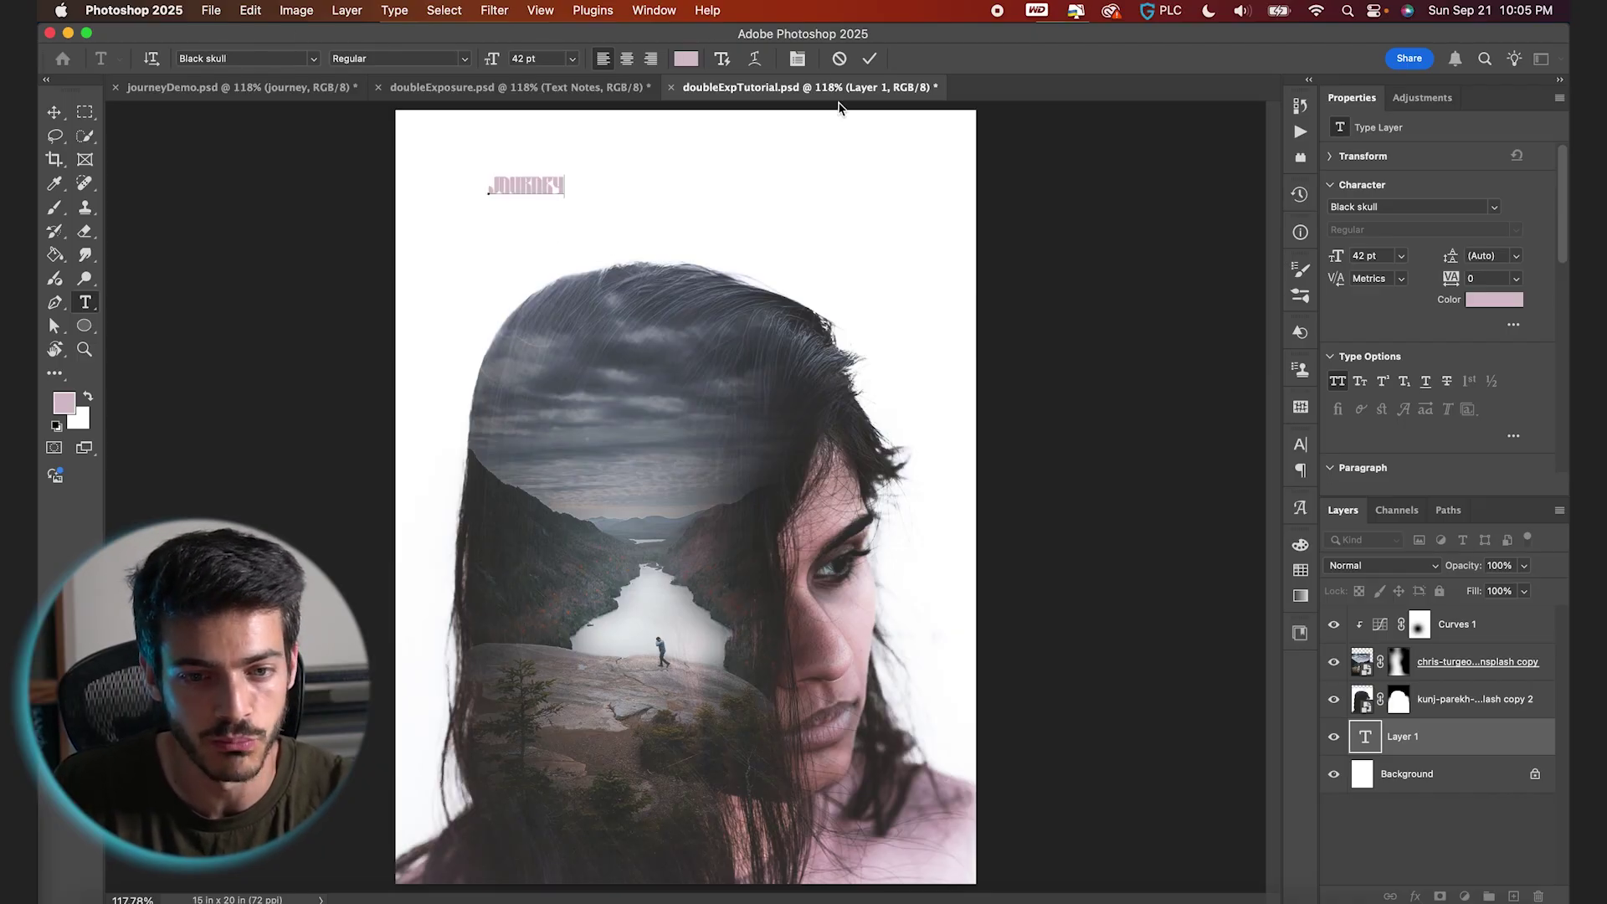
{"action": "left_click", "coordinate": [871, 60]}
Step: Scale JOURNEY up across the top and centre it horizontally on the canvas
{"action": "key", "text": "ctrl+t"}
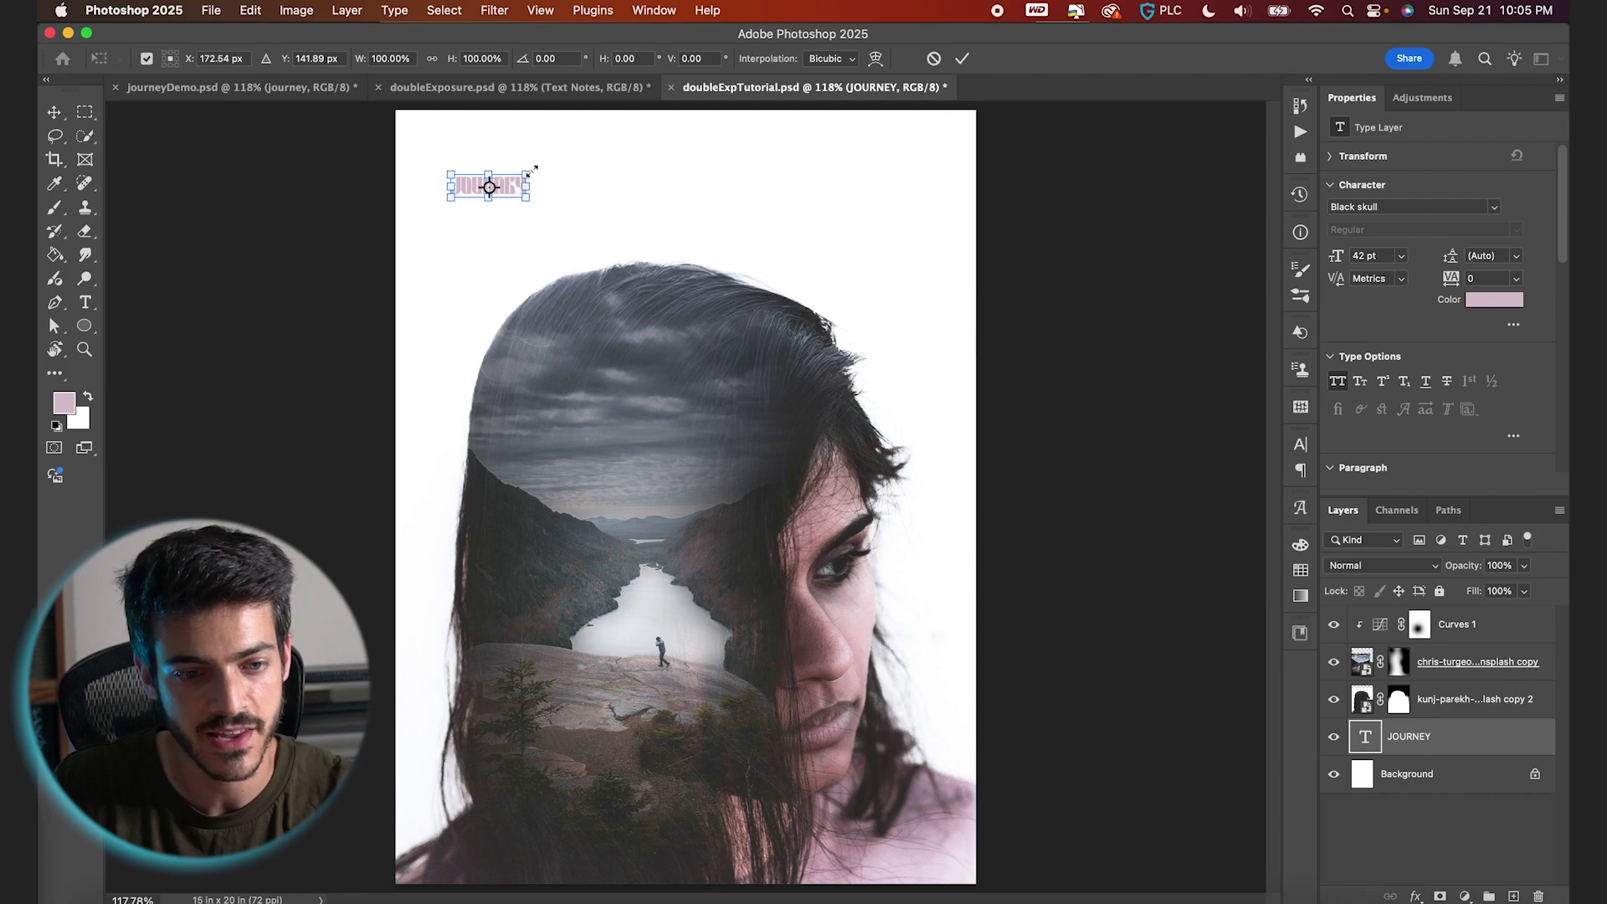
{"action": "left_click_drag", "start_coordinate": [536, 165], "coordinate": [707, 113]}
{"action": "key", "text": "Return"}
{"action": "key", "text": "ctrl+a"}
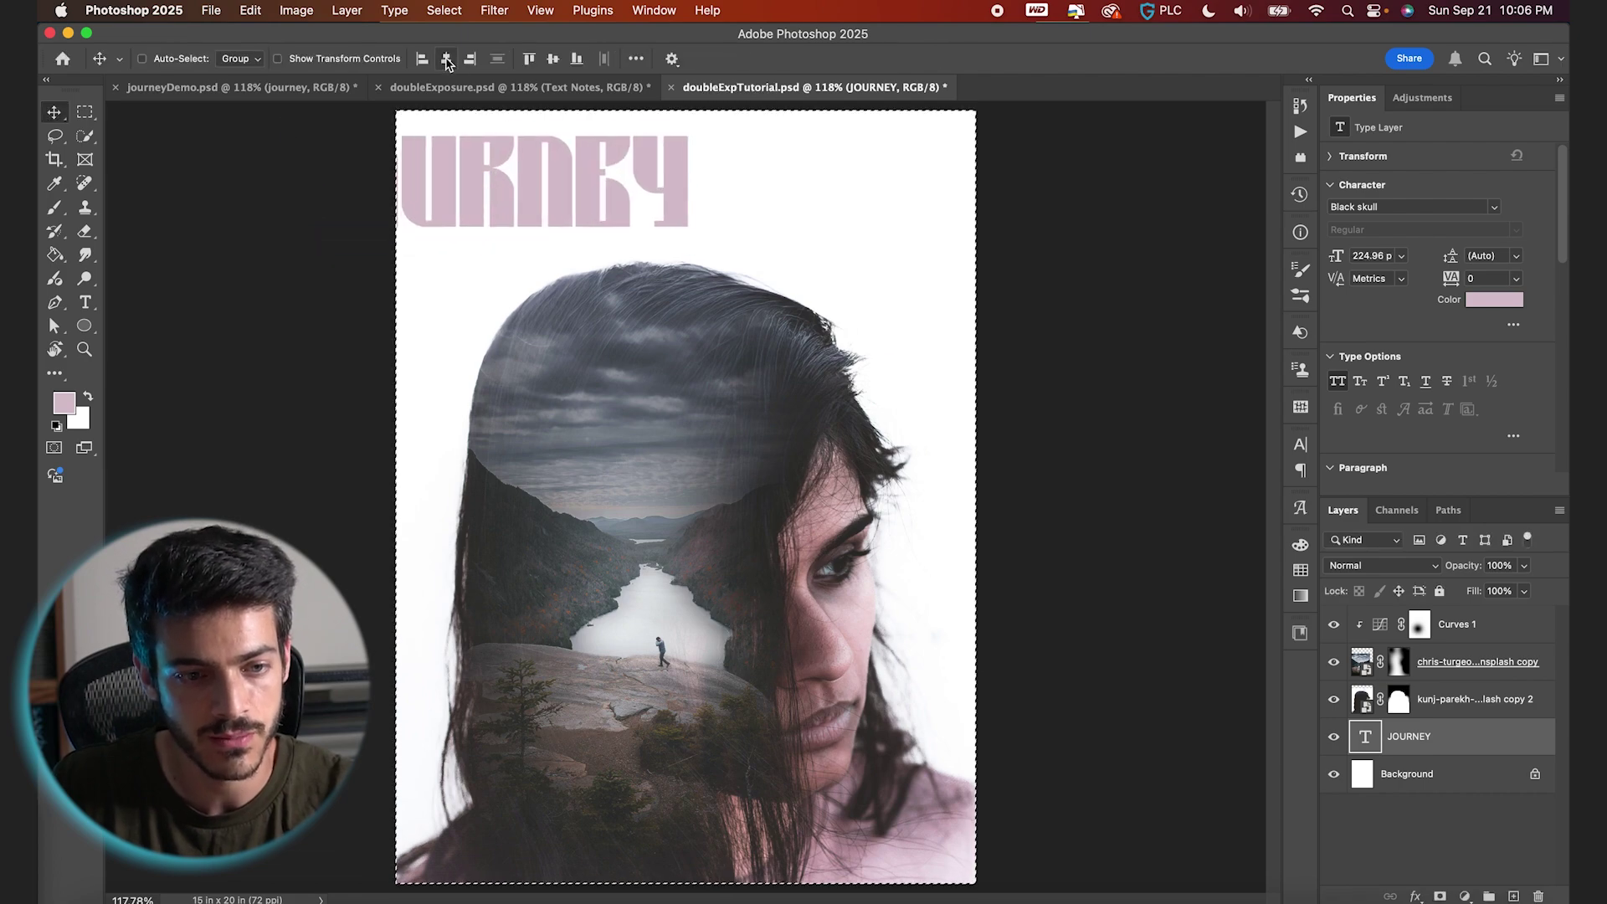
{"action": "left_click", "coordinate": [446, 59]}
{"action": "key", "text": "ctrl+d"}
{"action": "key", "text": "ctrl+t"}
{"action": "left_click_drag", "start_coordinate": [904, 258], "coordinate": [921, 256]}
{"action": "key", "text": "Return"}
Step: Move JOURNEY down just above the head, checking spacing against the grid
{"action": "key", "text": "ctrl+apostrophe"}
{"action": "scroll", "coordinate": [936, 441], "scroll_direction": "up", "scroll_amount": 2}
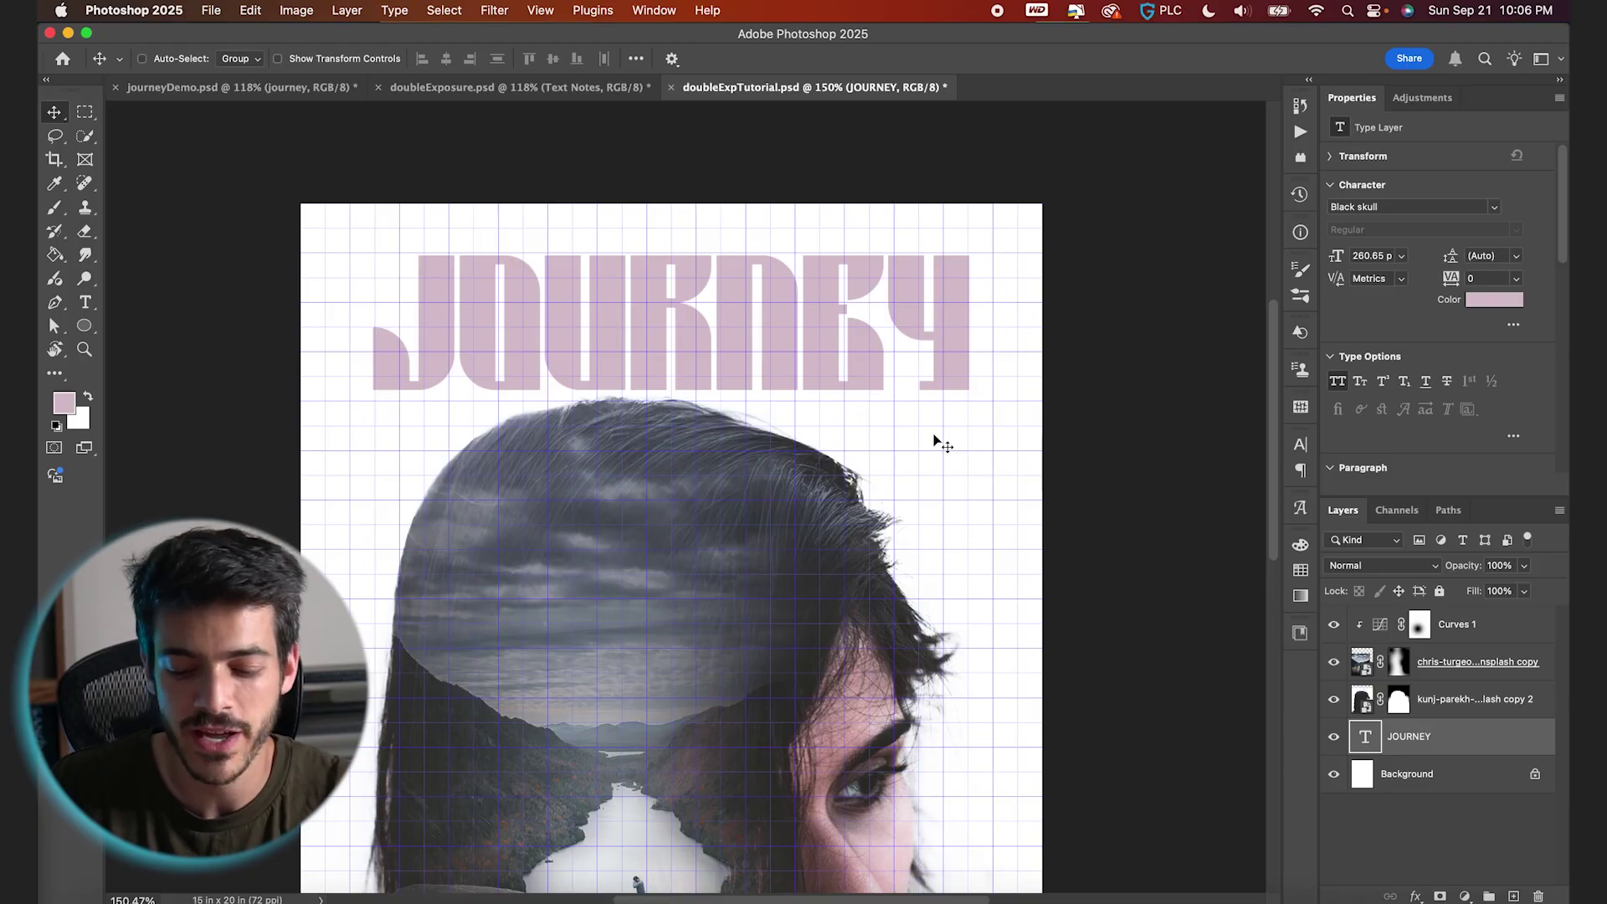
{"action": "key", "text": "ctrl+apostrophe"}
{"action": "key", "text": "ctrl+apostrophe"}
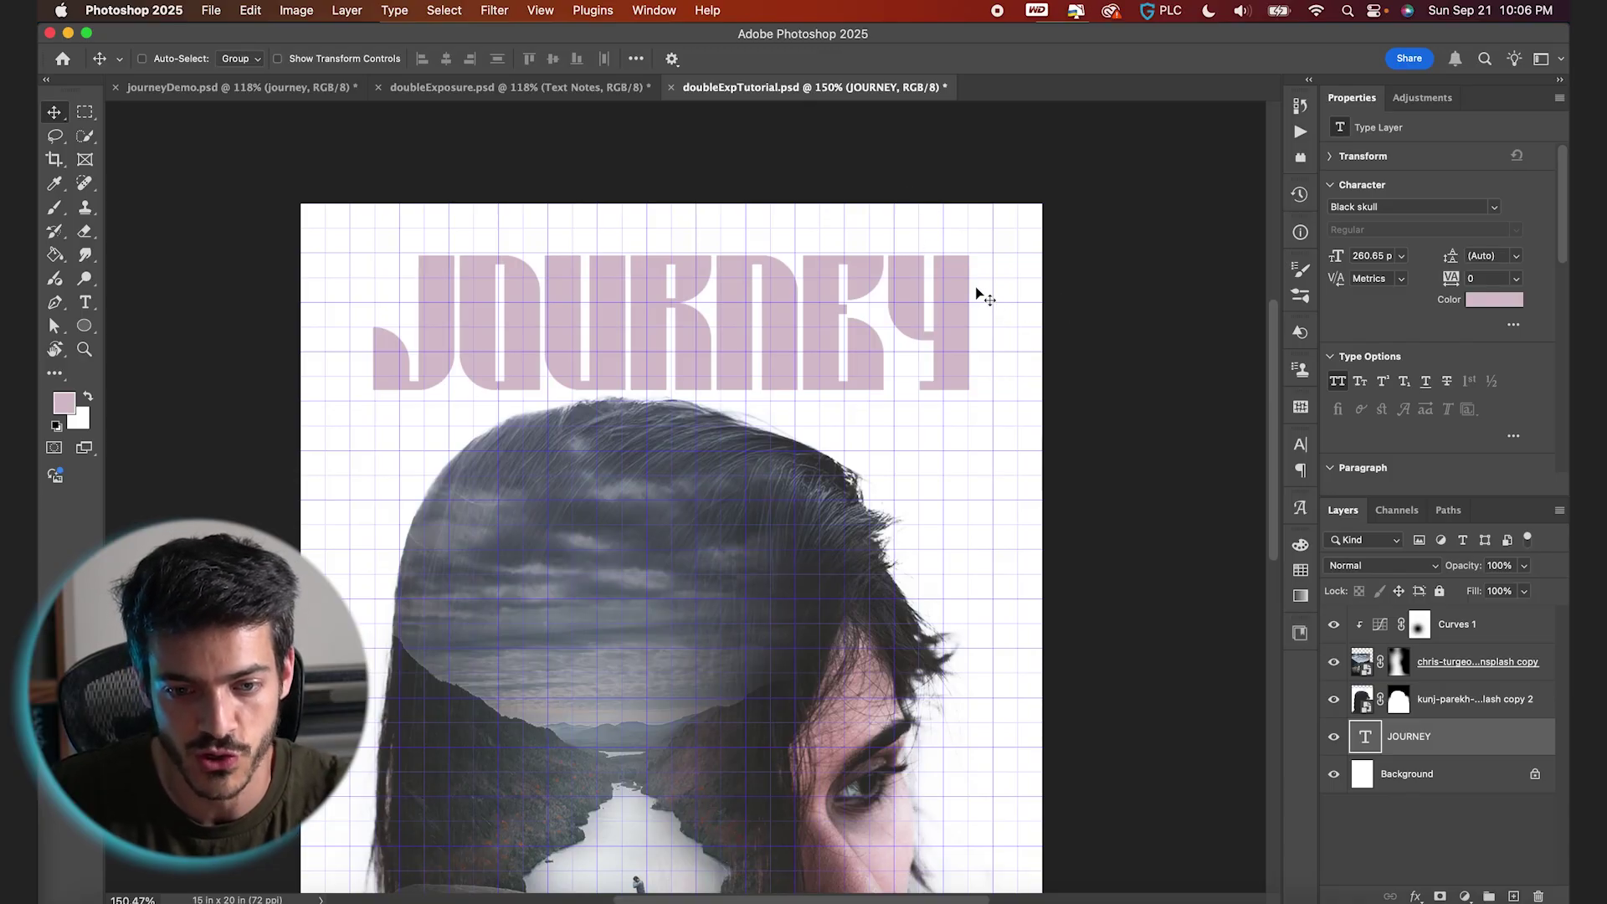
{"action": "left_click_drag", "start_coordinate": [977, 290], "coordinate": [977, 313]}
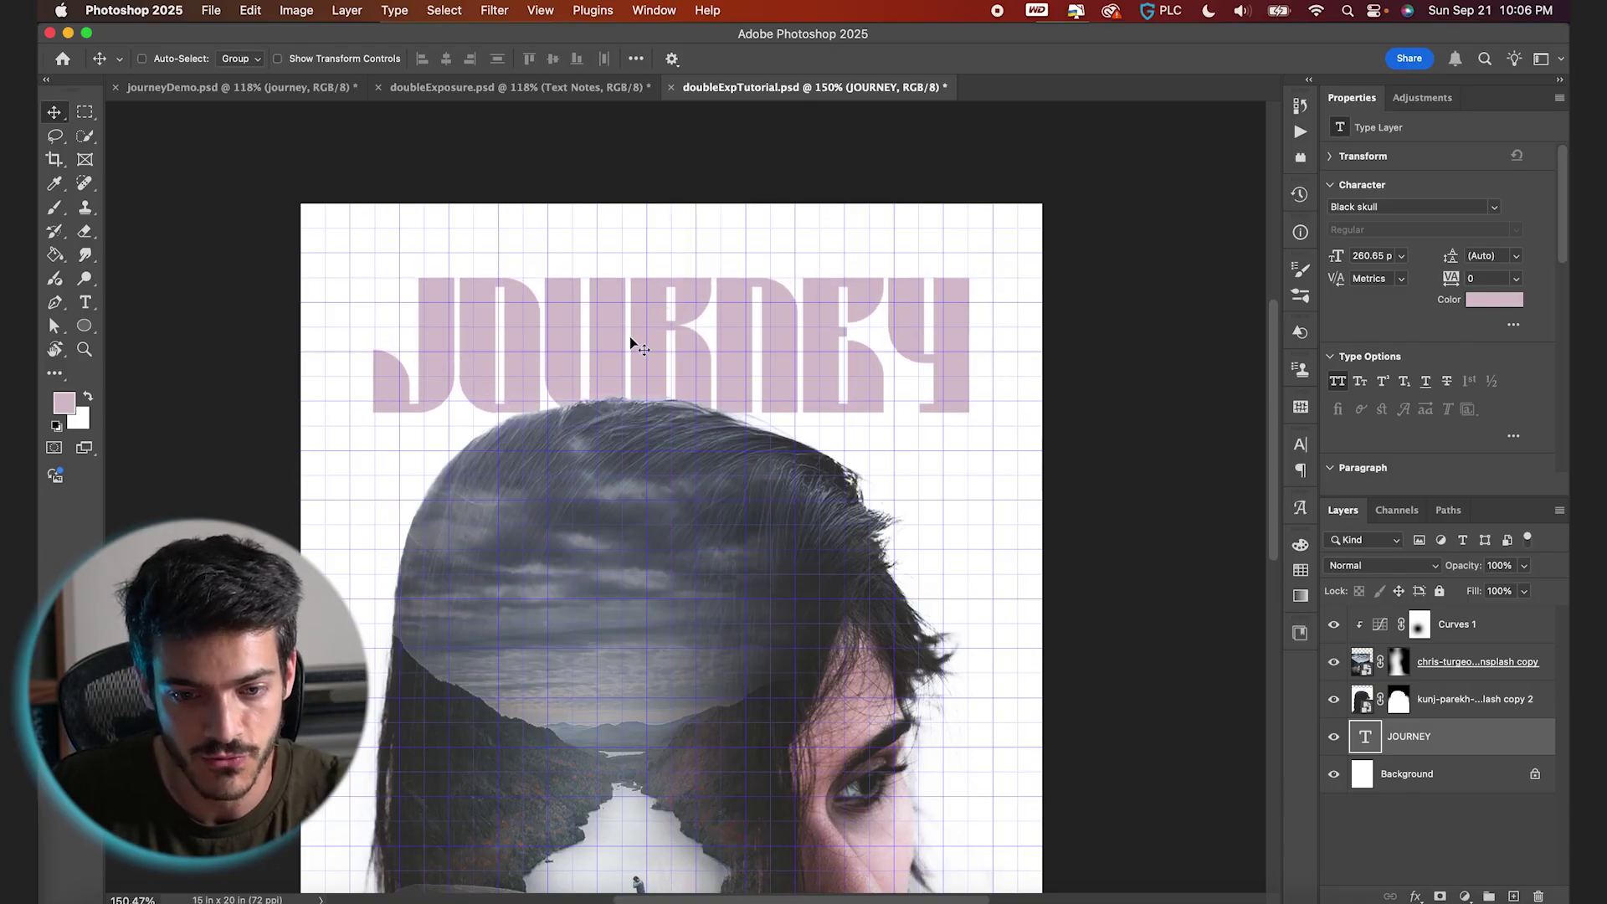
{"action": "key", "text": "super+0"}
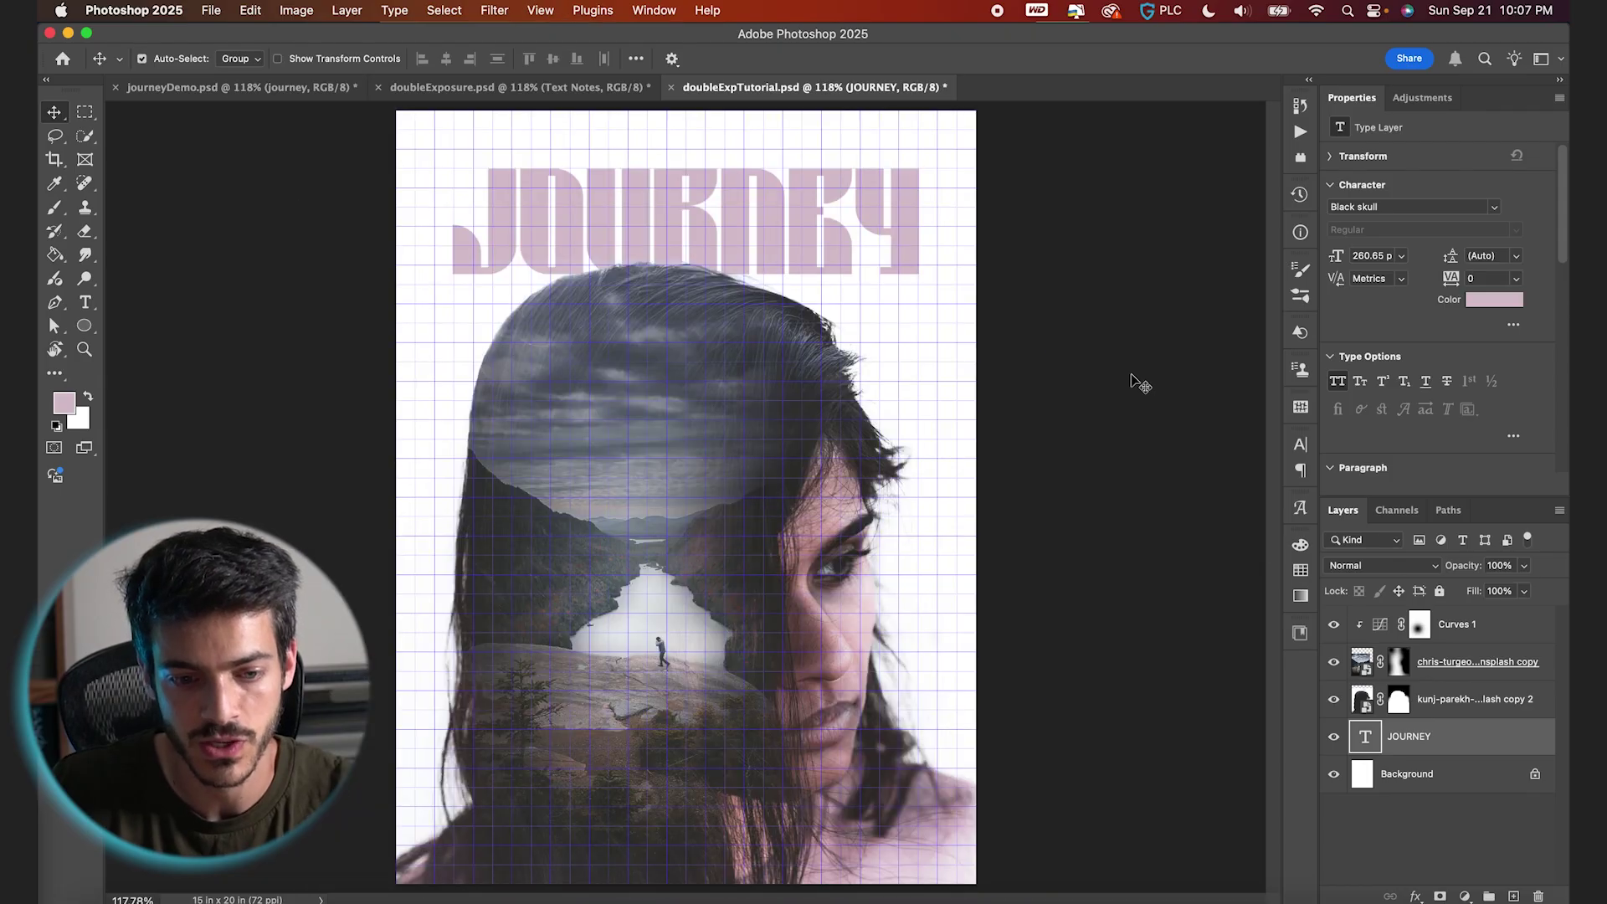
{"action": "key", "text": "super+apostrophe"}
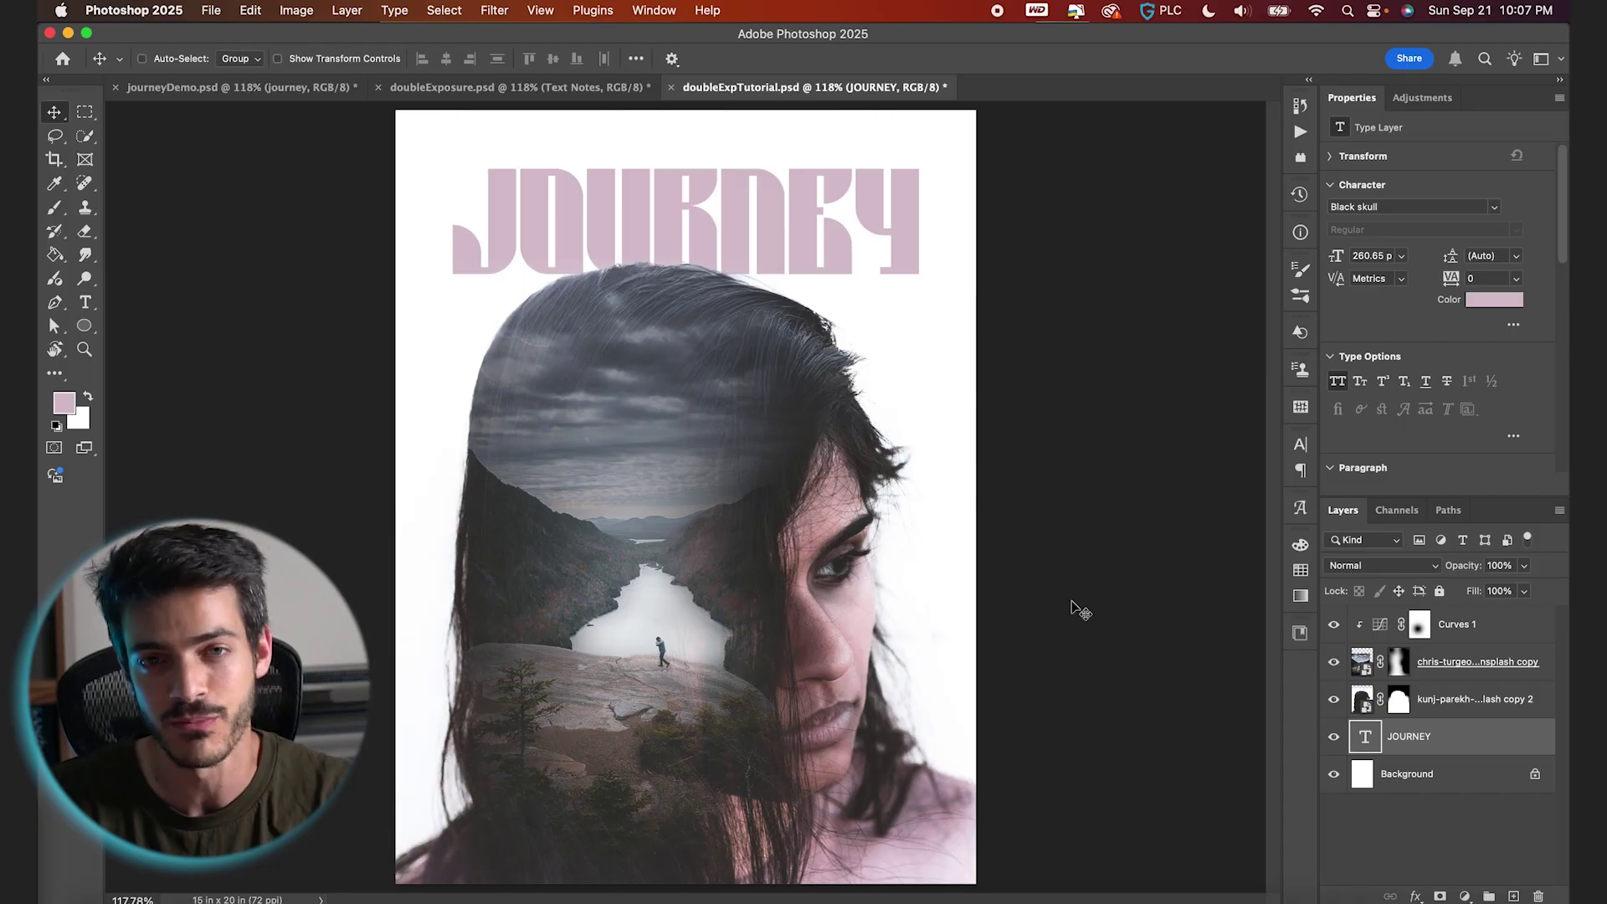
Step: Scroll through ChatGPT's five-style Journey poster text options
{"action": "left_click", "coordinate": [233, 897]}
{"action": "scroll", "coordinate": [632, 644], "scroll_direction": "up", "scroll_amount": 3}
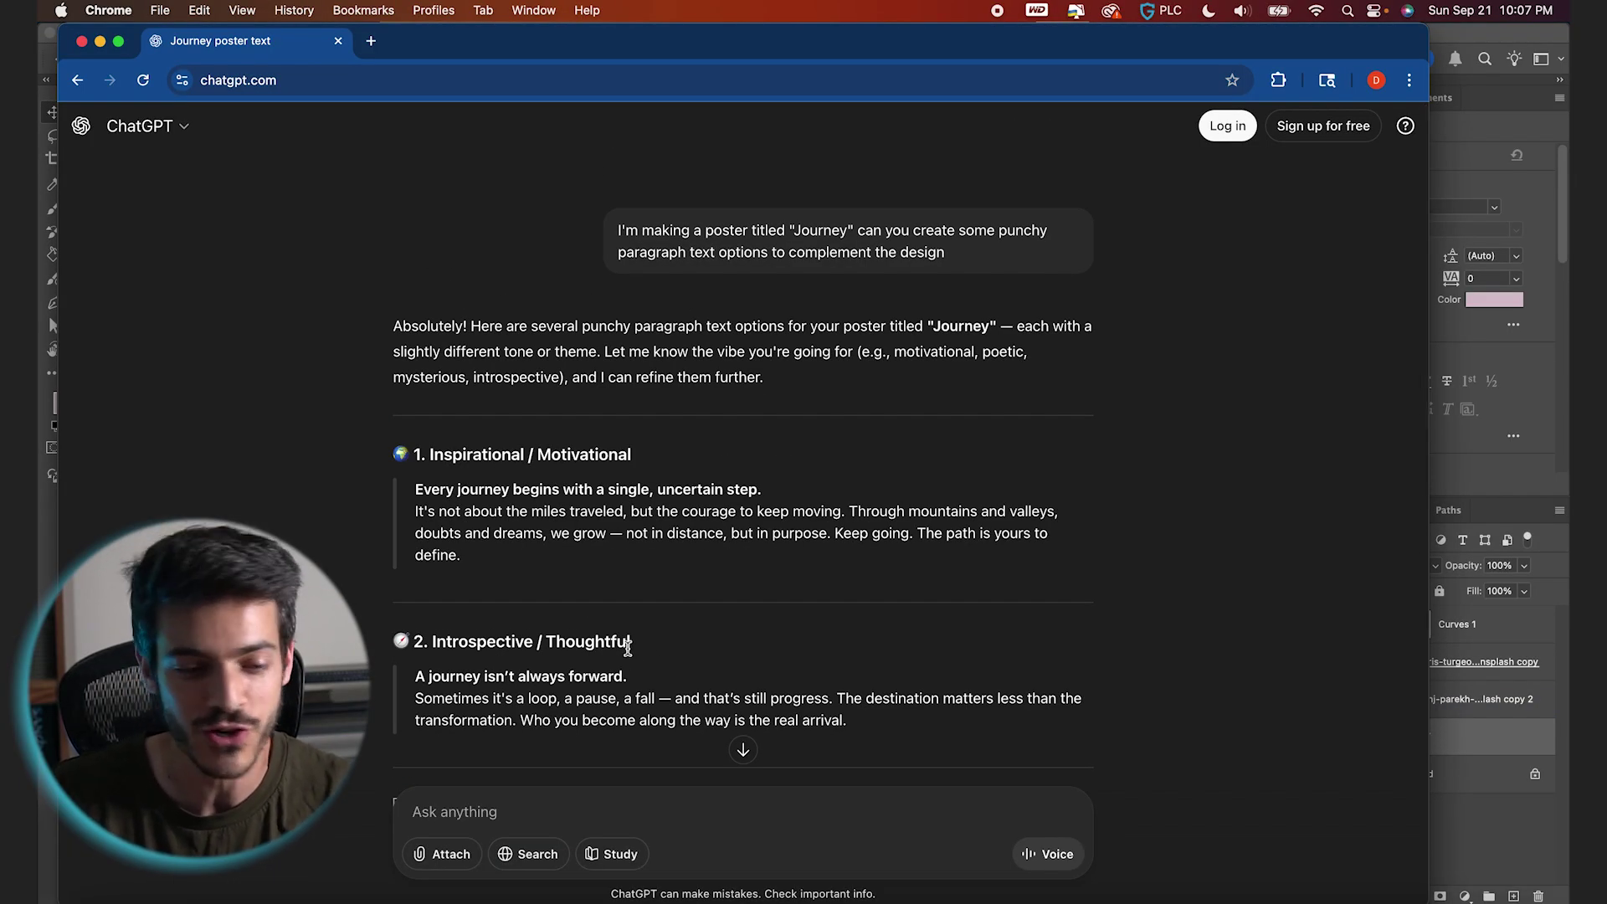
{"action": "scroll", "coordinate": [628, 649], "scroll_direction": "down", "scroll_amount": 6}
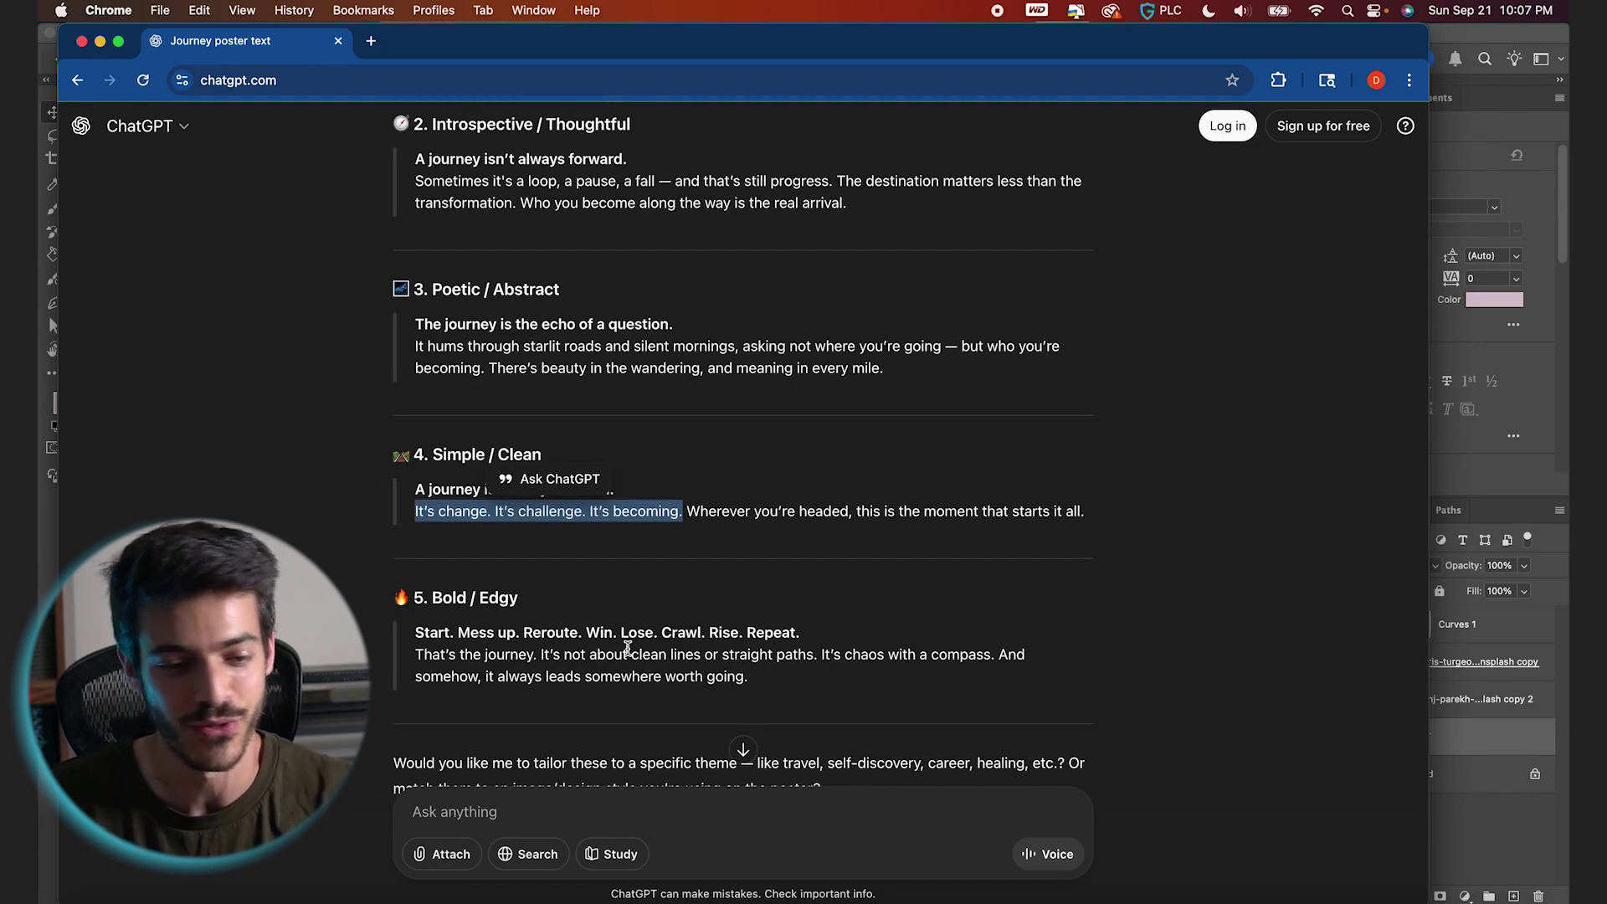
{"action": "left_click", "coordinate": [628, 649]}
{"action": "scroll", "coordinate": [756, 528], "scroll_direction": "up", "scroll_amount": 6}
{"action": "scroll", "coordinate": [757, 527], "scroll_direction": "down", "scroll_amount": 5}
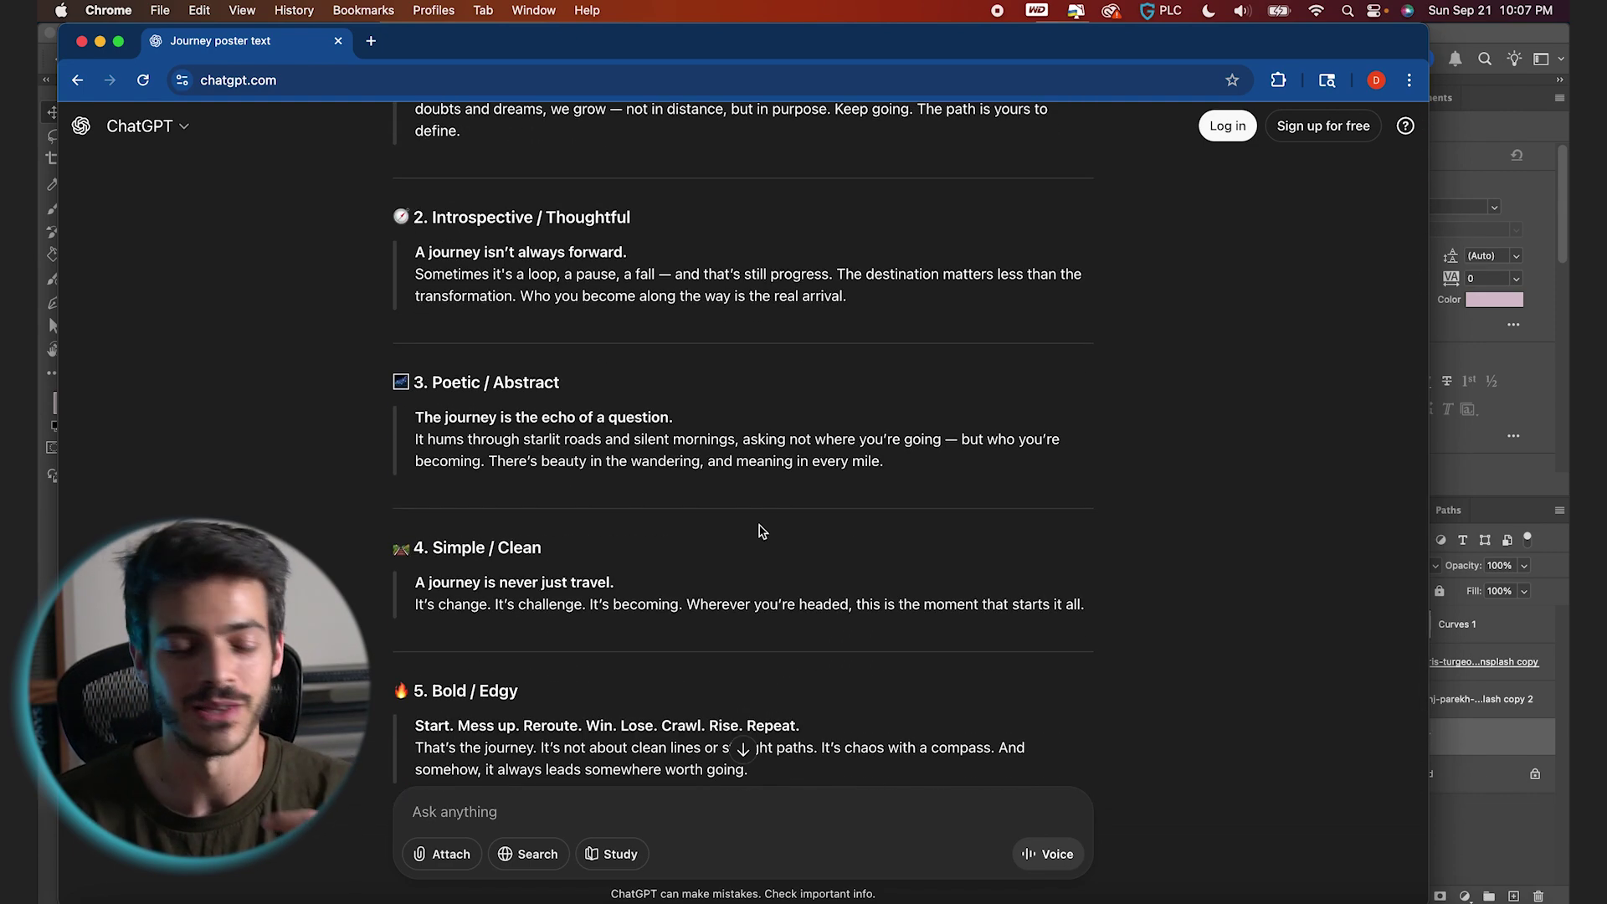
{"action": "scroll", "coordinate": [760, 532], "scroll_direction": "down", "scroll_amount": 3}
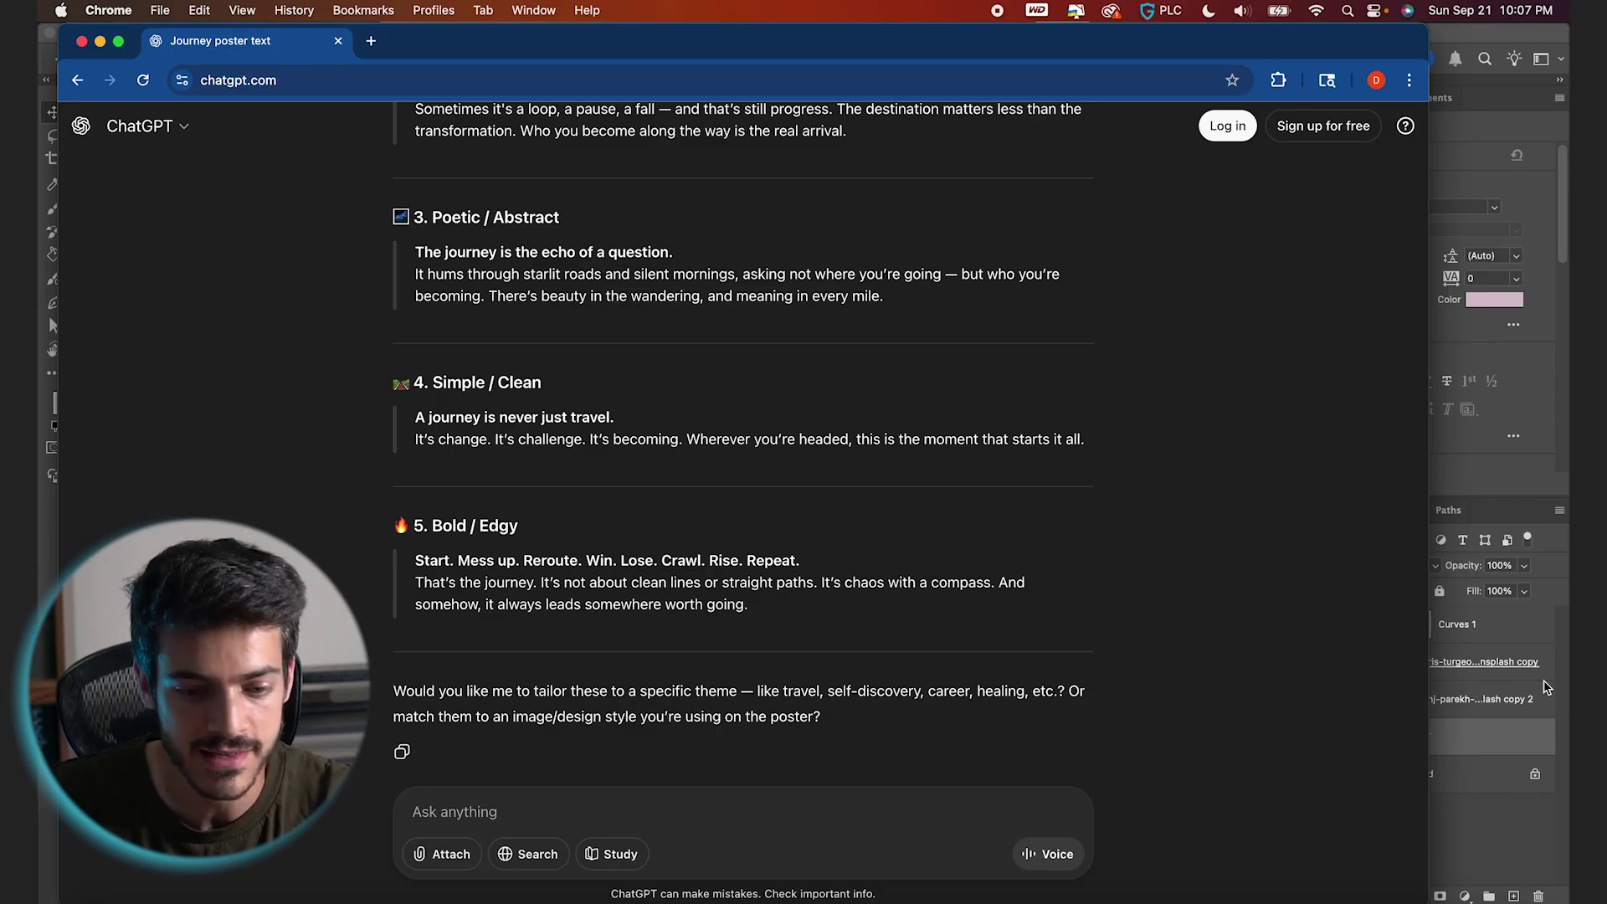
{"action": "key", "text": "super+Tab"}
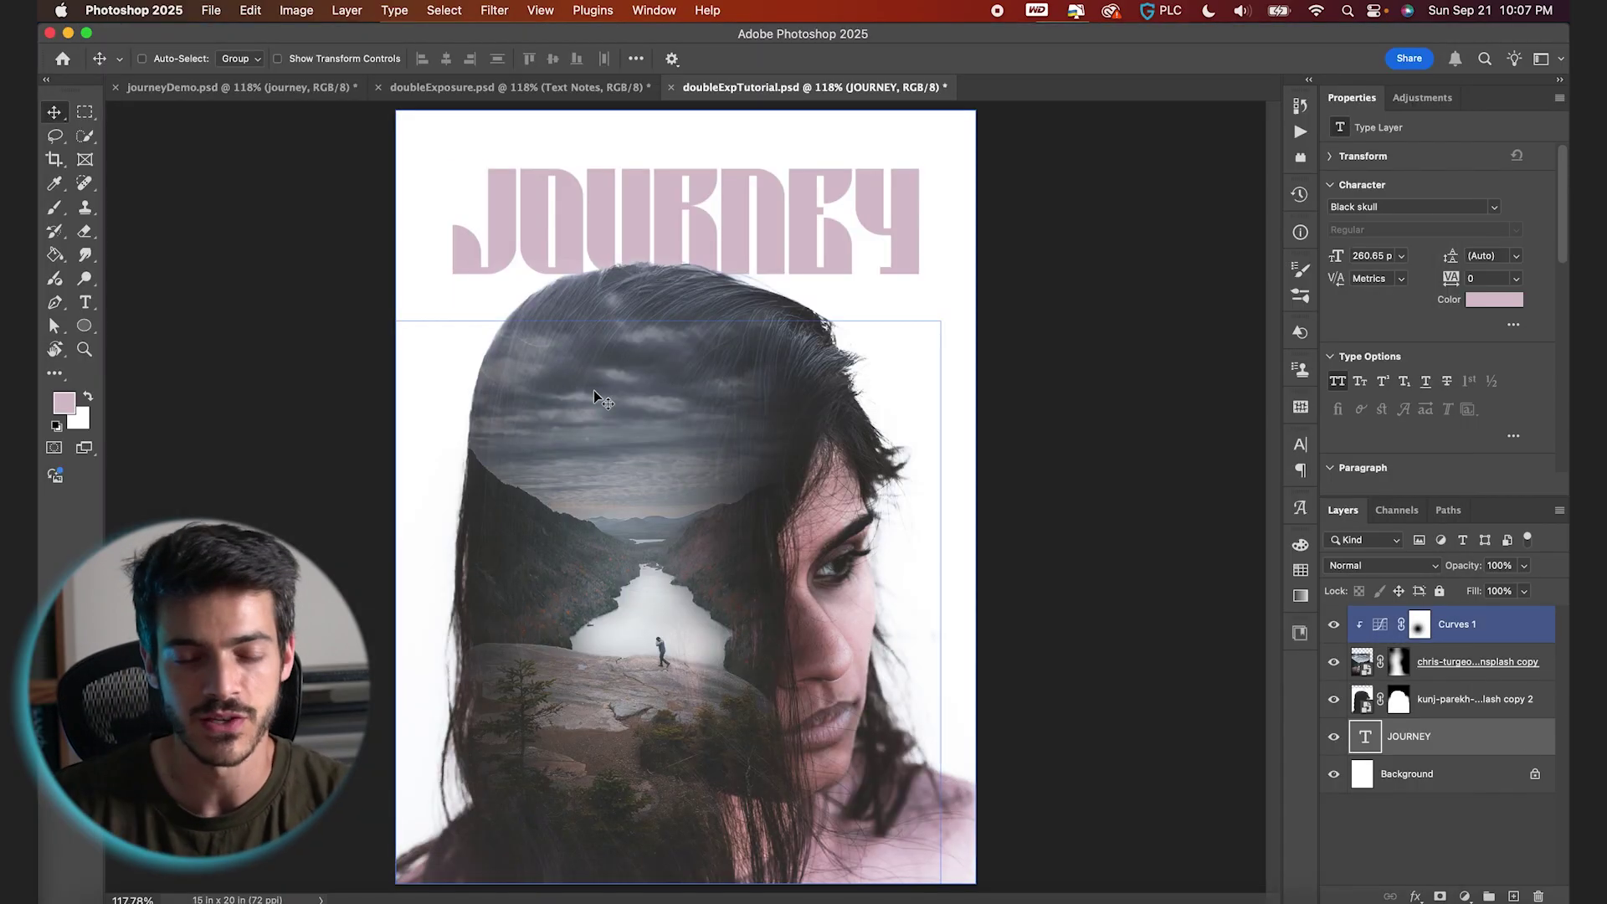
Step: Copy the word 'Start' from the Bold / Edgy suggestion
{"action": "left_click", "coordinate": [235, 893]}
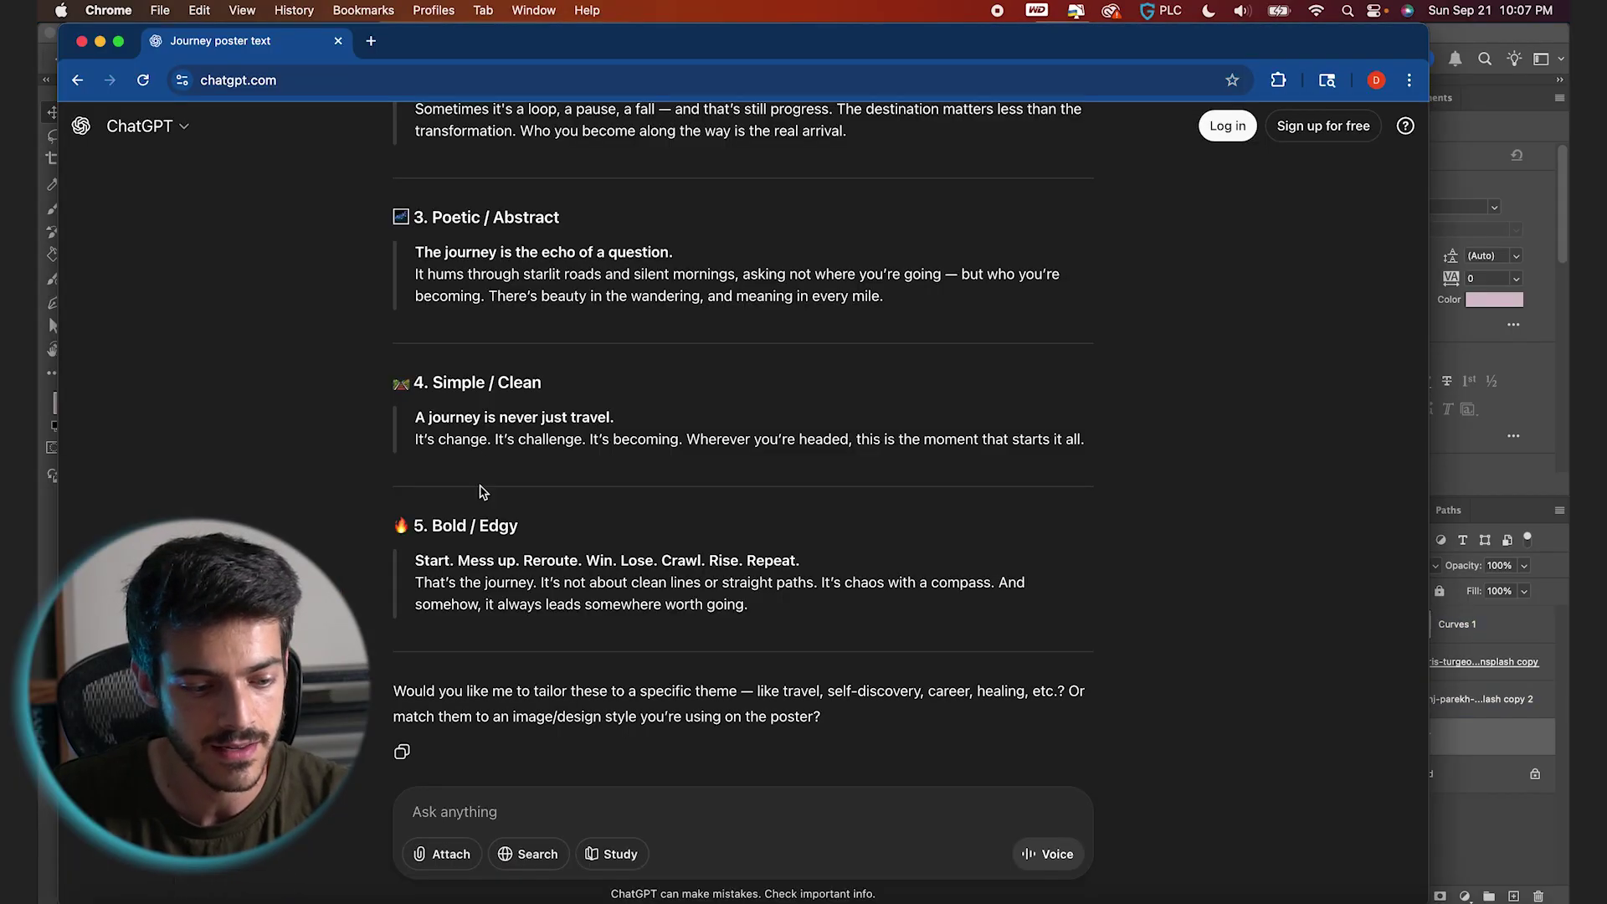
{"action": "double_click", "coordinate": [431, 563]}
{"action": "key", "text": "super+c"}
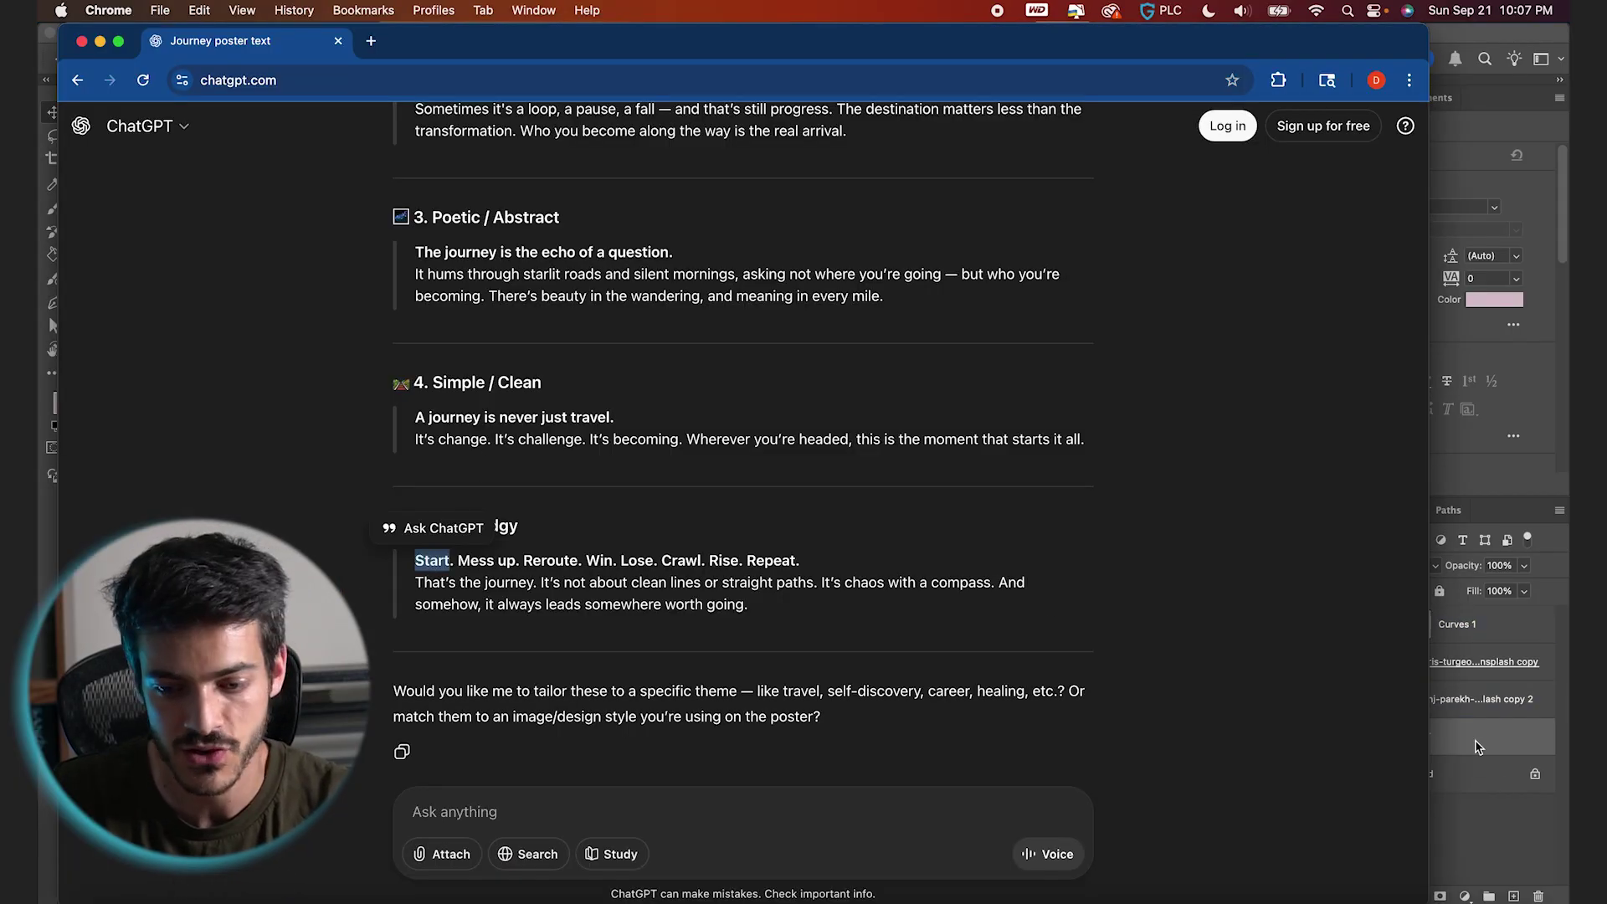
{"action": "left_click", "coordinate": [1479, 745]}
Step: Paste 'Start' as a Montserrat text label left of the head and drag it into place
{"action": "key", "text": "t"}
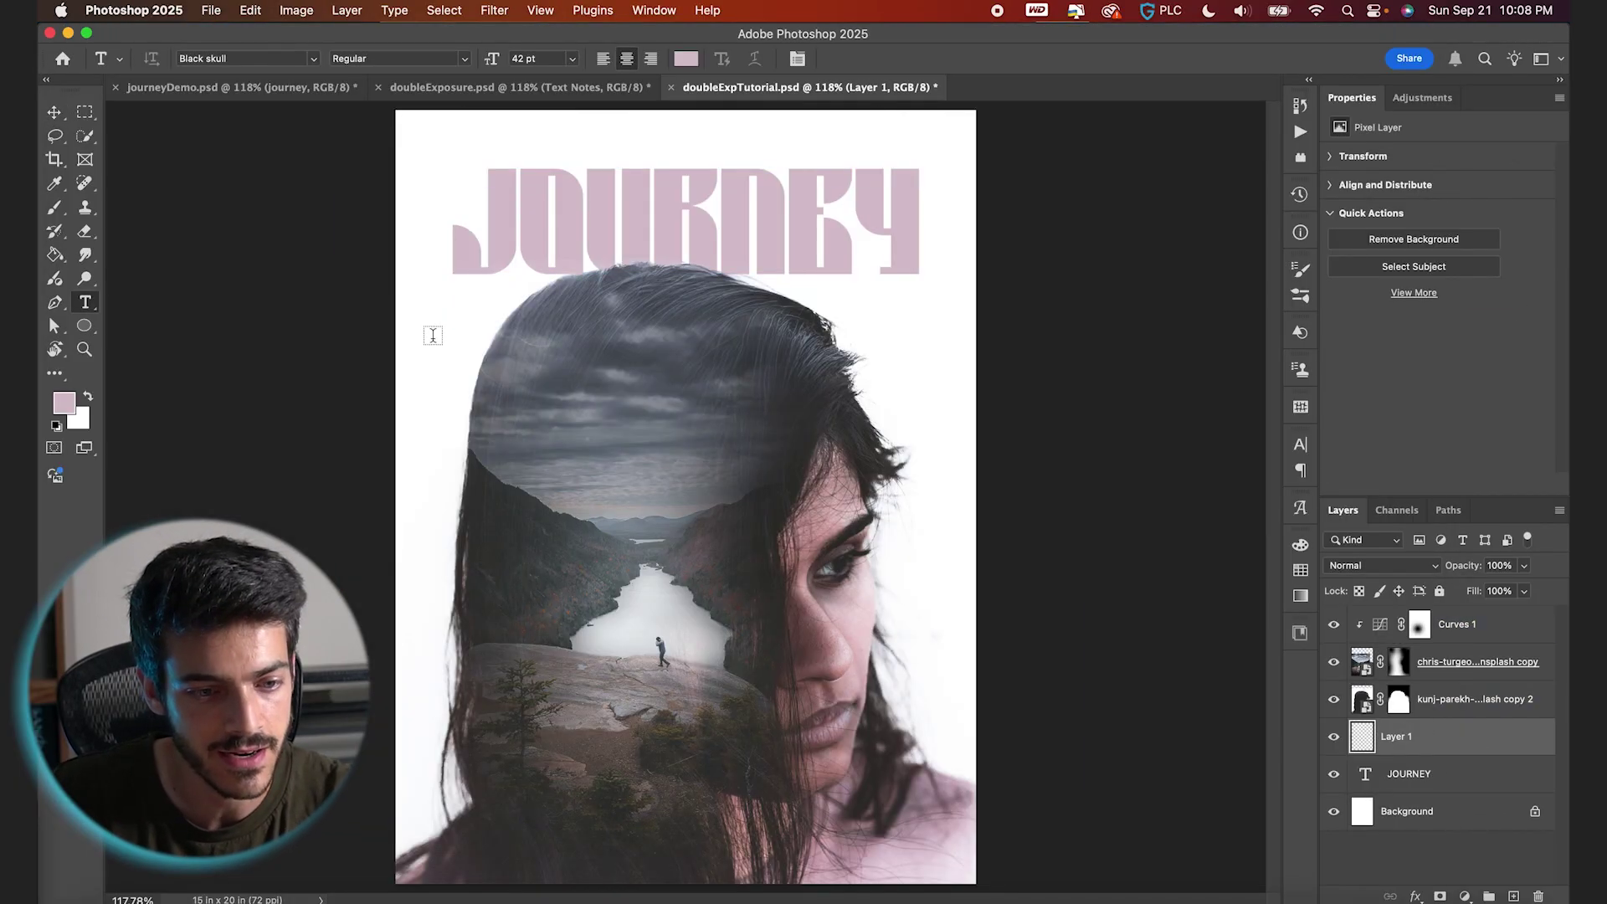
{"action": "left_click", "coordinate": [433, 335]}
{"action": "key", "text": "super+v"}
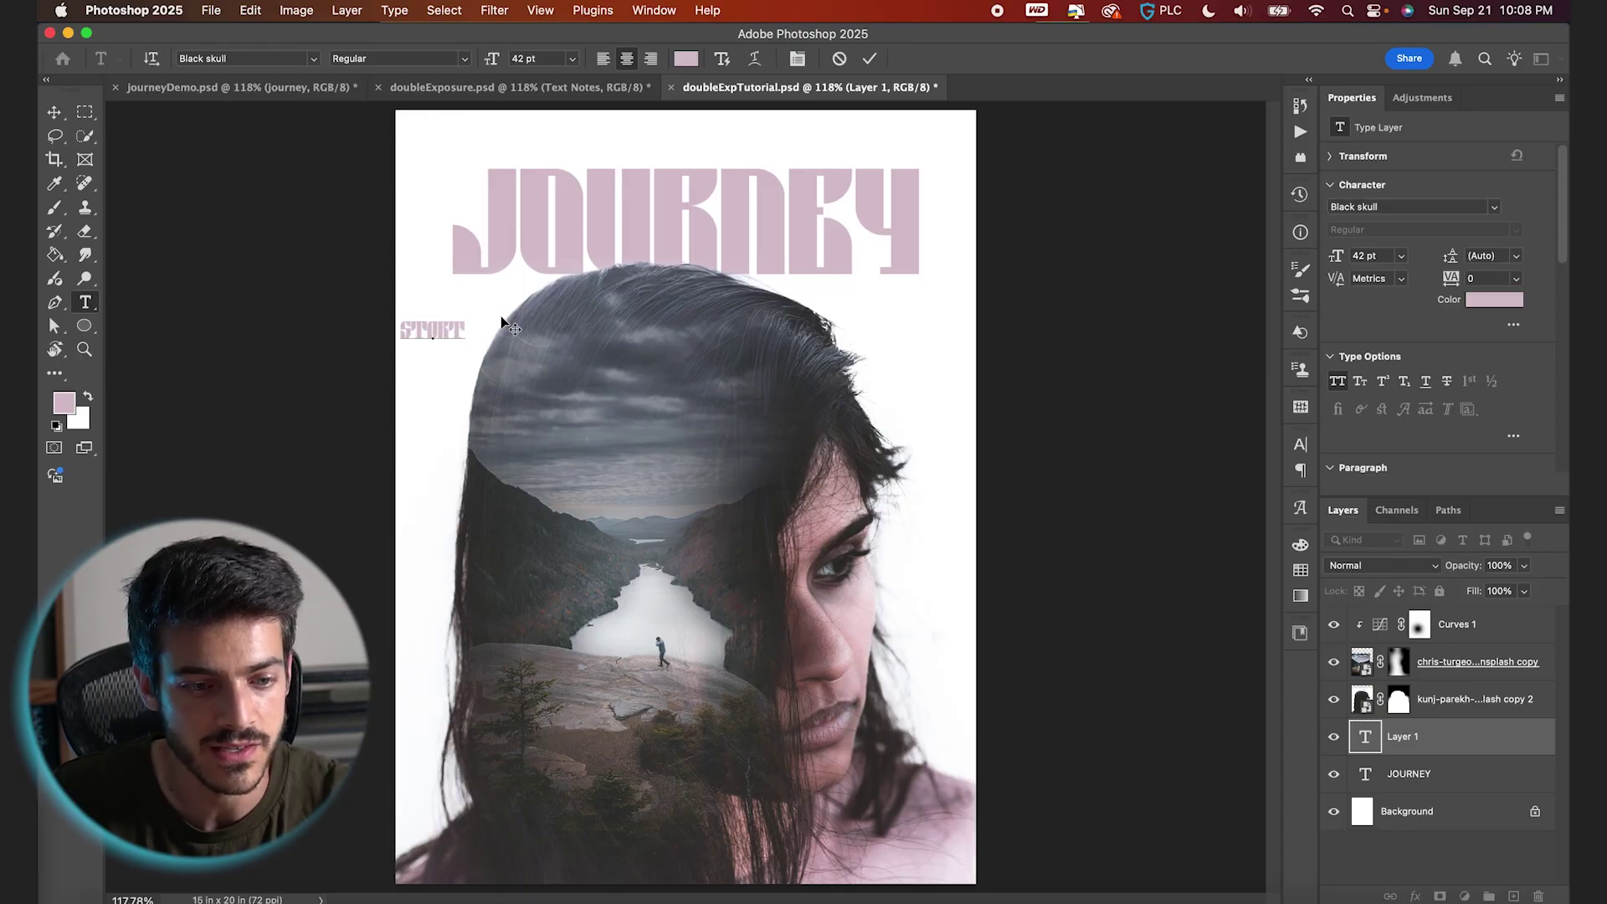
{"action": "key", "text": "super+a"}
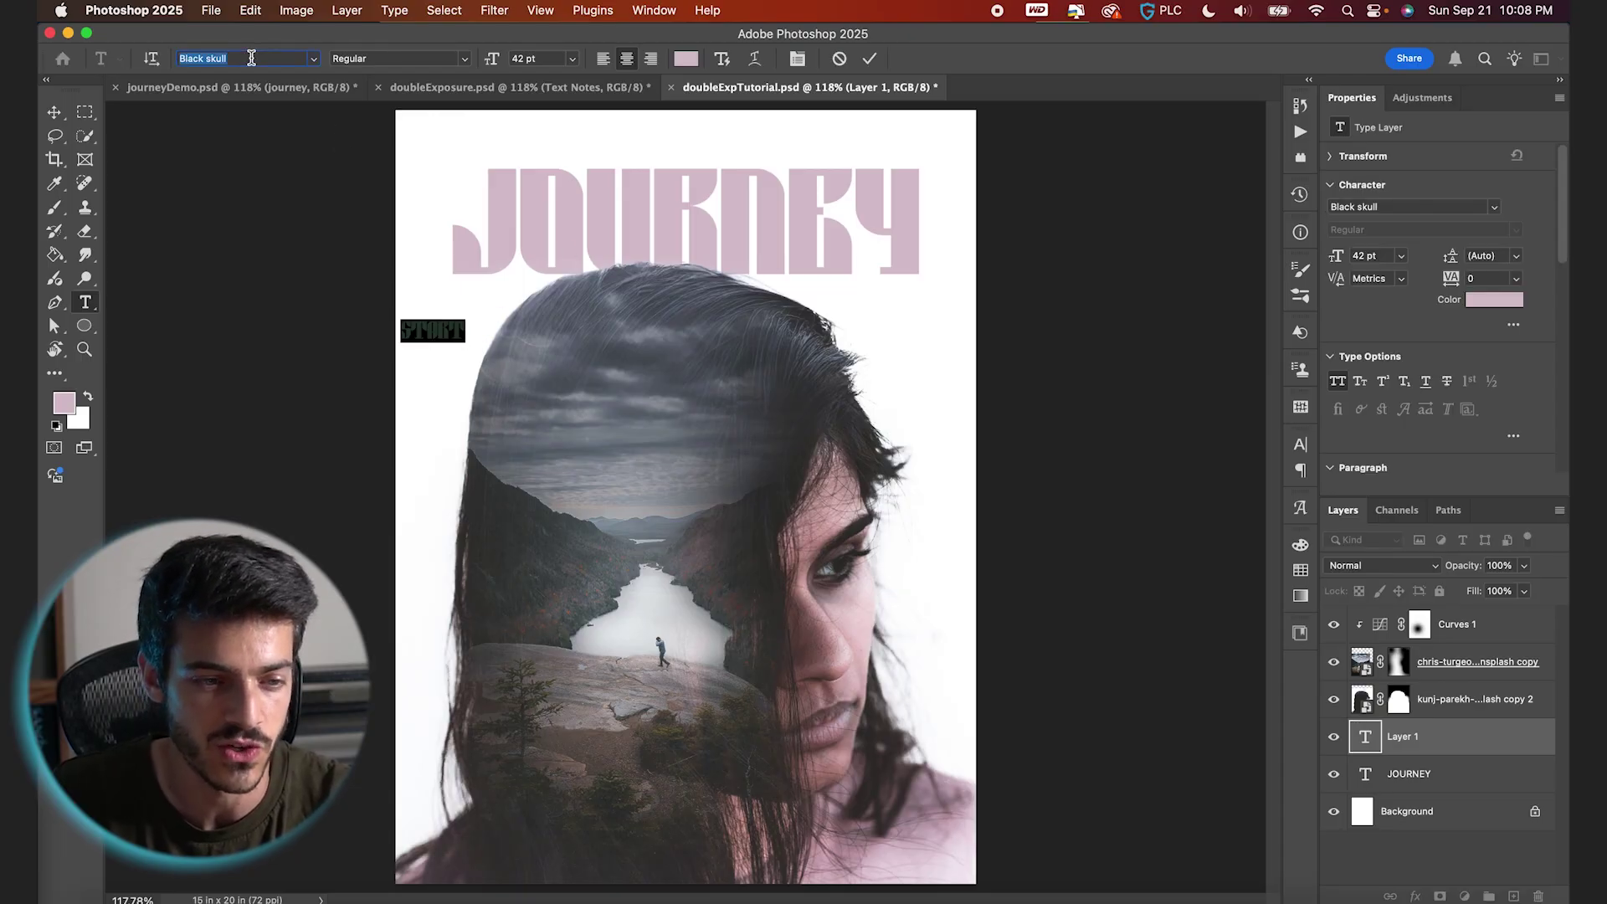
{"action": "type", "text": "Montserrat"}
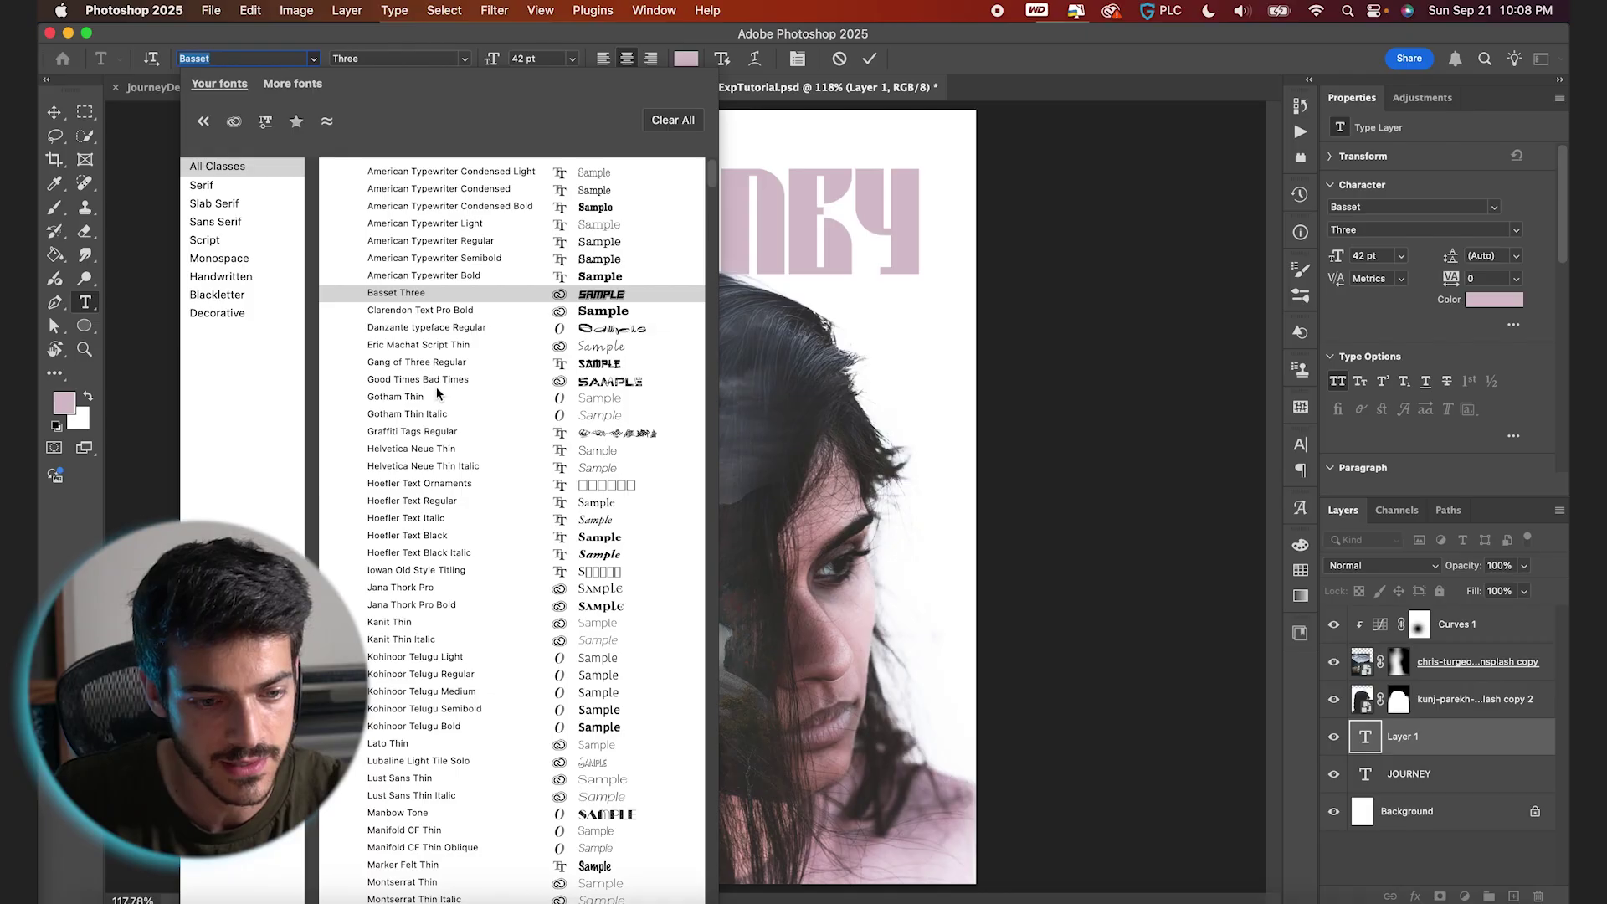
{"action": "key", "text": "Return"}
{"action": "left_click", "coordinate": [870, 58]}
{"action": "key", "text": "v"}
{"action": "left_click_drag", "start_coordinate": [502, 374], "coordinate": [521, 351]}
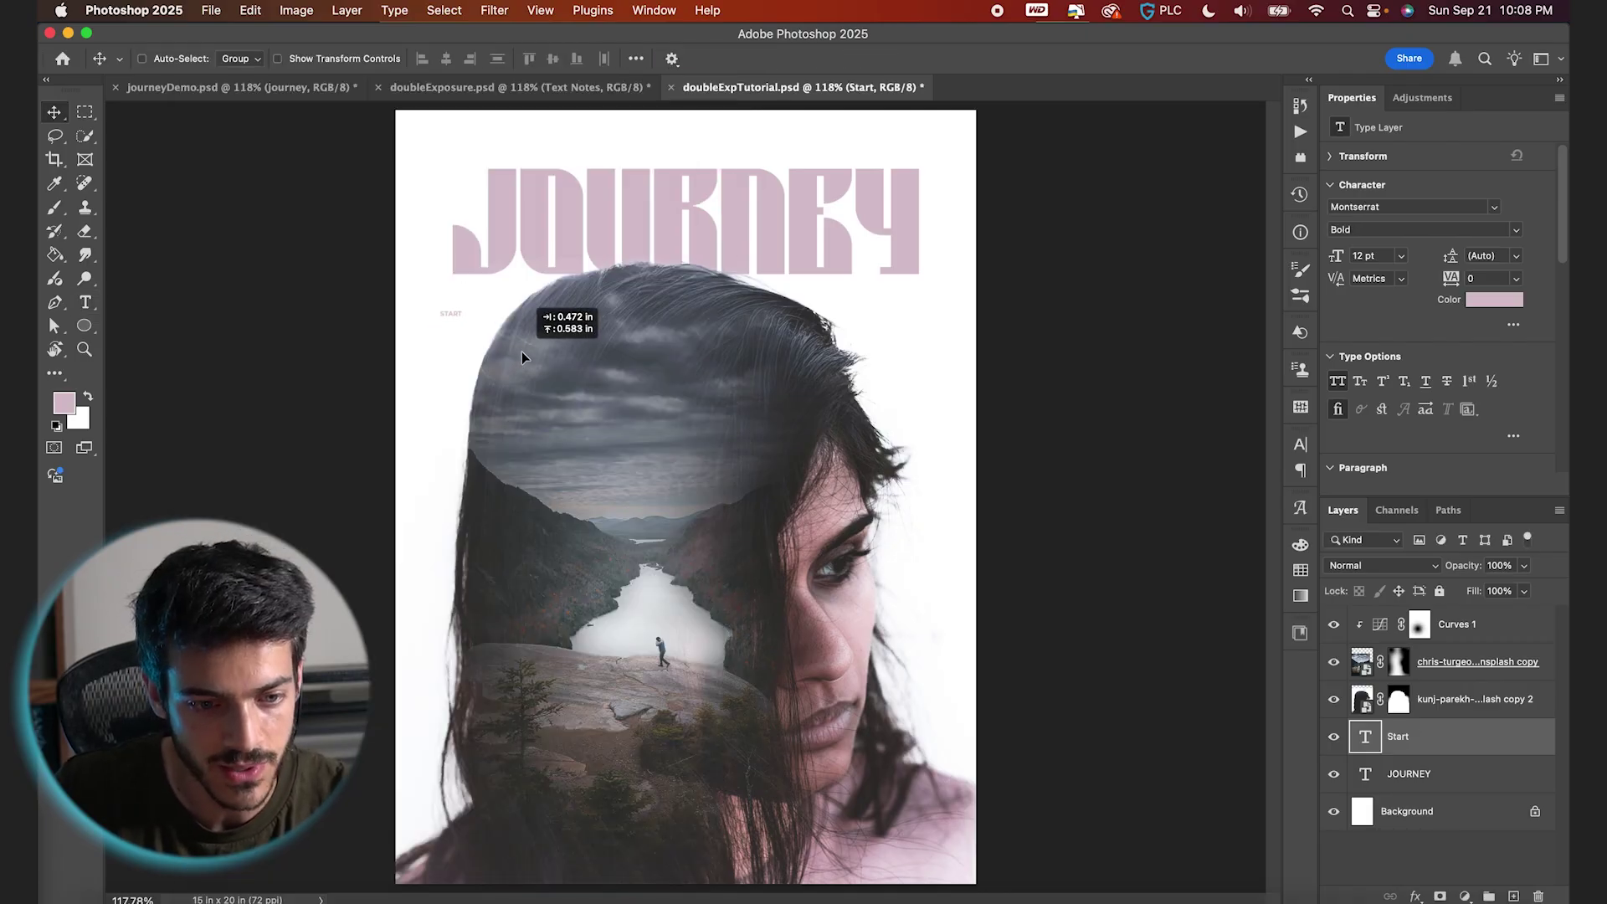
Step: Fine-tune the START label's position below the title's left end using the grid
{"action": "key", "text": "super+apostrophe"}
{"action": "scroll", "coordinate": [521, 352], "scroll_direction": "up", "scroll_amount": 3}
{"action": "scroll", "coordinate": [521, 352], "scroll_direction": "up", "scroll_amount": 5}
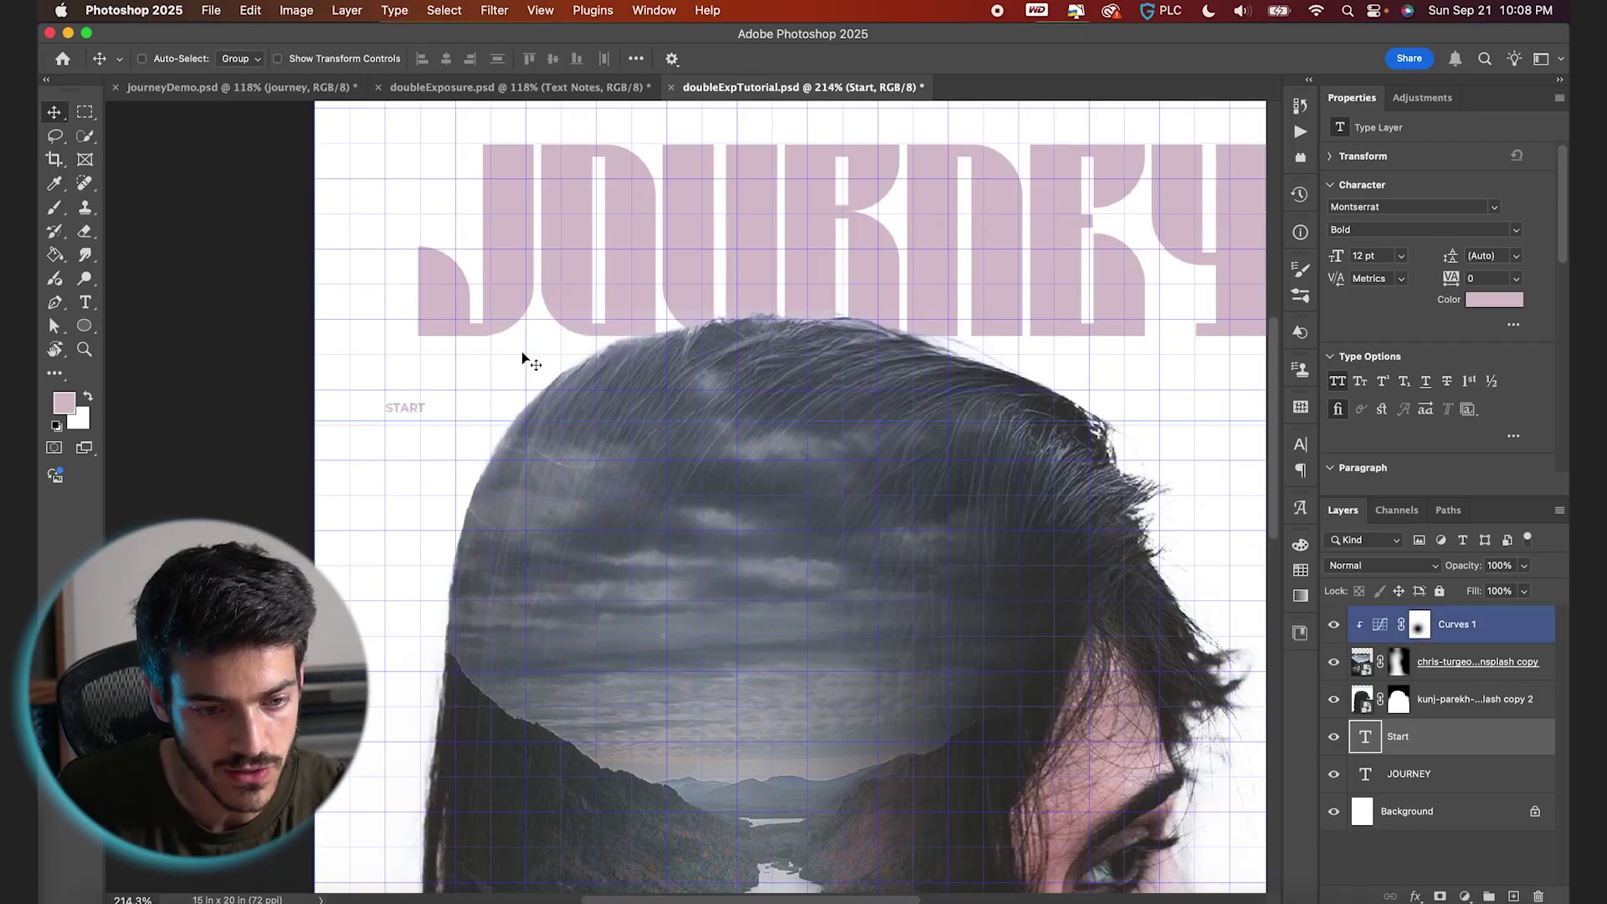
{"action": "key", "text": "Up"}
{"action": "key", "text": "Up"}
{"action": "key", "text": "Up"}
{"action": "key", "text": "Up"}
{"action": "key", "text": "Up"}
{"action": "key", "text": "Up"}
{"action": "key", "text": "shift+Down"}
{"action": "key", "text": "shift+Down"}
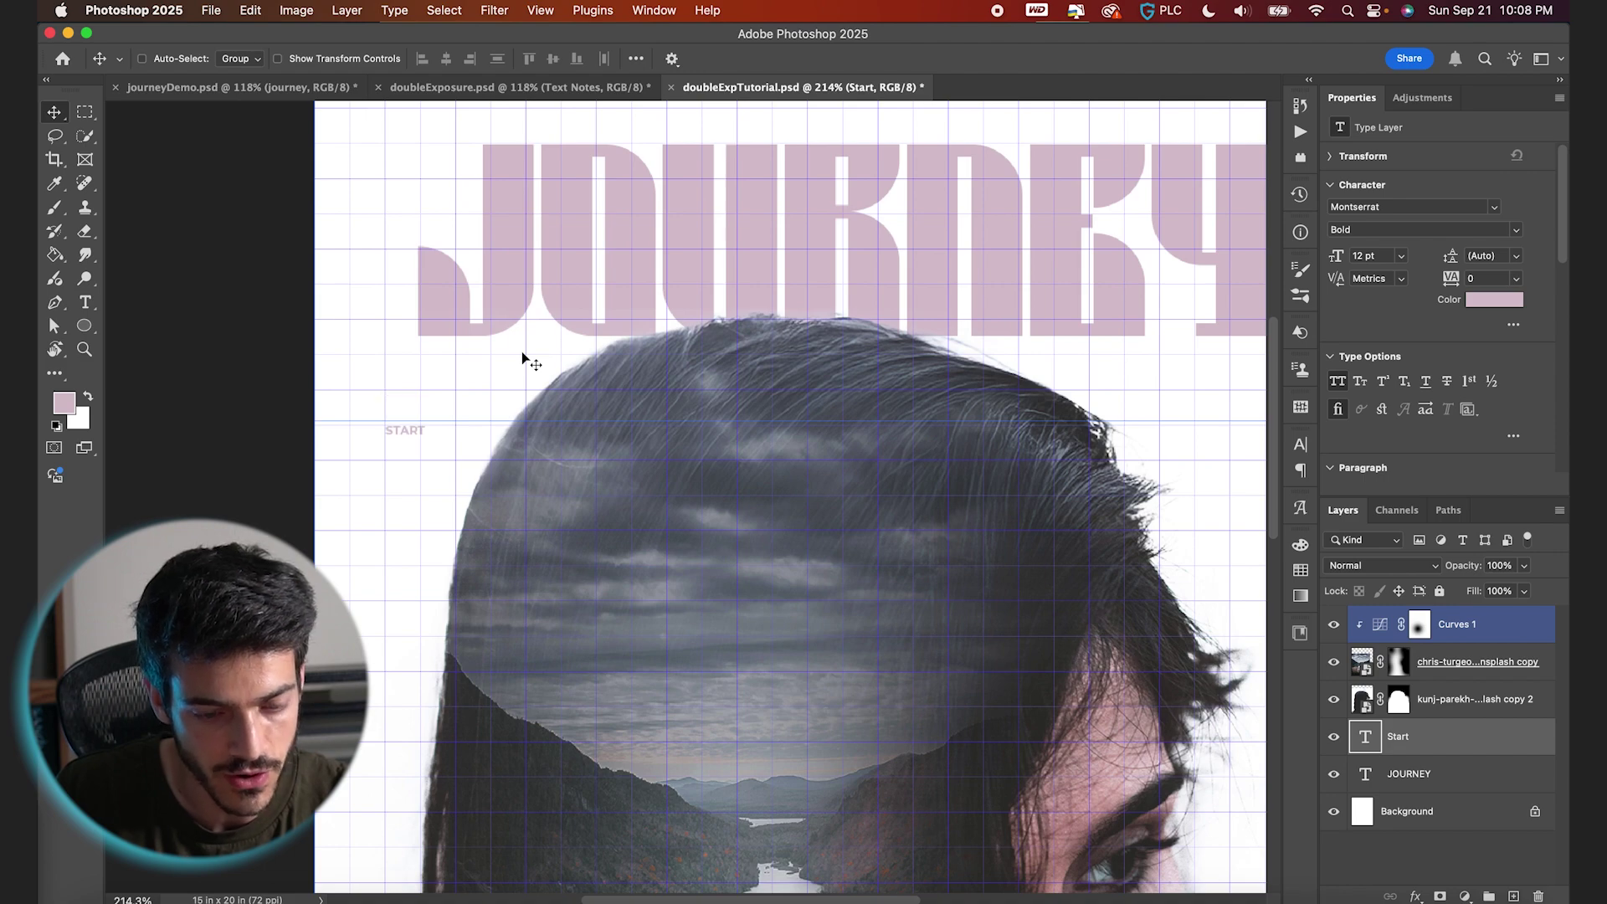
Step: Duplicate the Start label and move the copy to the poster's right side for MESS UP
{"action": "key", "text": "super+j"}
{"action": "key", "text": "super+0"}
{"action": "key", "text": "super+apostrophe"}
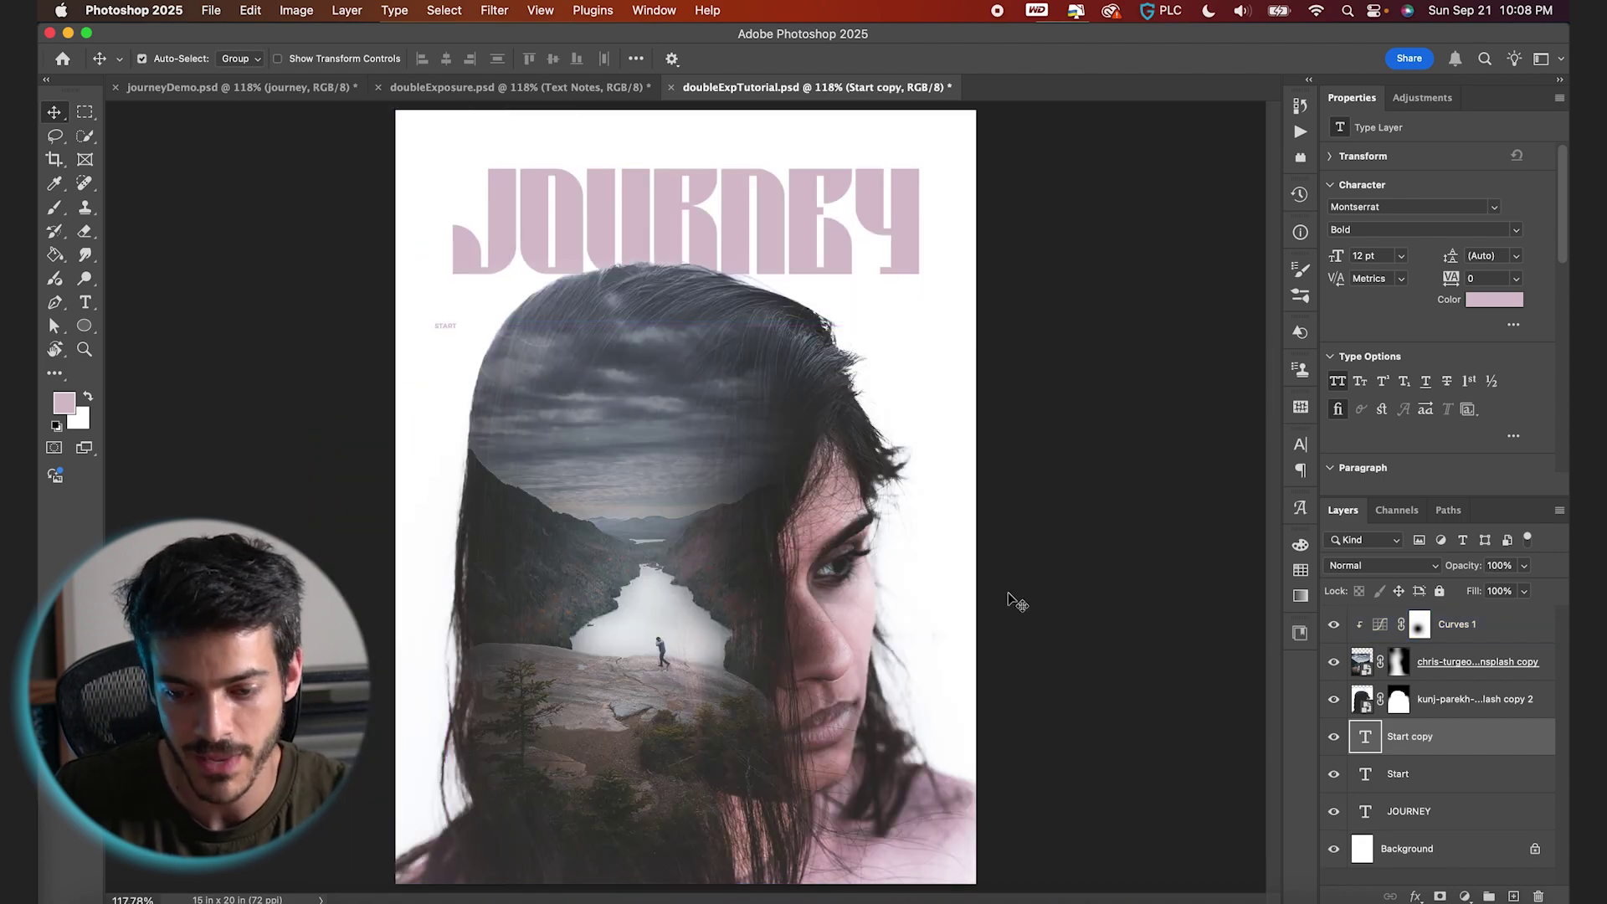
{"action": "left_click_drag", "start_coordinate": [449, 340], "coordinate": [918, 385]}
{"action": "key", "text": "super+apostrophe"}
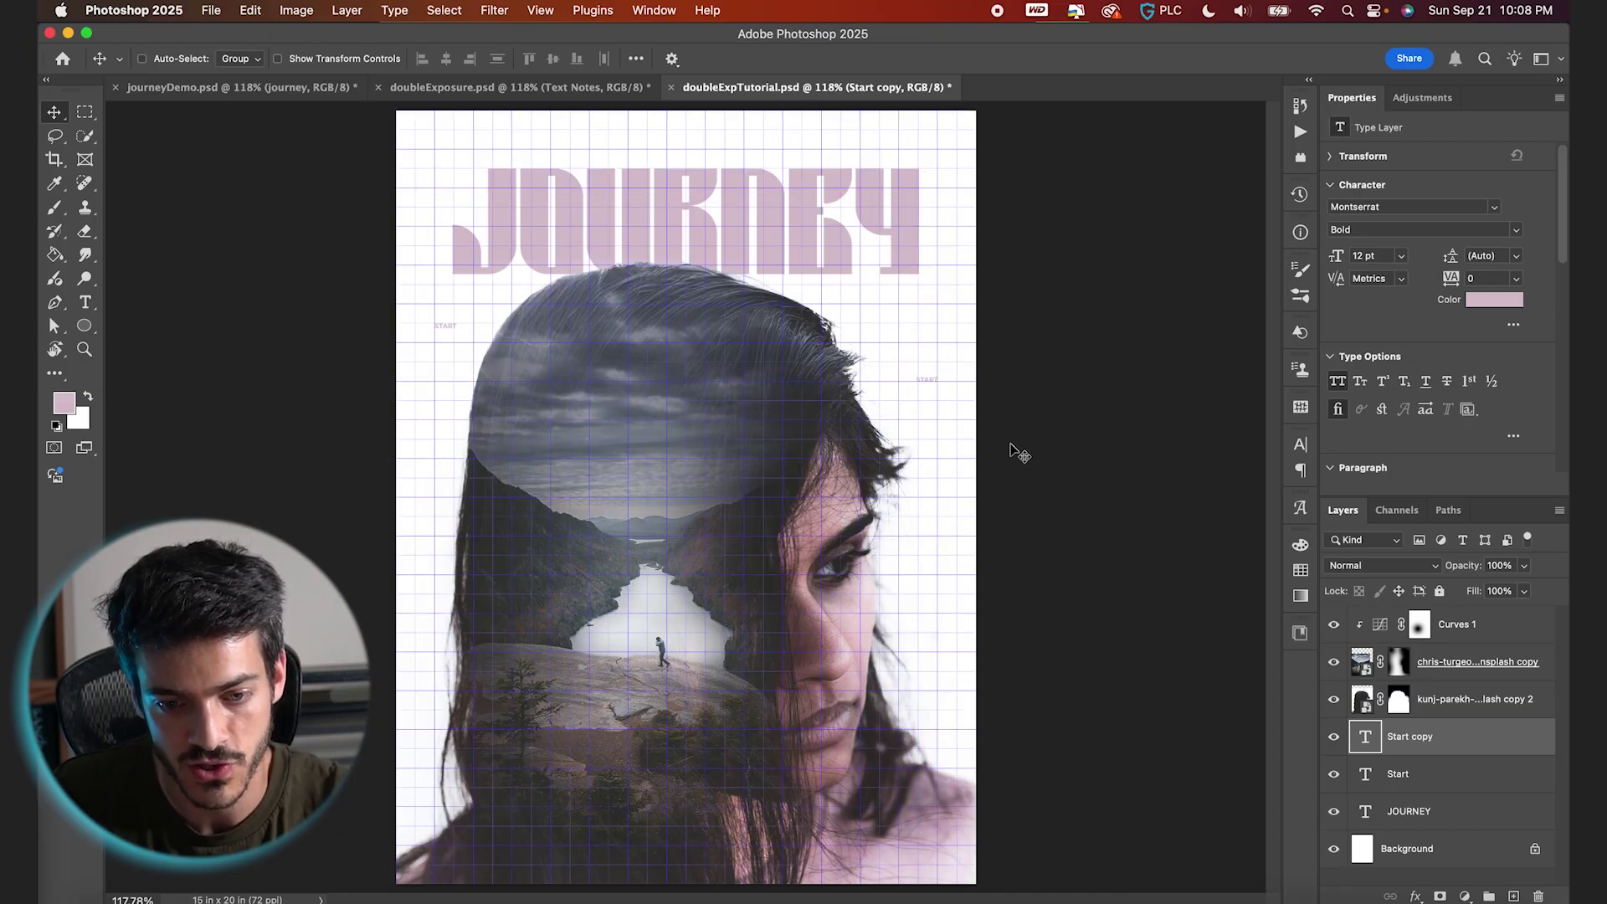
{"action": "left_click", "coordinate": [233, 894]}
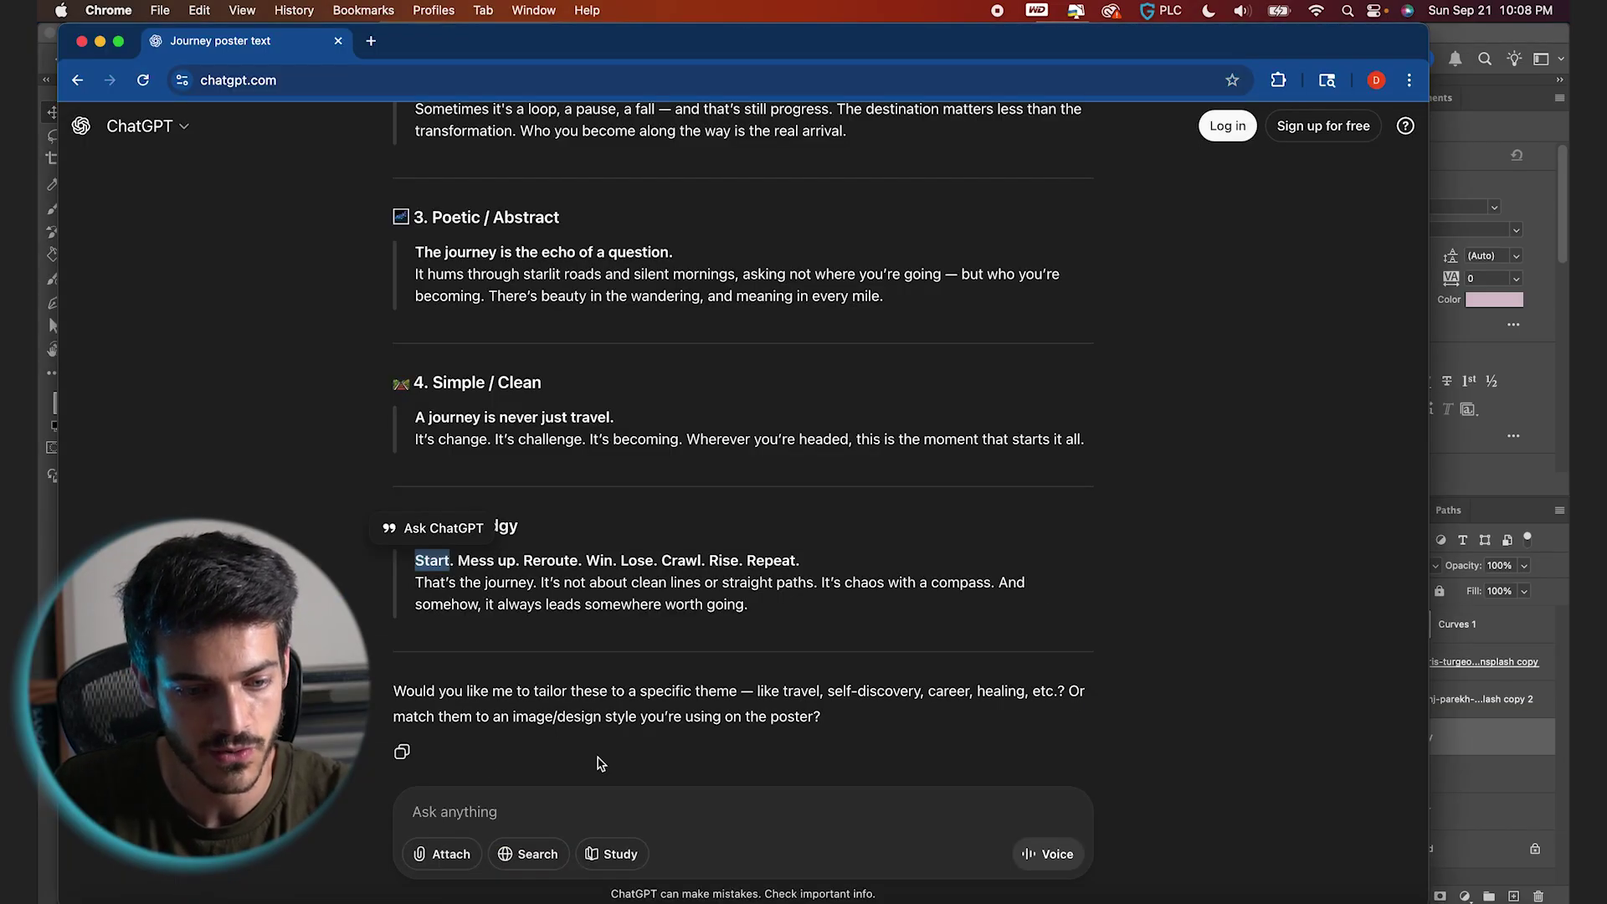
{"action": "left_click", "coordinate": [1494, 743]}
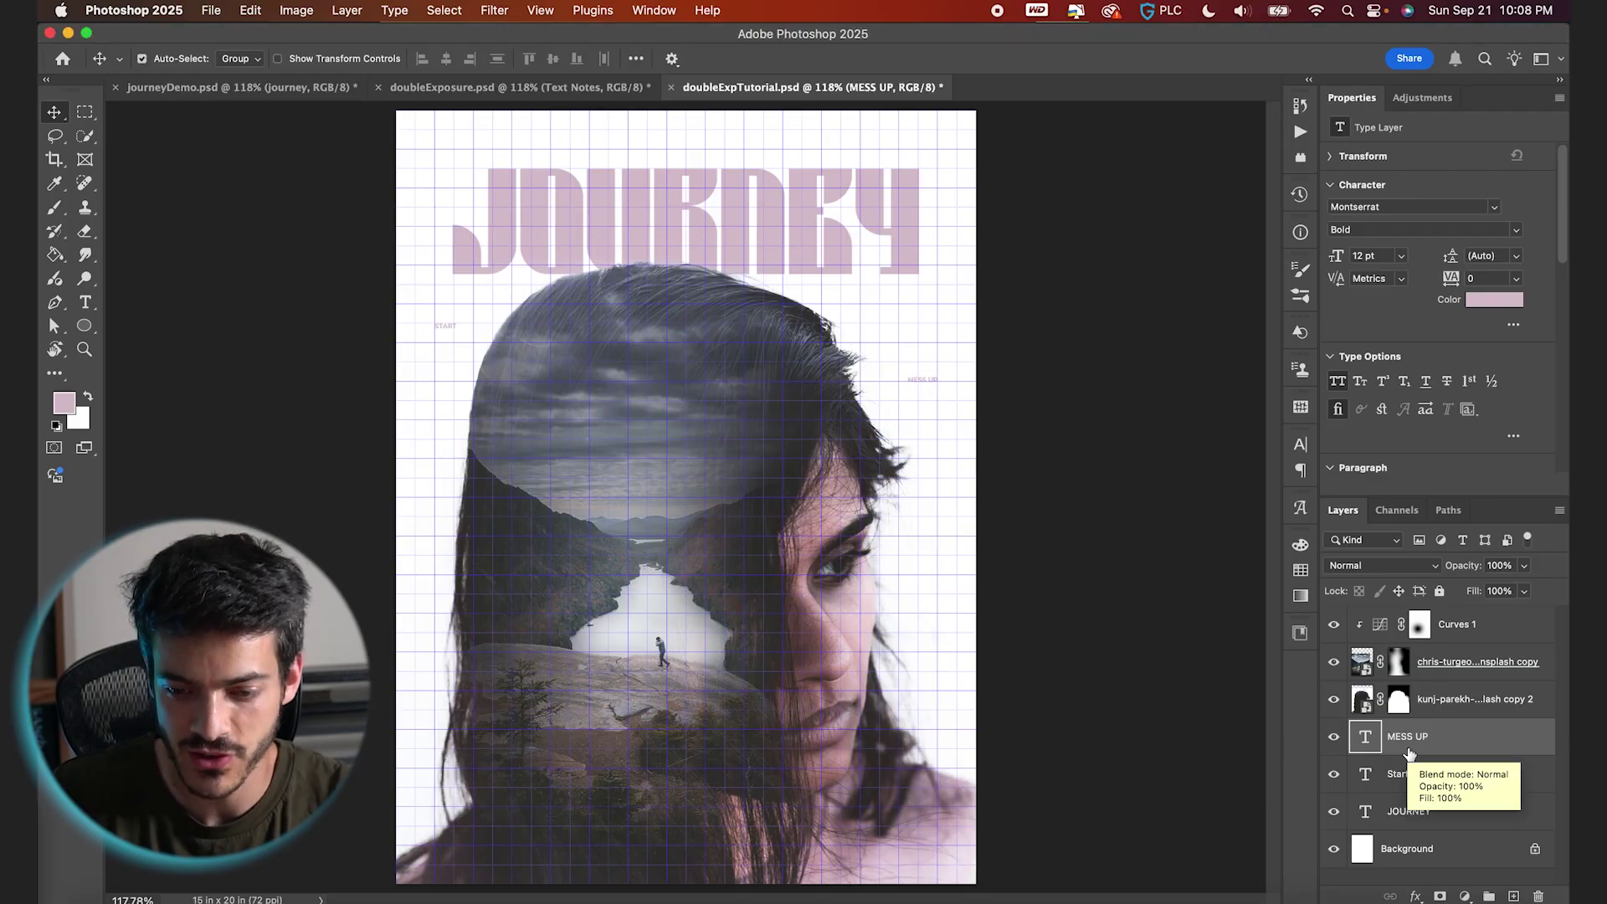
Step: Duplicate MESS UP, move the copy across the poster, and select all three labels
{"action": "key", "text": "super+j"}
{"action": "left_click_drag", "start_coordinate": [1054, 427], "coordinate": [590, 519]}
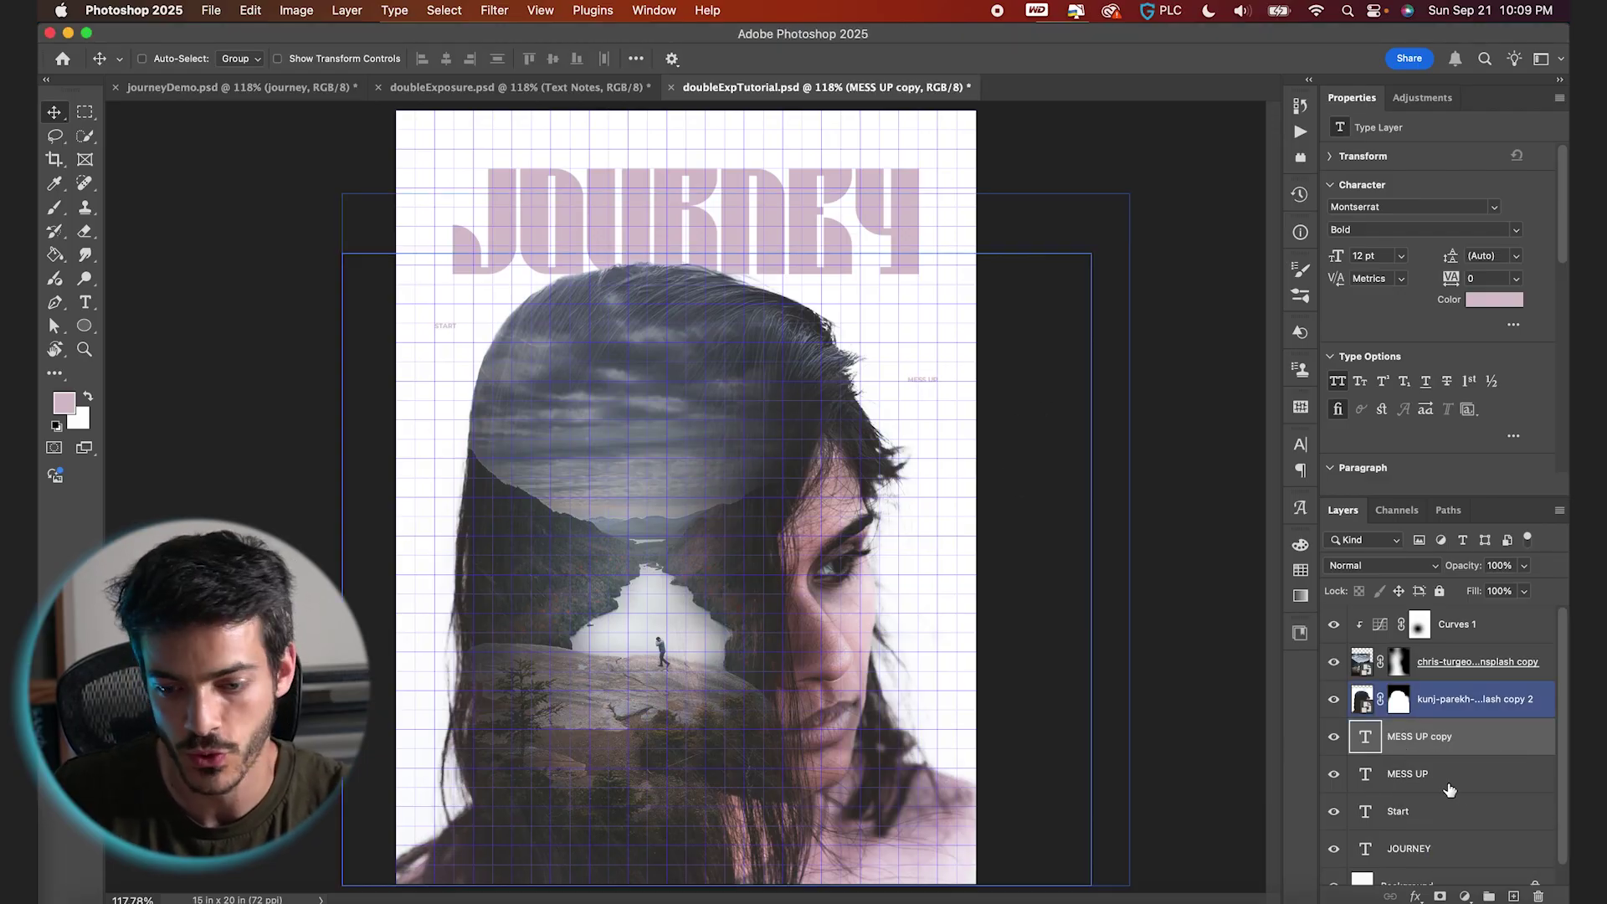
{"action": "left_click", "coordinate": [1415, 816], "text": "shift"}
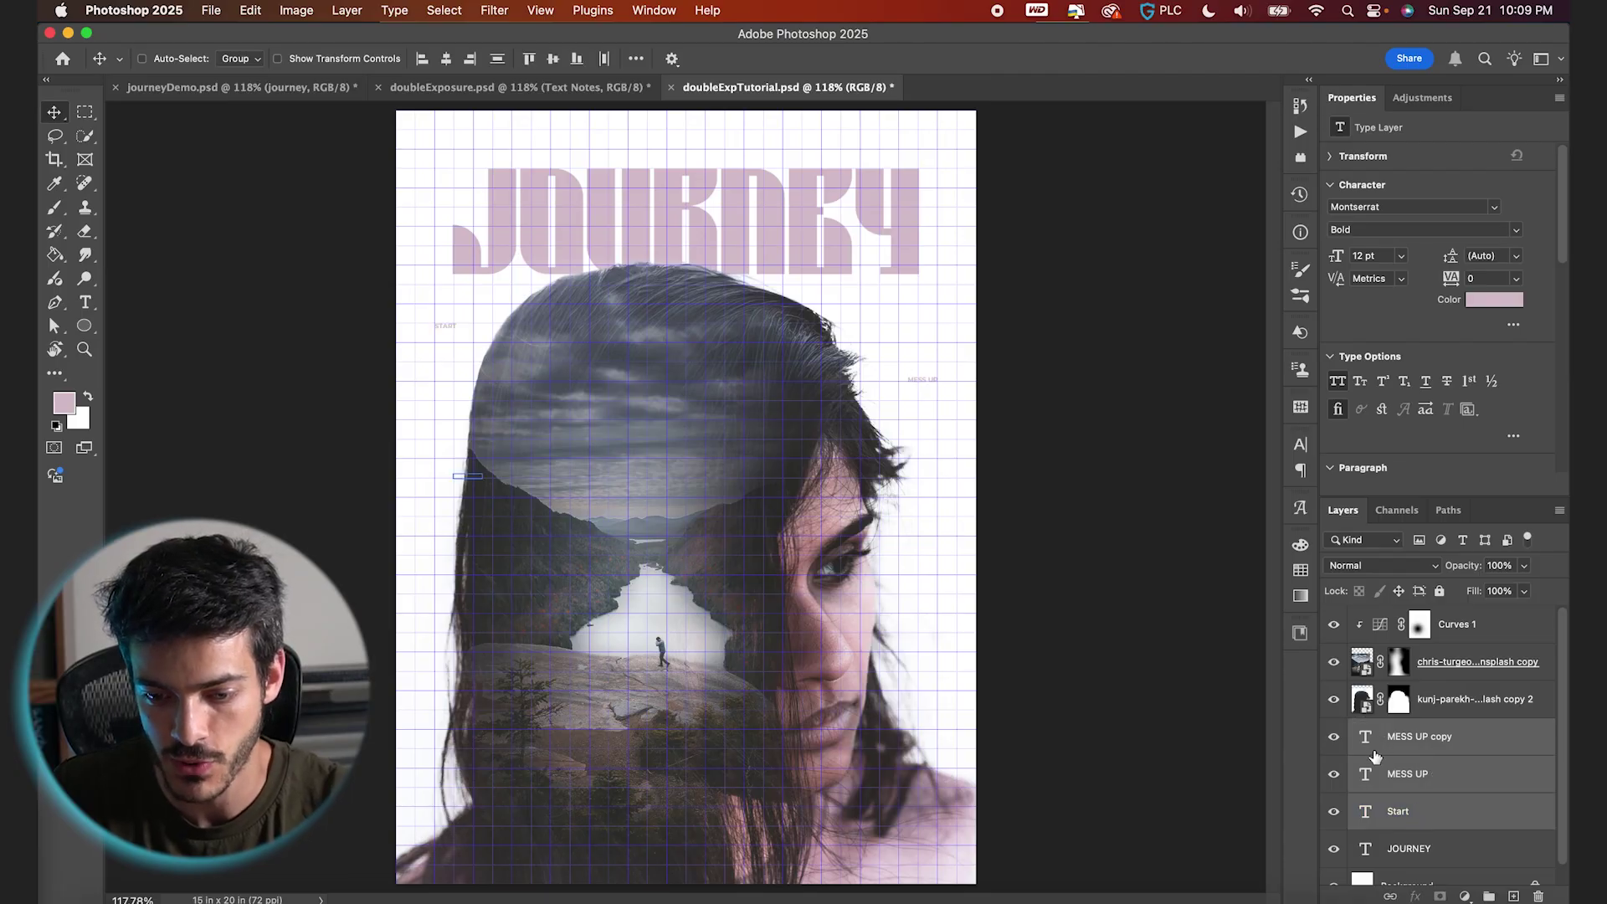
Step: Move the small-word layers above Curves 1 and shift the MESS UP copy up and right
{"action": "left_click_drag", "start_coordinate": [1376, 756], "coordinate": [1436, 620]}
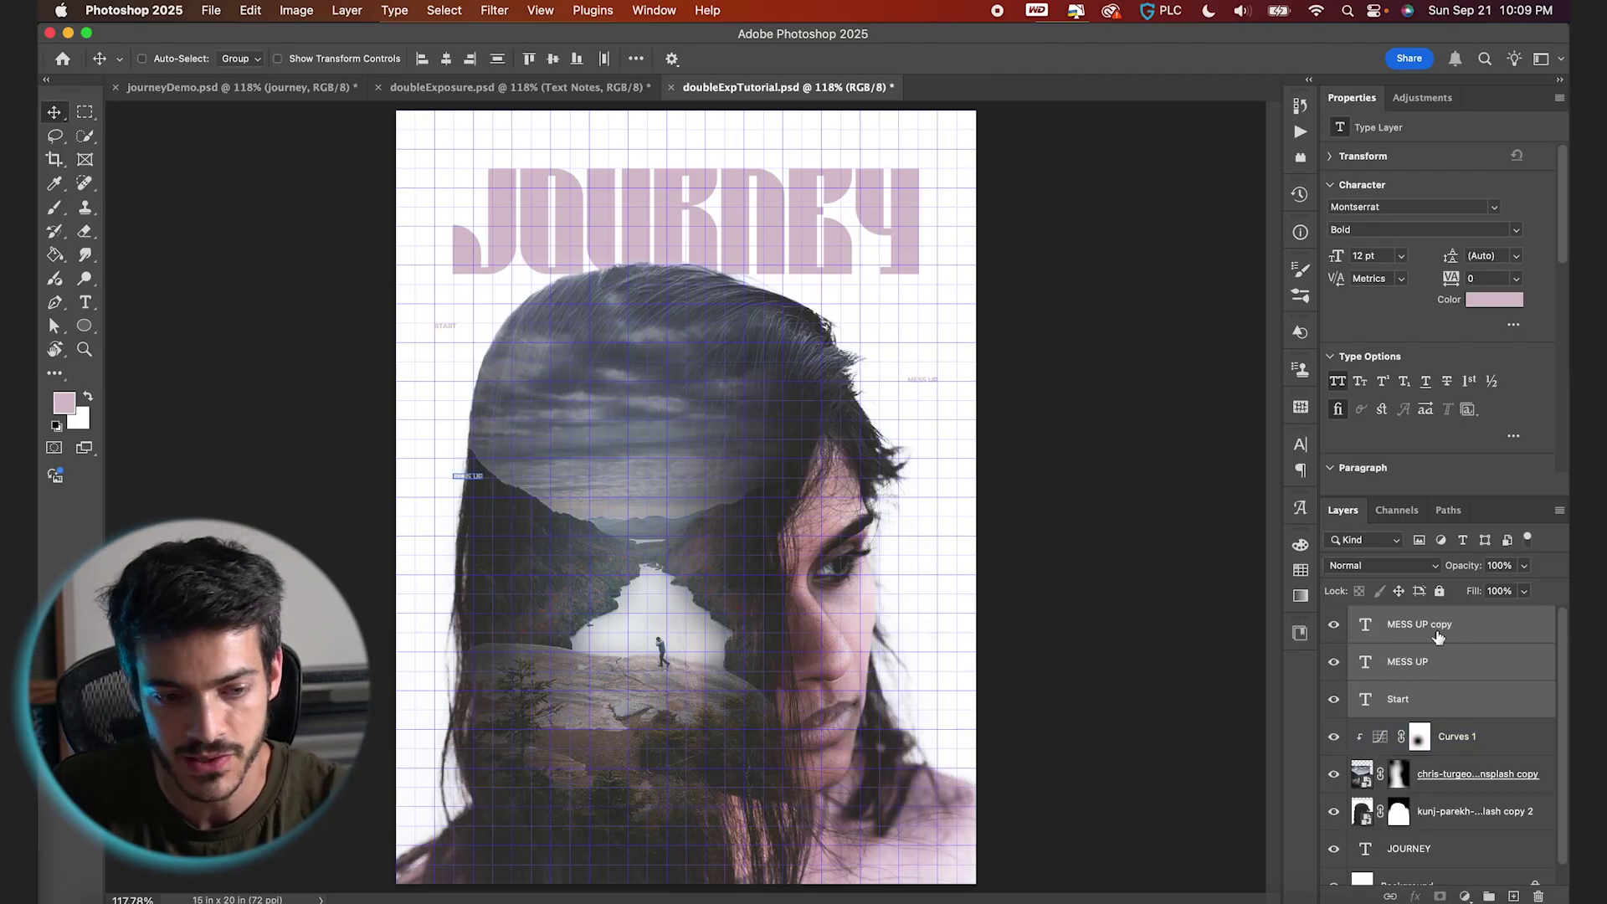
{"action": "left_click", "coordinate": [1409, 624]}
{"action": "left_click_drag", "start_coordinate": [598, 544], "coordinate": [636, 500]}
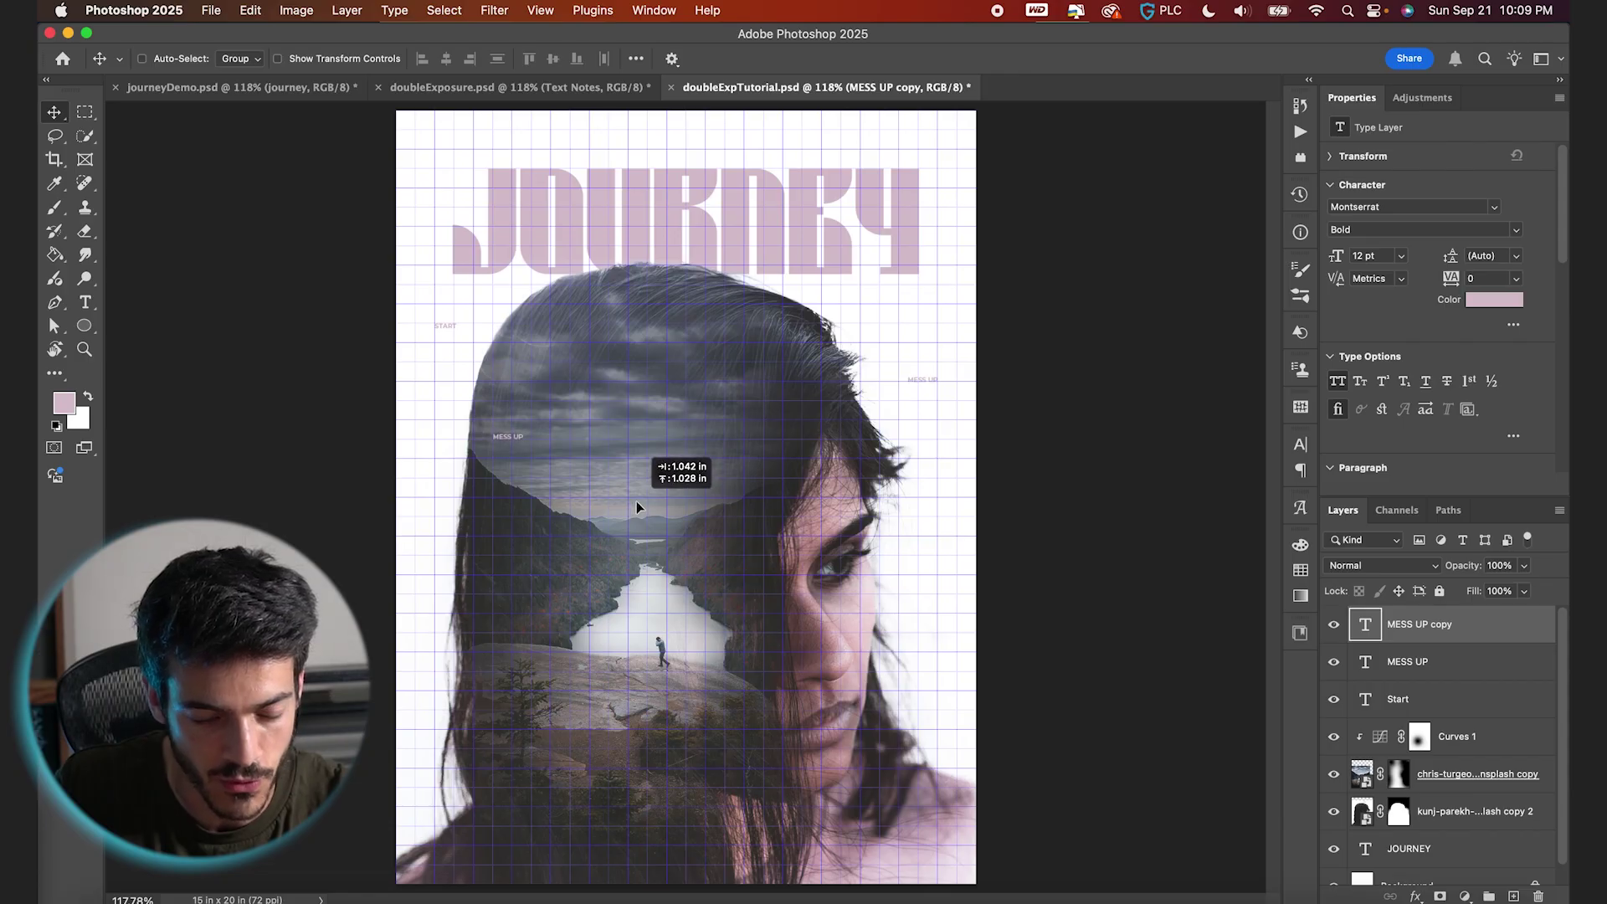
{"action": "scroll", "coordinate": [636, 500], "scroll_direction": "up", "scroll_amount": 5}
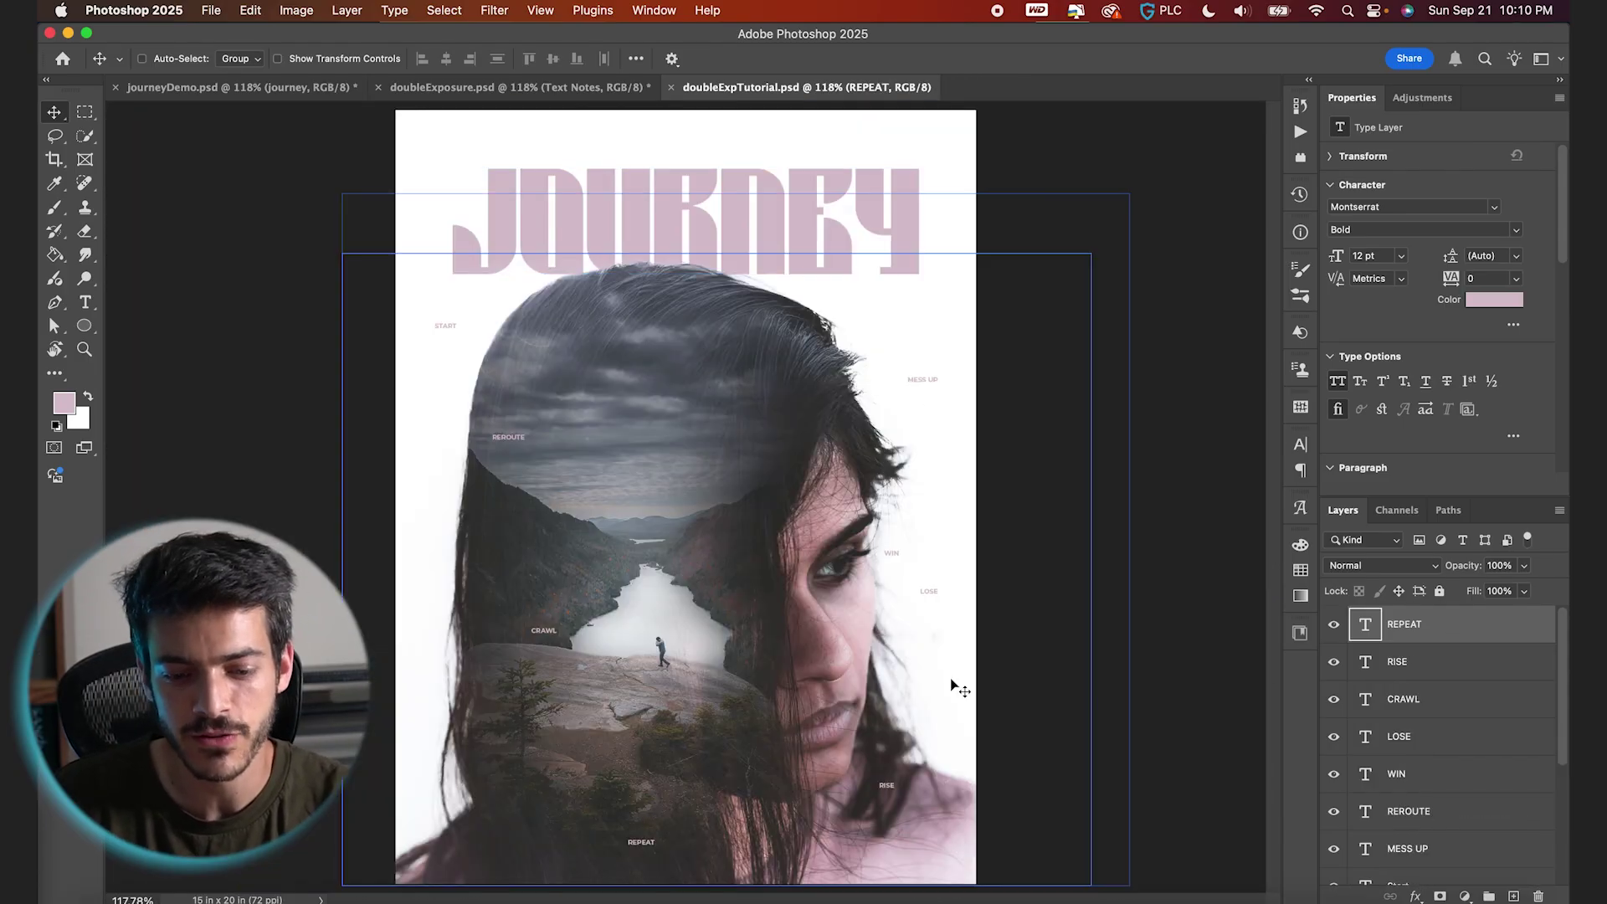
Step: Sample two colours from the lower portrait with the brush tool
{"action": "key", "text": "b"}
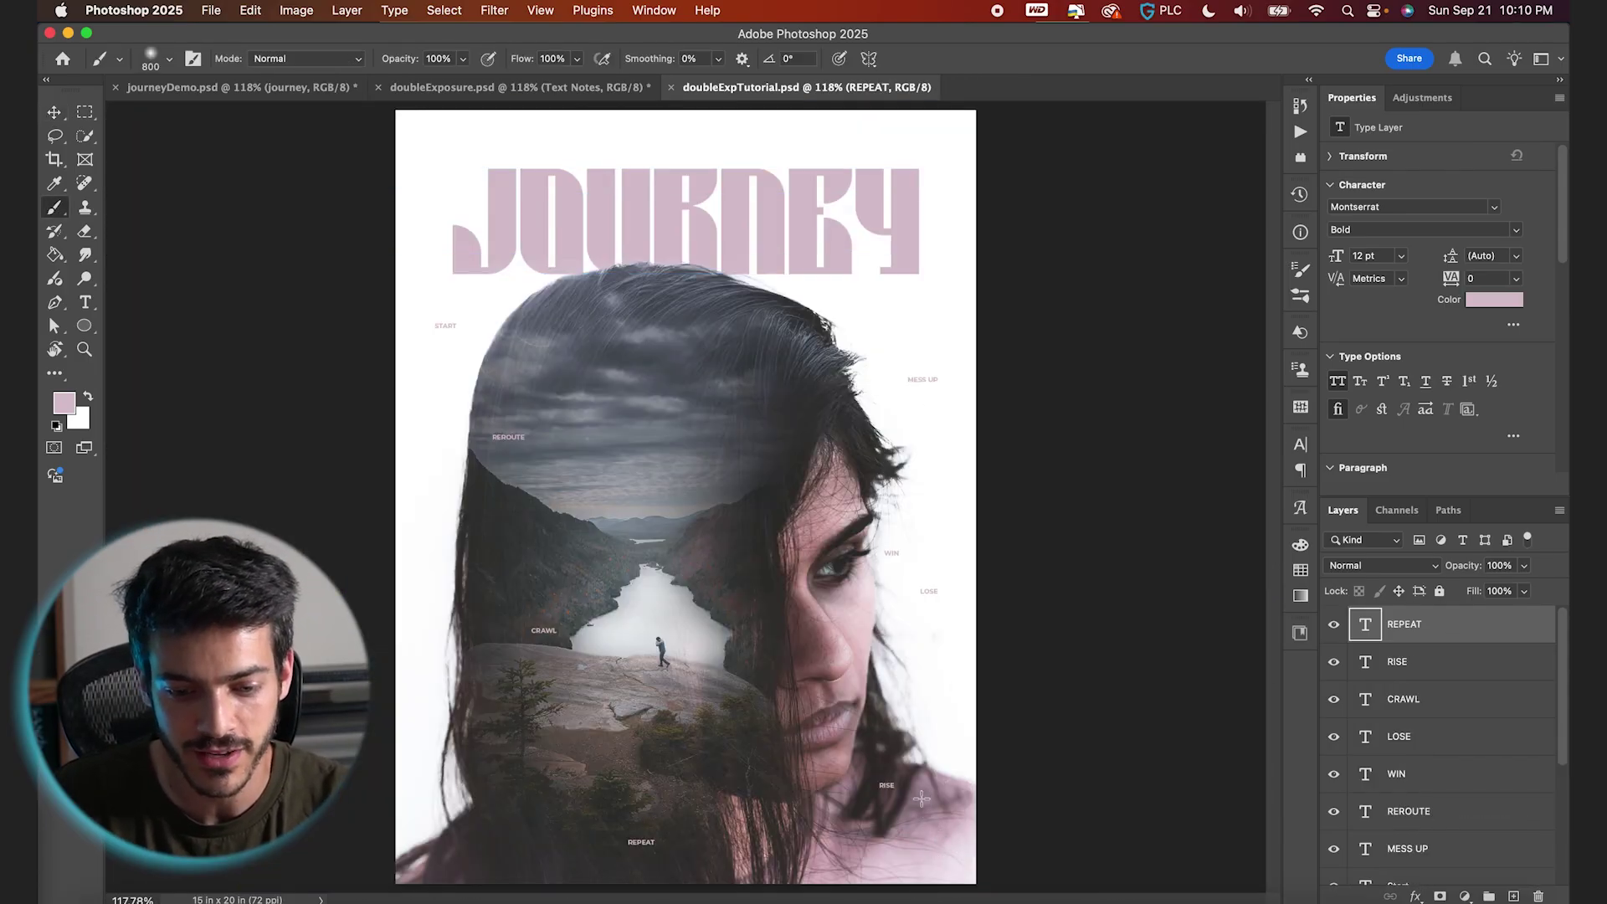
{"action": "scroll", "coordinate": [940, 827], "scroll_direction": "up", "scroll_amount": 3}
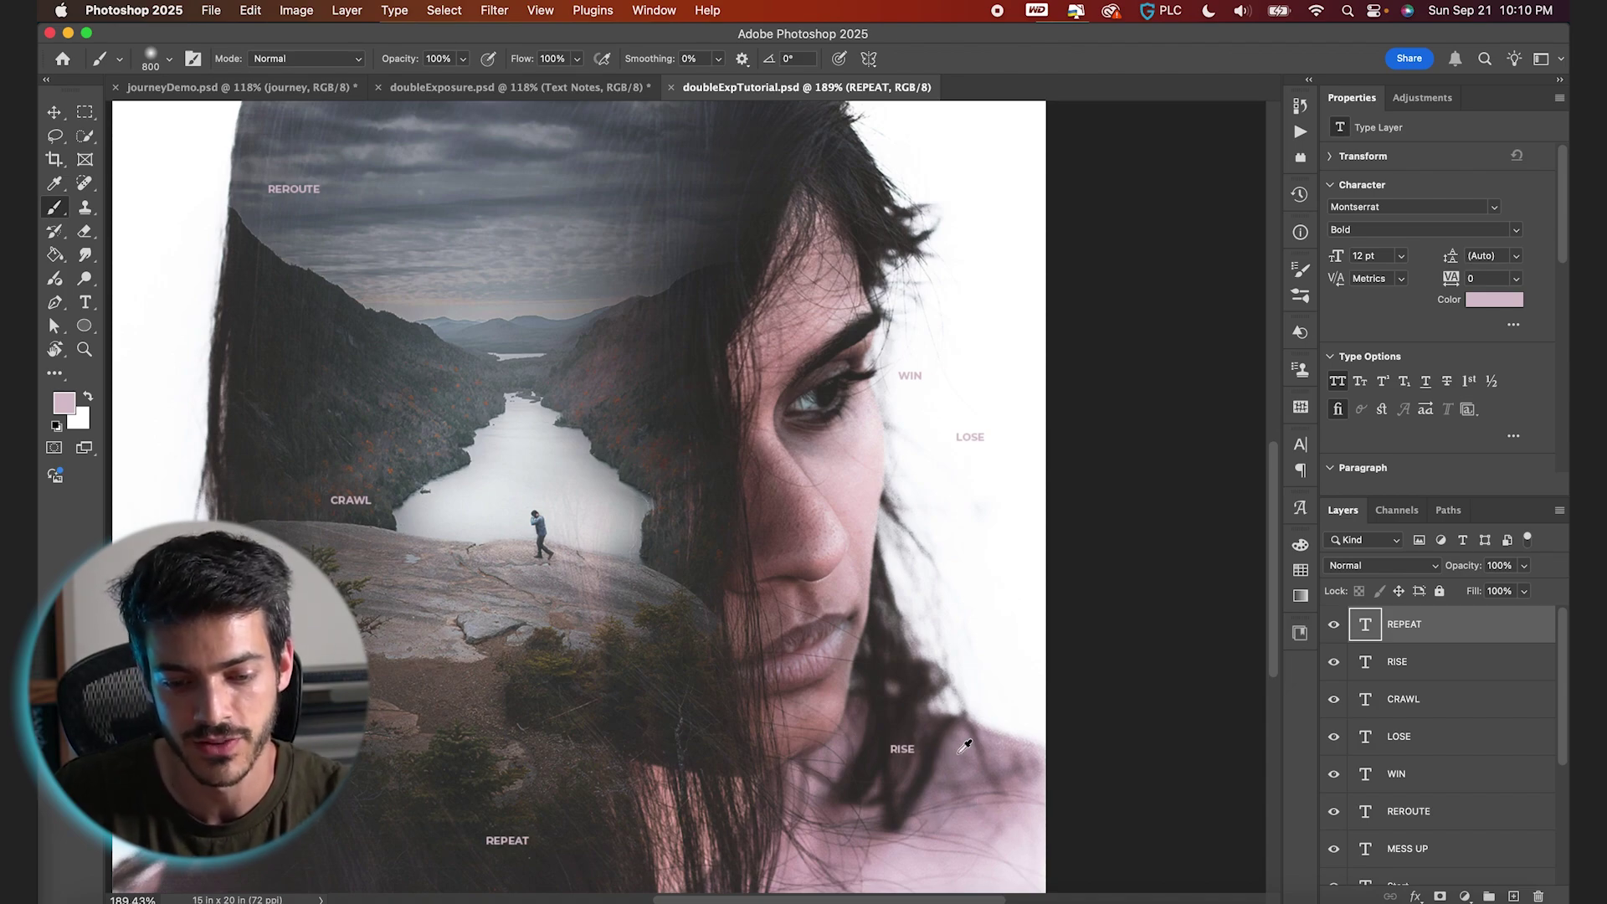
{"action": "left_click", "coordinate": [967, 819], "text": "alt"}
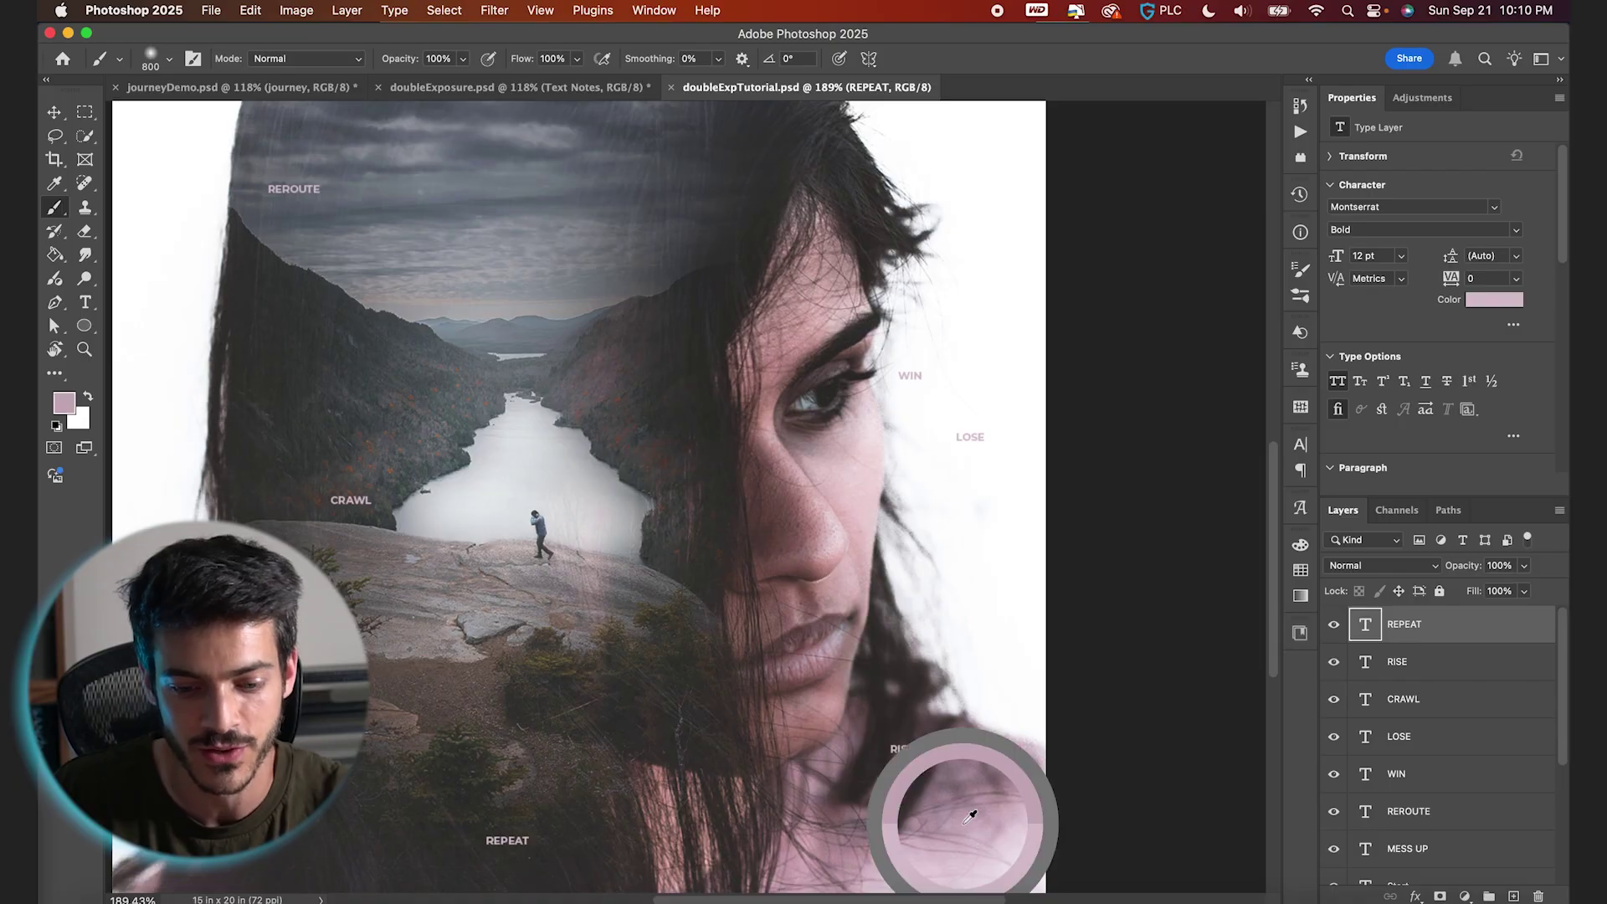
{"action": "left_click", "coordinate": [936, 854], "text": "alt"}
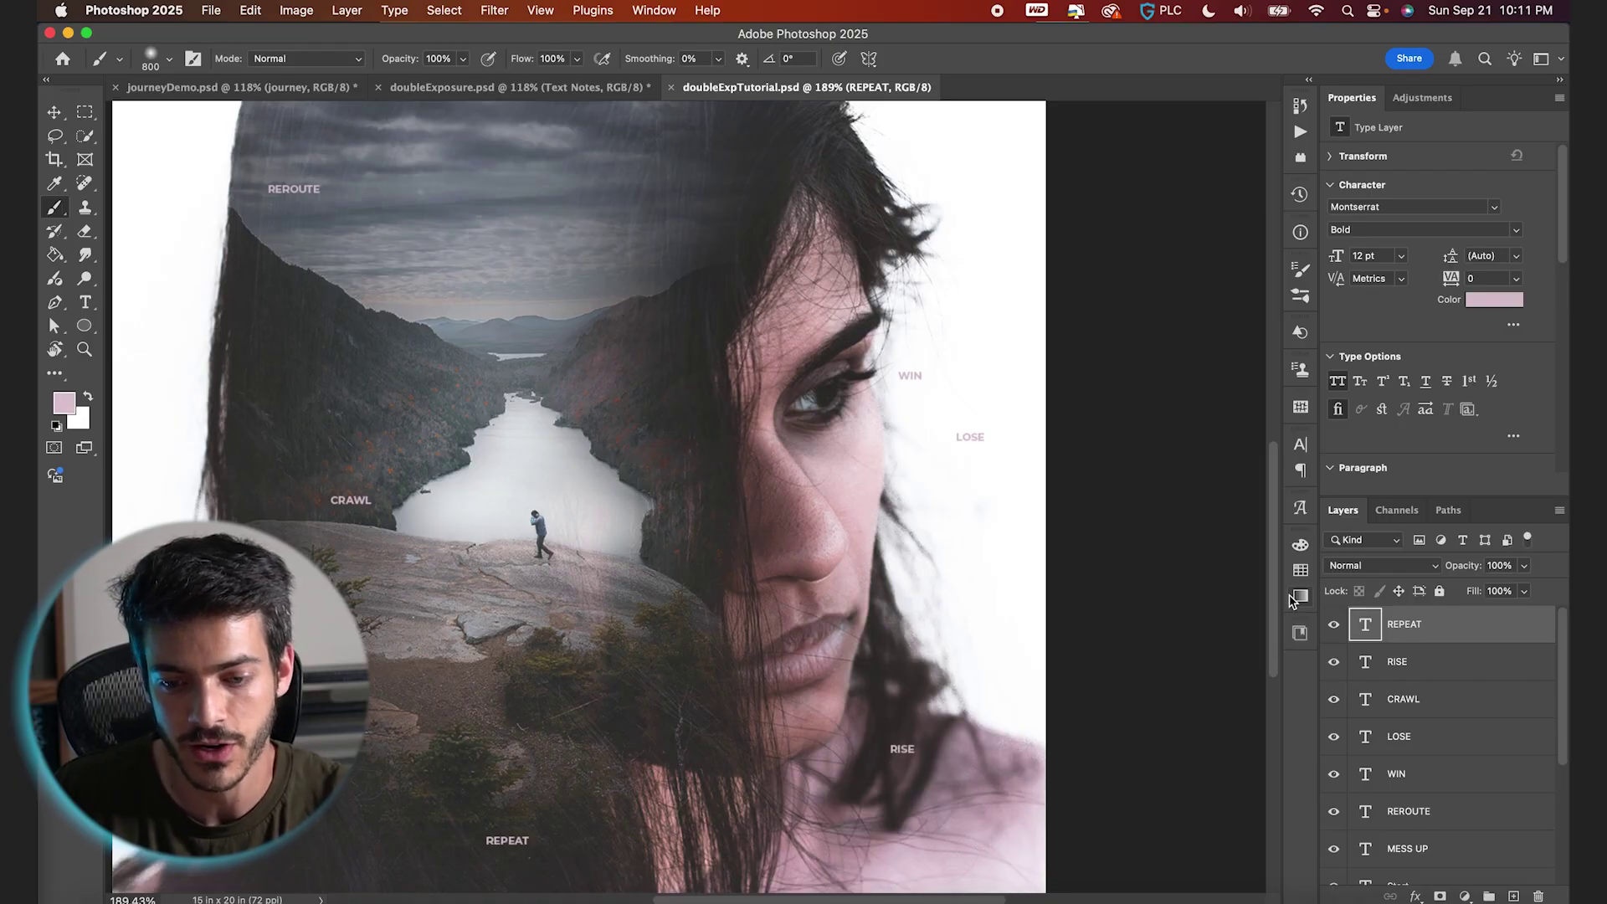
{"action": "key", "text": "v"}
{"action": "key", "text": "super+0"}
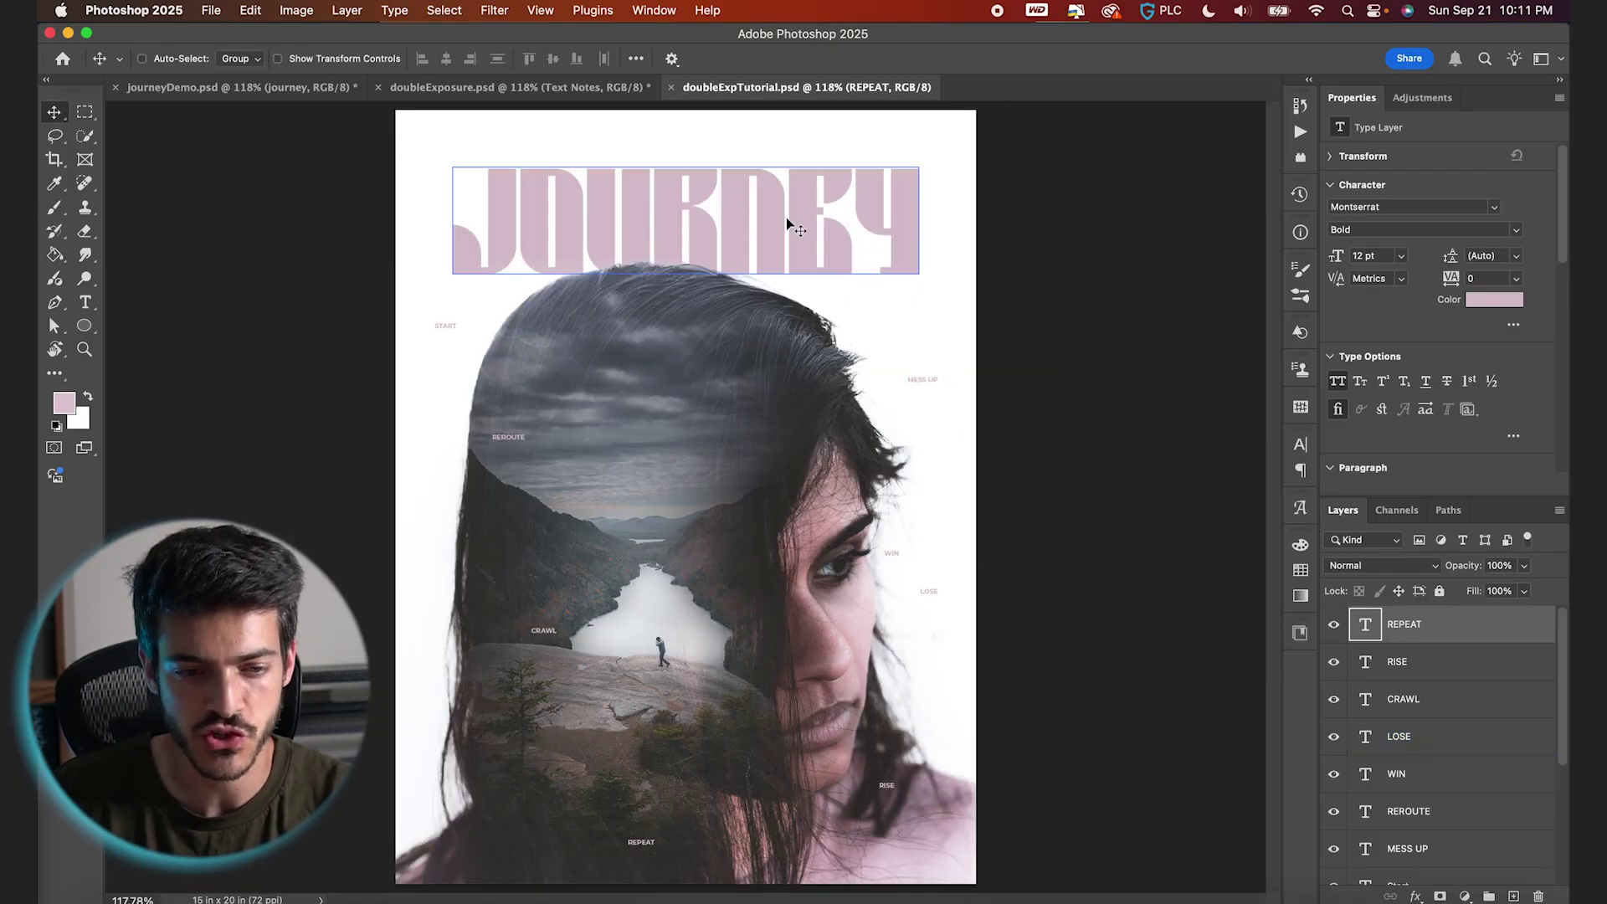
Step: Duplicate the JOURNEY title and scale the original up to about 159%
{"action": "scroll", "coordinate": [1423, 753], "scroll_direction": "down", "scroll_amount": 5}
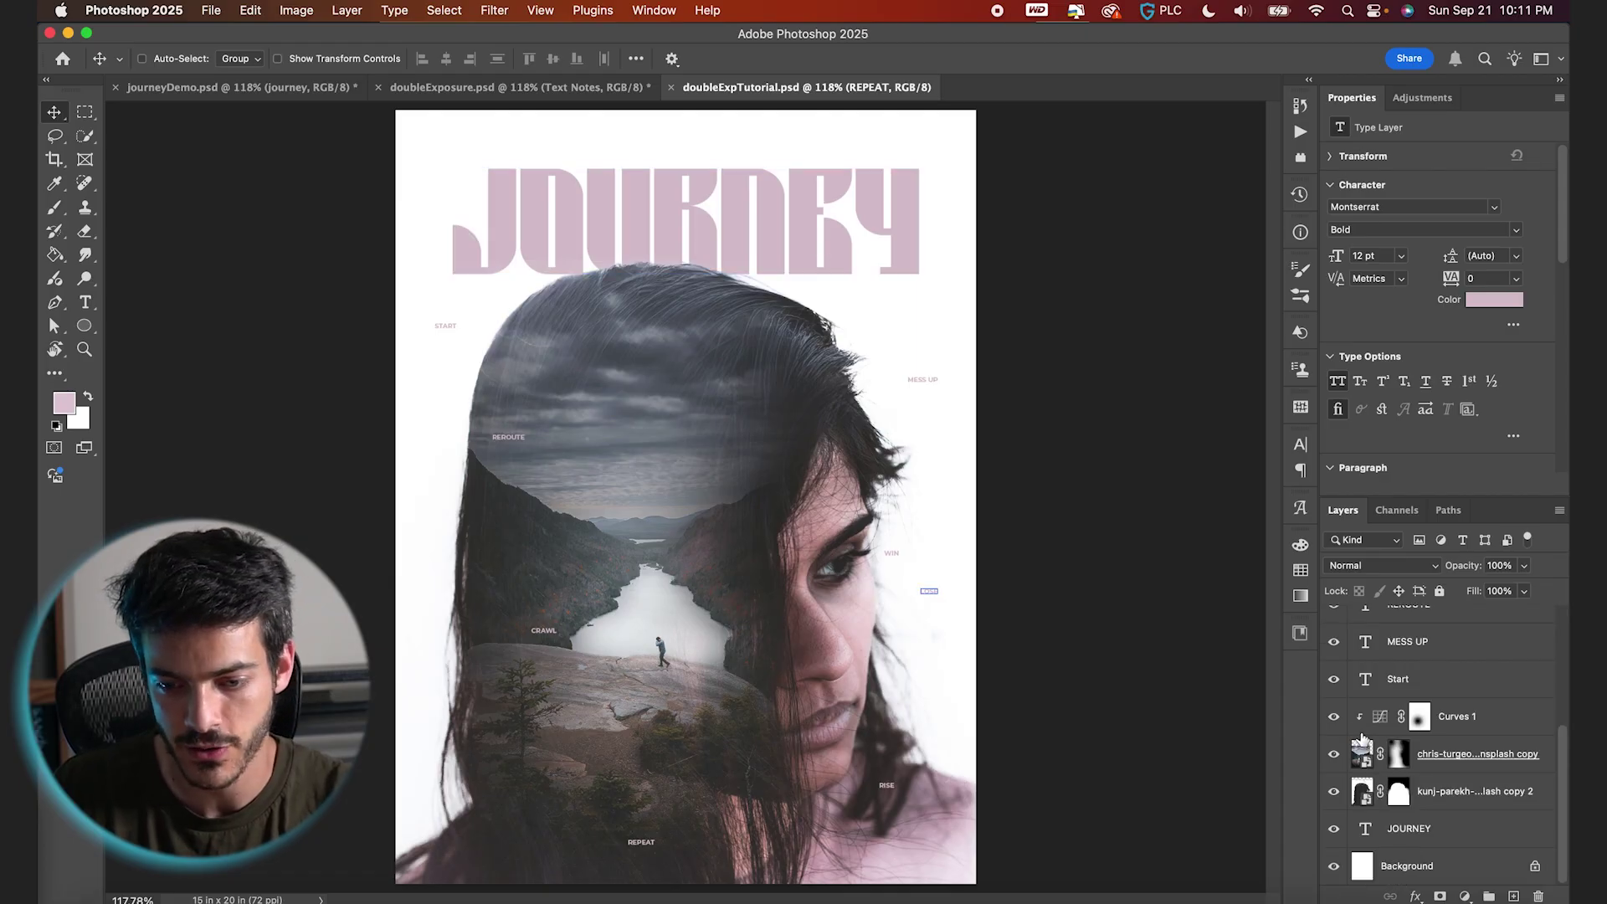
{"action": "left_click", "coordinate": [1364, 838]}
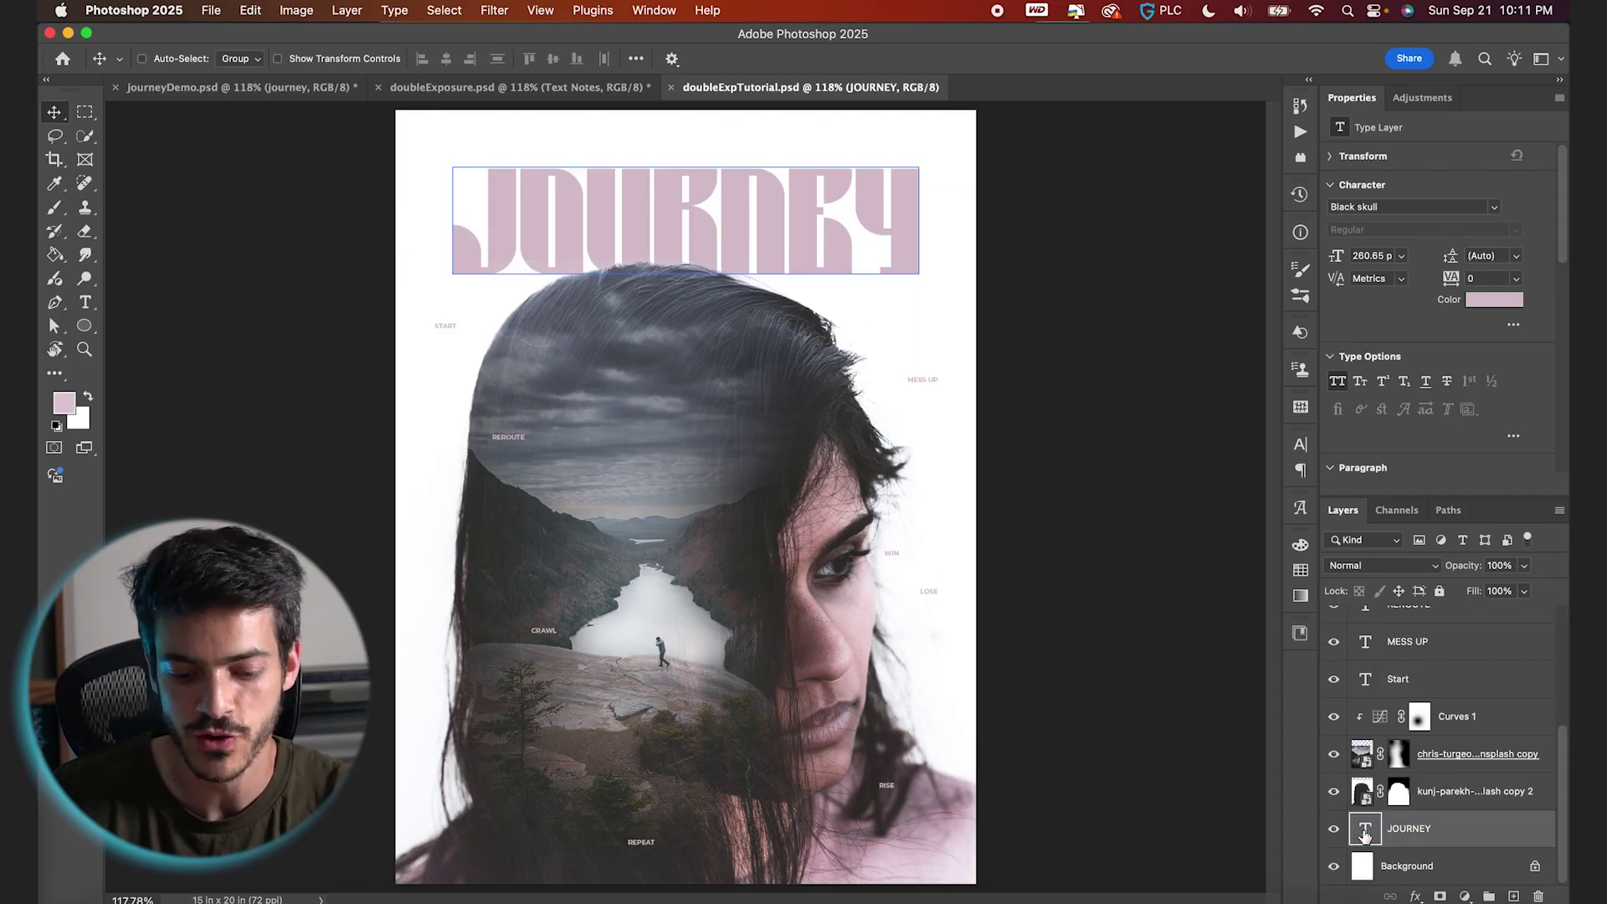
{"action": "key", "text": "super+j"}
{"action": "left_click", "coordinate": [1398, 846]}
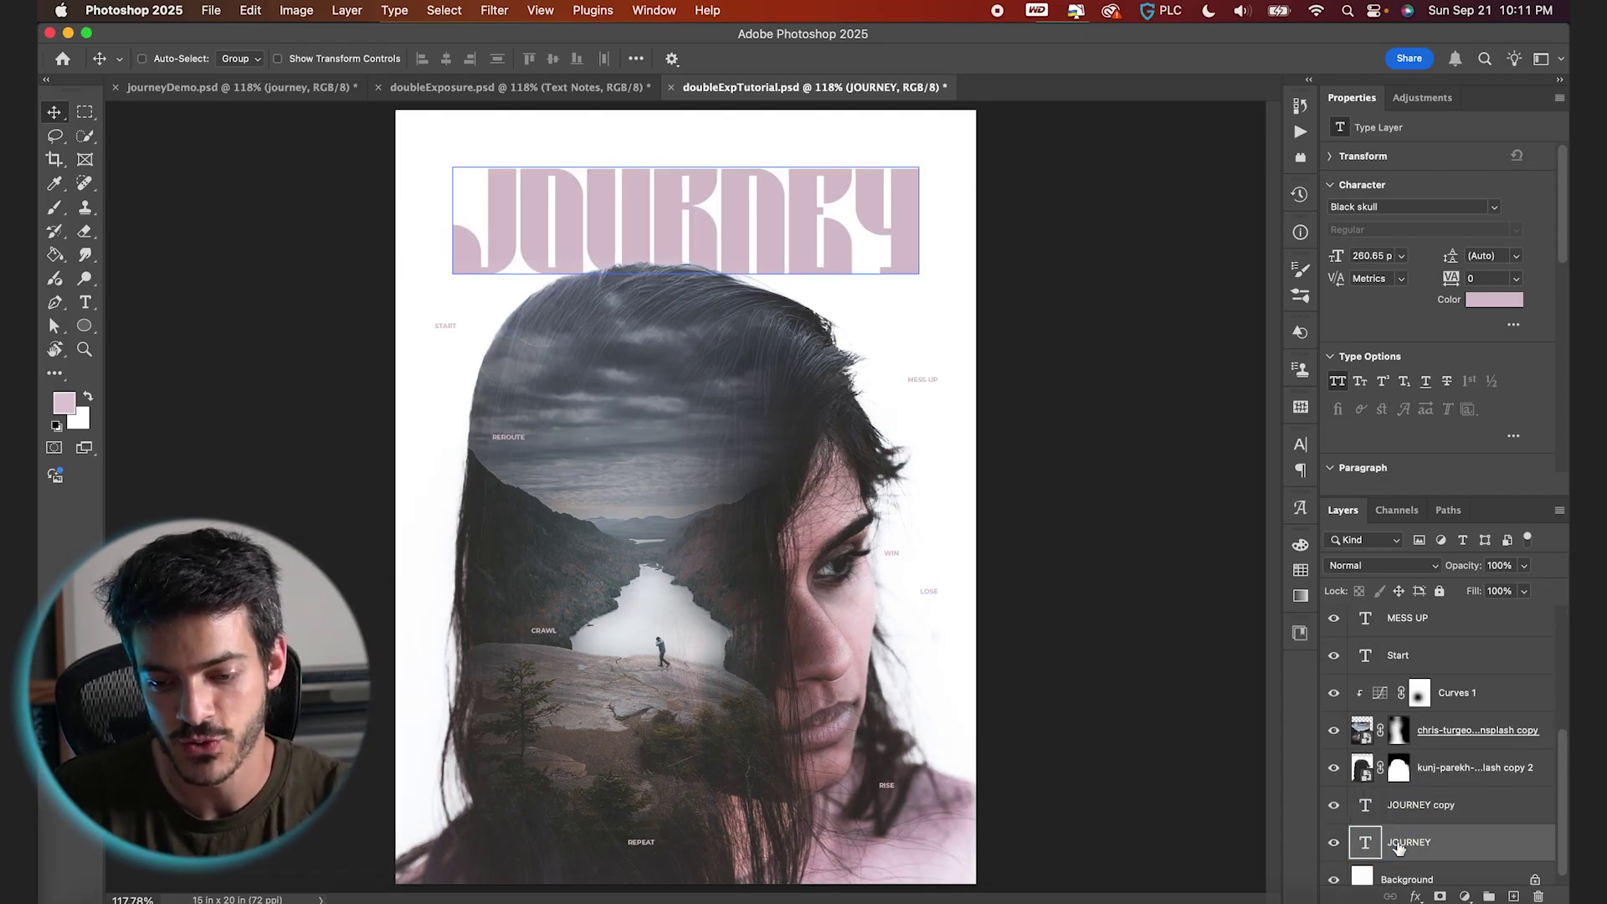
{"action": "key", "text": "super+t"}
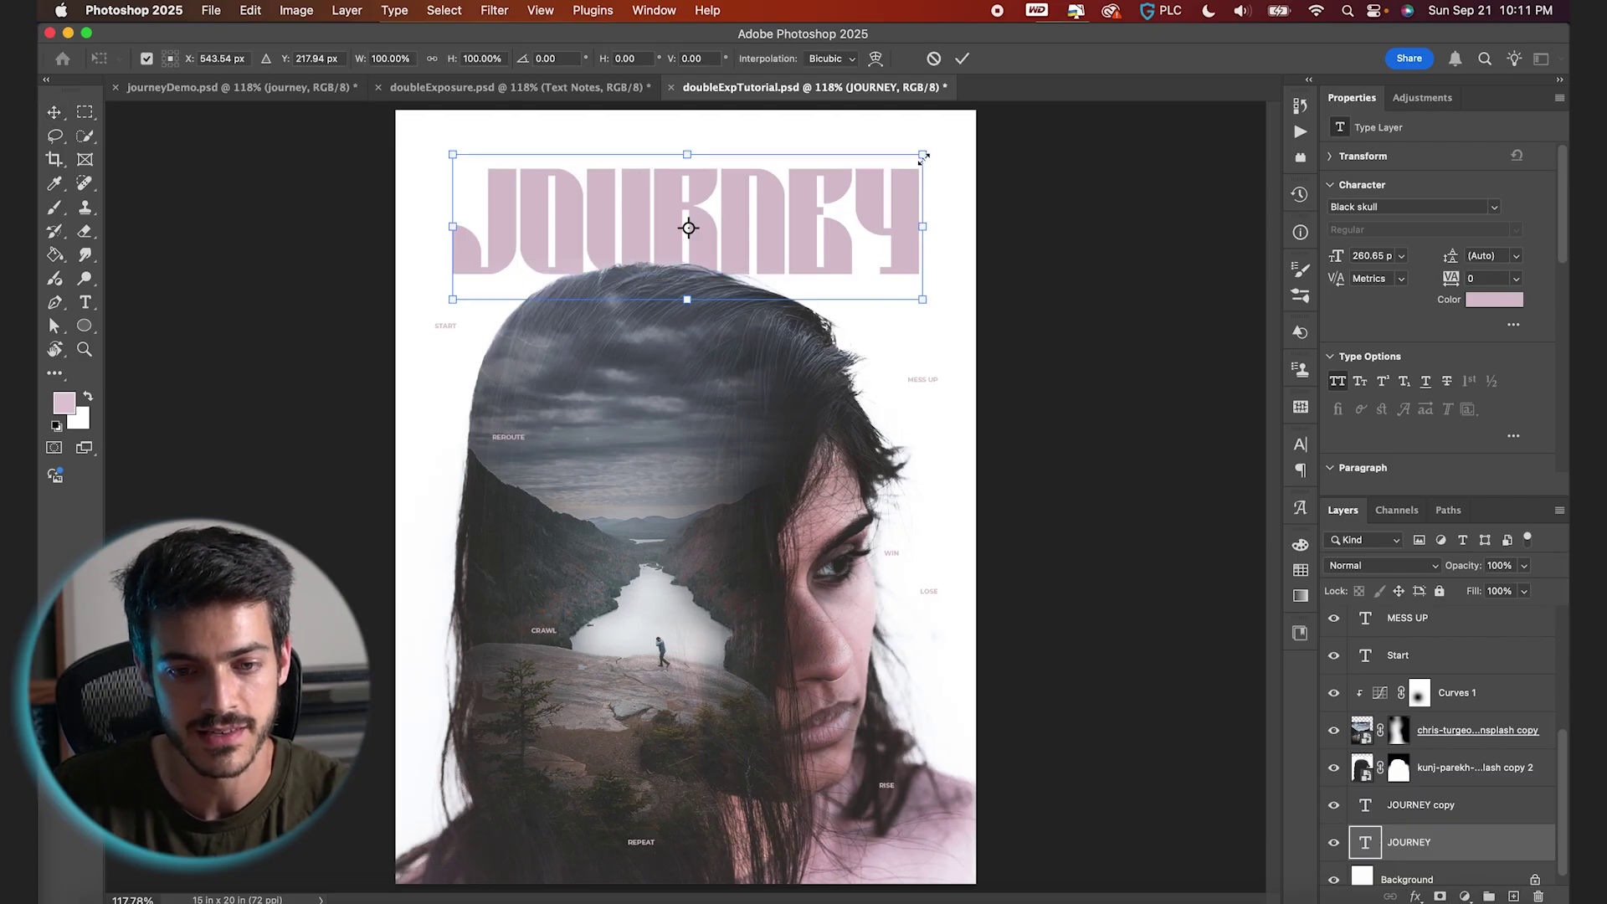
{"action": "left_click_drag", "start_coordinate": [923, 157], "coordinate": [1060, 111]}
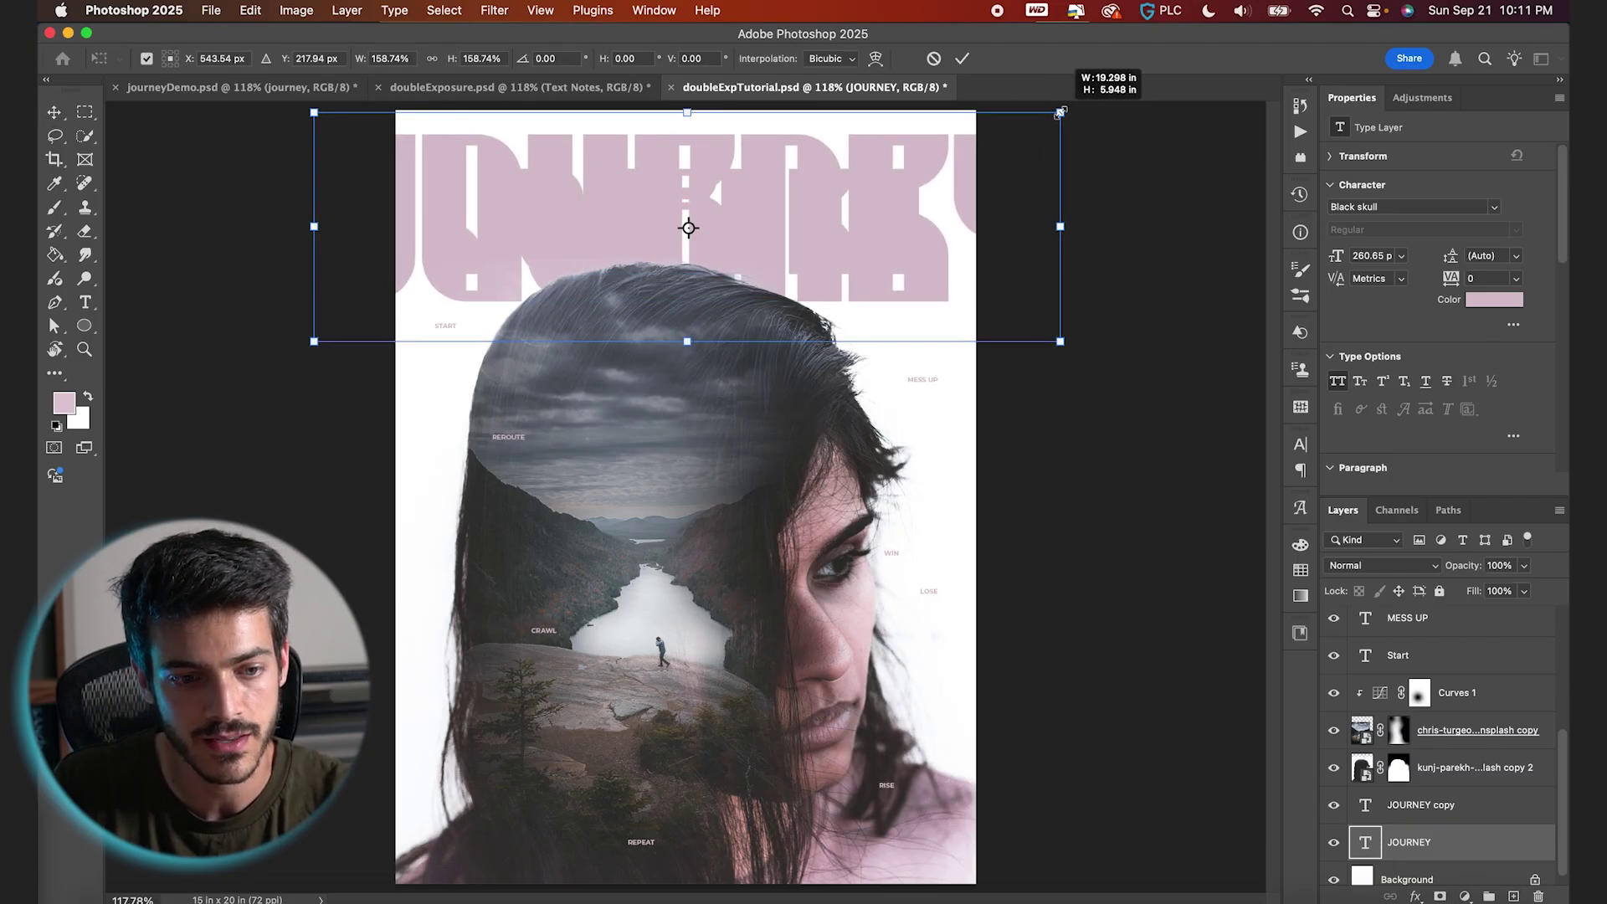
Step: Give the enlarged JOURNEY a pink Stroke effect and 0% fill, leaving only its outline
{"action": "left_click", "coordinate": [1415, 897]}
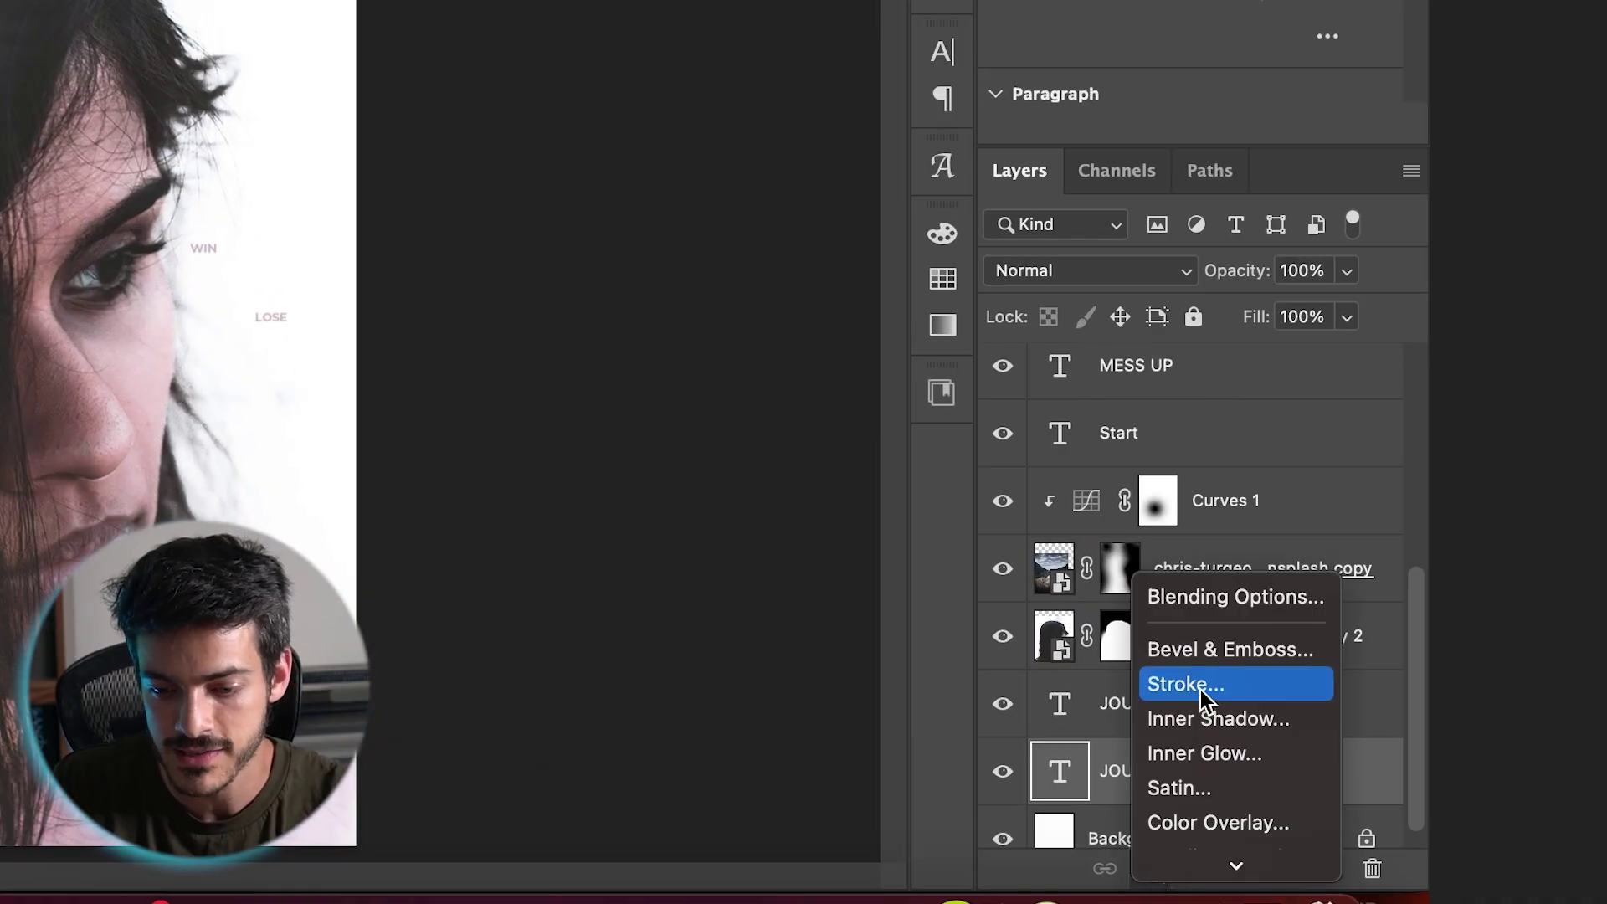
{"action": "left_click", "coordinate": [1200, 687]}
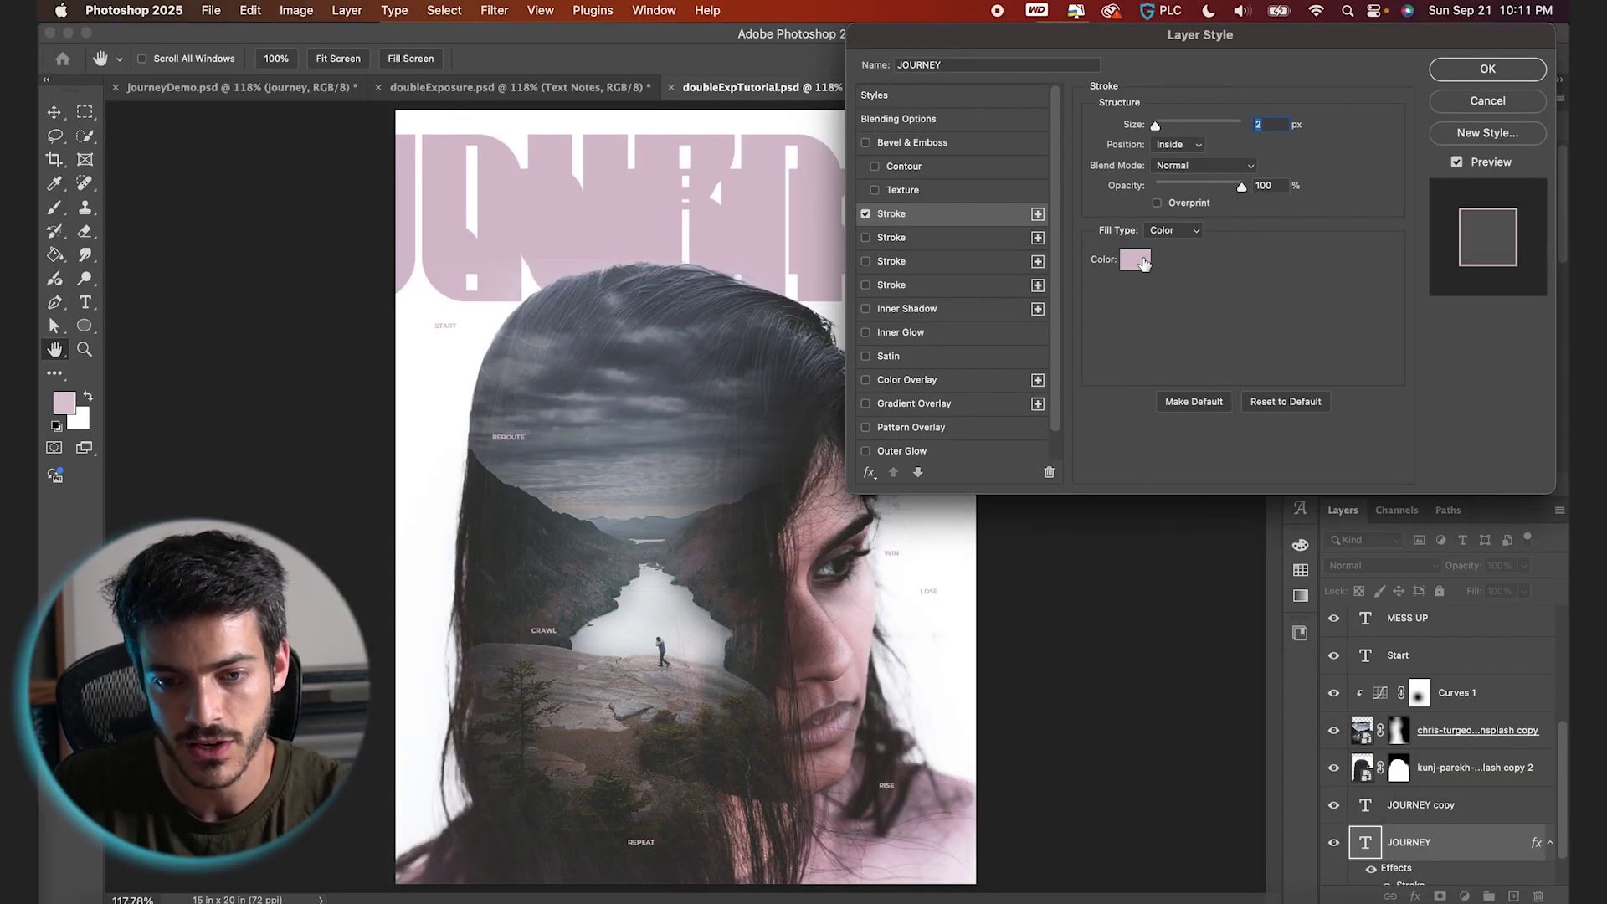
{"action": "left_click", "coordinate": [1143, 261]}
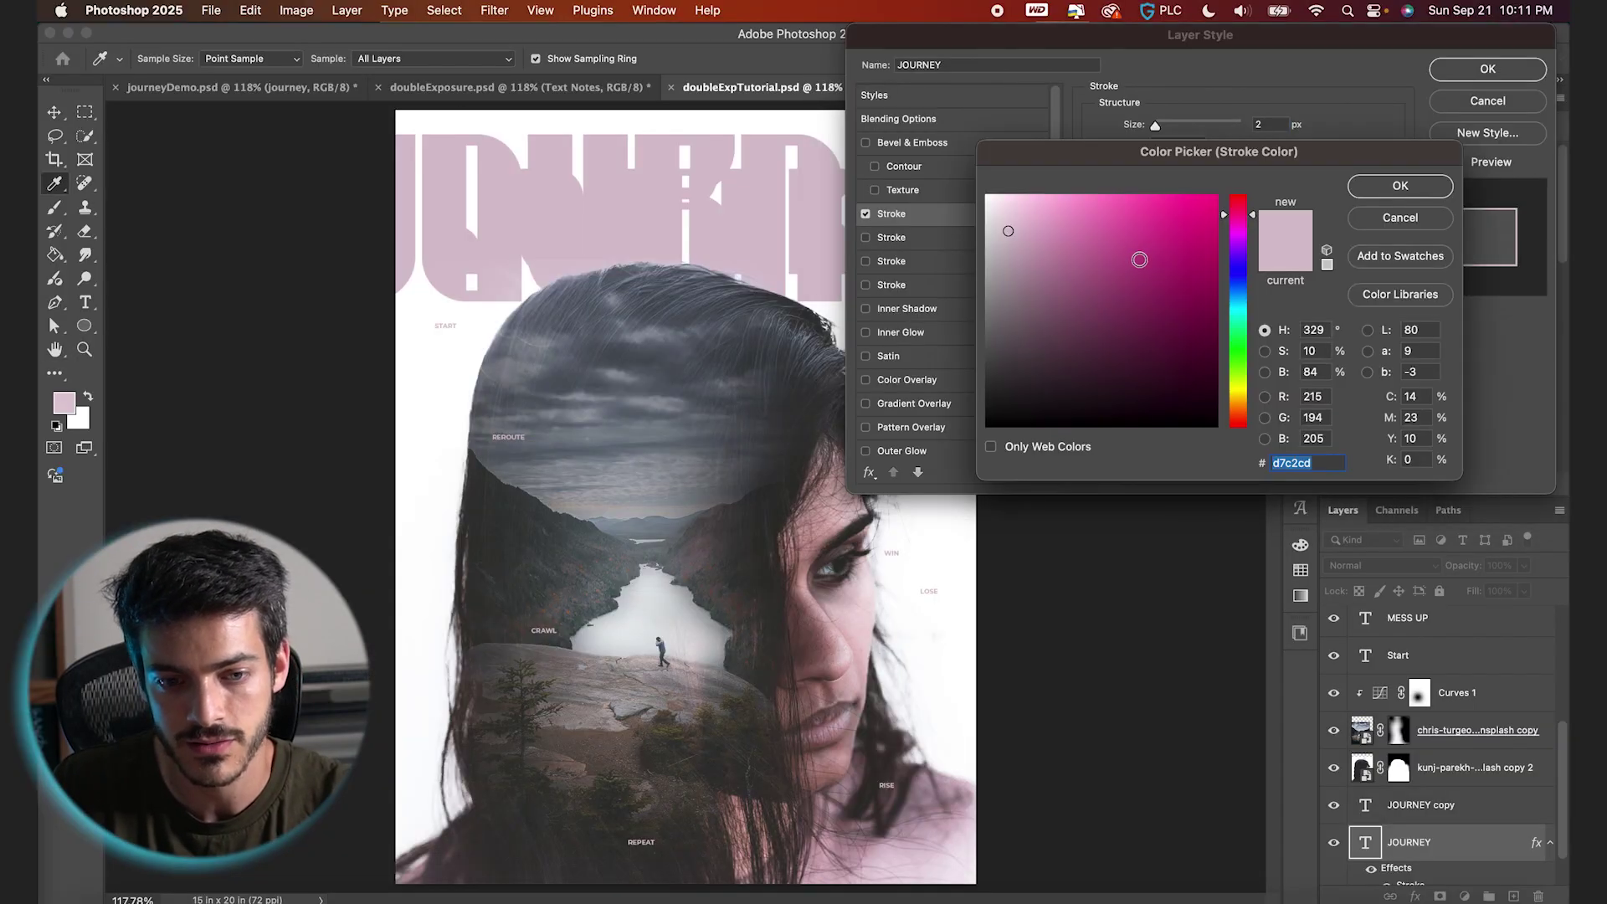
{"action": "key", "text": "Return"}
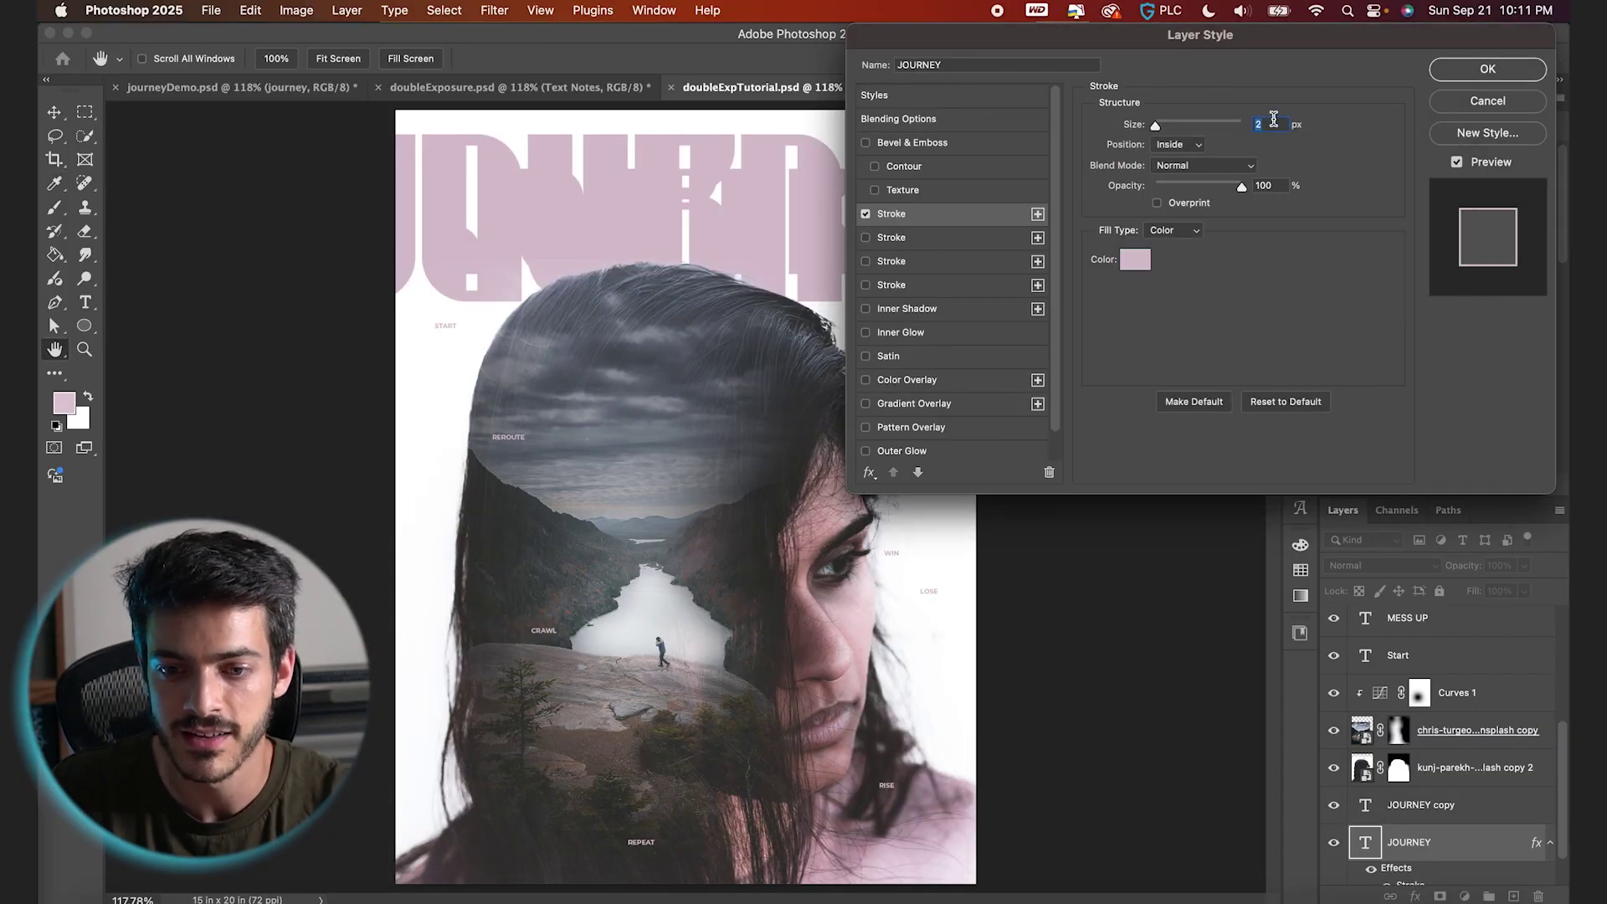
{"action": "key", "text": "Return"}
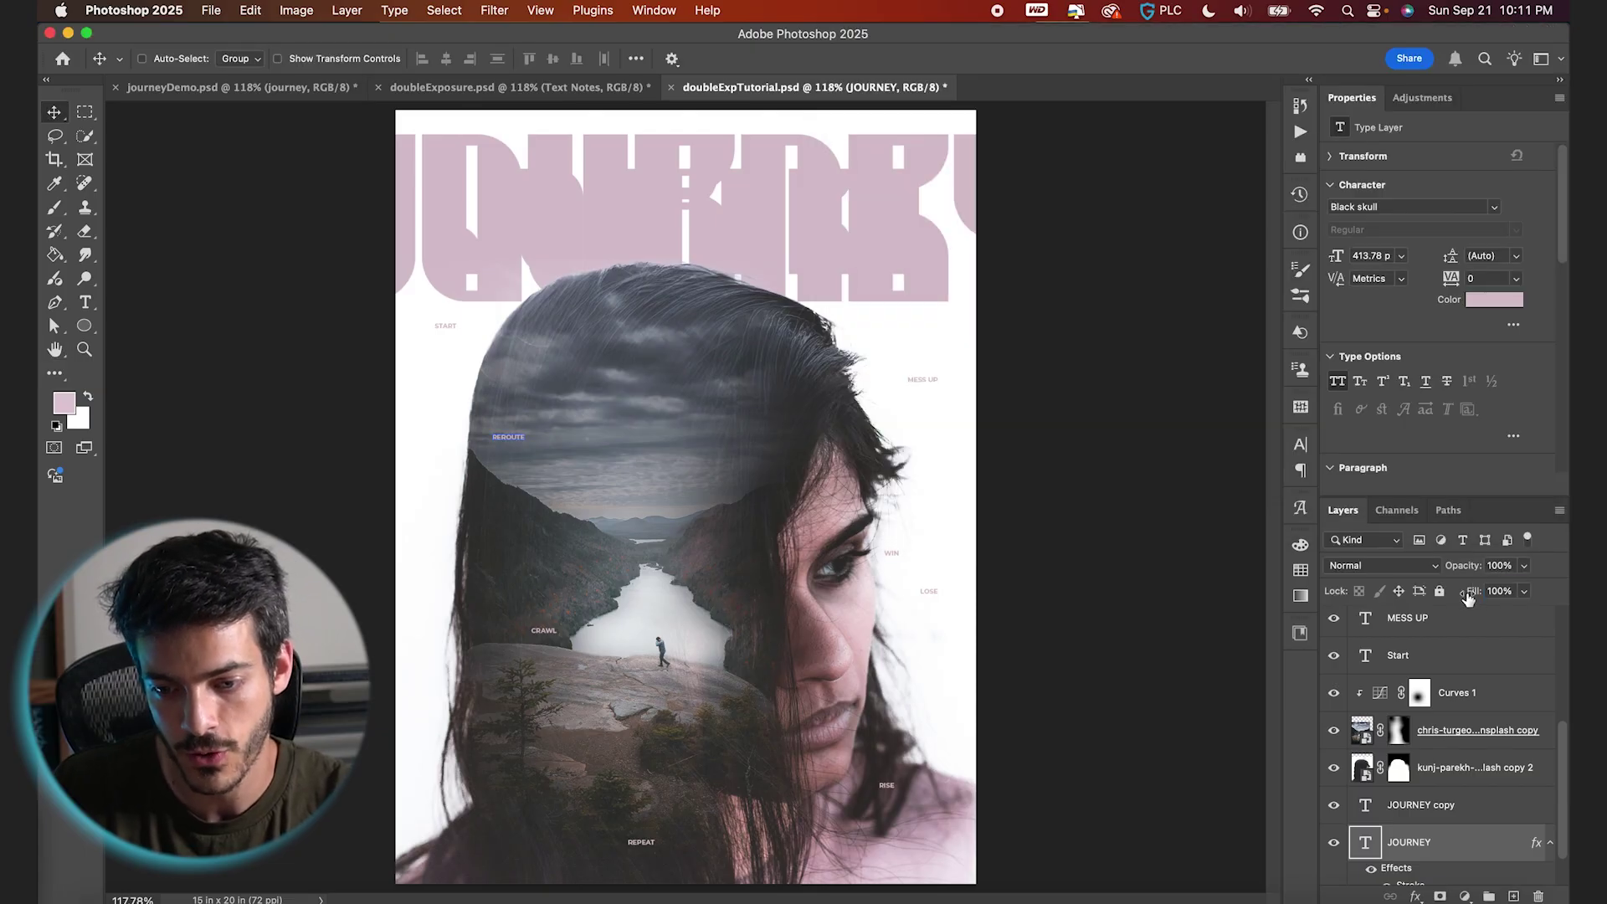
{"action": "left_click_drag", "start_coordinate": [1468, 597], "coordinate": [845, 598]}
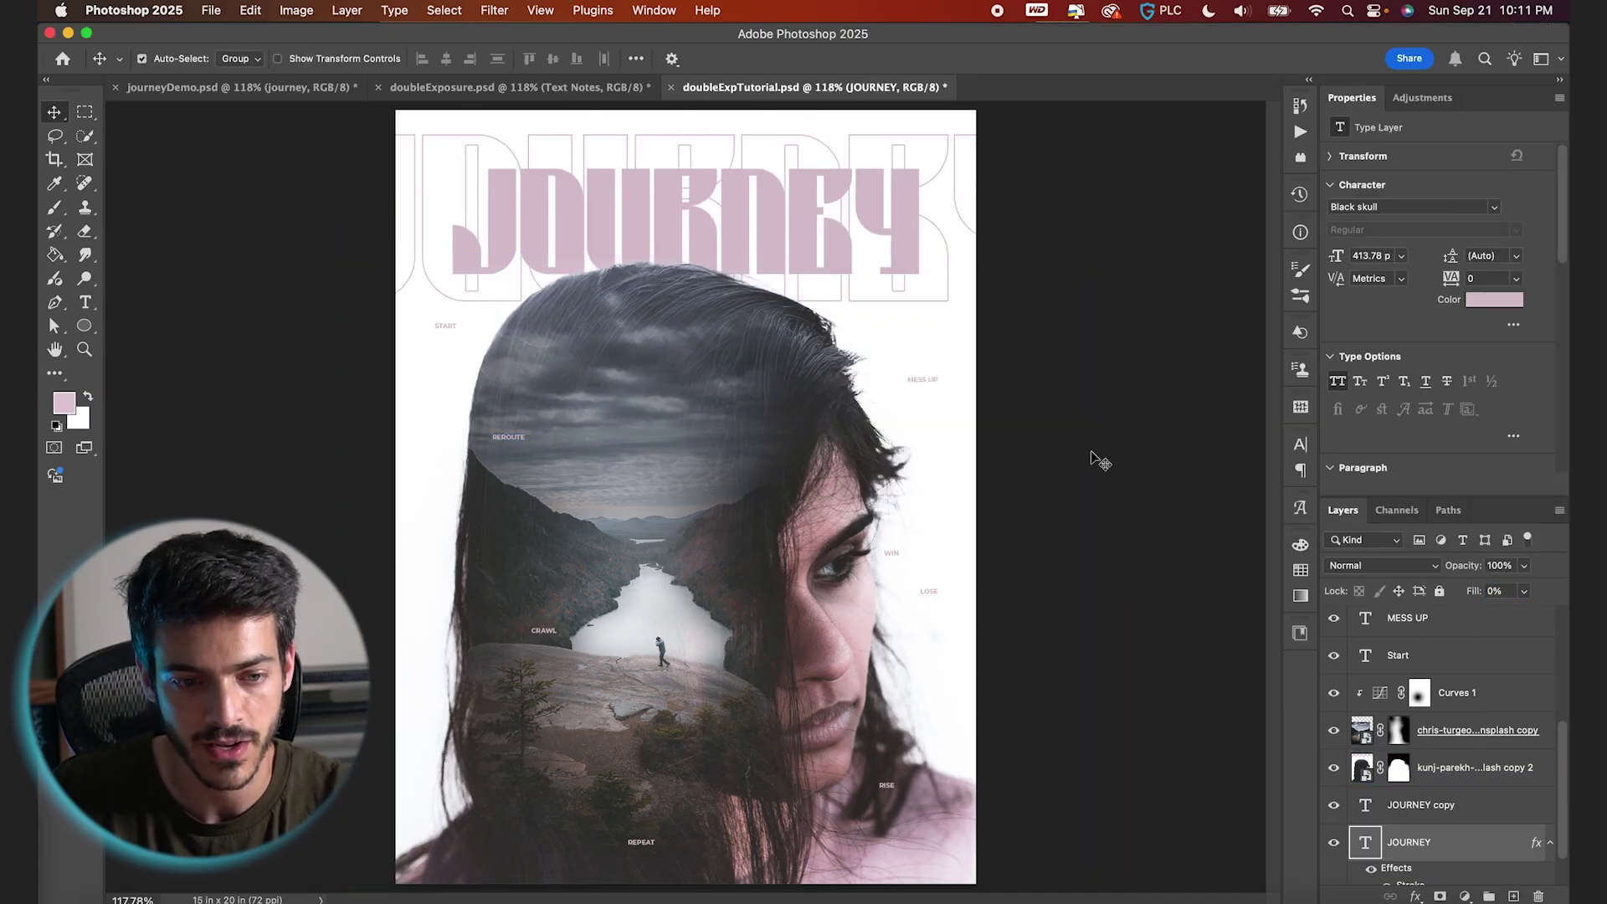
{"action": "key", "text": "super"}
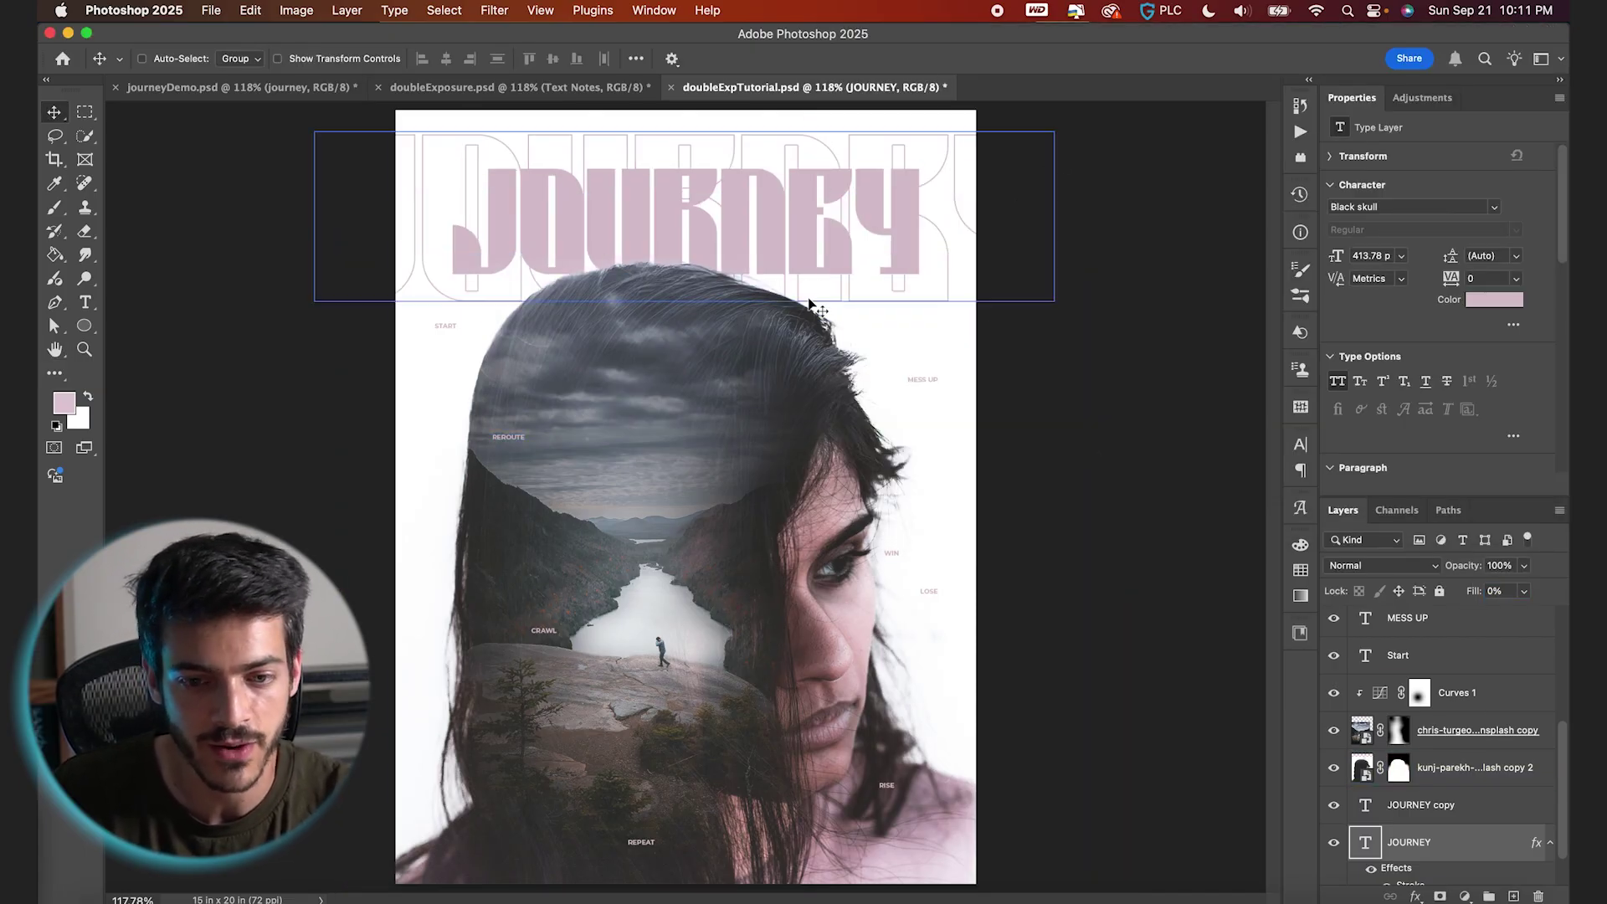
{"action": "left_click", "coordinate": [888, 249], "text": "super"}
{"action": "left_click", "coordinate": [945, 290], "text": "super"}
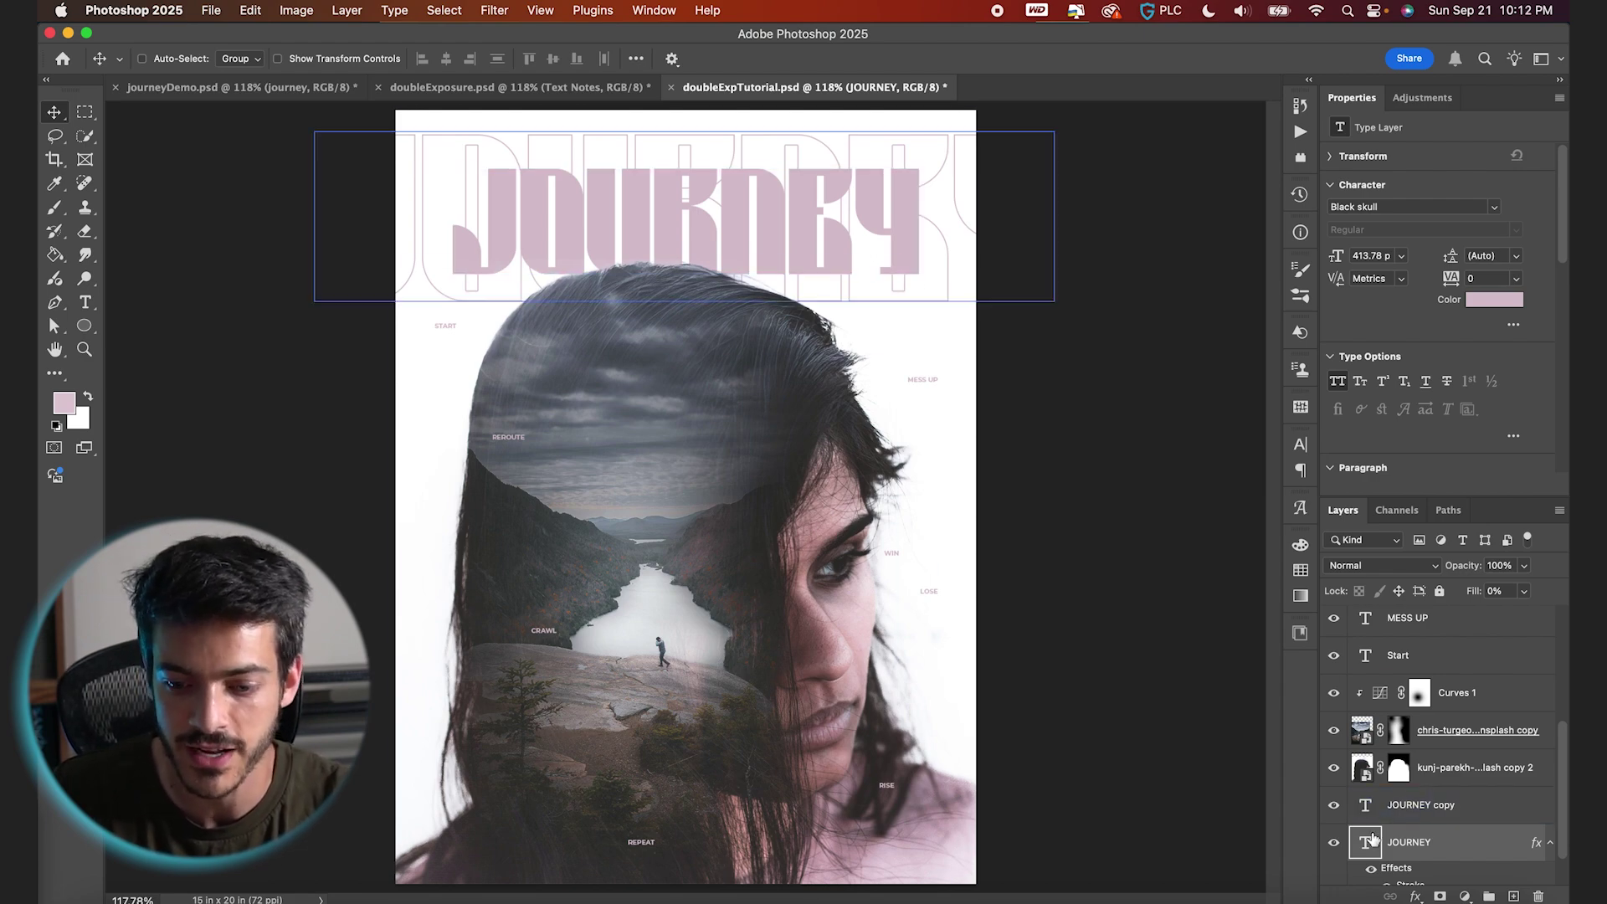
{"action": "scroll", "coordinate": [1365, 842], "scroll_direction": "down", "scroll_amount": 2}
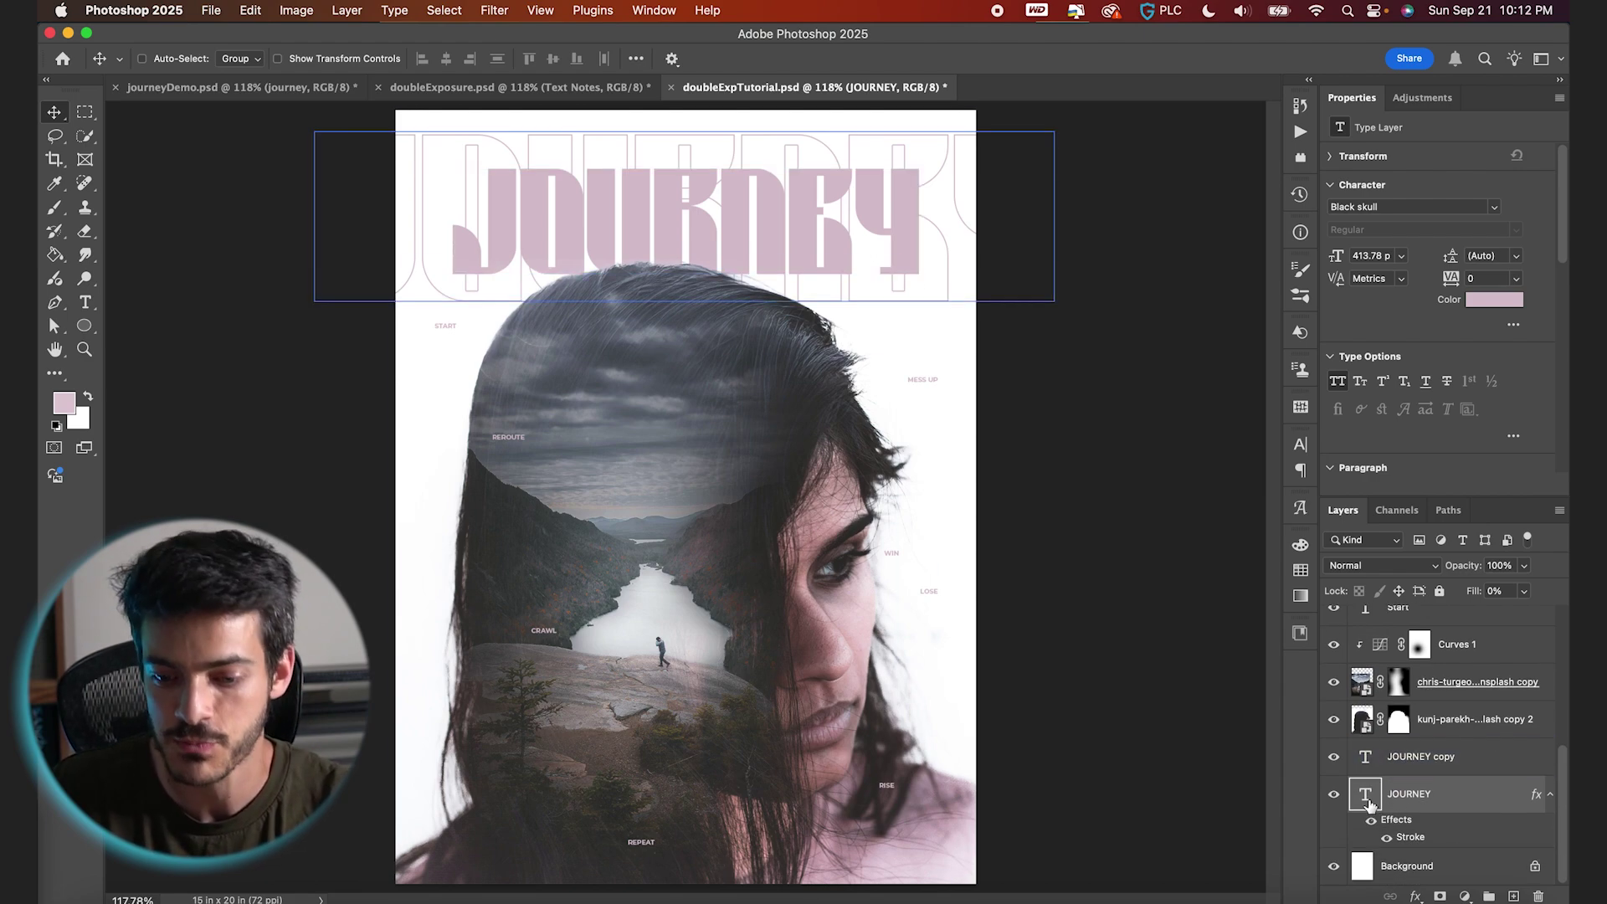
{"action": "left_click", "coordinate": [1489, 897]}
{"action": "key", "text": "m"}
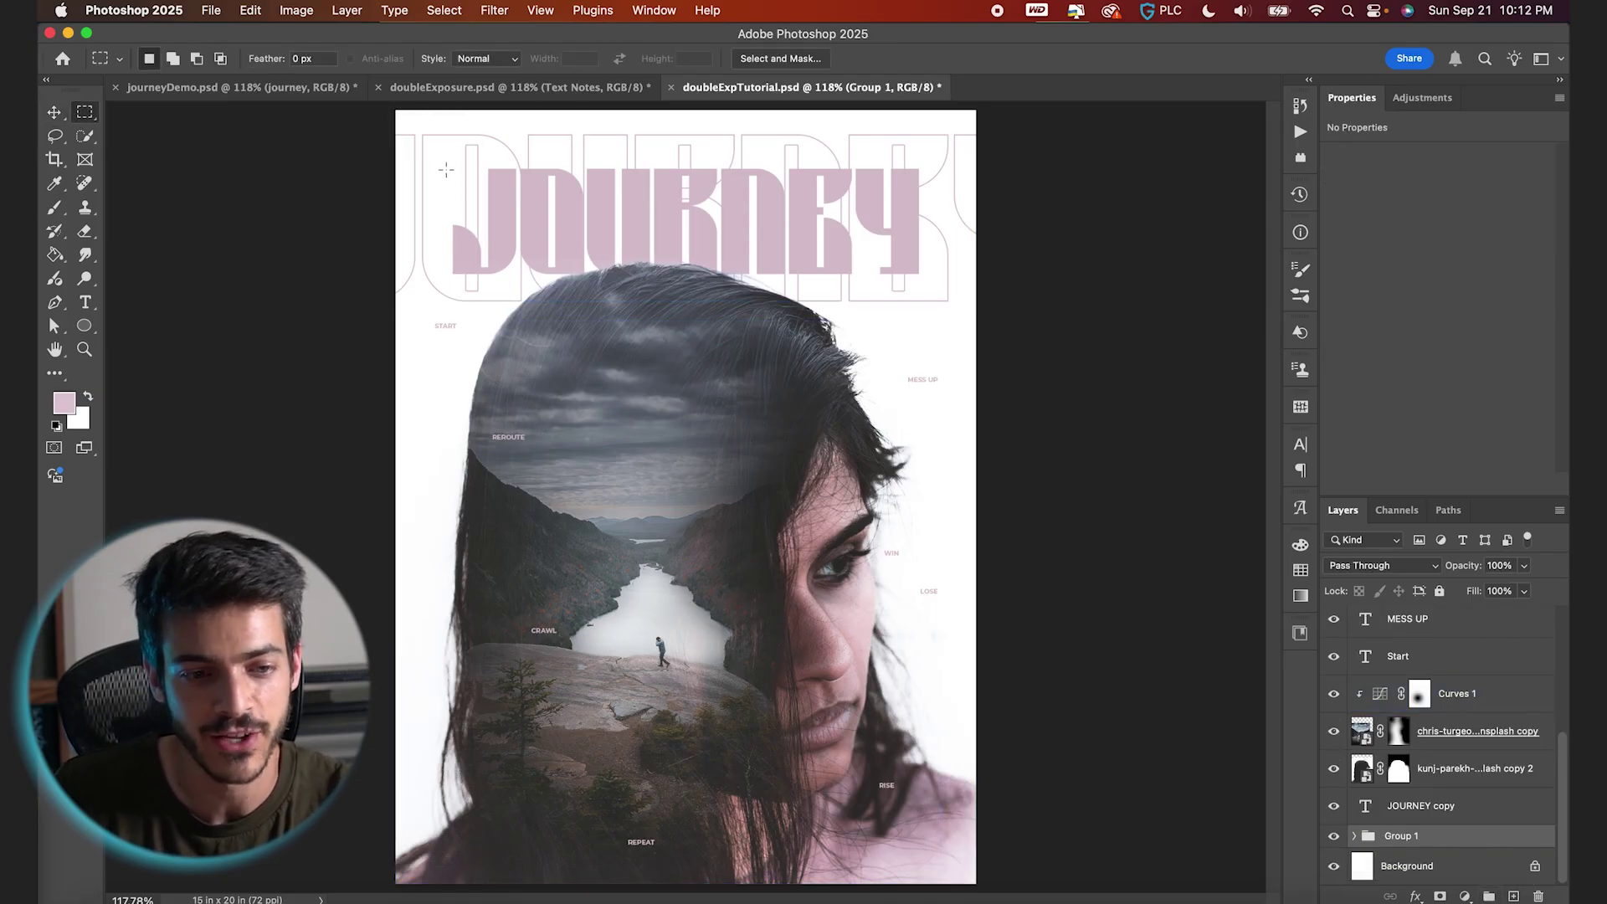
{"action": "left_click_drag", "start_coordinate": [440, 162], "coordinate": [930, 287]}
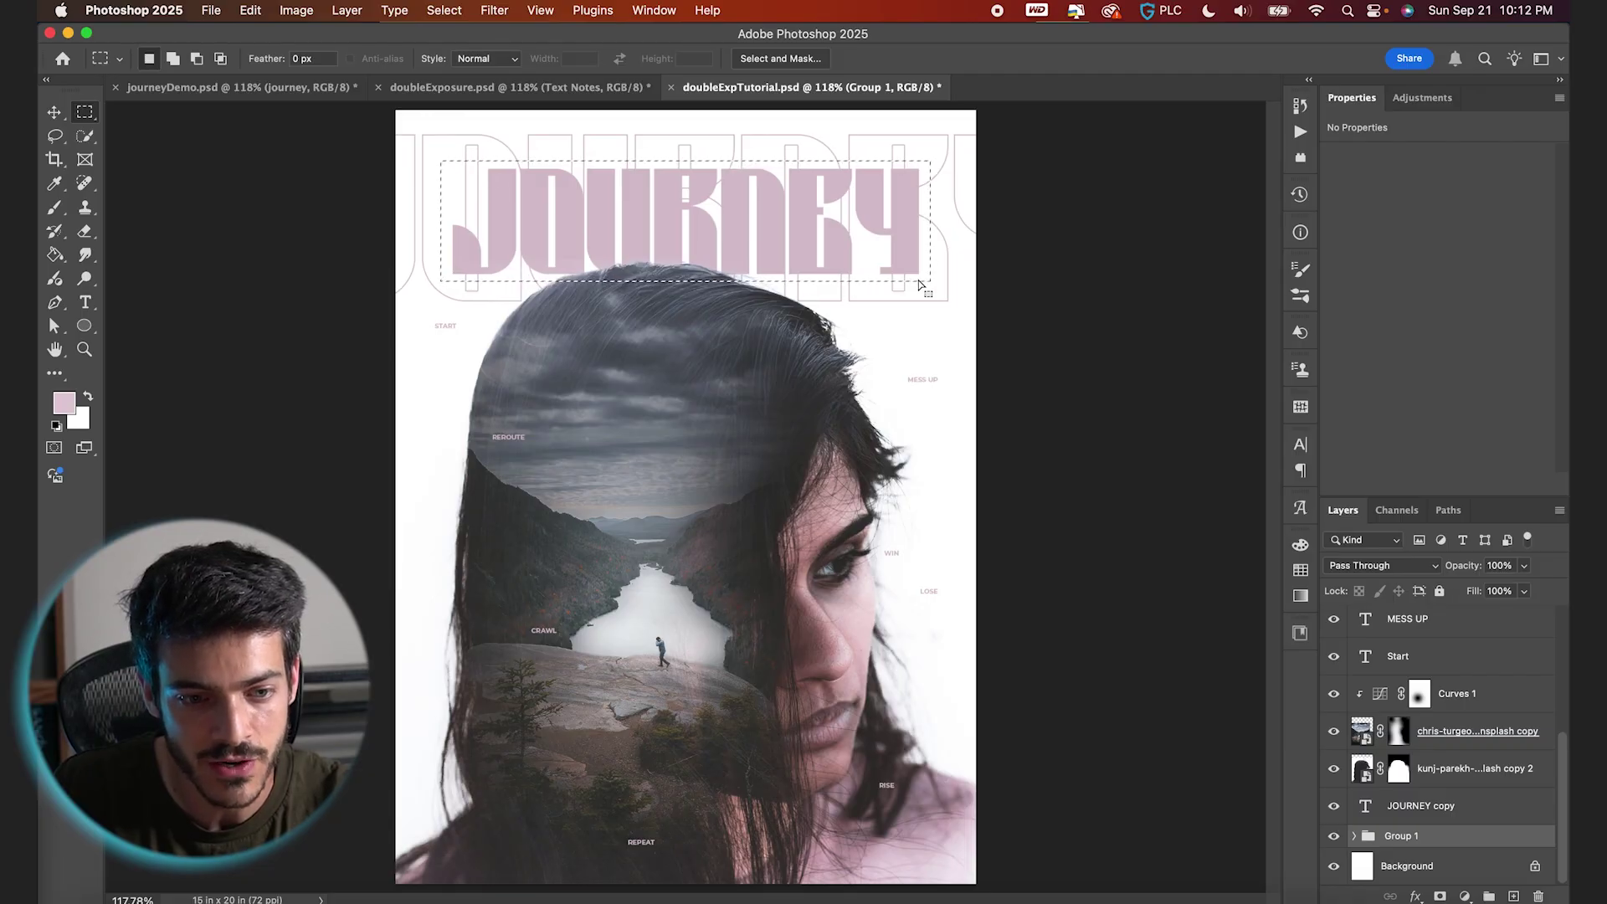
{"action": "left_click", "coordinate": [1439, 897]}
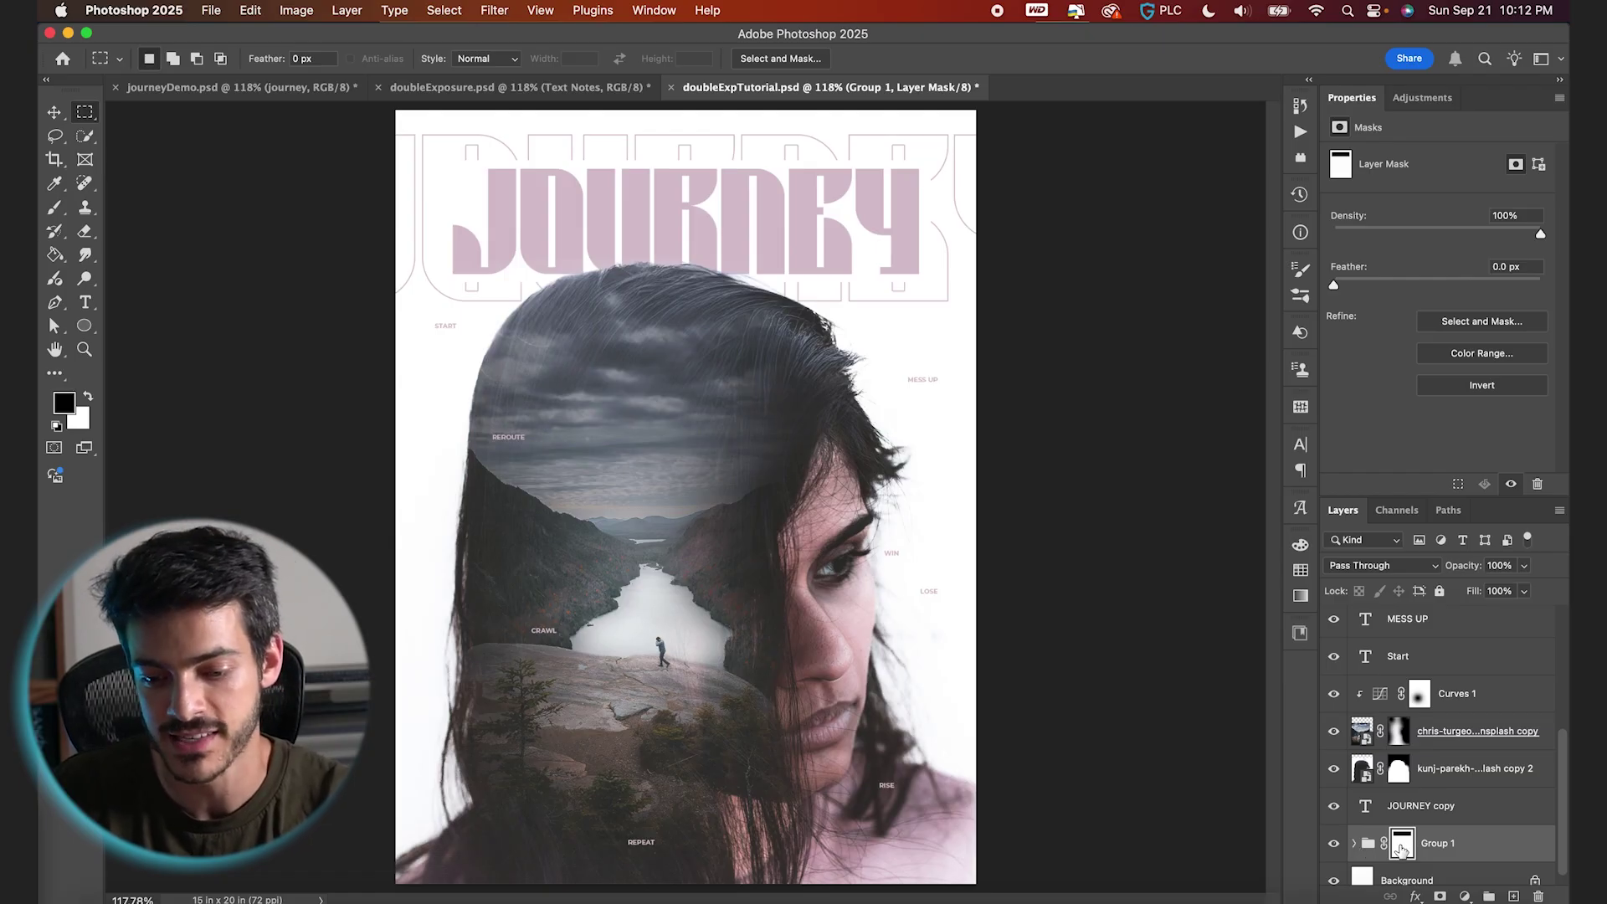
{"action": "left_click", "coordinate": [1354, 845]}
{"action": "scroll", "coordinate": [1406, 820], "scroll_direction": "down", "scroll_amount": 2}
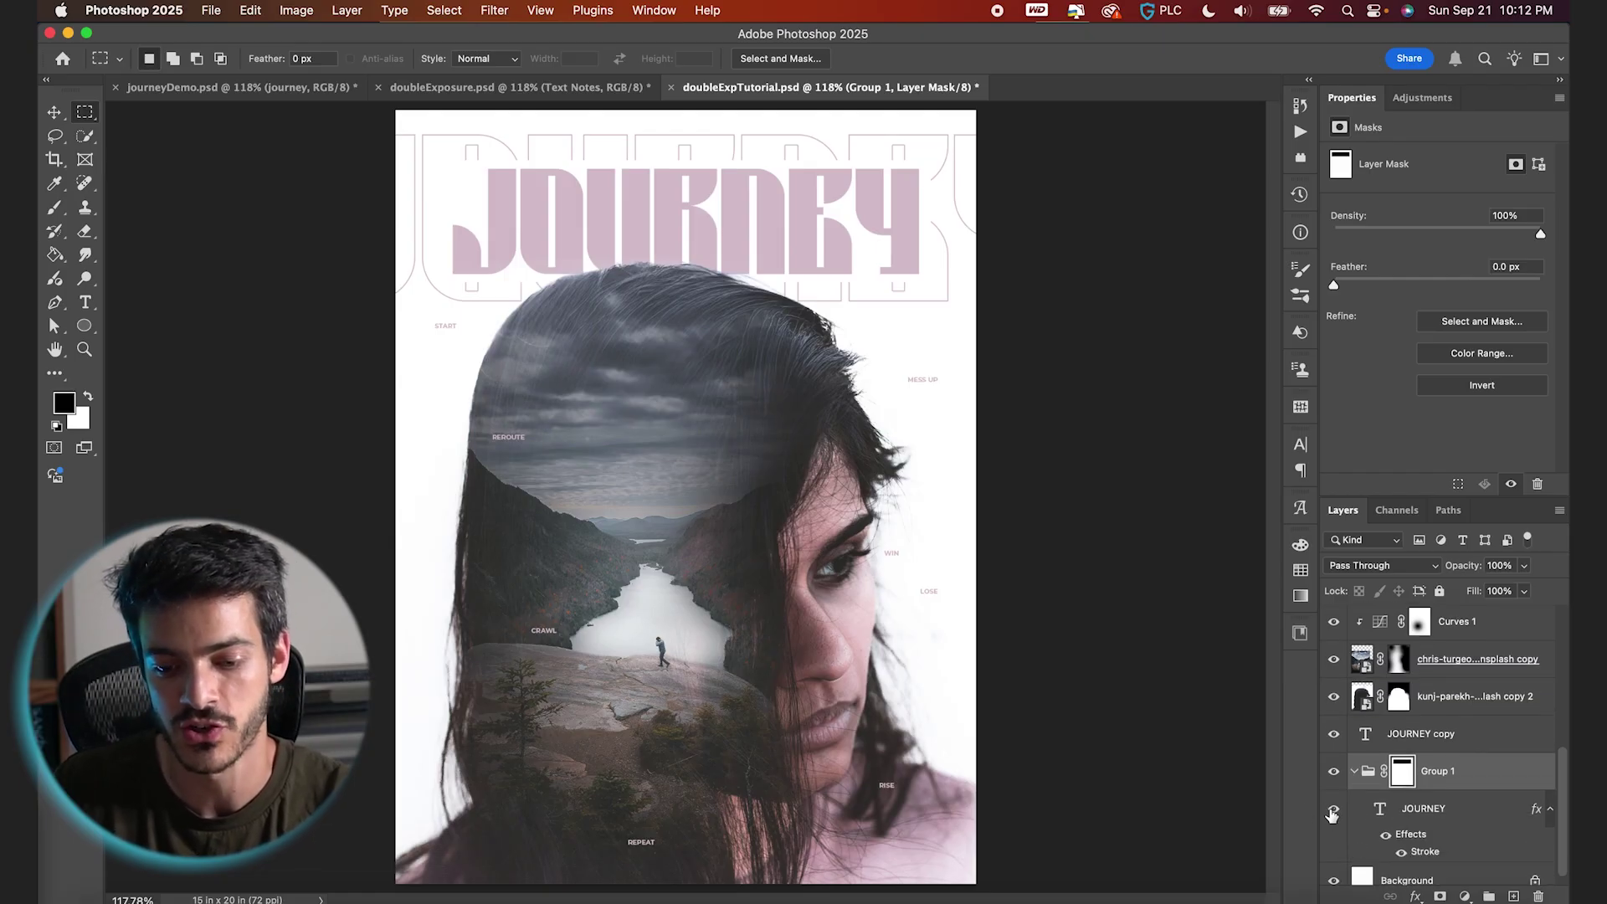
{"action": "left_click", "coordinate": [1333, 811]}
{"action": "left_click", "coordinate": [1333, 809]}
{"action": "left_click", "coordinate": [1354, 771]}
{"action": "key", "text": "v"}
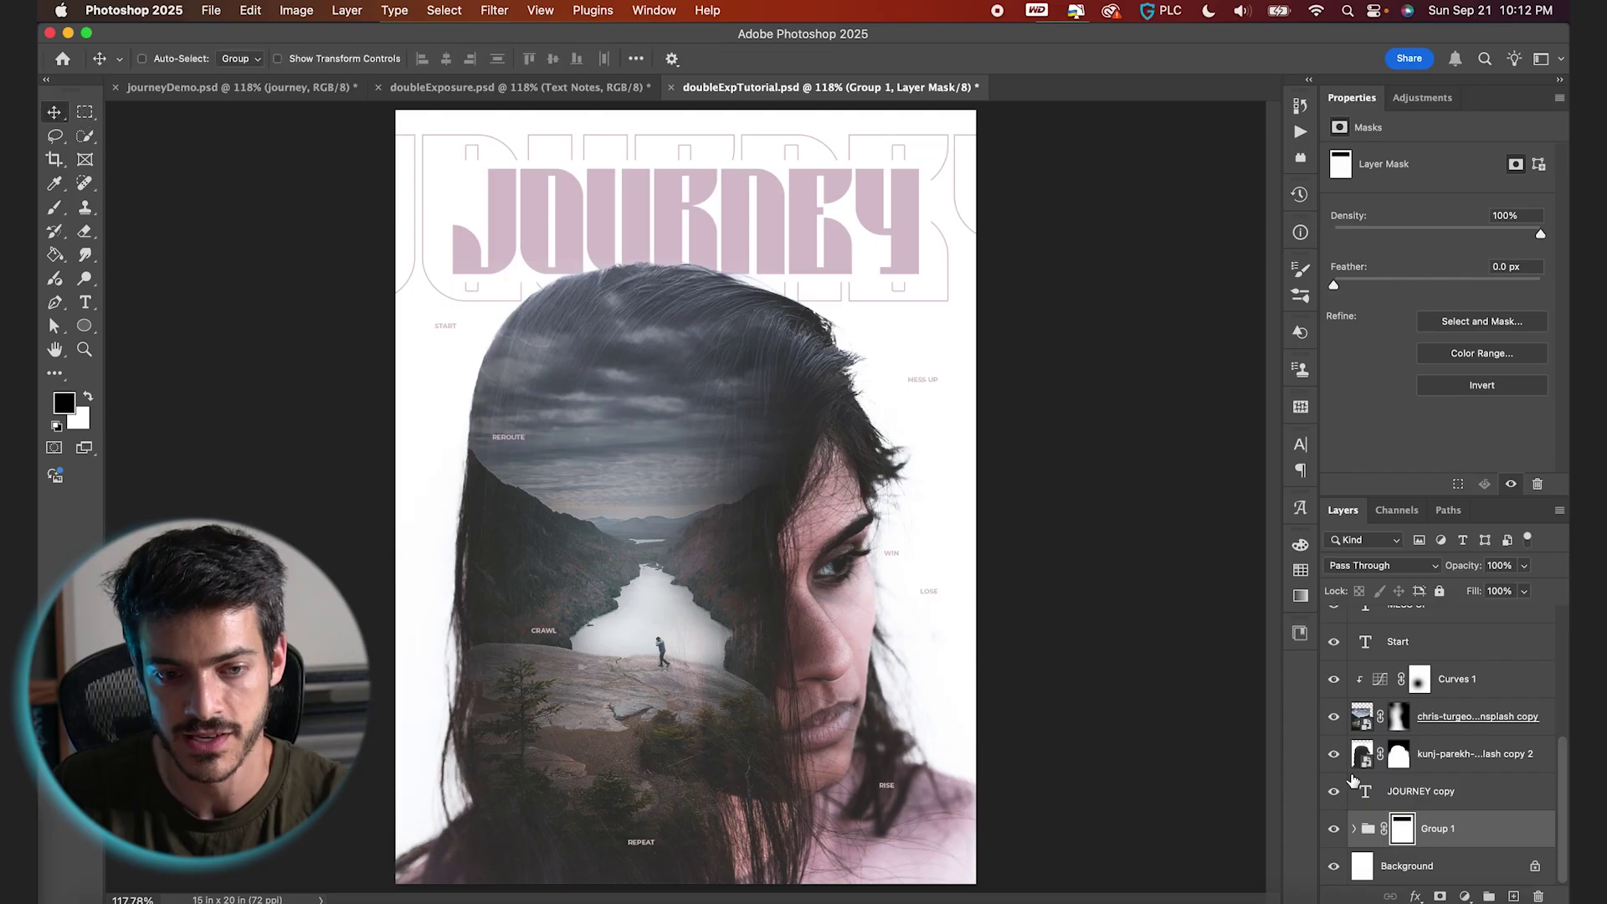
{"action": "scroll", "coordinate": [988, 442], "scroll_direction": "up", "scroll_amount": 3}
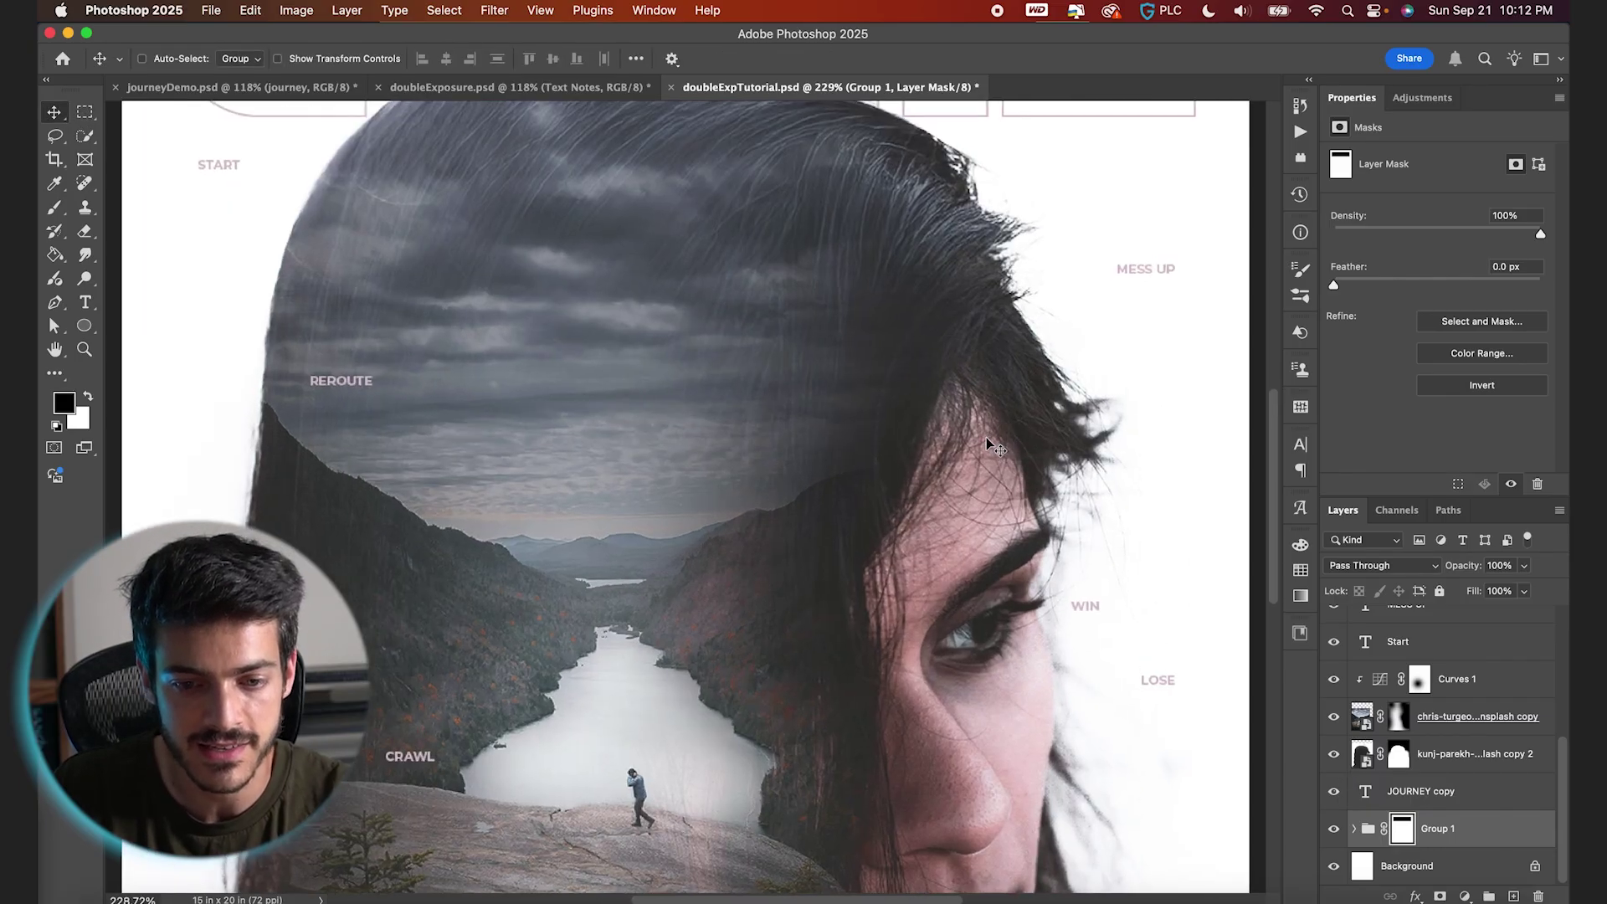
{"action": "scroll", "coordinate": [988, 442], "scroll_direction": "up", "scroll_amount": 5}
{"action": "scroll", "coordinate": [319, 485], "scroll_direction": "left", "scroll_amount": 3}
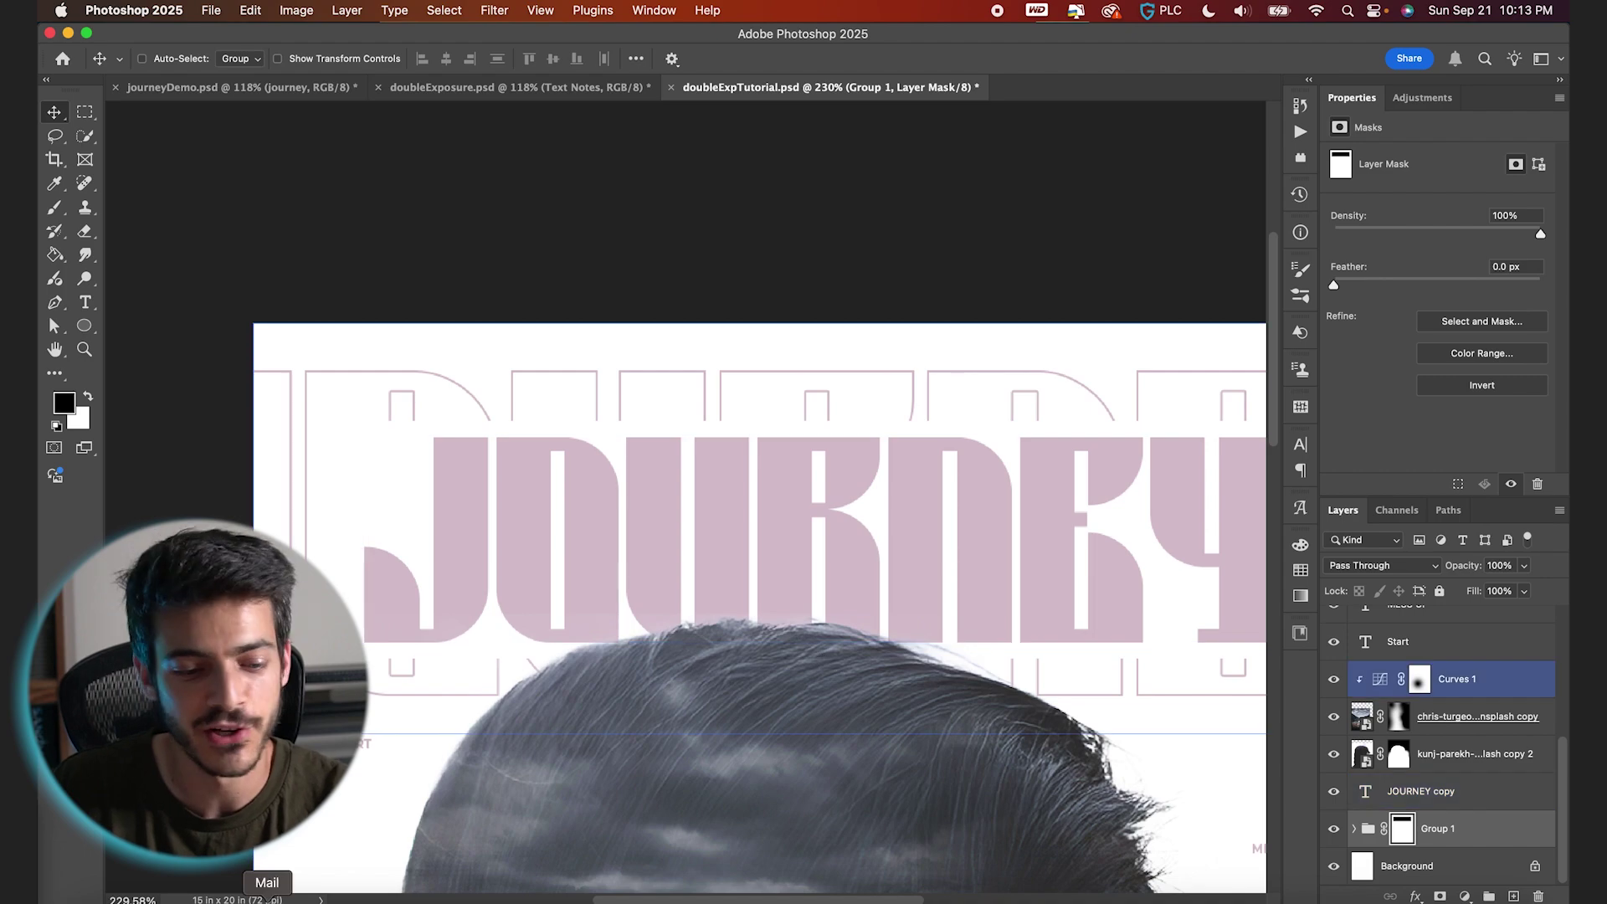
Step: Copy the line 'The path is yours to define.' from ChatGPT's reply
{"action": "left_click", "coordinate": [241, 889]}
{"action": "scroll", "coordinate": [704, 459], "scroll_direction": "up", "scroll_amount": 5}
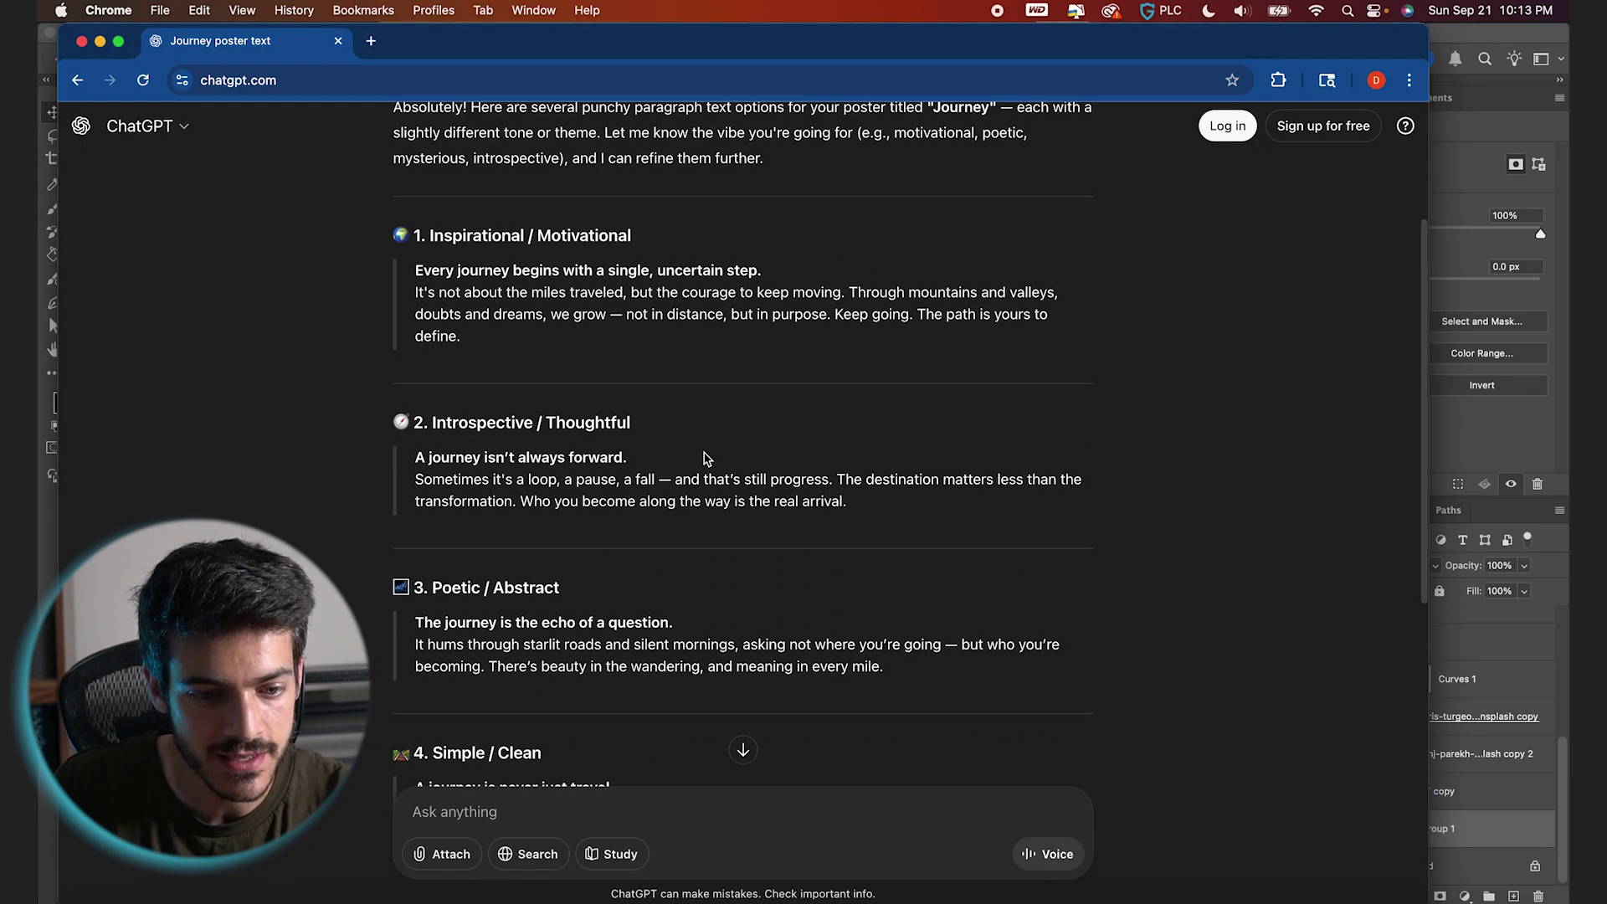
{"action": "left_click_drag", "start_coordinate": [918, 384], "coordinate": [687, 406]}
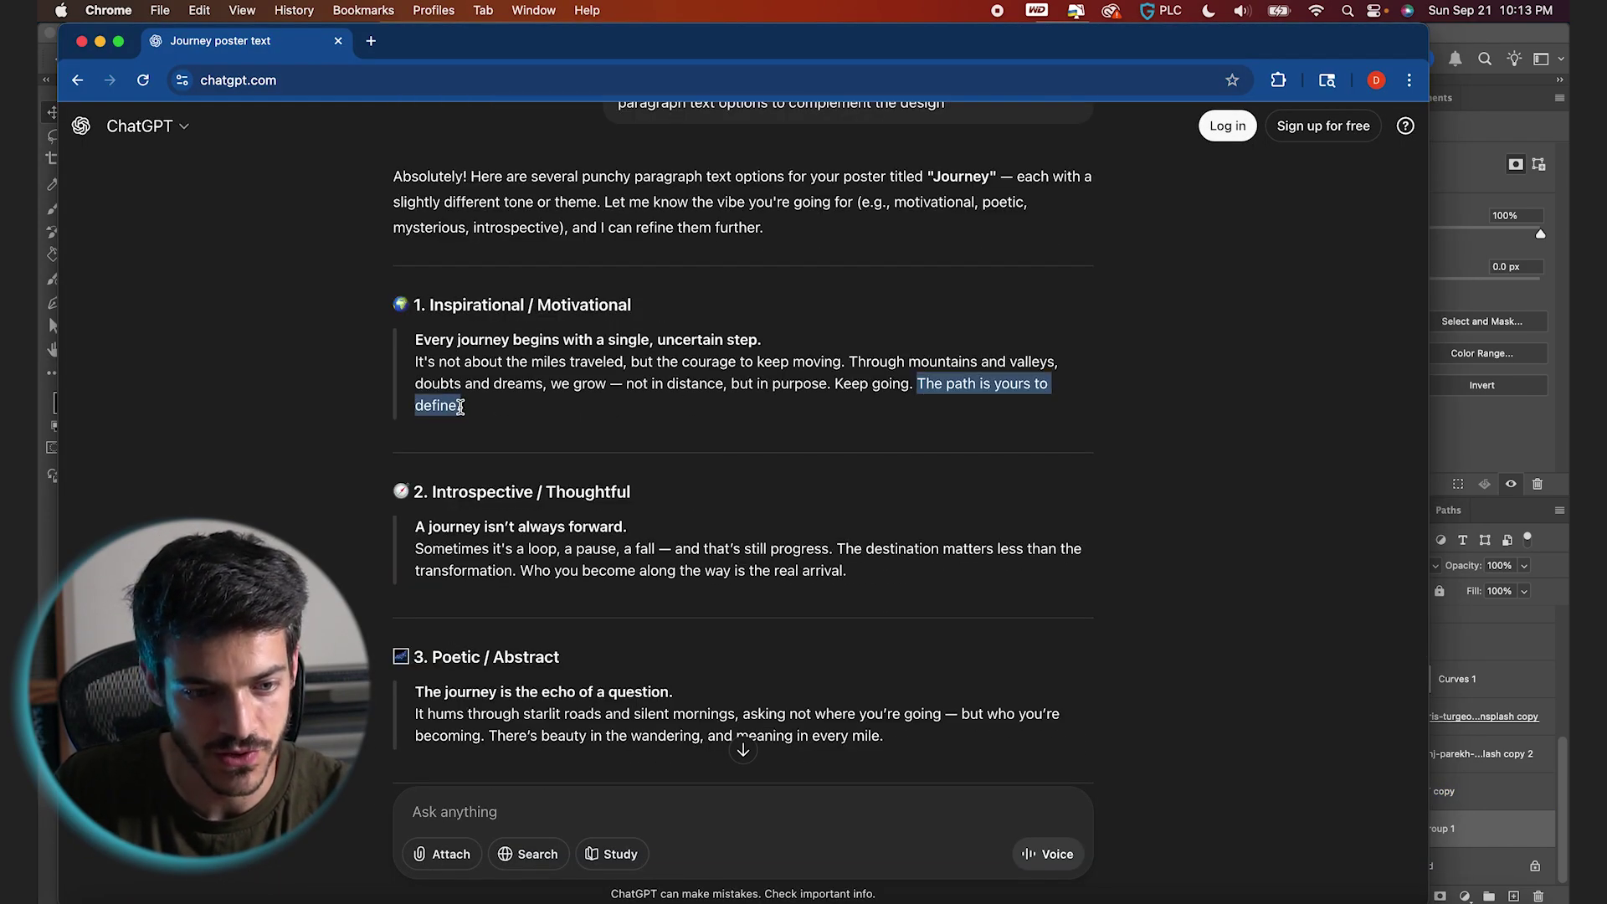
{"action": "left_click", "coordinate": [1536, 446]}
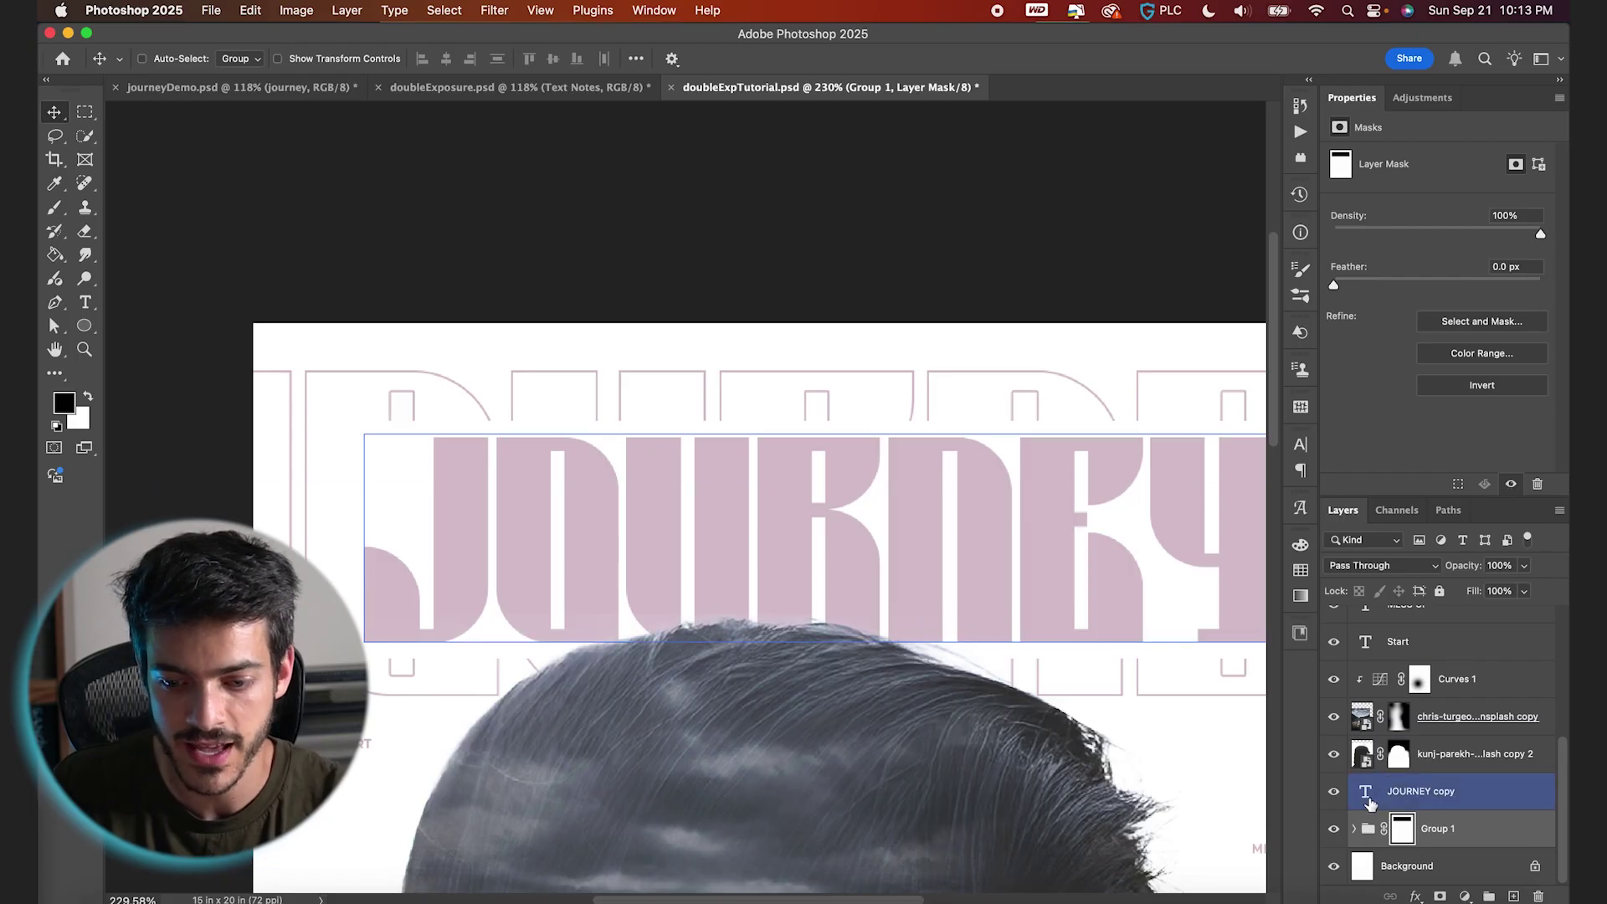
Step: Duplicate the Start text near JOURNEY and replace its content with the copied line
{"action": "left_click", "coordinate": [1370, 741]}
{"action": "left_click_drag", "start_coordinate": [1369, 742], "coordinate": [1372, 772], "text": "alt"}
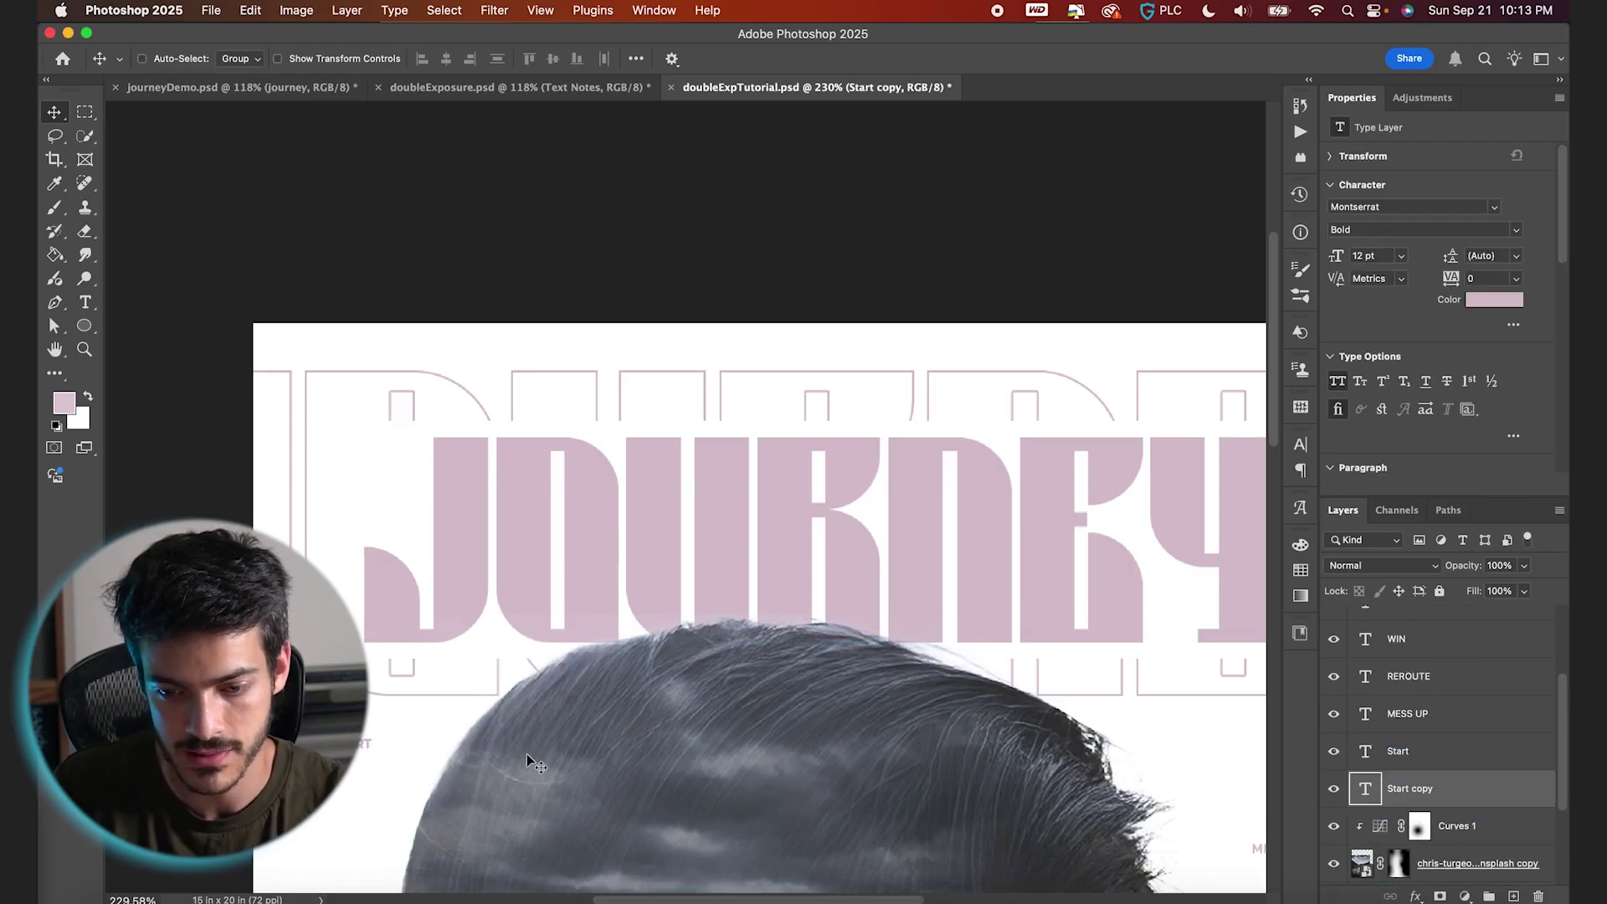
{"action": "left_click_drag", "start_coordinate": [531, 760], "coordinate": [394, 492]}
{"action": "key", "text": "t"}
{"action": "left_click", "coordinate": [366, 463]}
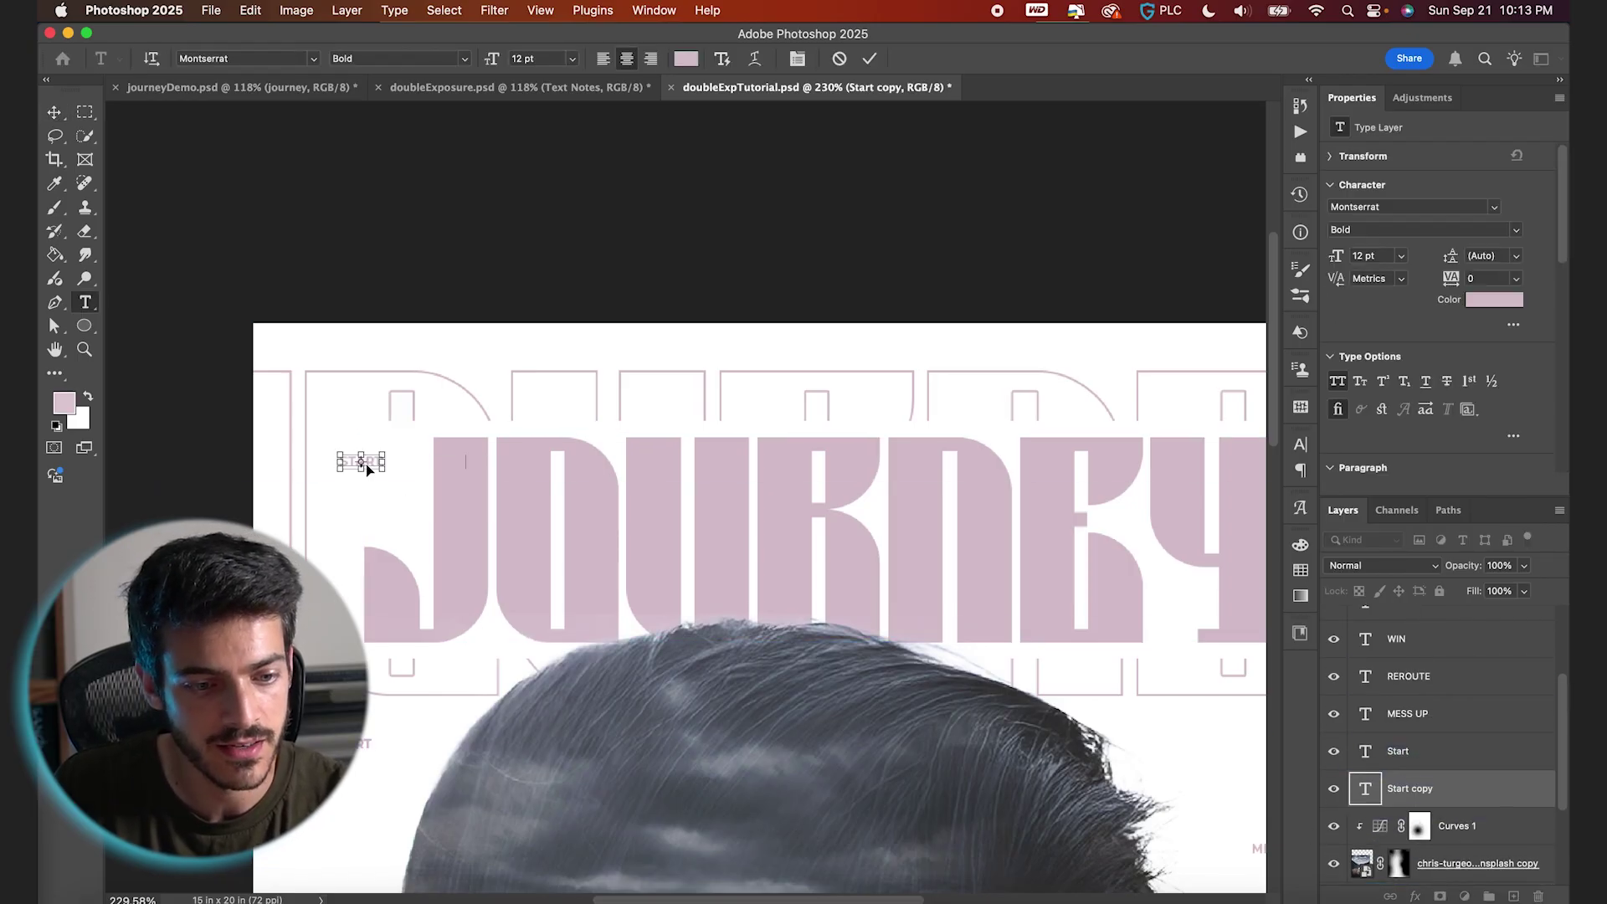
{"action": "key", "text": "super+a"}
{"action": "key", "text": "super+v"}
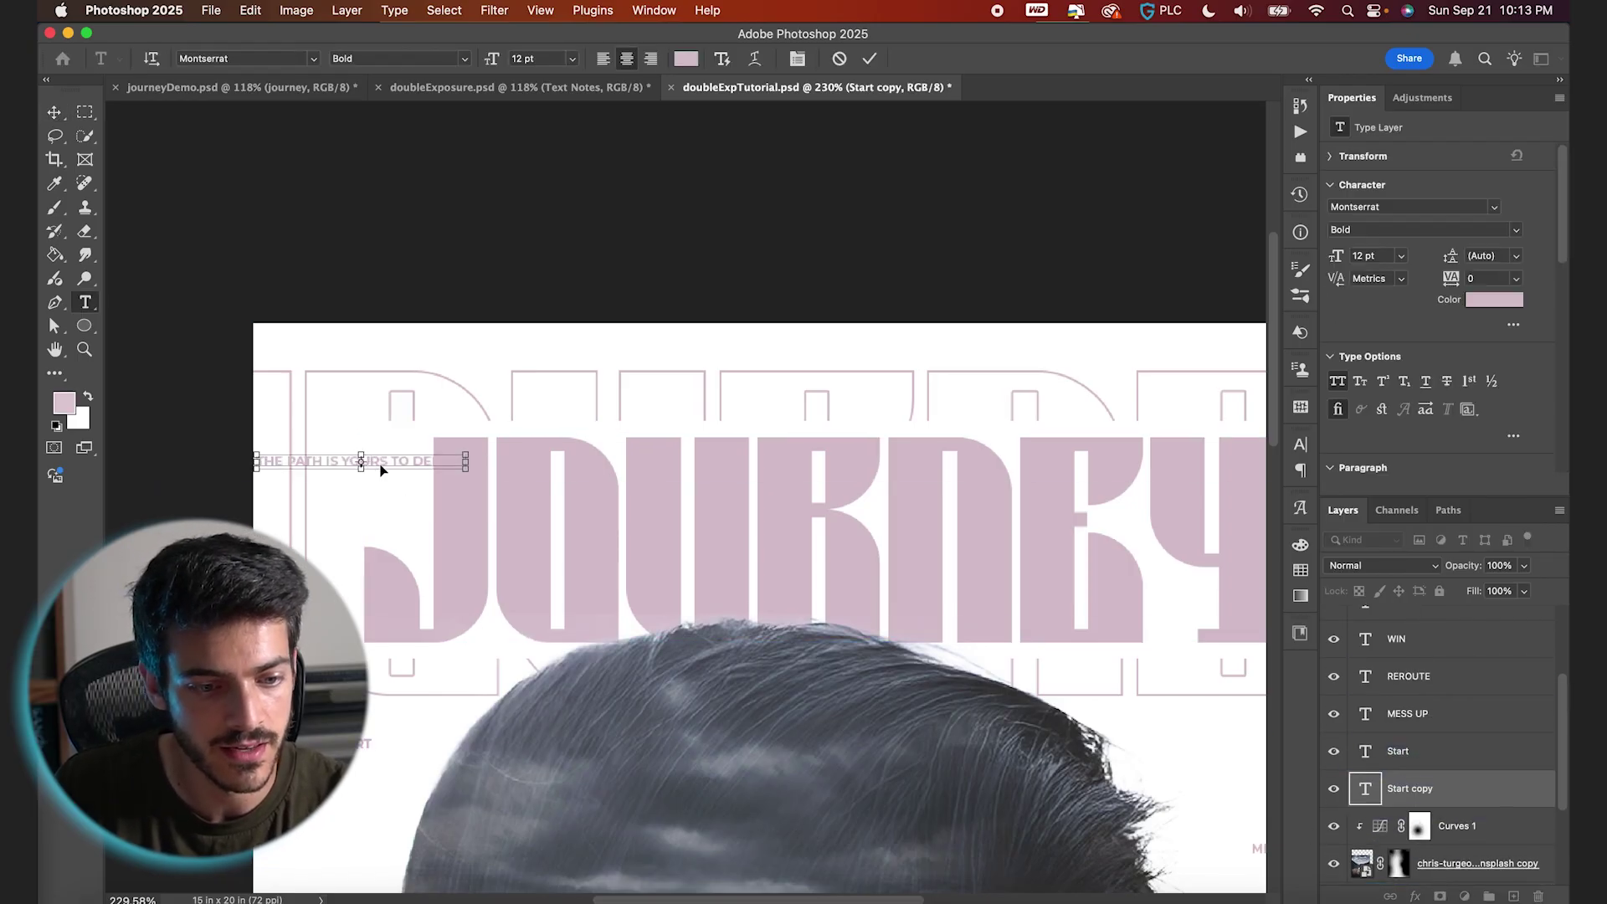
Step: Break the tagline into three left-aligned lines and move it to JOURNEY's top-left
{"action": "left_click", "coordinate": [326, 460]}
{"action": "key", "text": "Return"}
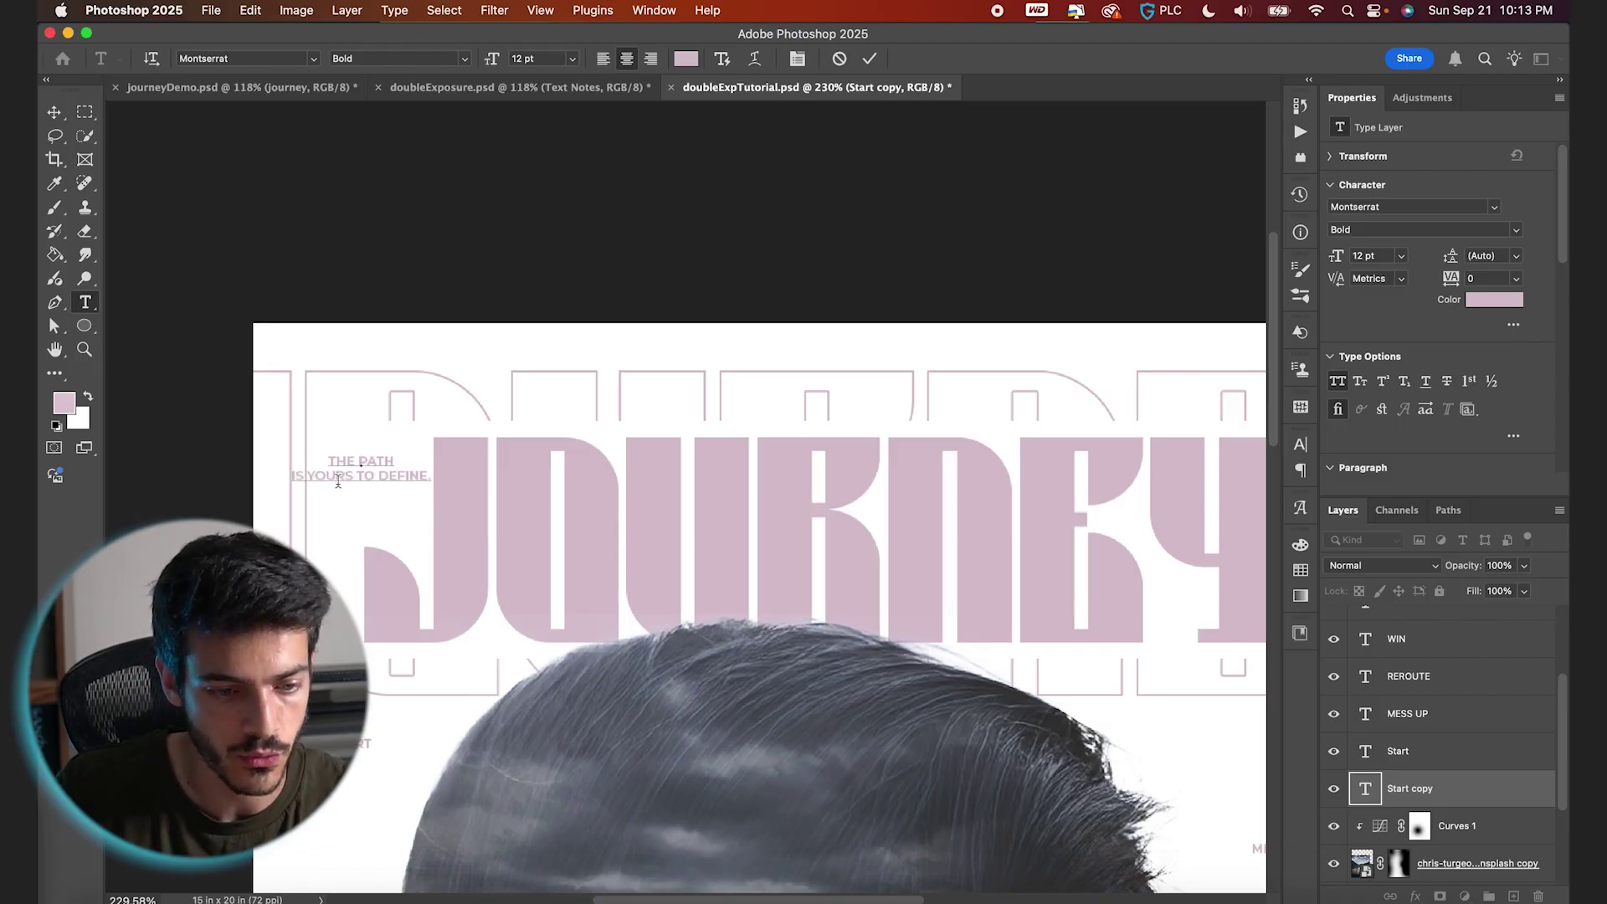
{"action": "left_click", "coordinate": [358, 475]}
{"action": "key", "text": "Return"}
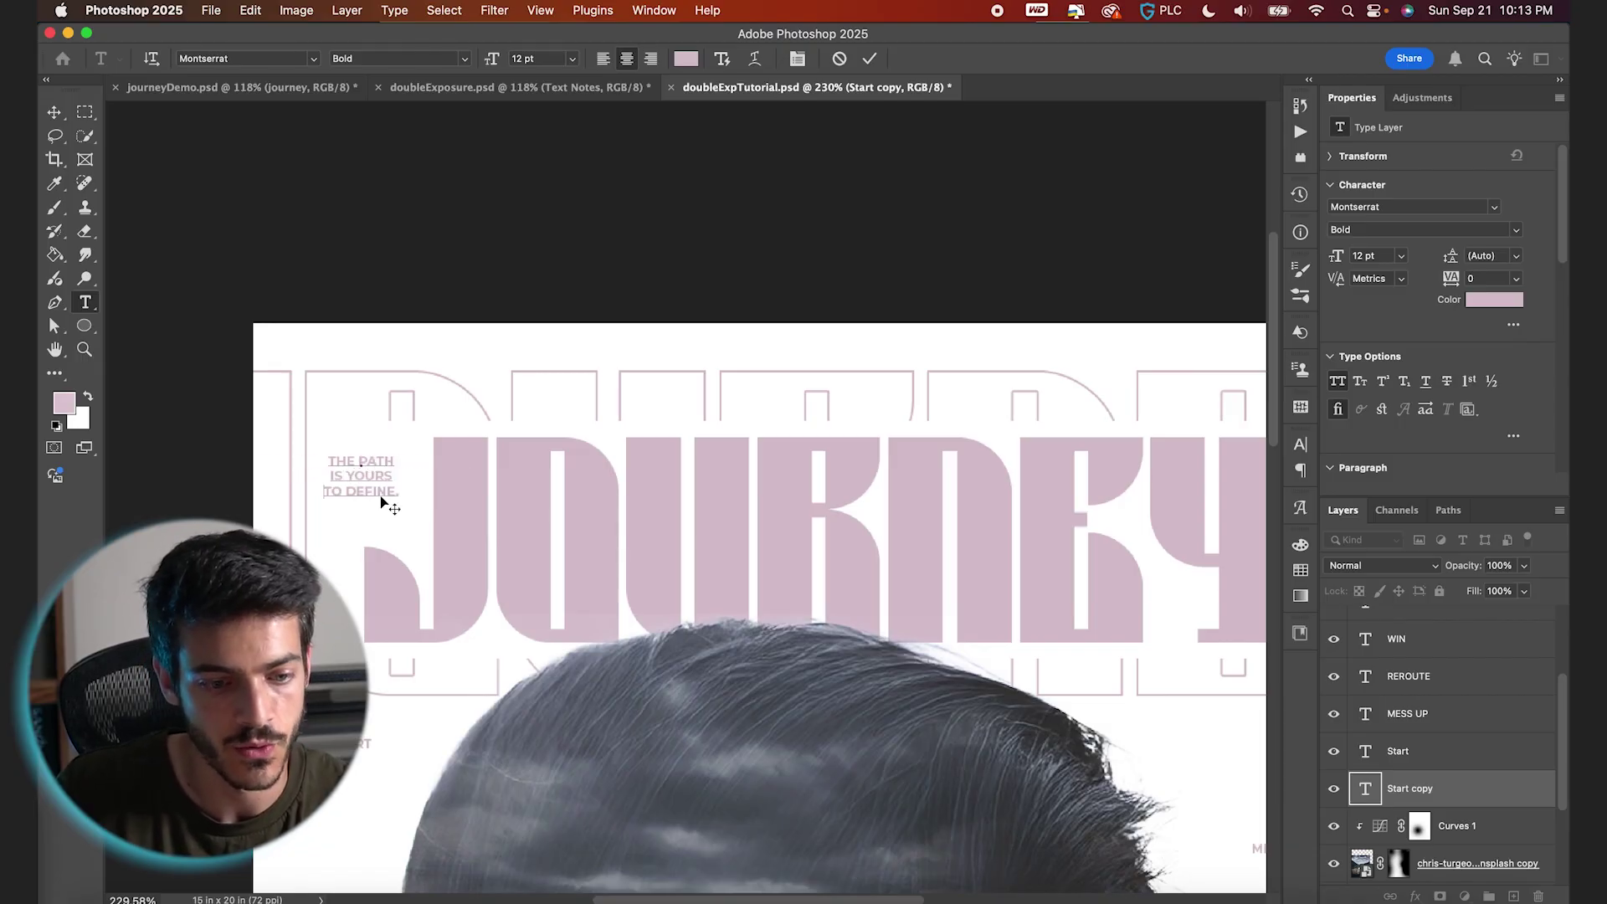
{"action": "key", "text": "super+a"}
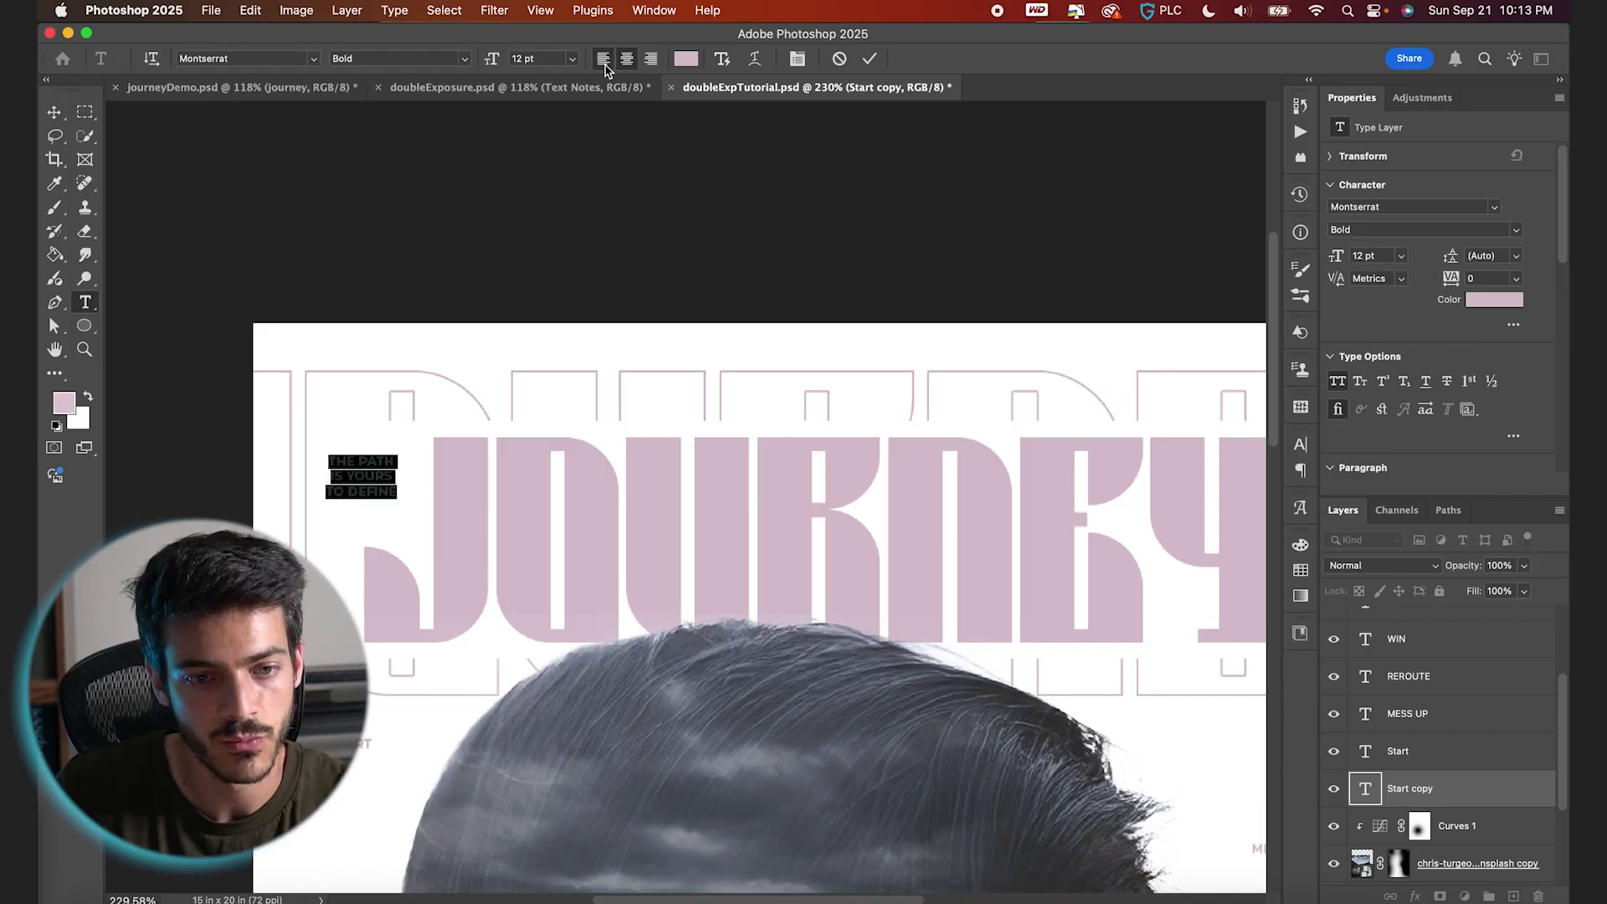
{"action": "left_click", "coordinate": [603, 59]}
{"action": "left_click", "coordinate": [870, 59]}
{"action": "key", "text": "v"}
{"action": "left_click_drag", "start_coordinate": [555, 554], "coordinate": [527, 538]}
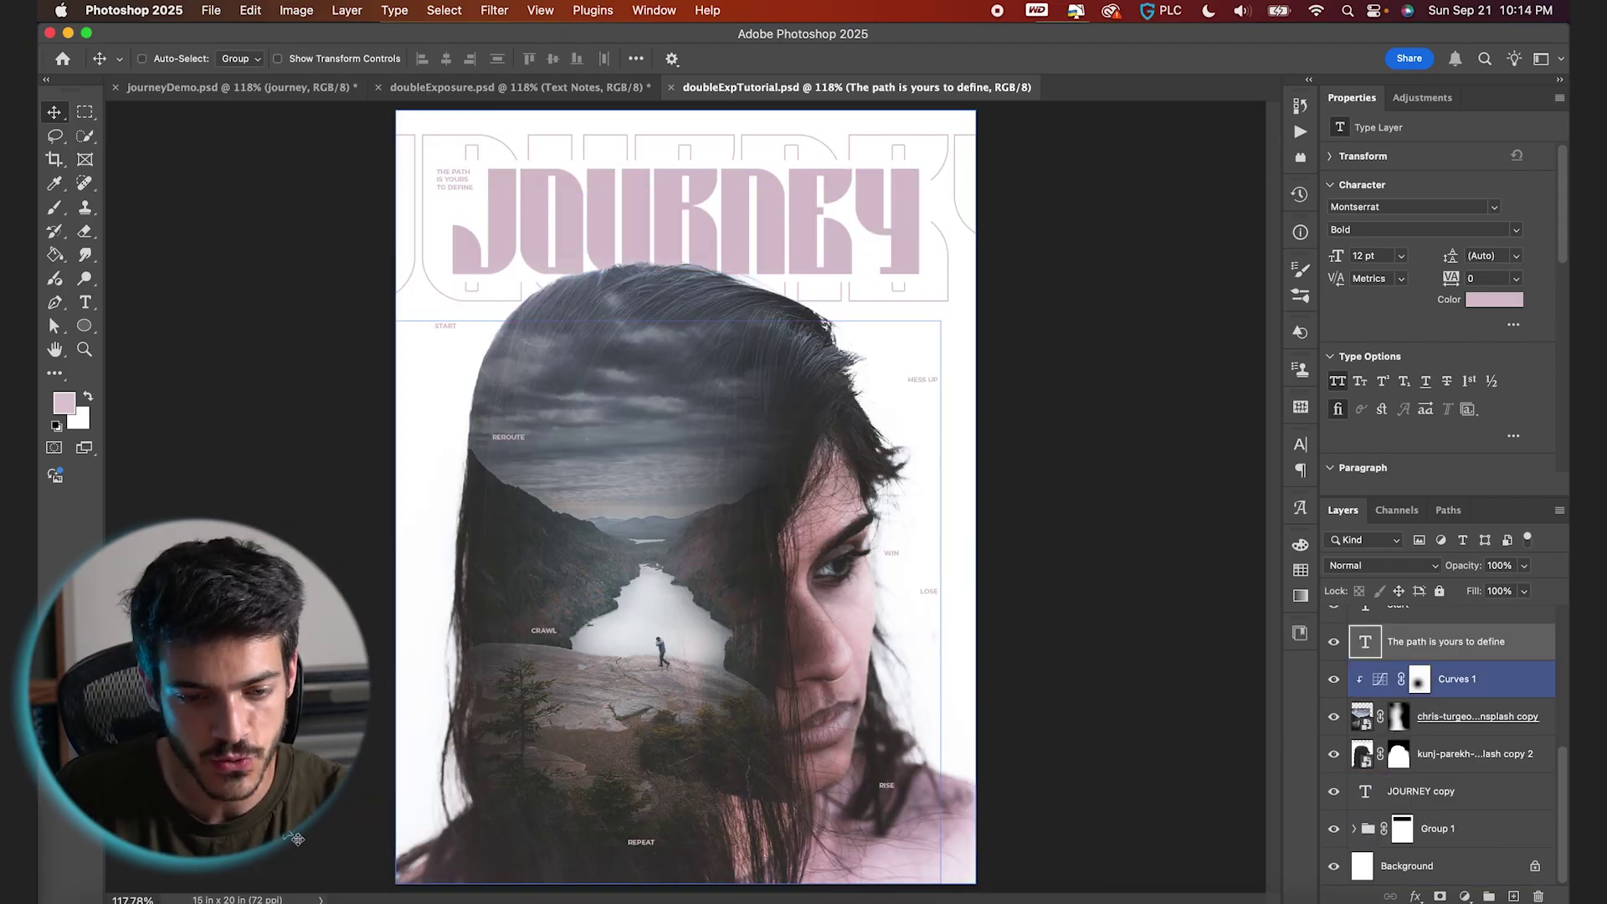
Step: Place Birds.jpeg on the poster with Multiply blend mode
{"action": "left_click", "coordinate": [74, 889]}
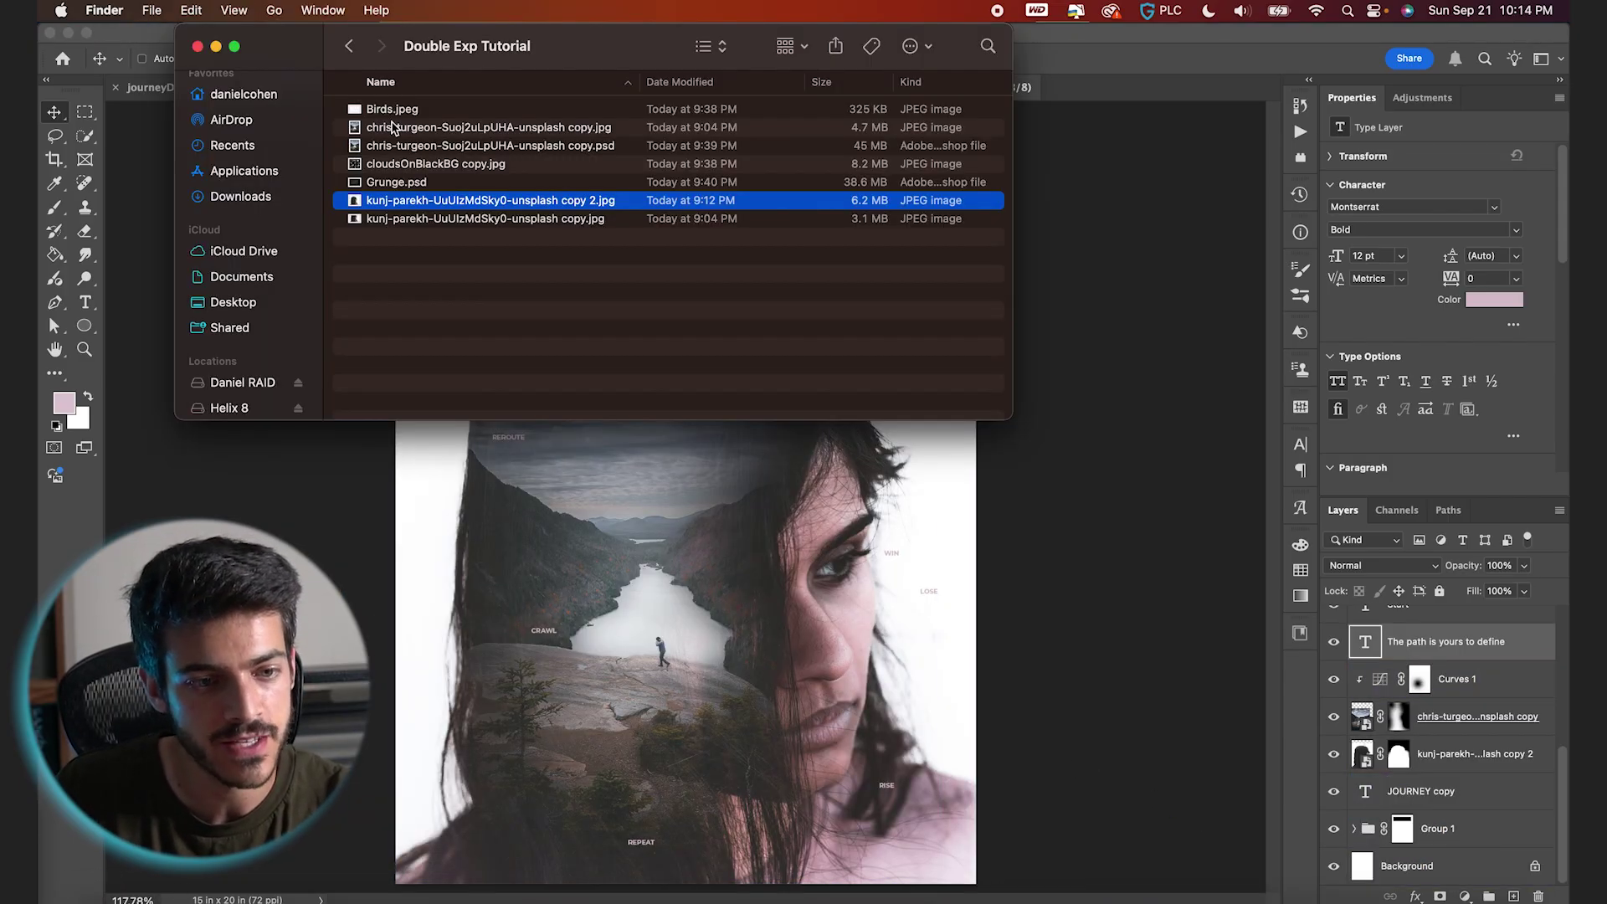
{"action": "left_click_drag", "start_coordinate": [387, 114], "coordinate": [761, 556]}
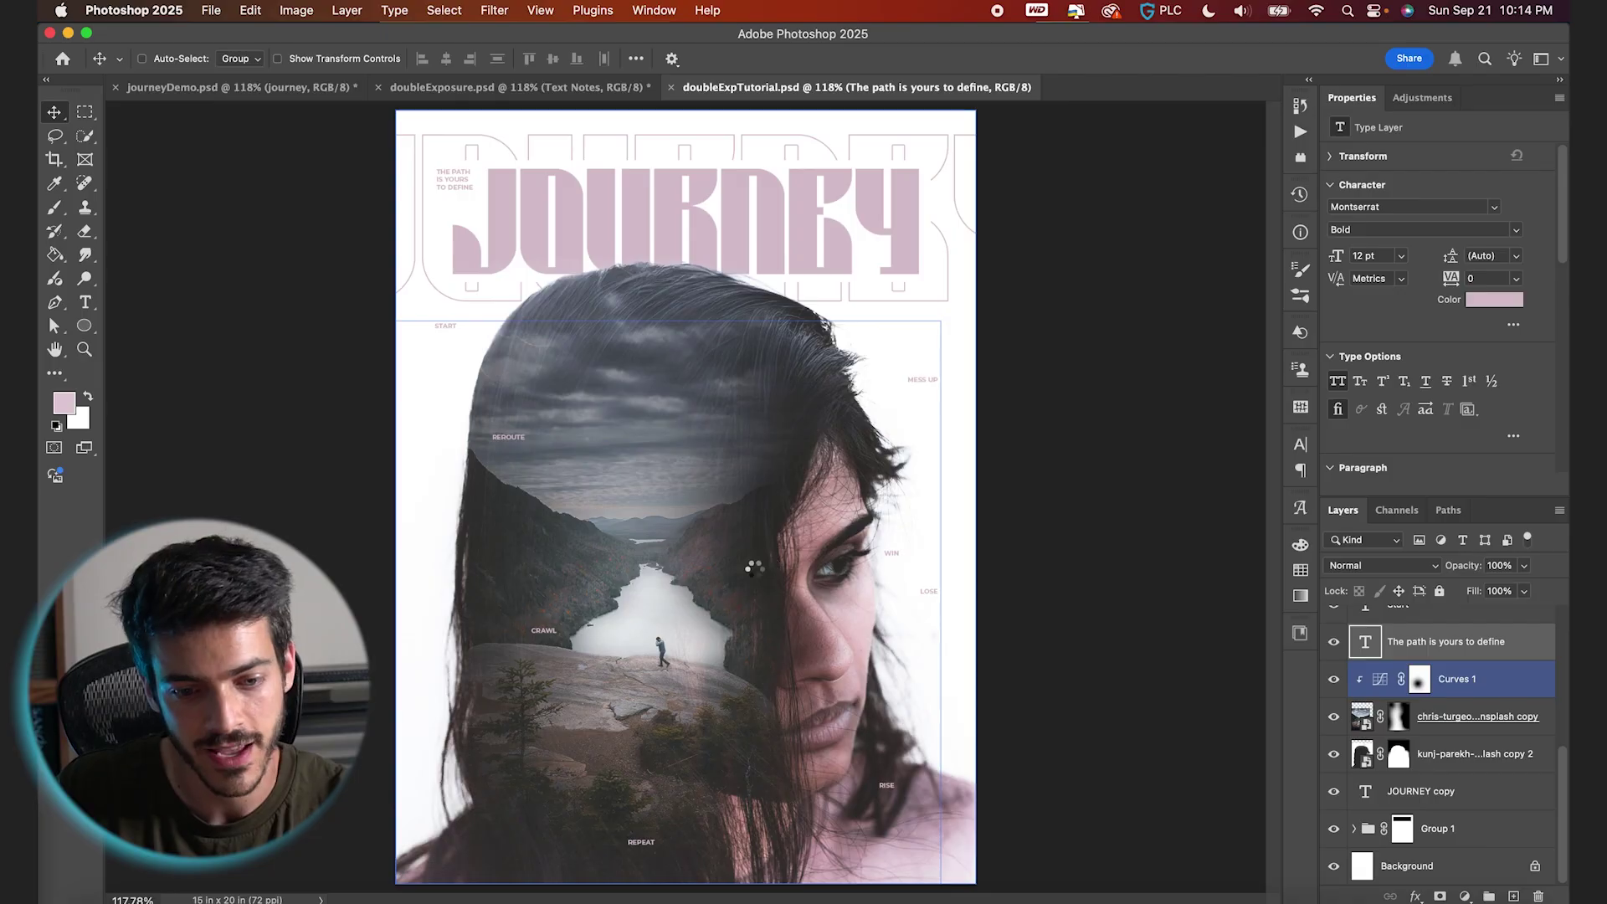
{"action": "key", "text": "Return"}
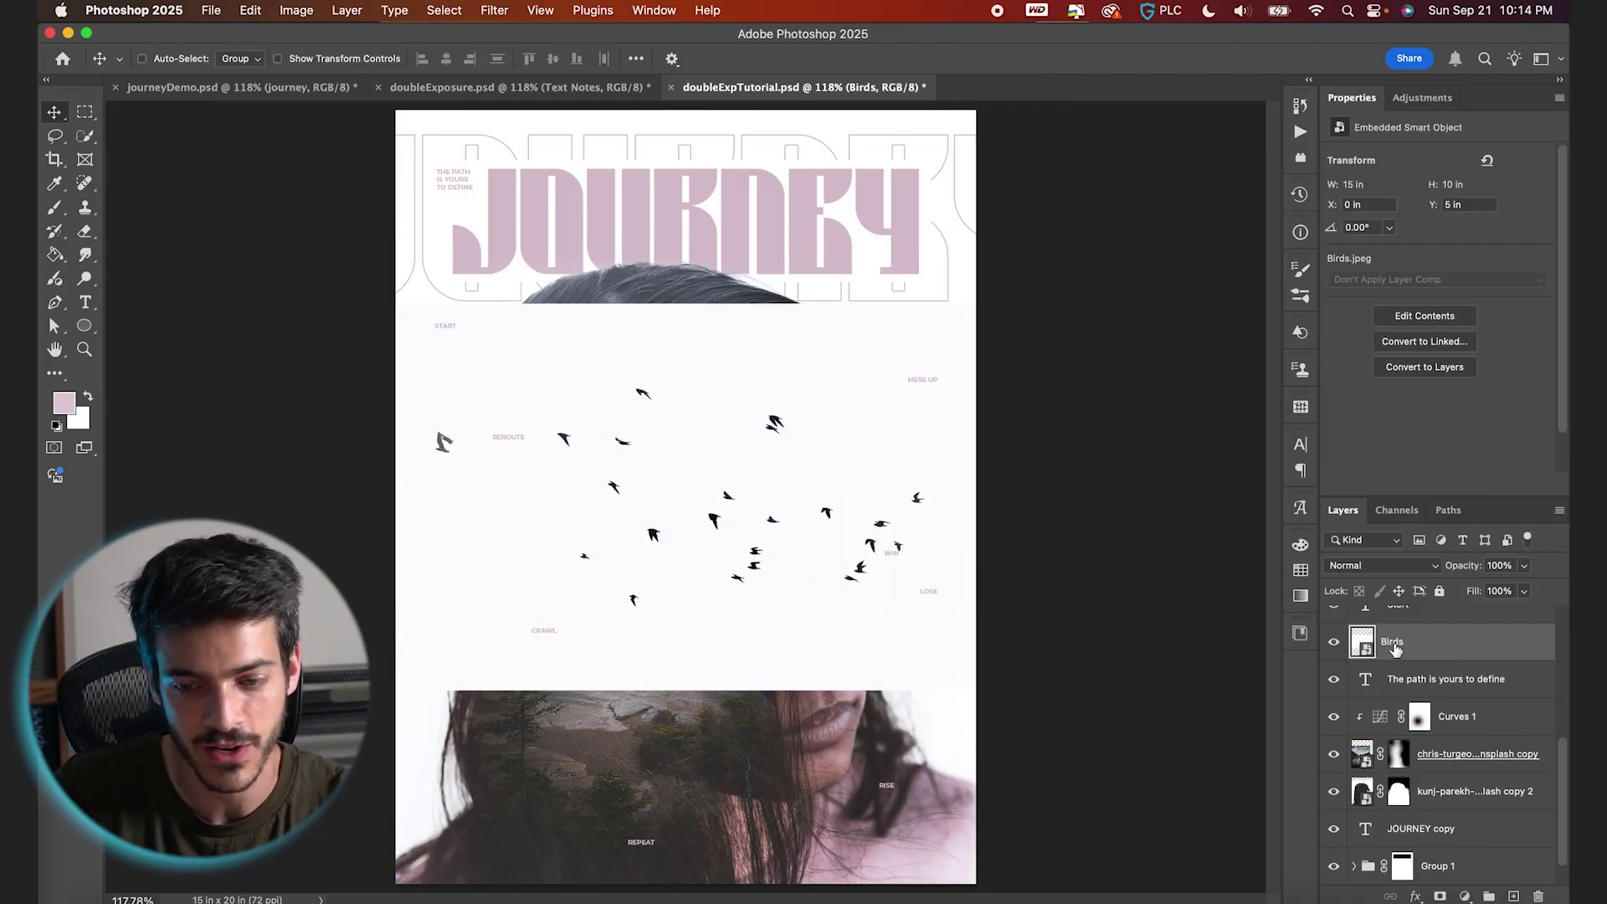
{"action": "left_click", "coordinate": [1394, 566]}
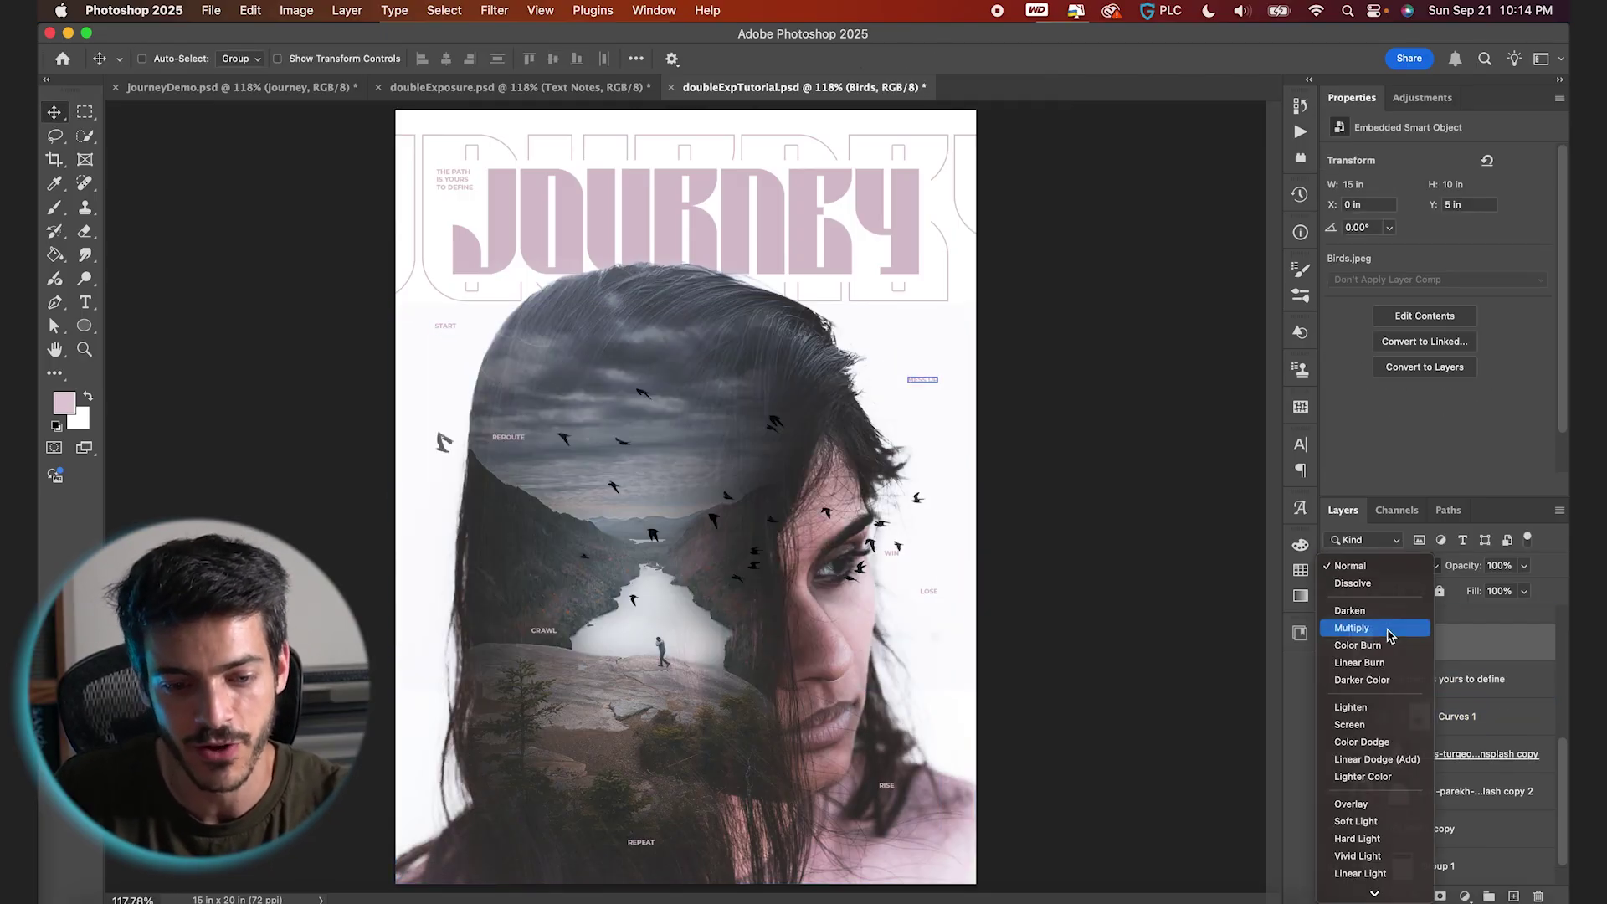
{"action": "left_click", "coordinate": [1391, 636]}
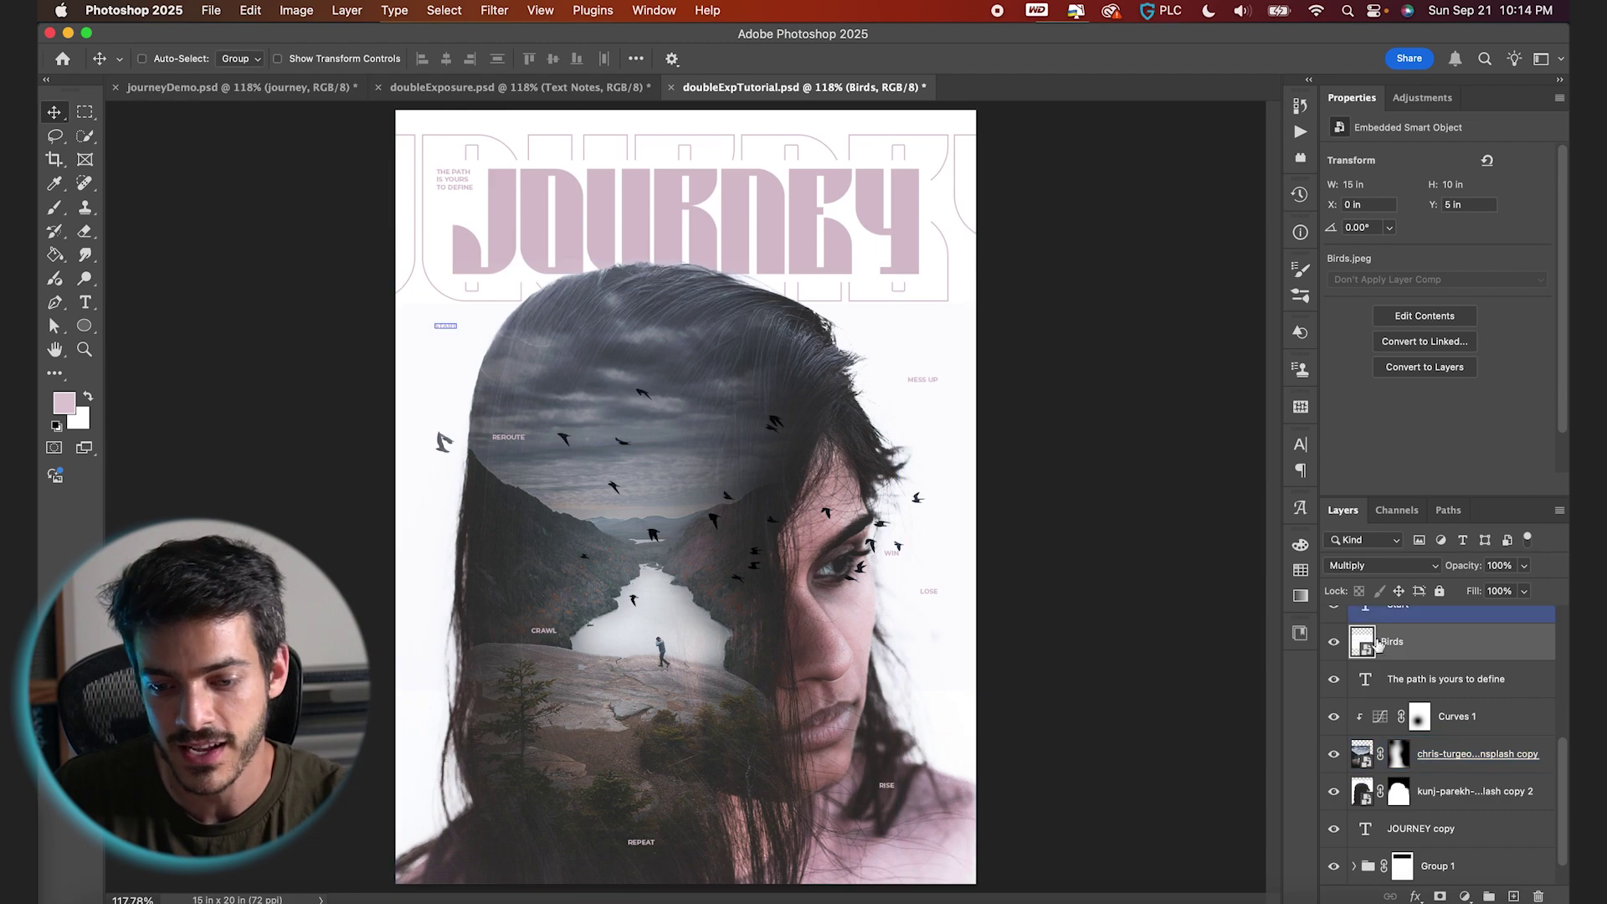
{"action": "left_click", "coordinate": [1377, 643]}
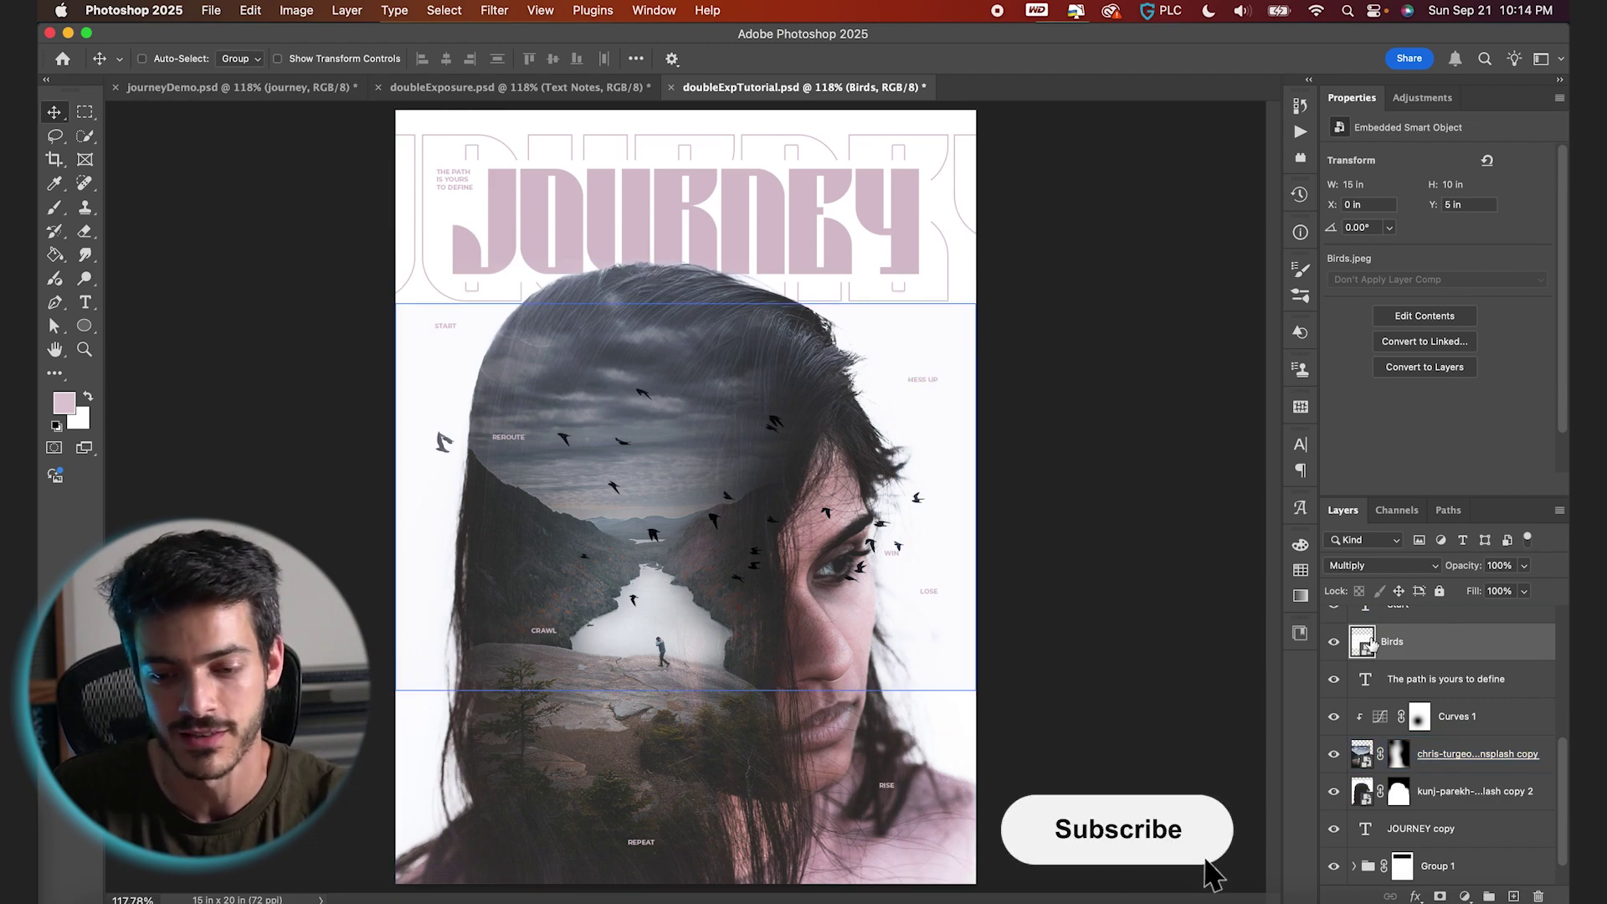
Step: Shrink the birds to 4.778 x 3.194 in and move them to the left edge near CRAWL
{"action": "key", "text": "super+t"}
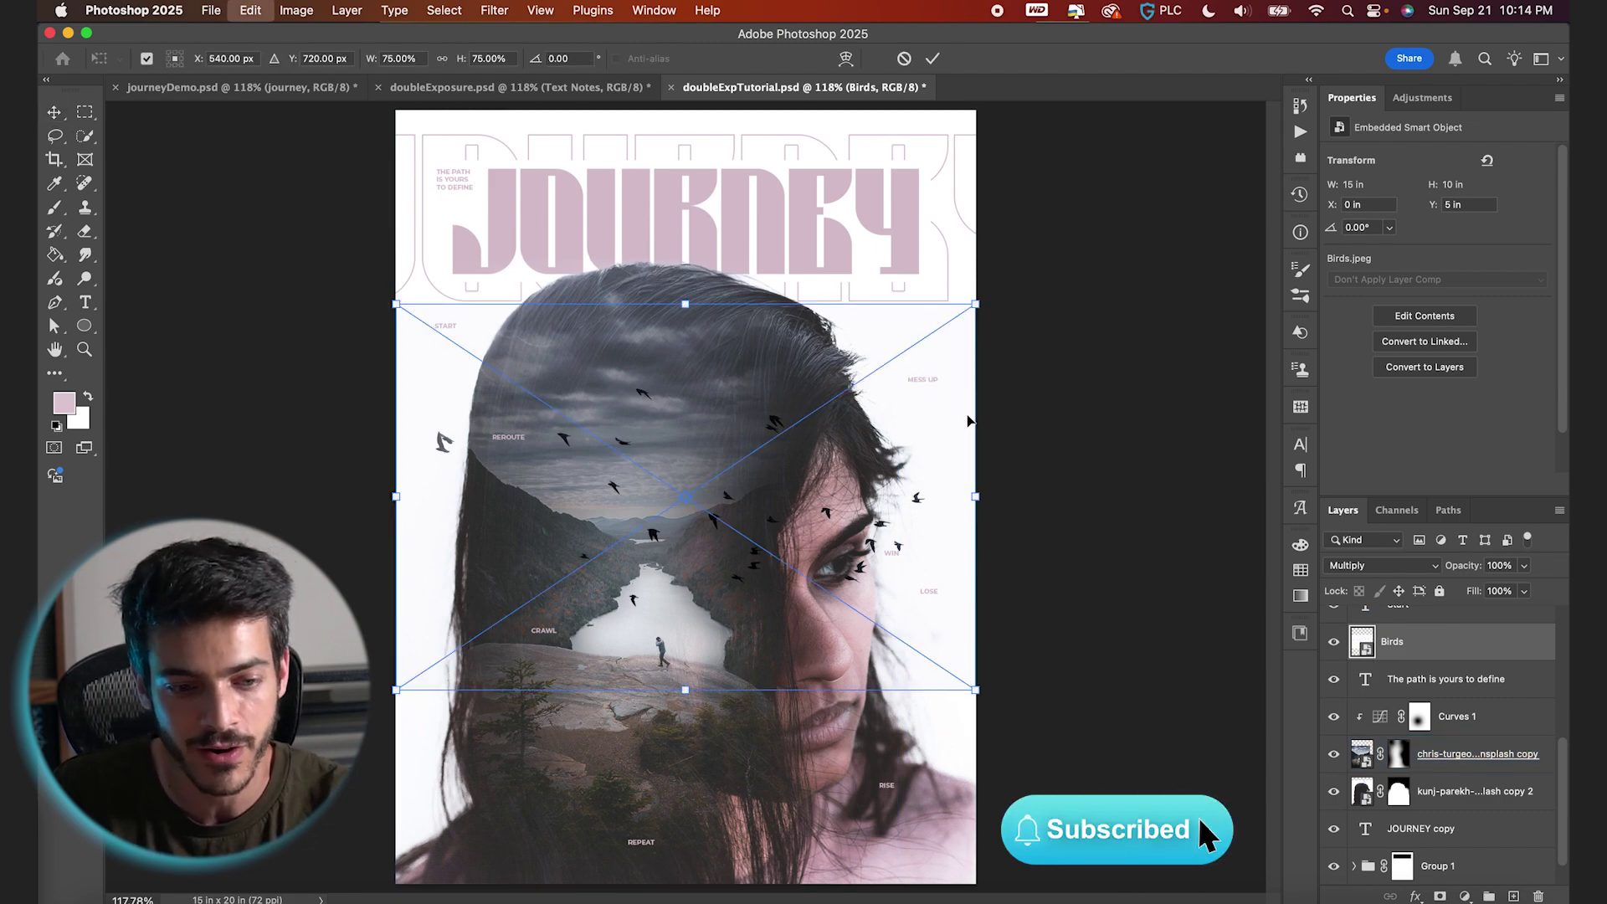
{"action": "left_click_drag", "start_coordinate": [968, 421], "coordinate": [778, 425]}
{"action": "key", "text": "Return"}
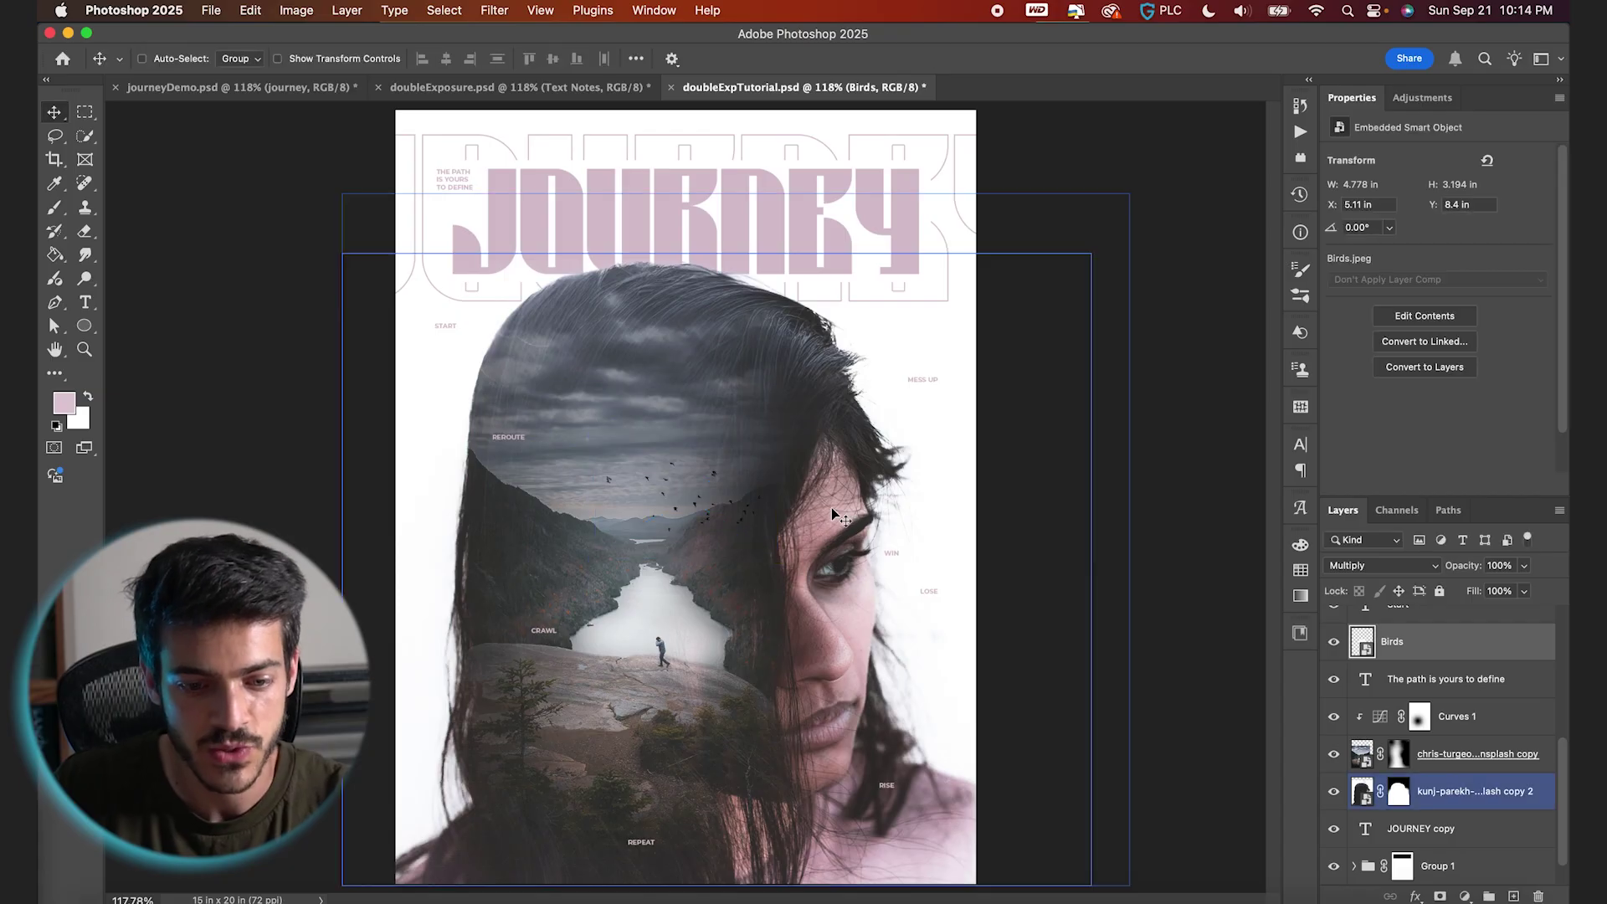
{"action": "left_click_drag", "start_coordinate": [832, 507], "coordinate": [632, 631]}
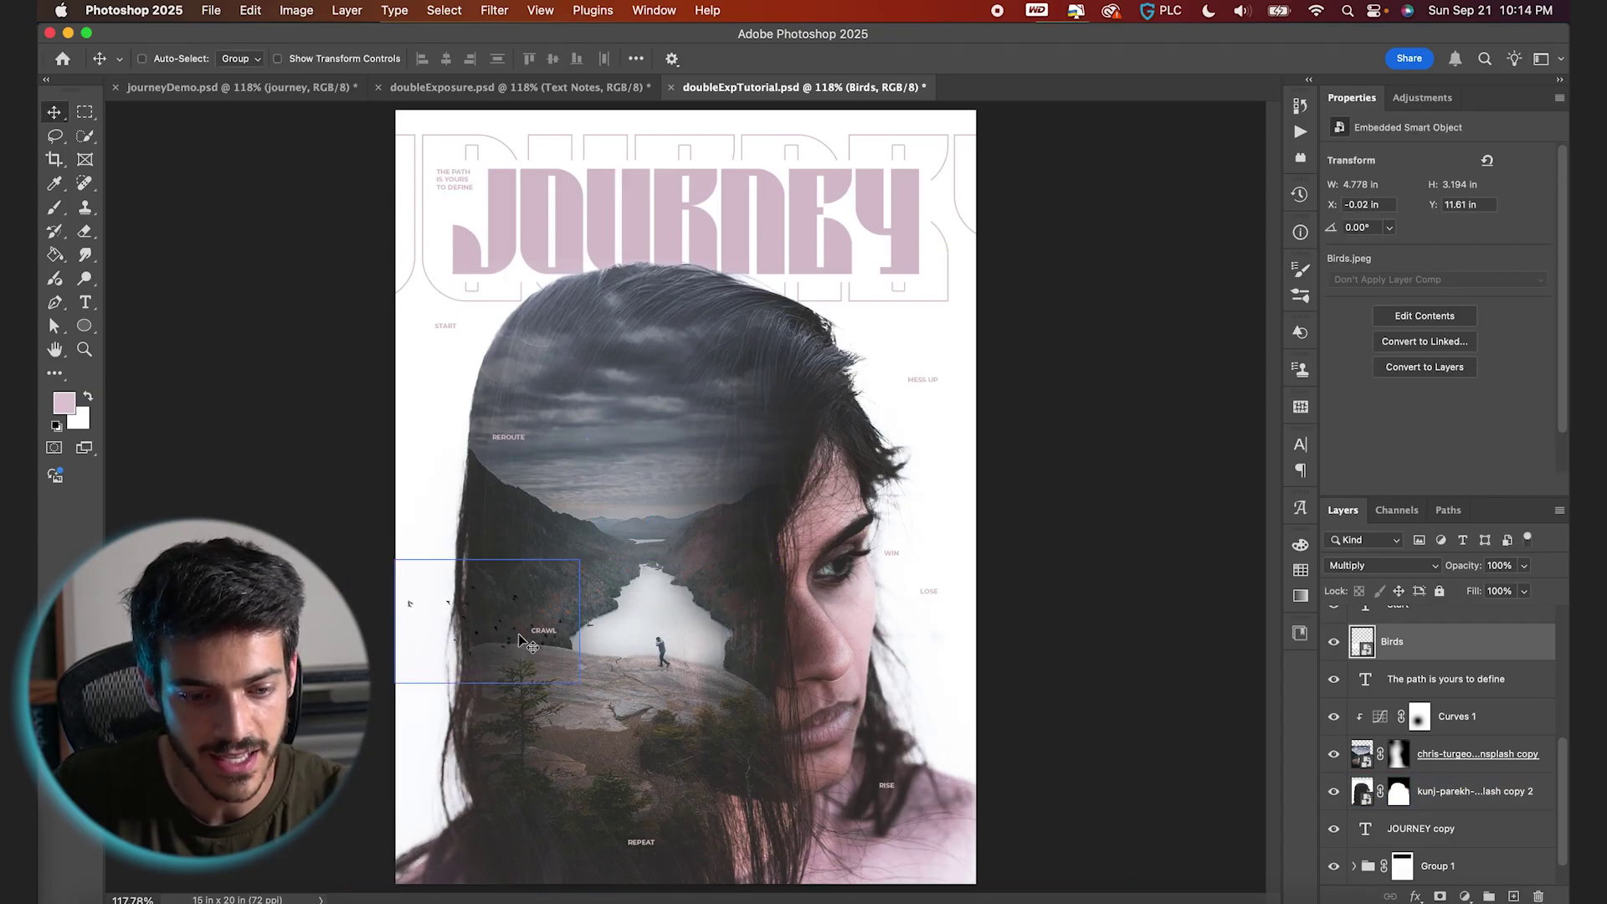
{"action": "left_click", "coordinate": [79, 889]}
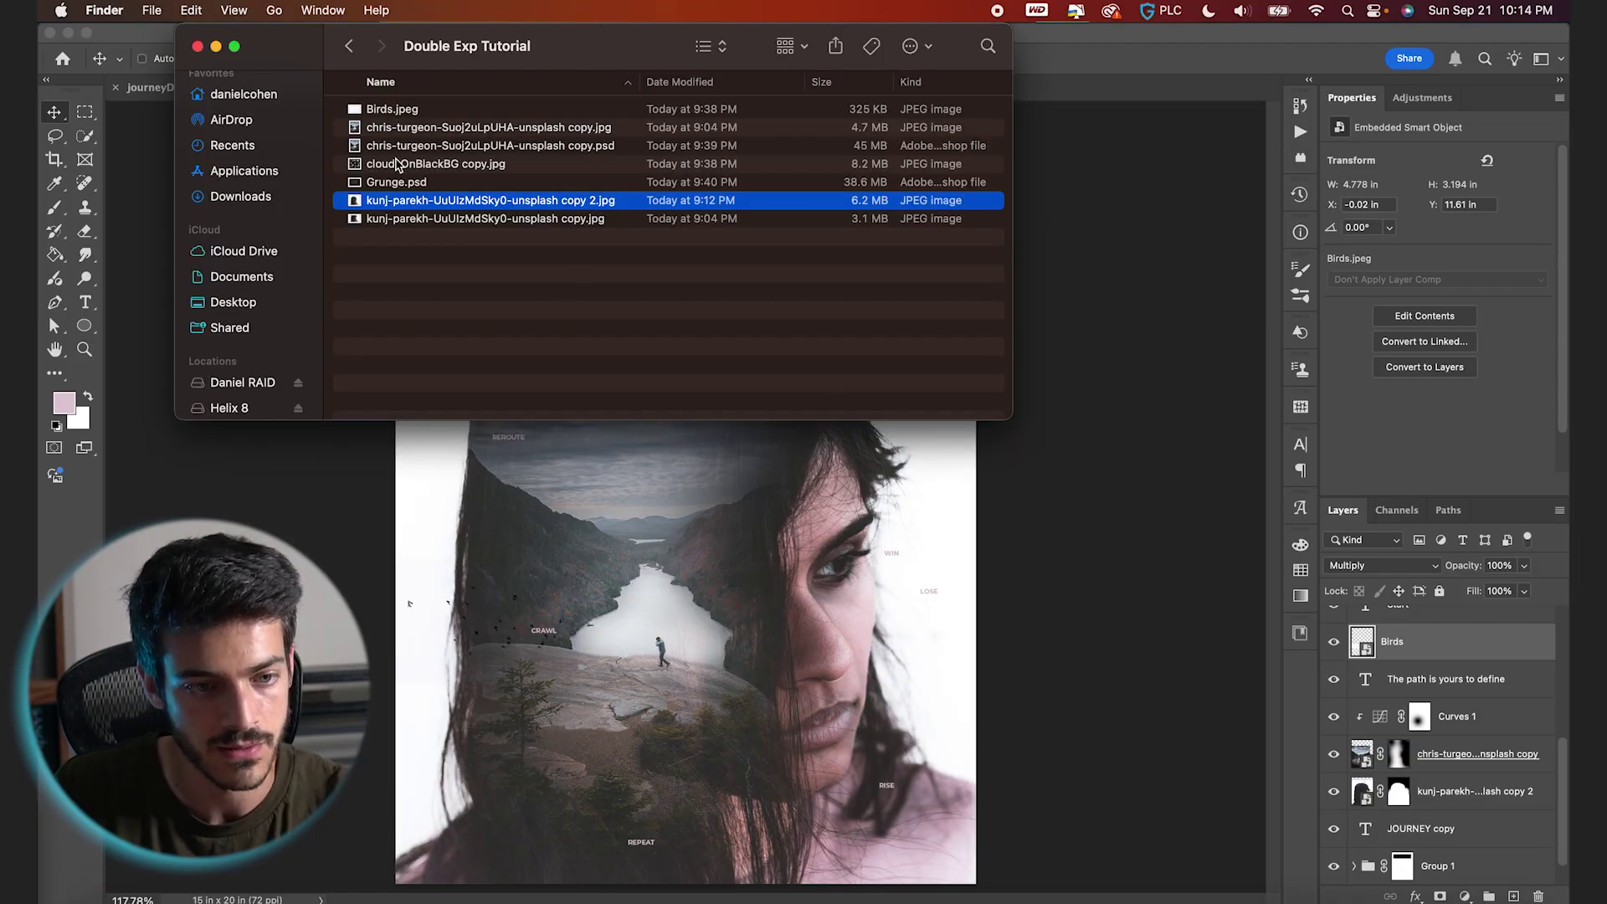
Step: Place cloudsOnBlackBG copy.jpg in Screen mode over the head, beneath the Birds layer
{"action": "left_click_drag", "start_coordinate": [398, 165], "coordinate": [685, 543]}
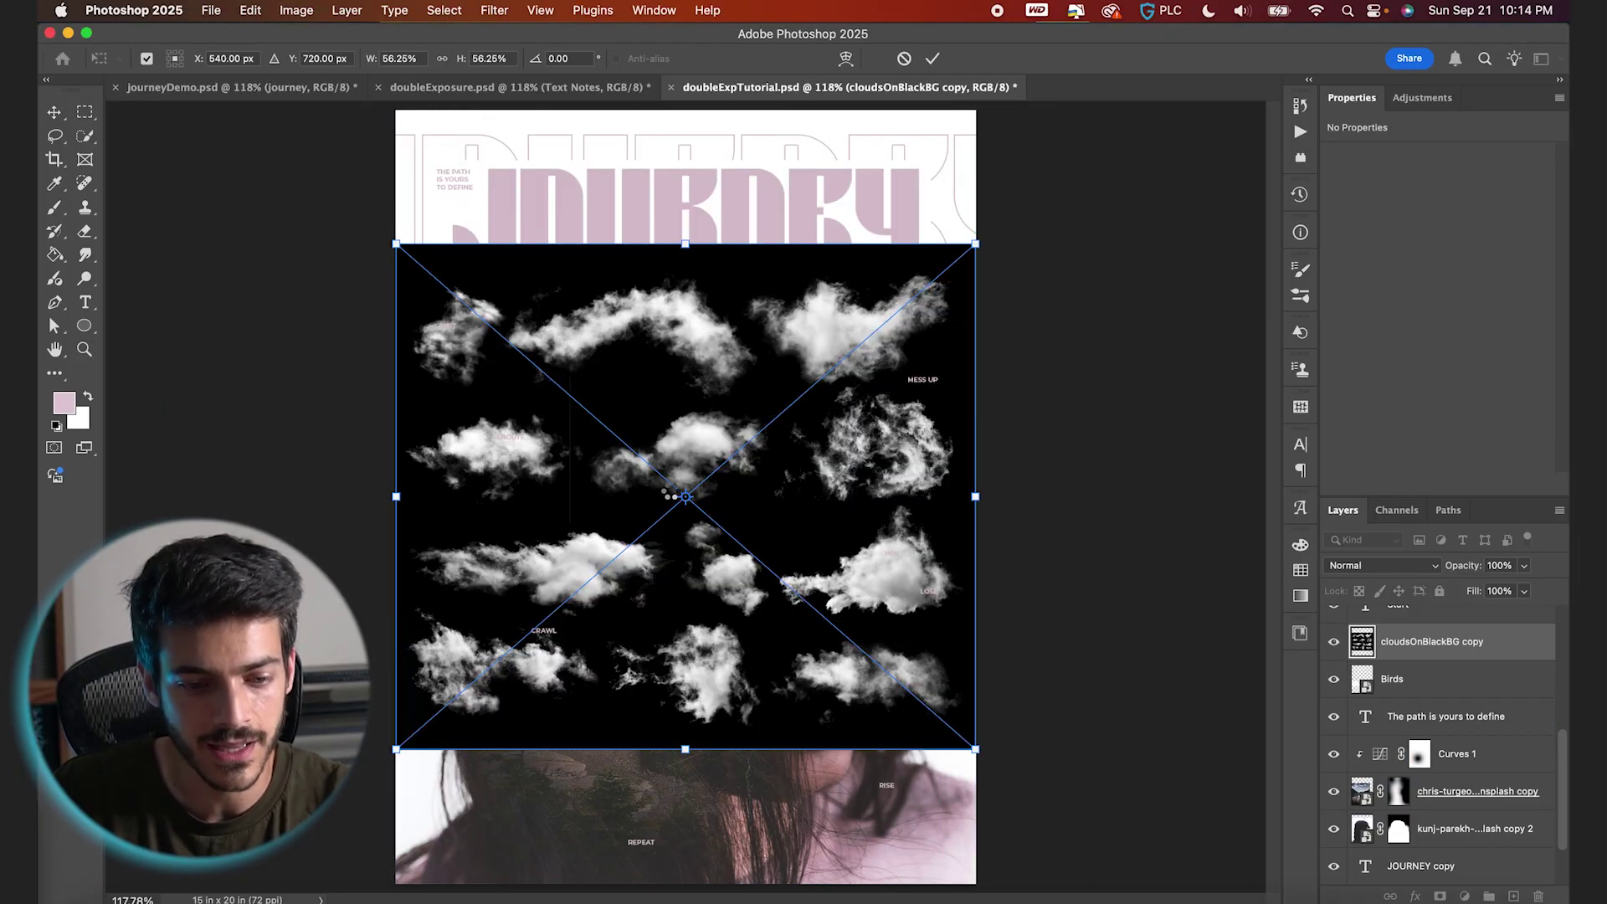
{"action": "key", "text": "Return"}
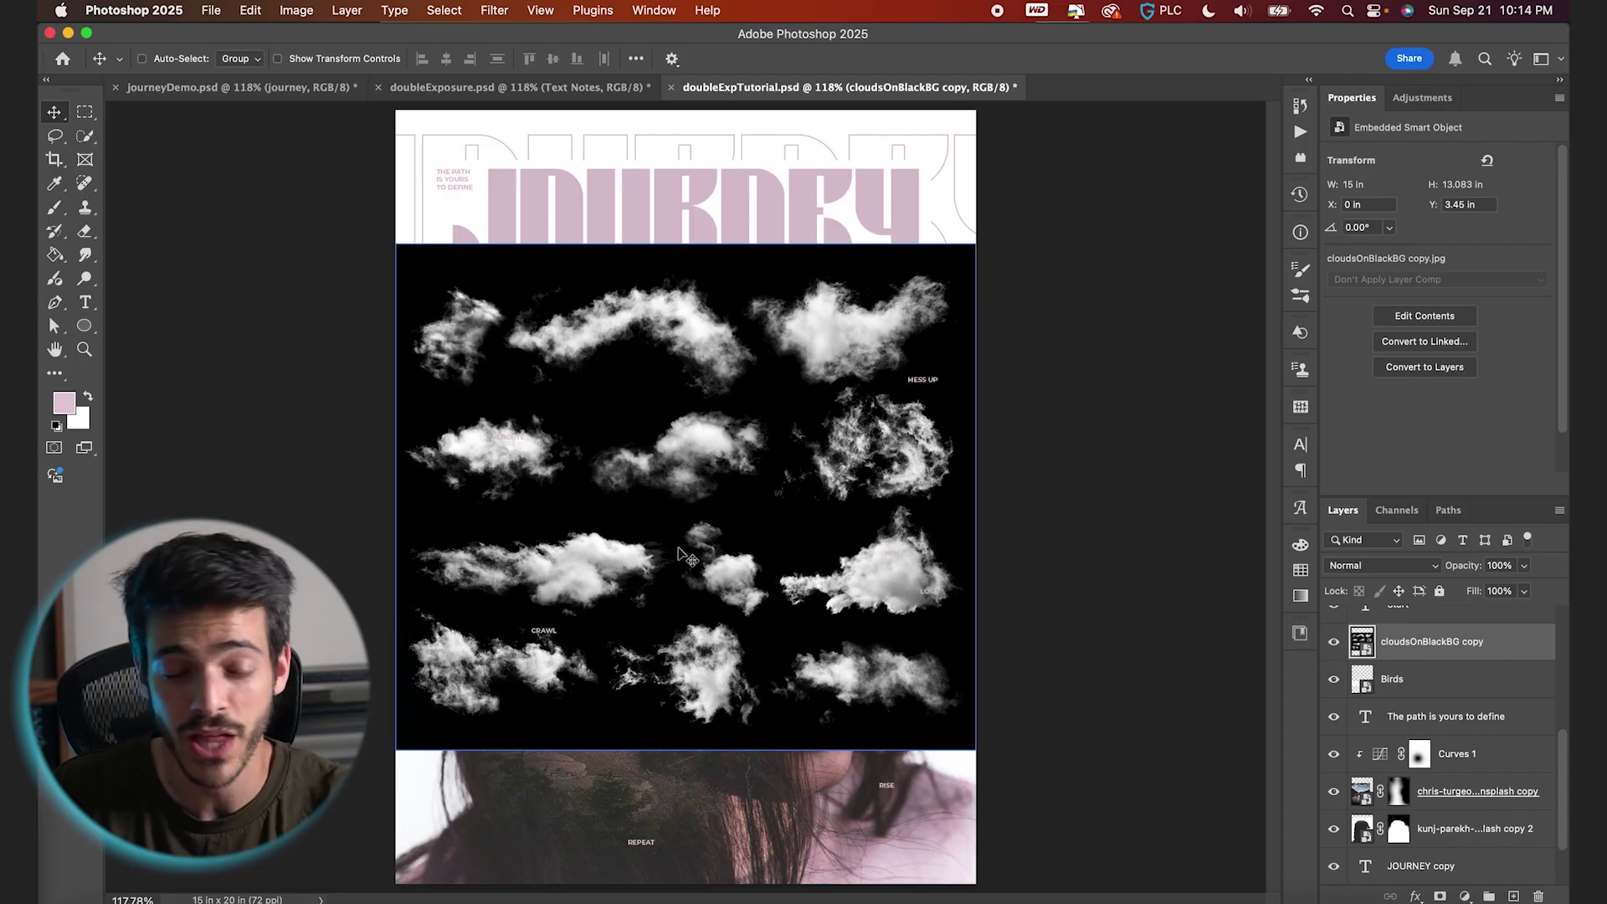
{"action": "left_click", "coordinate": [1381, 569]}
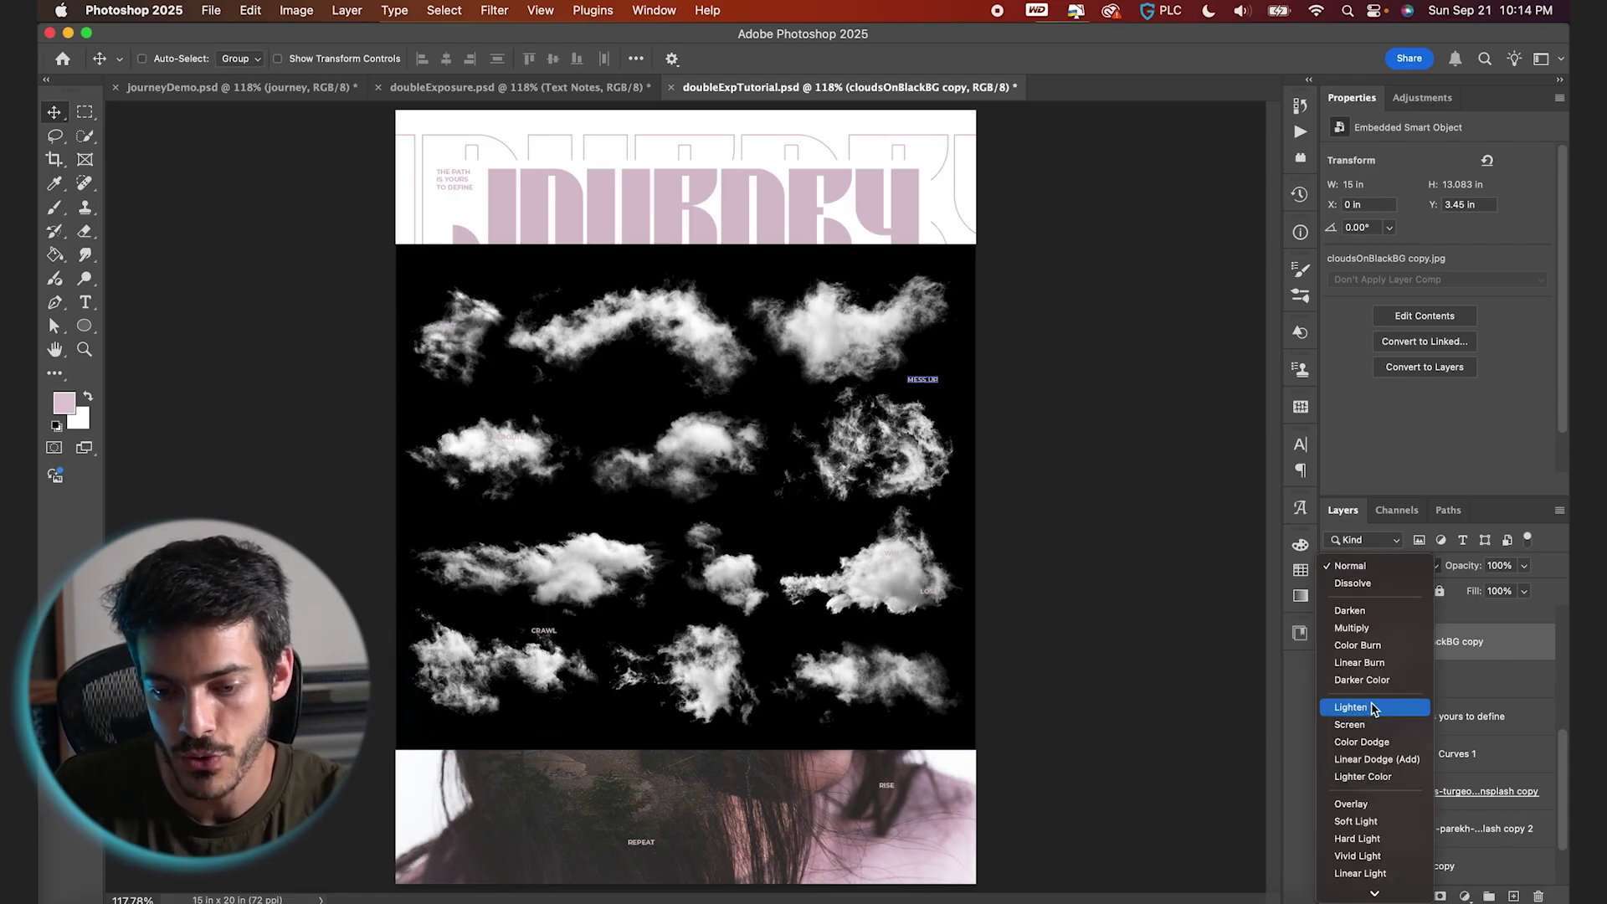
{"action": "left_click", "coordinate": [1364, 727]}
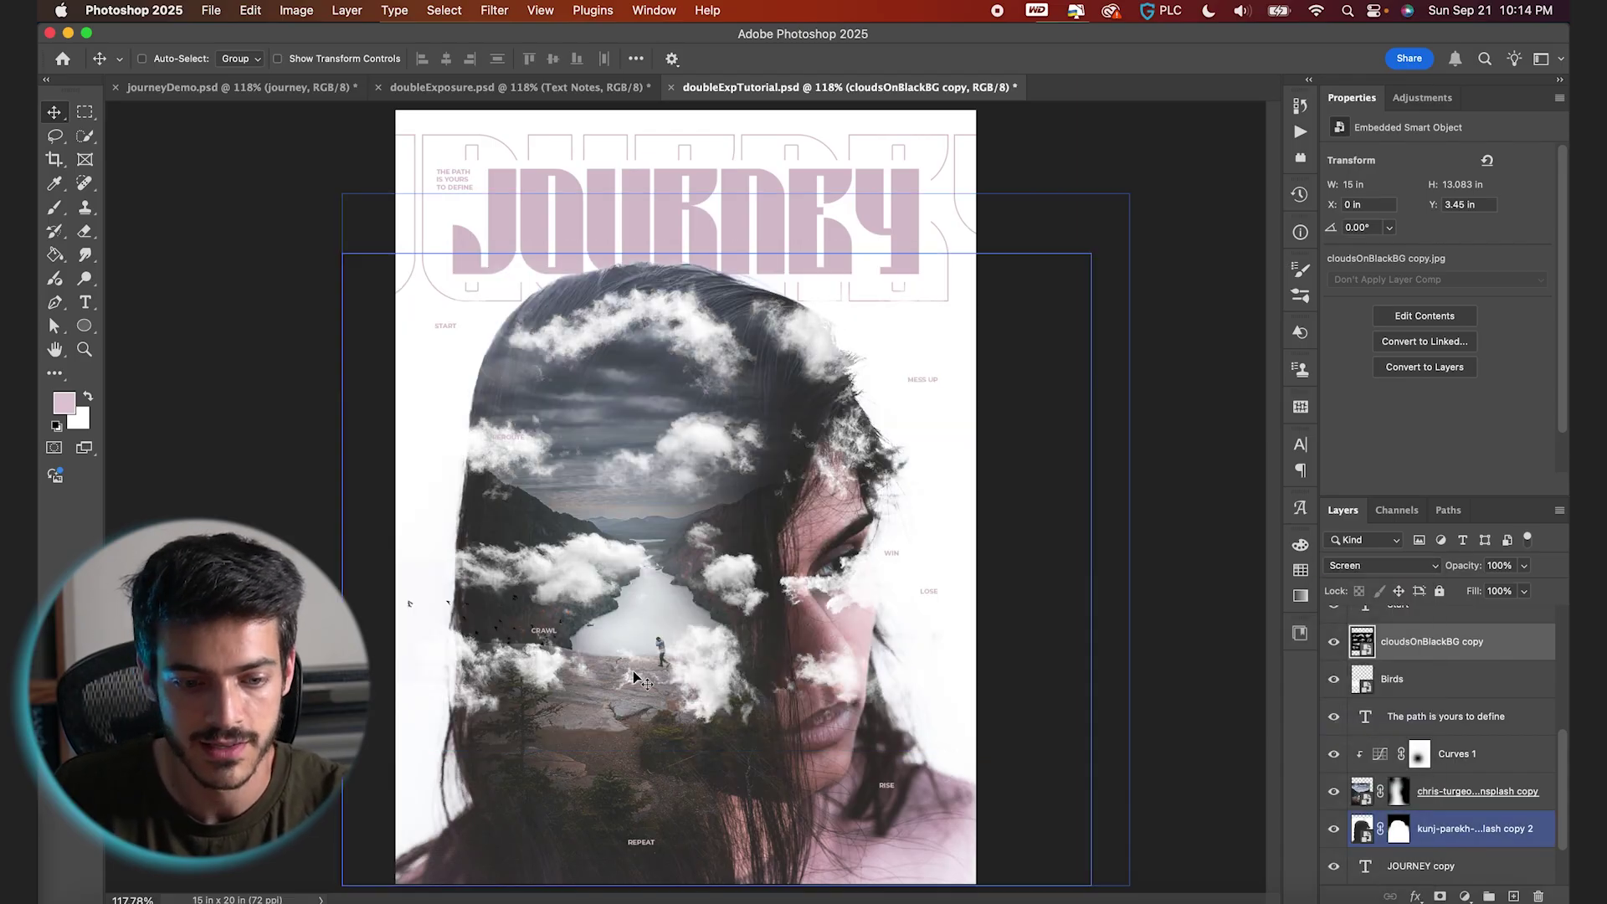
{"action": "left_click_drag", "start_coordinate": [643, 708], "coordinate": [665, 654]}
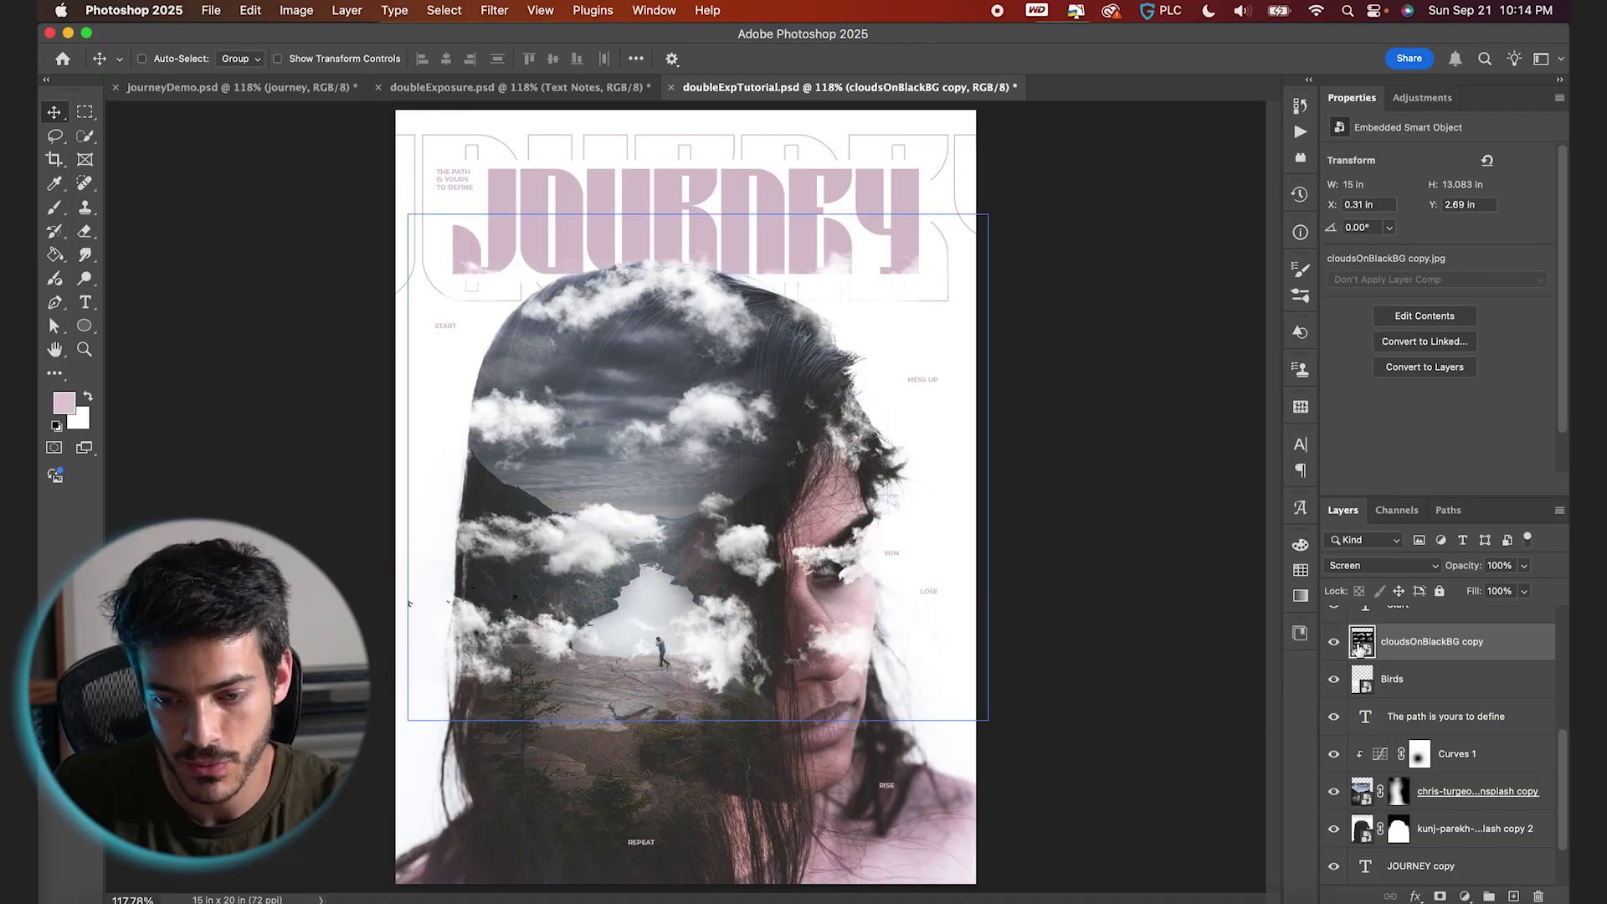
{"action": "left_click_drag", "start_coordinate": [1432, 641], "coordinate": [1432, 698]}
{"action": "left_click_drag", "start_coordinate": [811, 704], "coordinate": [811, 718]}
Step: Add a black layer mask to the clouds layer, hiding all the clouds
{"action": "left_click", "coordinate": [569, 653], "text": "super"}
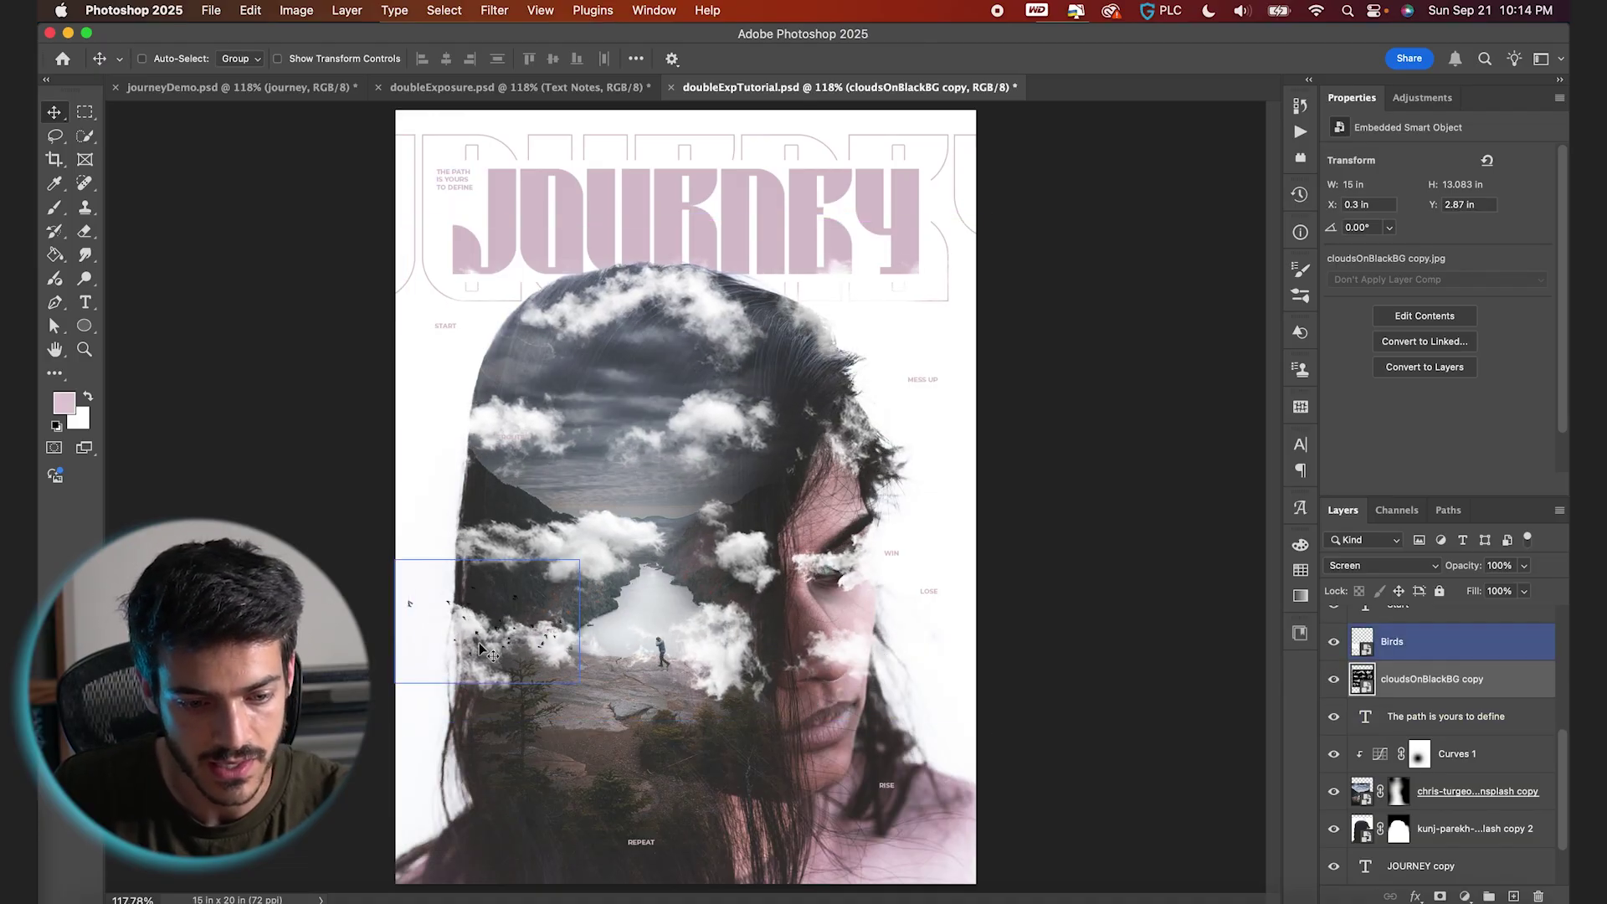
{"action": "left_click", "coordinate": [1452, 717]}
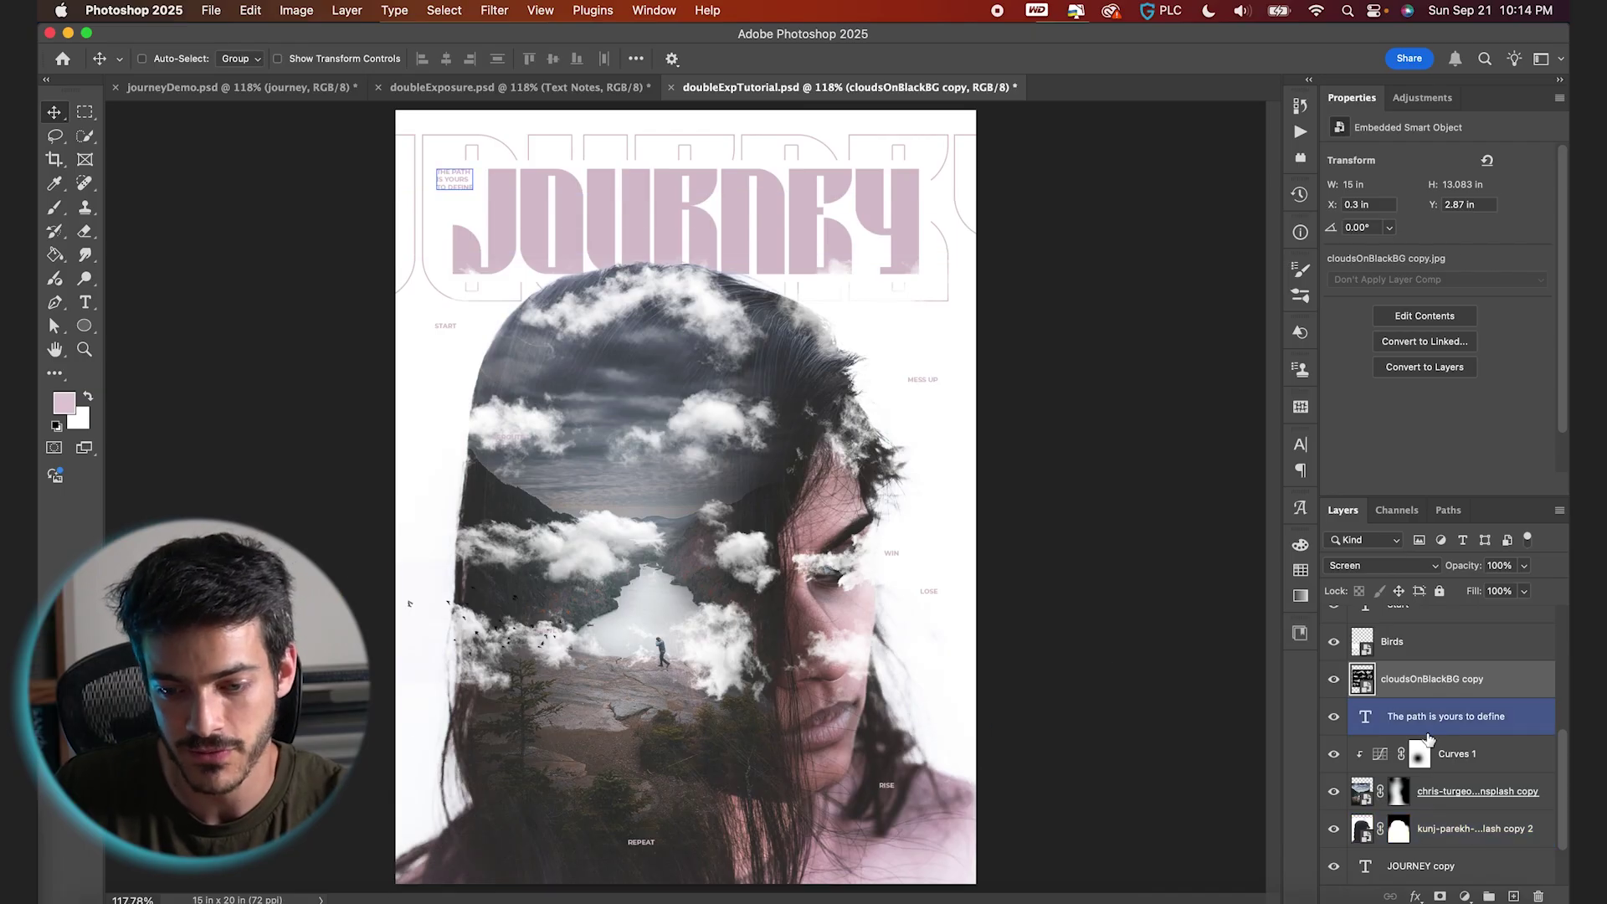
{"action": "left_click", "coordinate": [1450, 867]}
{"action": "left_click", "coordinate": [1452, 717]}
{"action": "left_click", "coordinate": [1424, 685]}
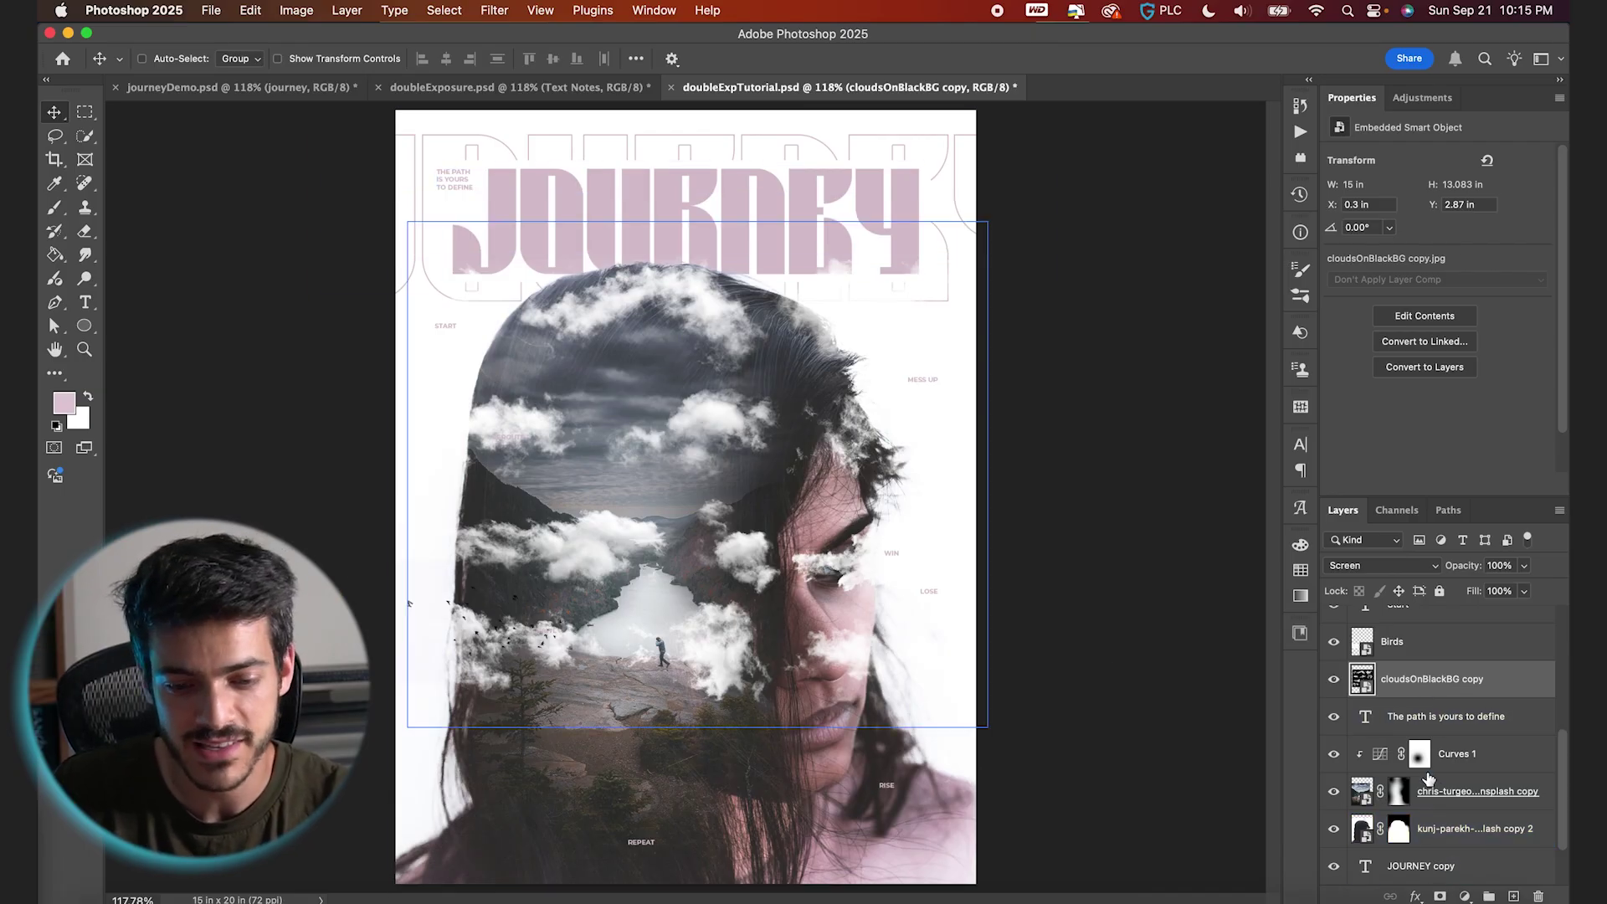
{"action": "left_click", "coordinate": [1440, 896], "text": "alt"}
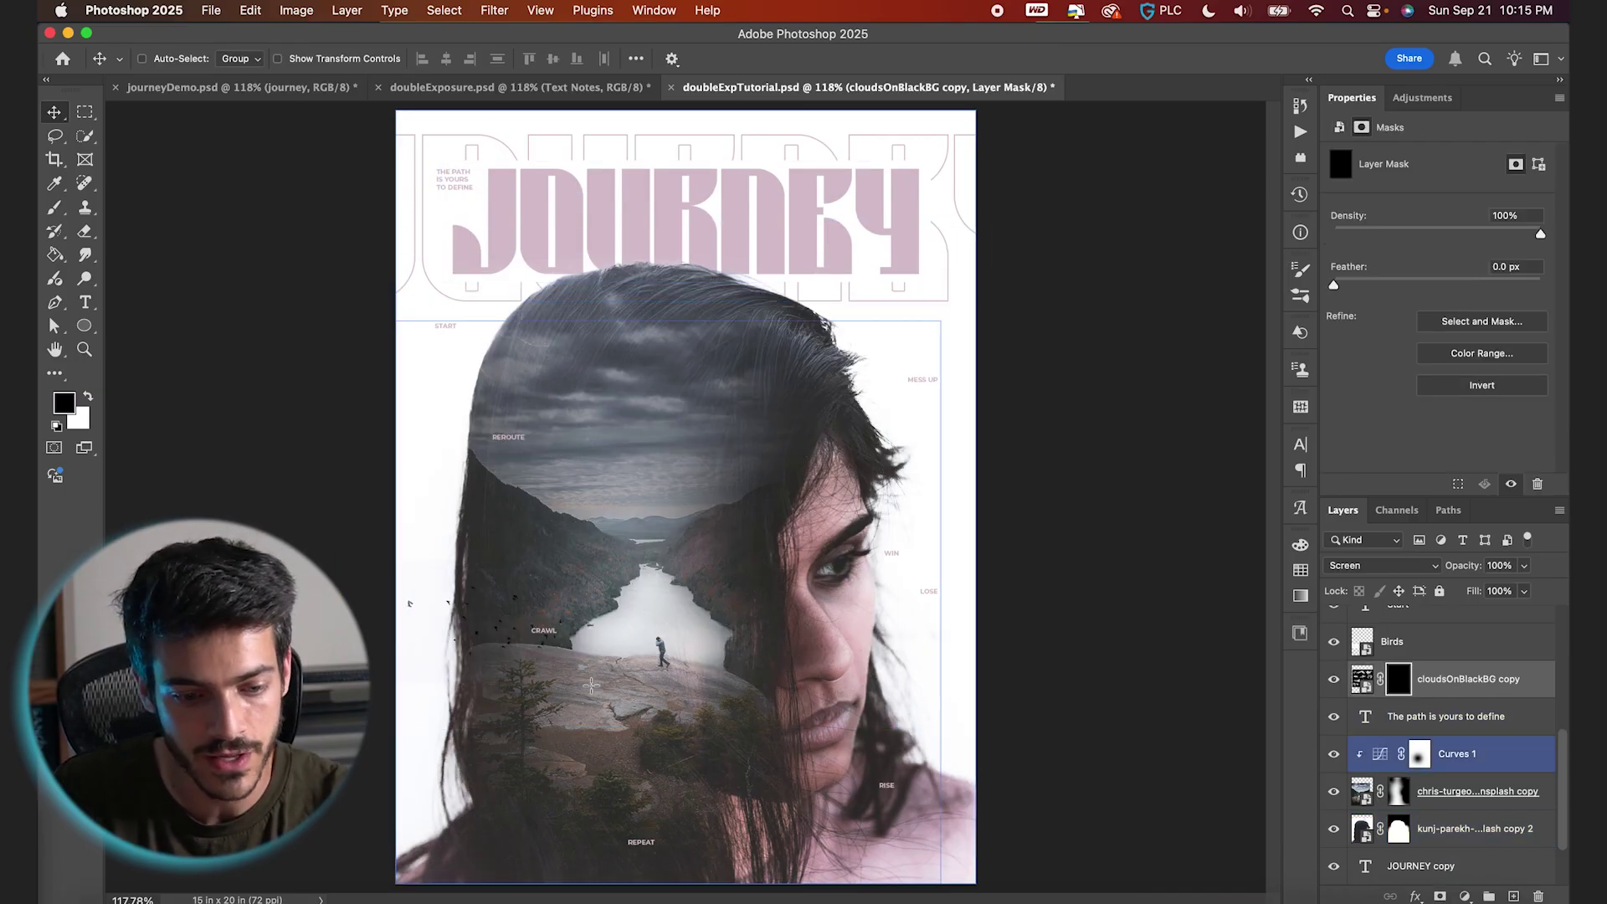
Step: Paint white on the clouds mask with a small brush to reveal a puff beside the hiker
{"action": "key", "text": "d"}
{"action": "key", "text": "b"}
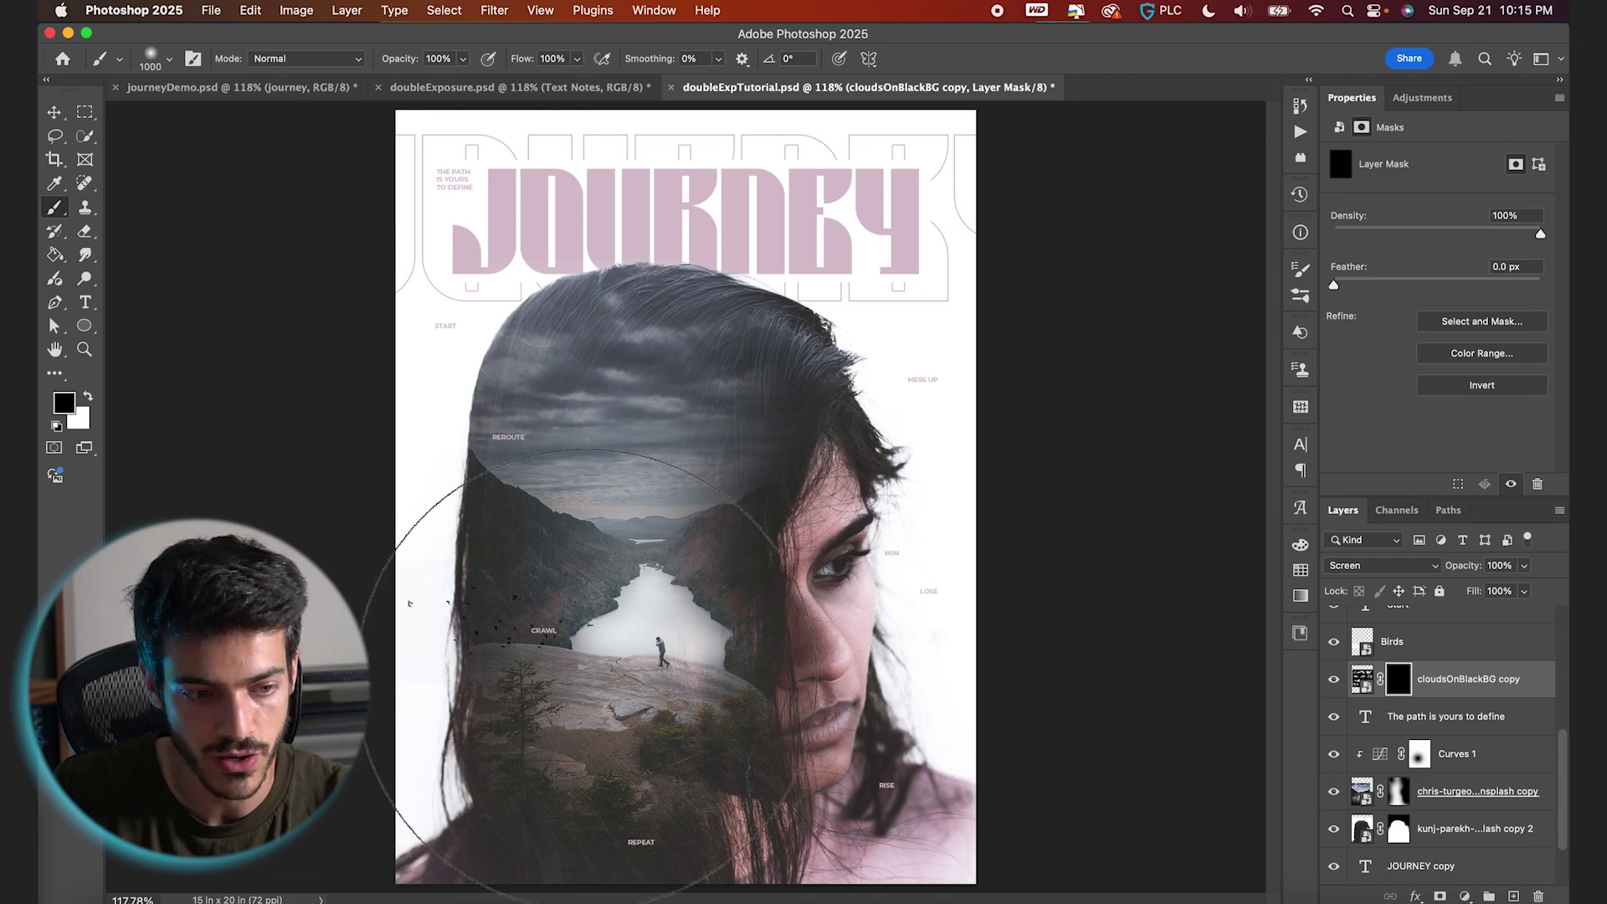
{"action": "key", "text": "bracketleft"}
{"action": "key", "text": "bracketleft"}
{"action": "key", "text": "bracketleft"}
{"action": "key", "text": "bracketleft"}
{"action": "key", "text": "bracketleft"}
{"action": "key", "text": "bracketleft"}
{"action": "key", "text": "bracketleft"}
{"action": "key", "text": "bracketleft"}
{"action": "key", "text": "bracketleft"}
{"action": "key", "text": "x"}
{"action": "left_click_drag", "start_coordinate": [573, 692], "coordinate": [412, 630]}
{"action": "key", "text": "x"}
Step: Duplicate the clouds layer, delete its mask, and shift the copy across the face
{"action": "left_click_drag", "start_coordinate": [1374, 688], "coordinate": [1373, 718], "text": "alt"}
{"action": "right_click", "coordinate": [1400, 718]}
{"action": "left_click", "coordinate": [1359, 745]}
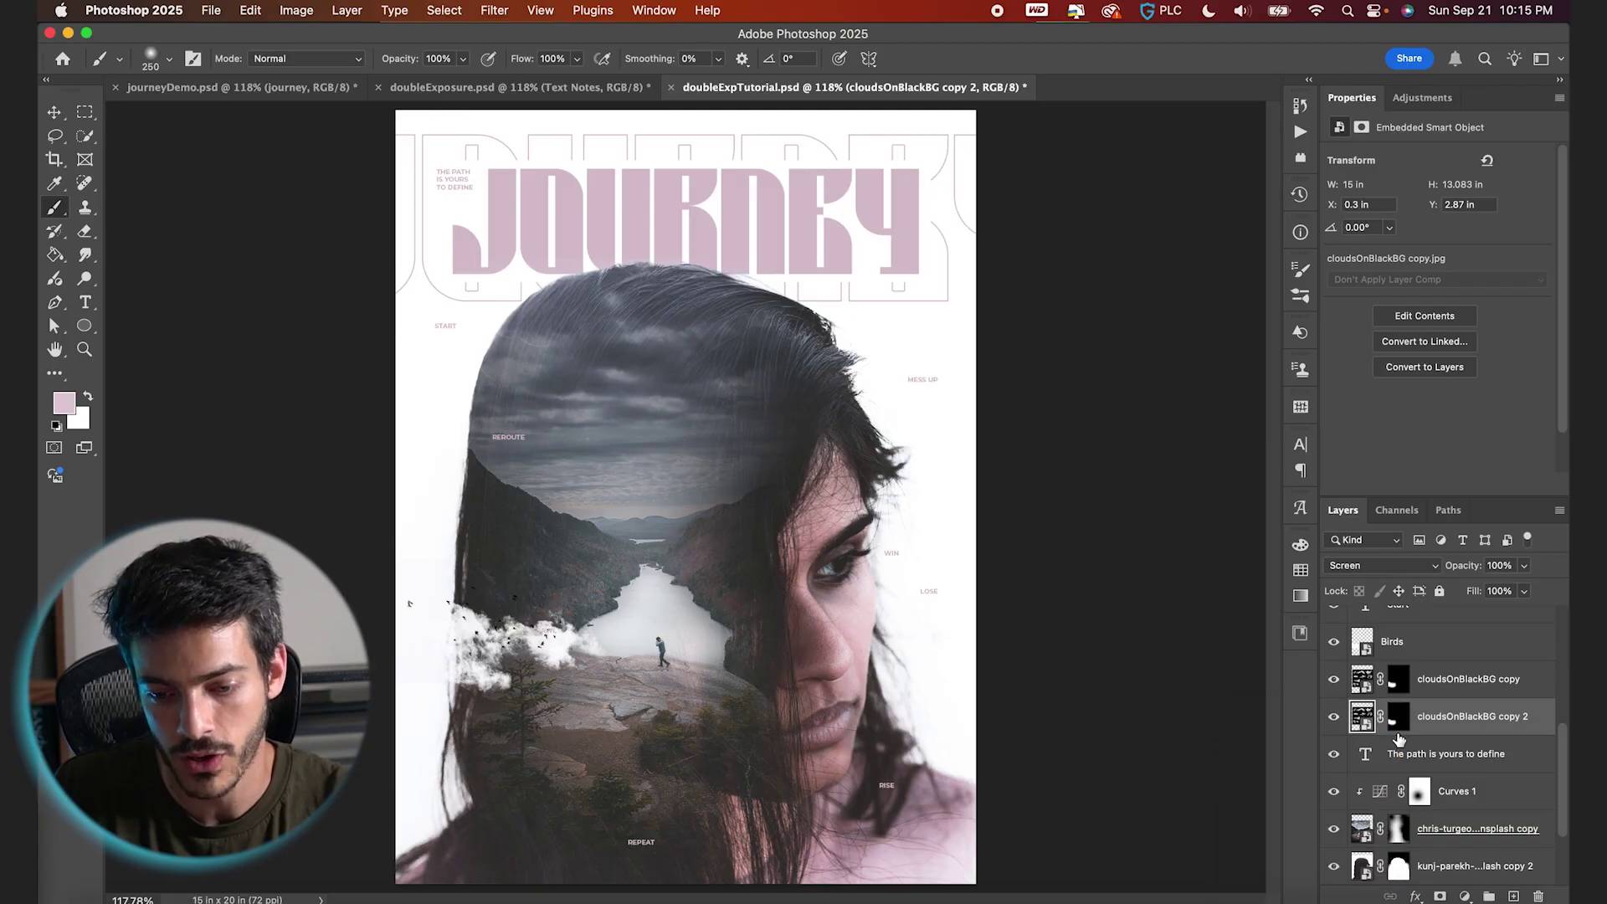
{"action": "key", "text": "v"}
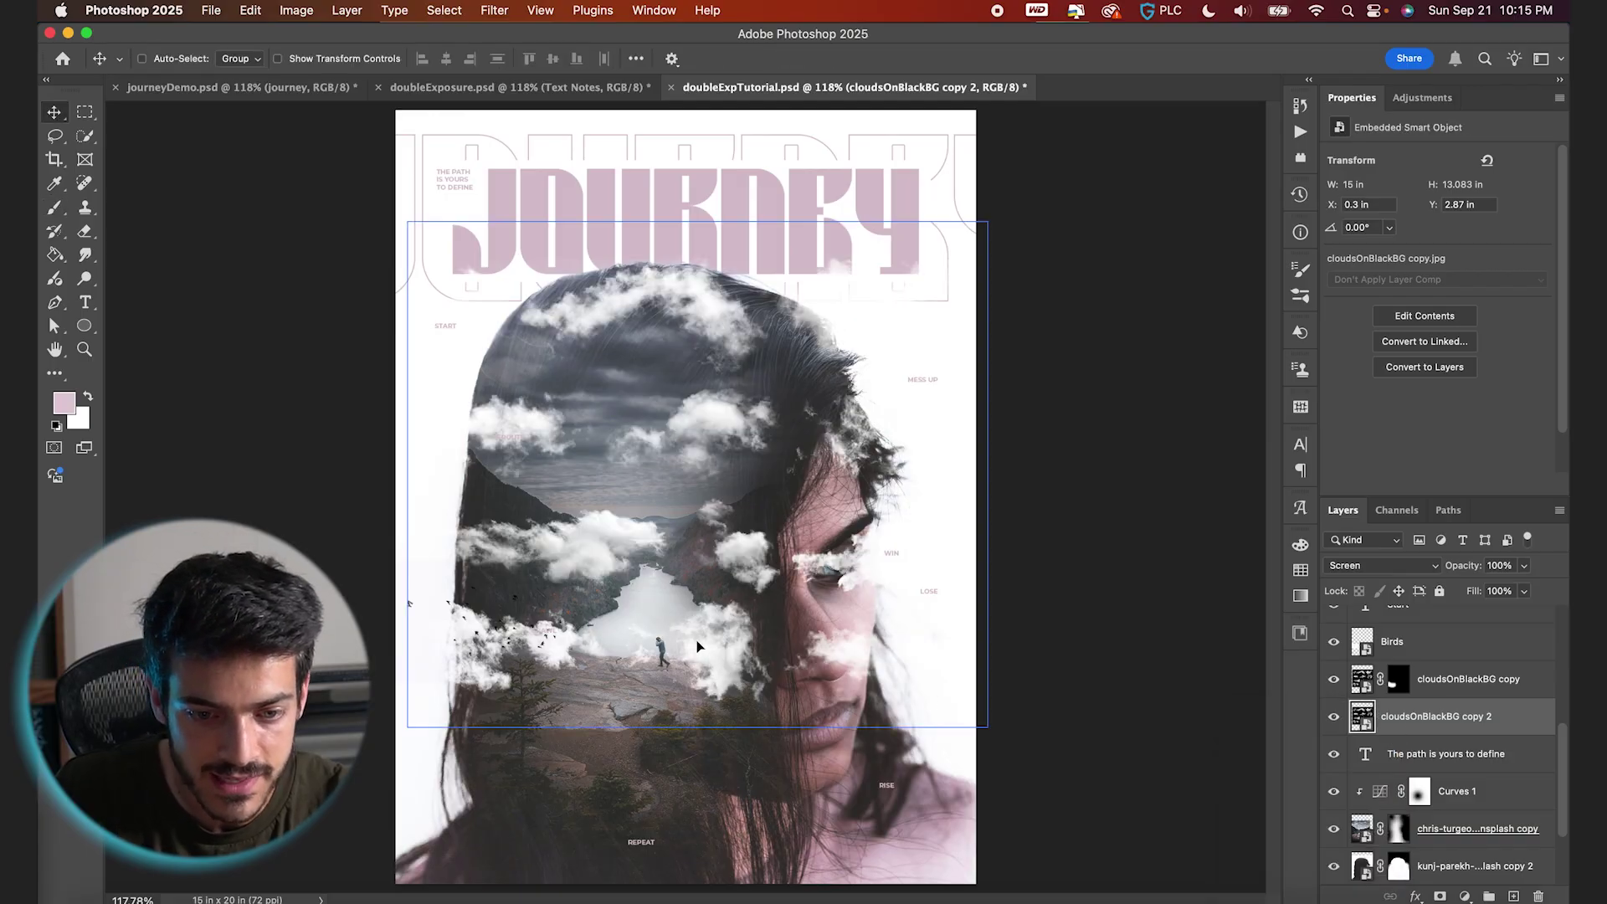
{"action": "left_click_drag", "start_coordinate": [699, 646], "coordinate": [783, 629]}
Step: Give the duplicate a black mask and paint in a cloud at the upper-right hairline
{"action": "left_click", "coordinate": [1440, 896], "text": "alt"}
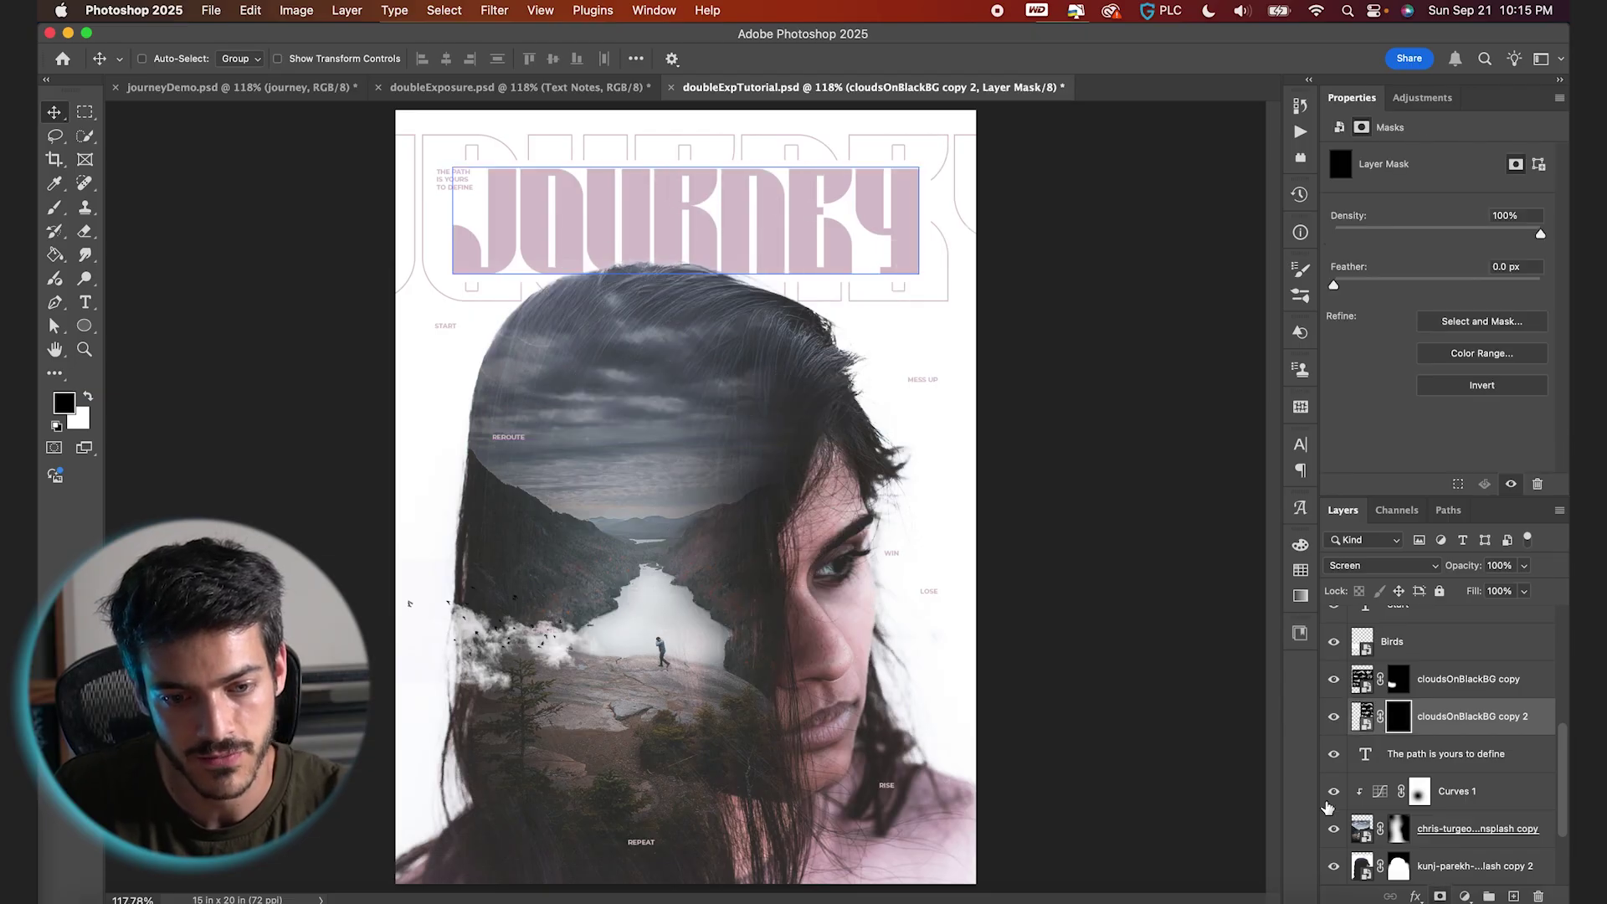
{"action": "key", "text": "b"}
{"action": "key", "text": "x"}
{"action": "mouse_move", "coordinate": [832, 387]}
{"action": "left_mouse_down"}
{"action": "mouse_move", "coordinate": [720, 394]}
{"action": "mouse_move", "coordinate": [882, 393]}
{"action": "left_mouse_up"}
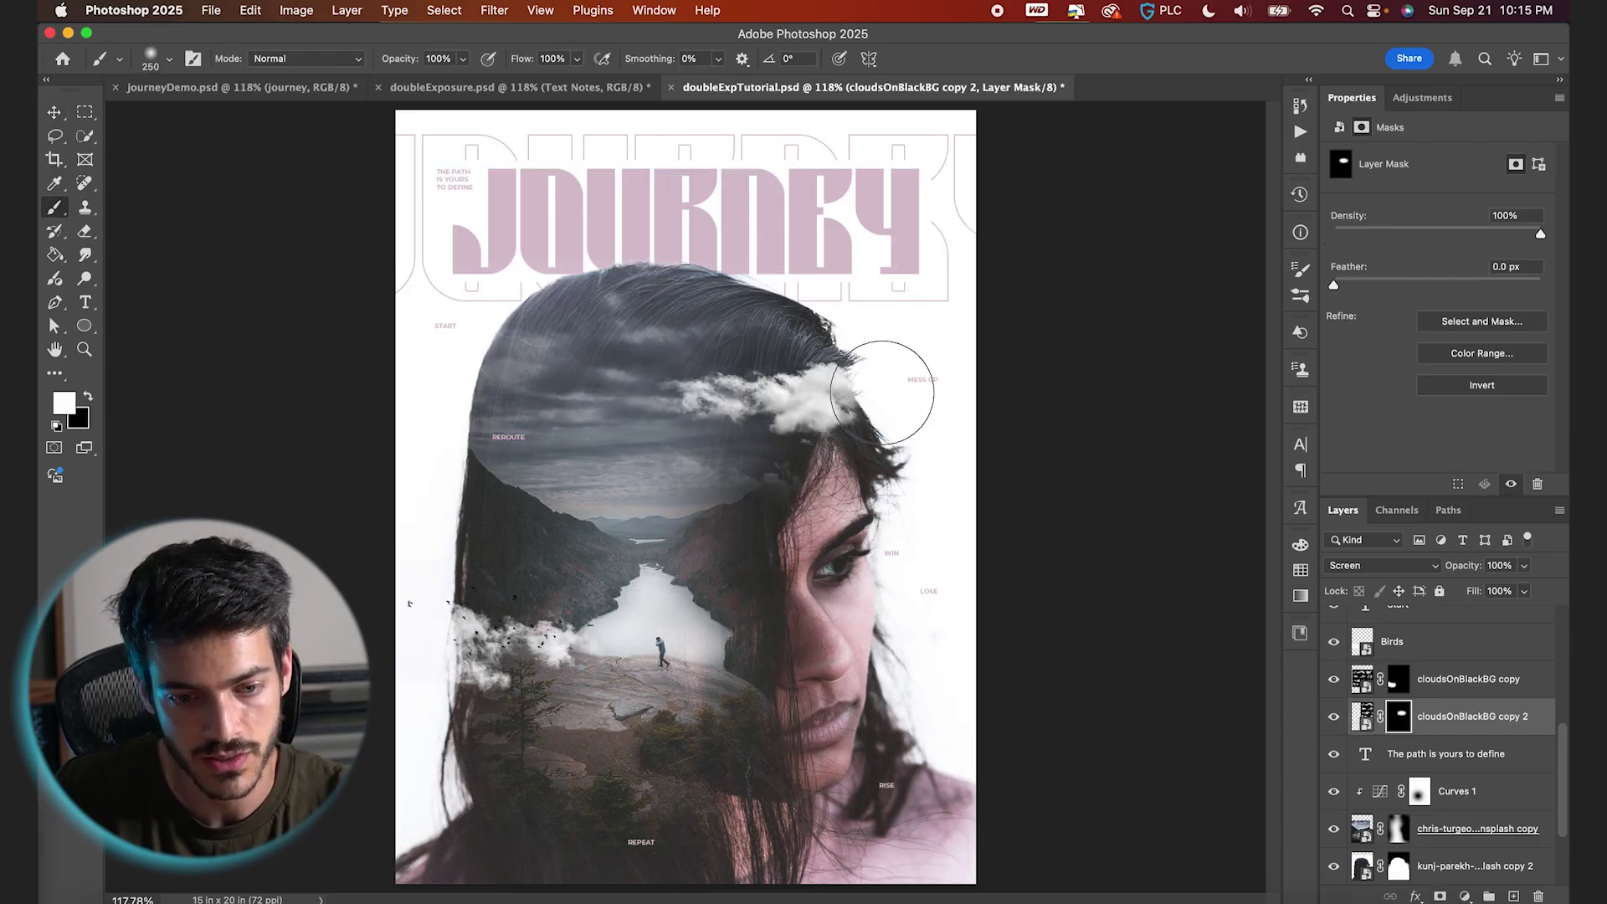
{"action": "key", "text": "x"}
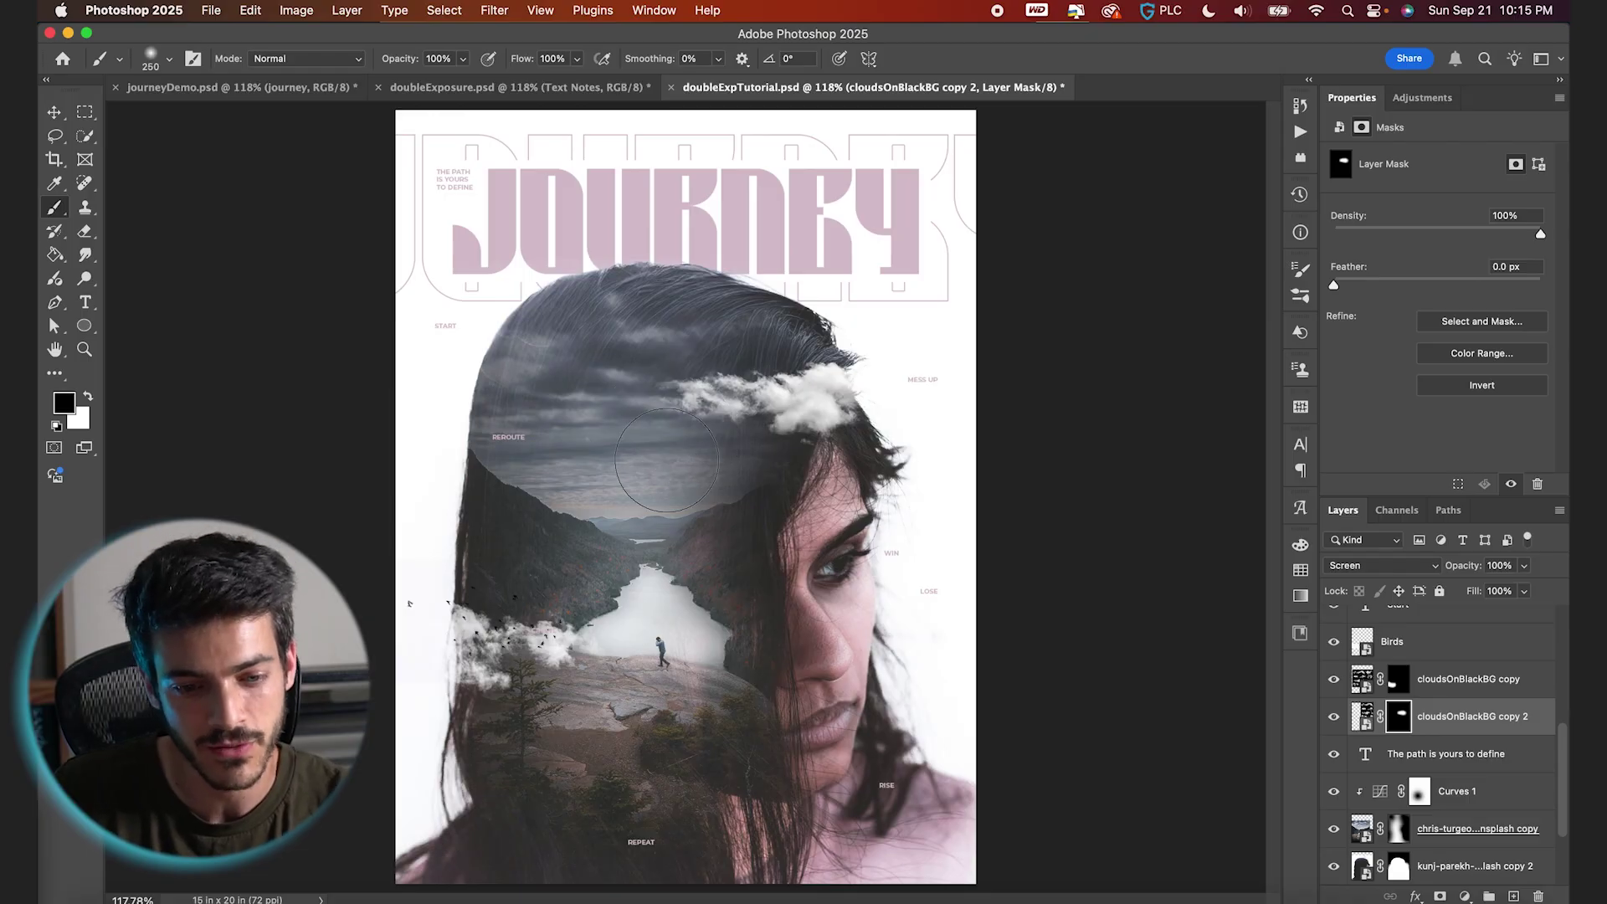
Step: Paint away part of the hairline cloud and zoom in on the head
{"action": "key", "text": "bracketright"}
{"action": "key", "text": "bracketright"}
{"action": "key", "text": "bracketright"}
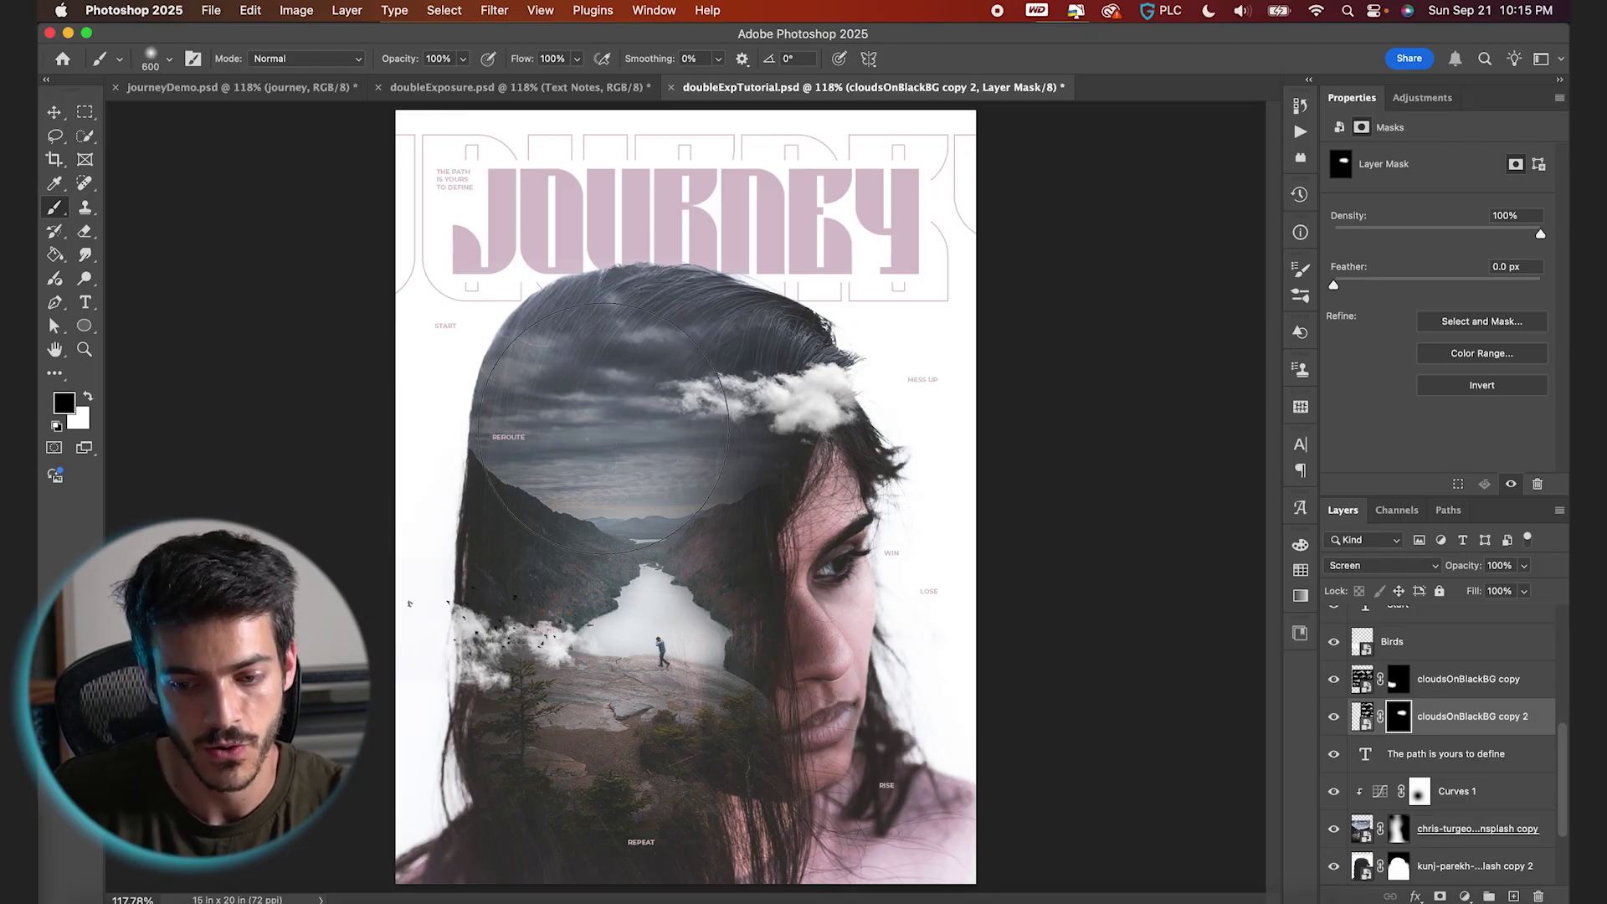
{"action": "key", "text": "x"}
{"action": "key", "text": "x"}
{"action": "key", "text": "bracketleft"}
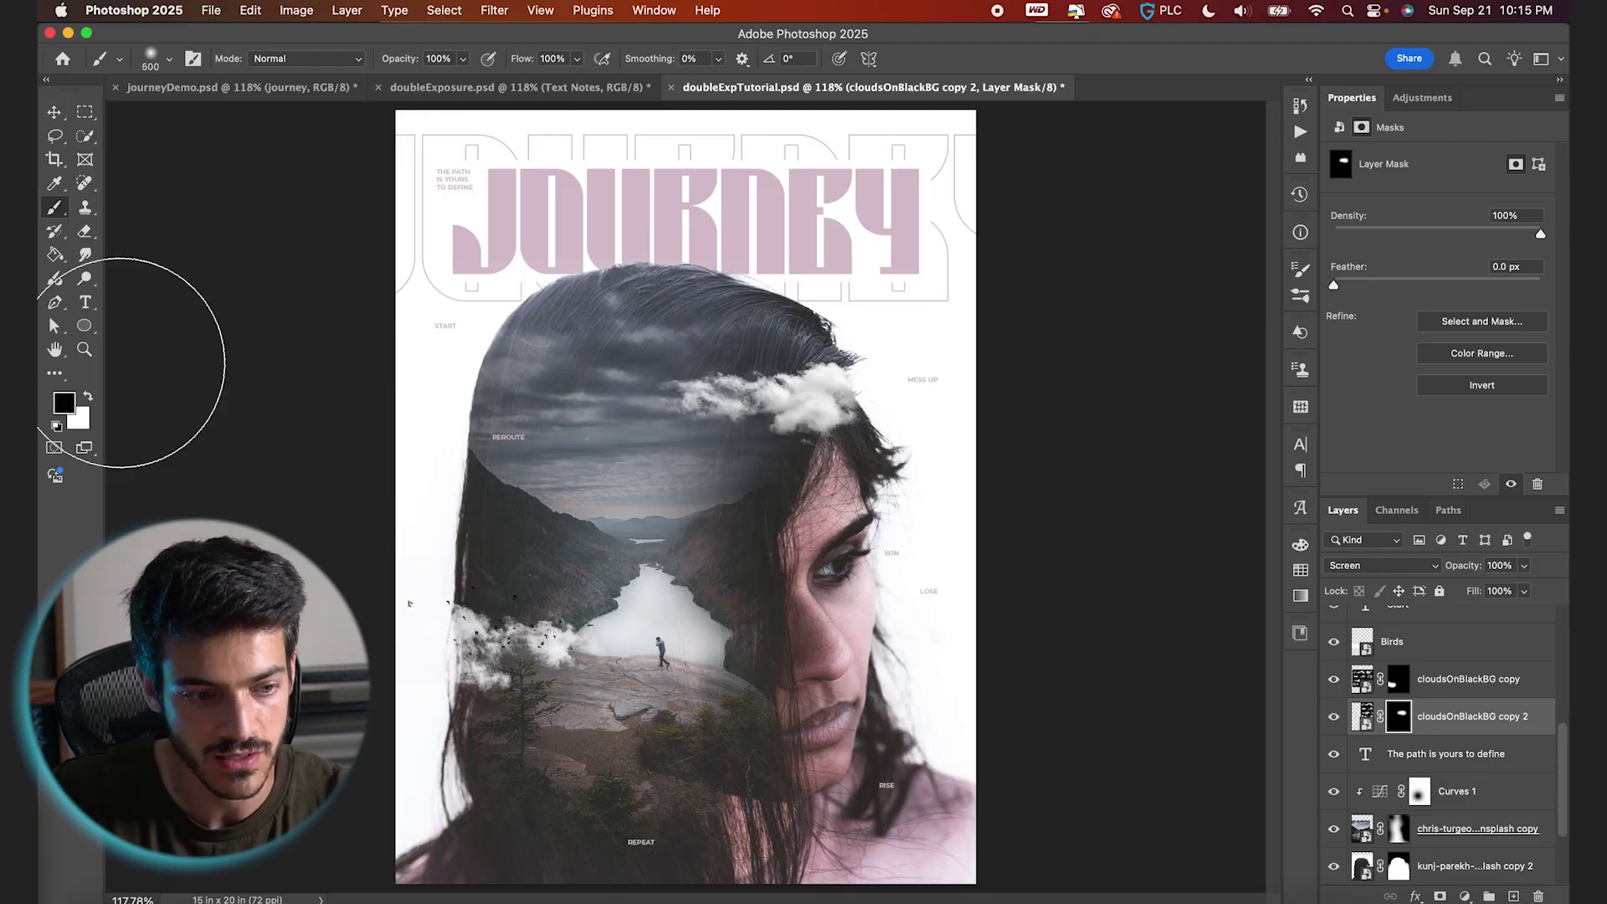
{"action": "left_click_drag", "start_coordinate": [670, 423], "coordinate": [657, 437]}
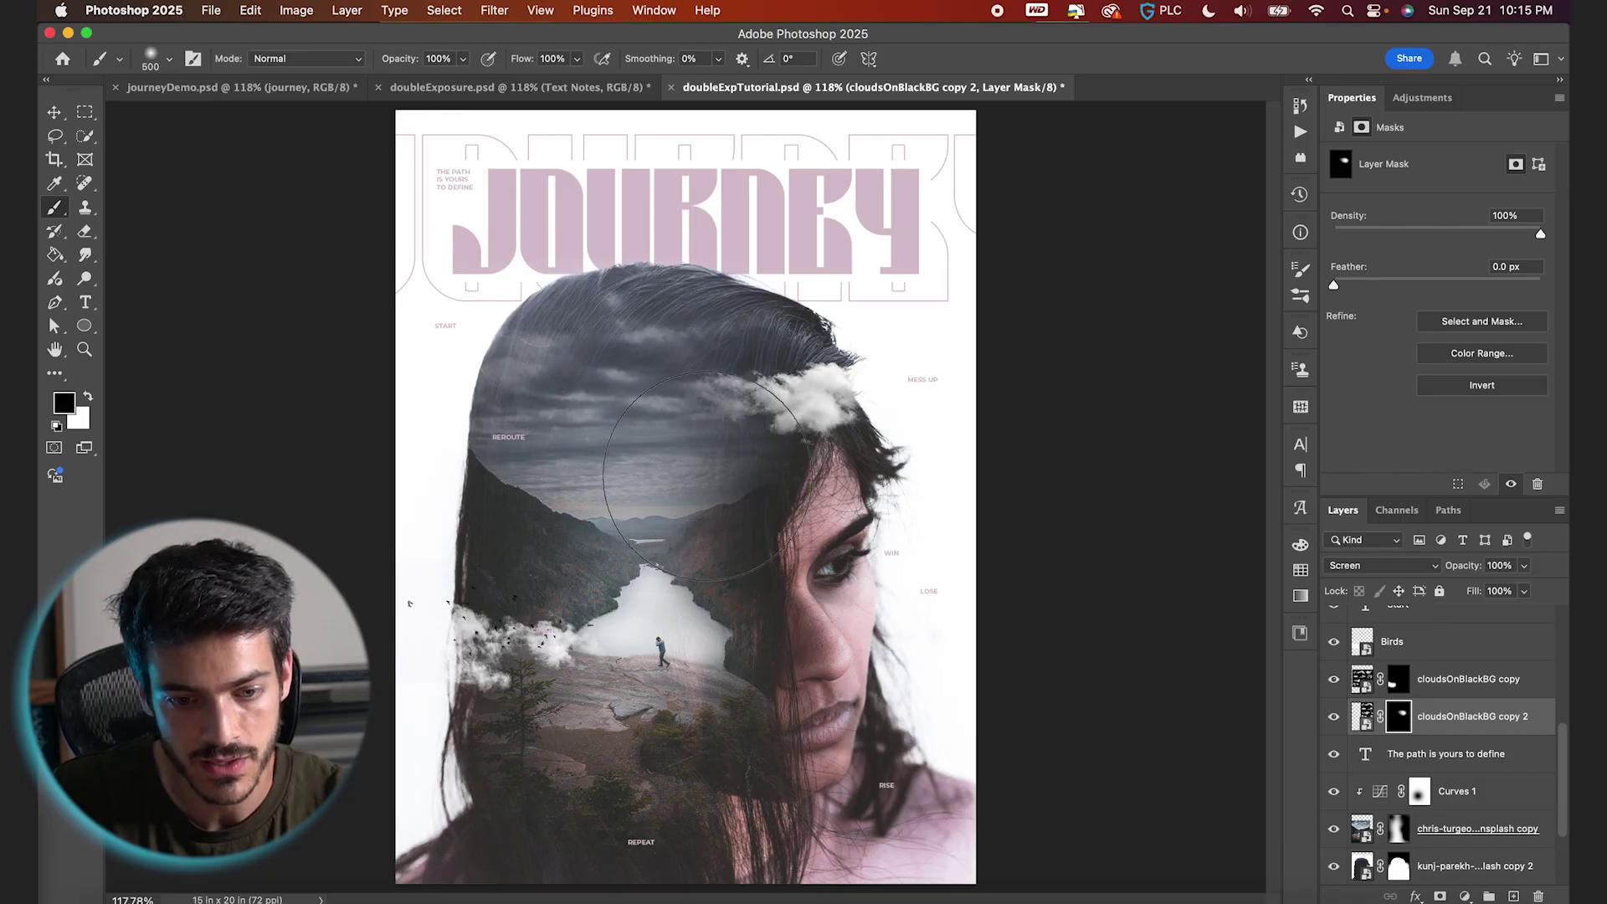
{"action": "key", "text": "v"}
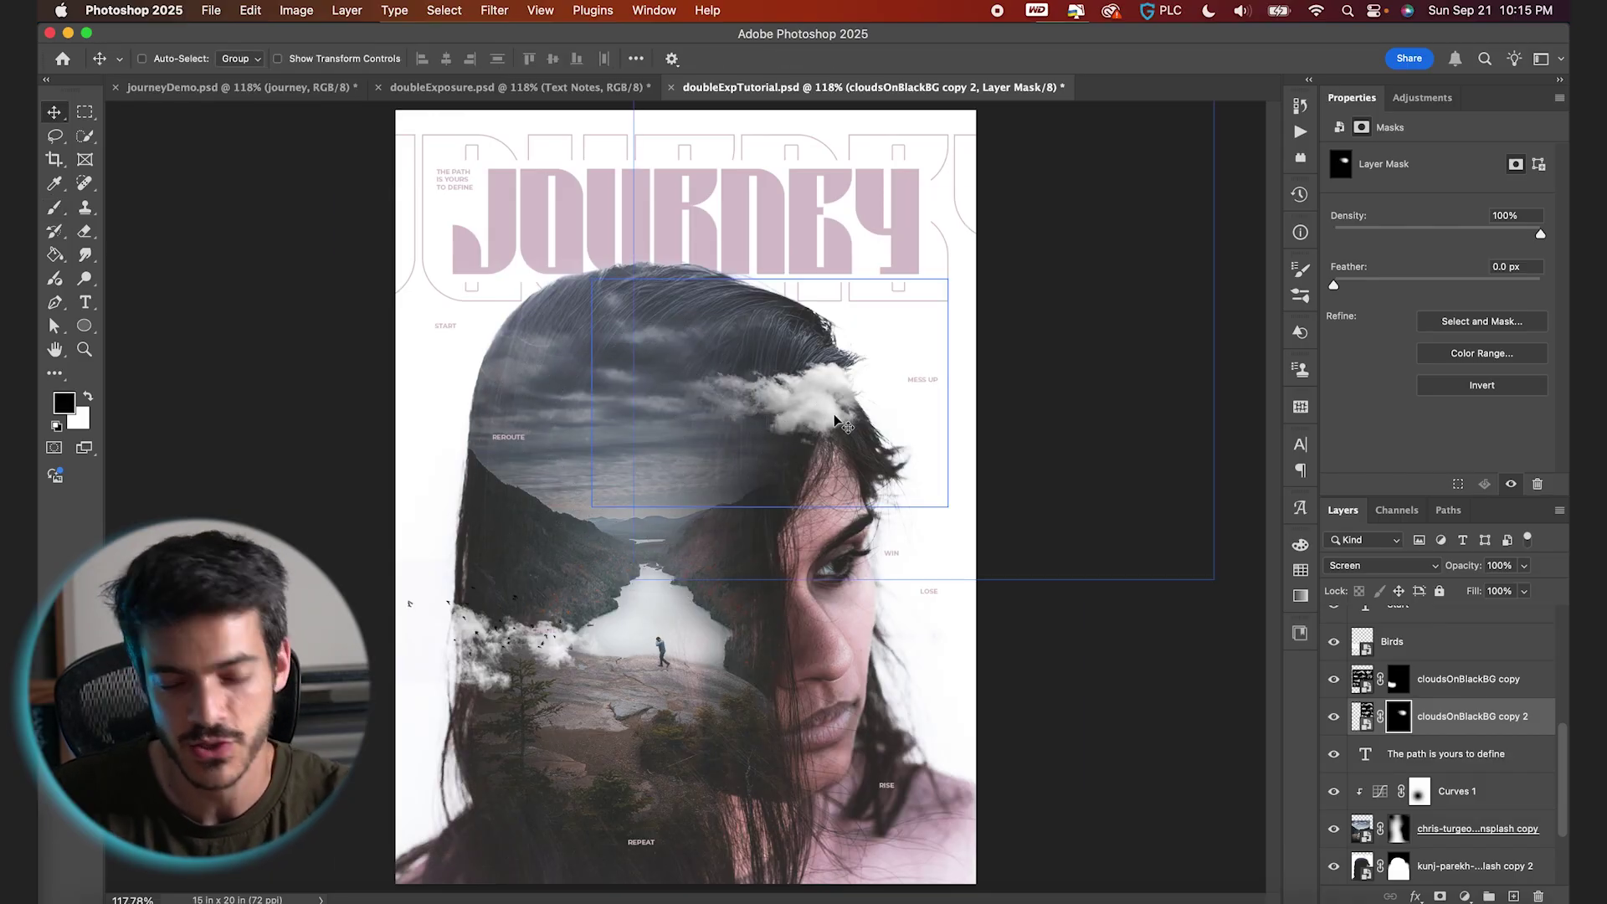
{"action": "key", "text": "super+equal"}
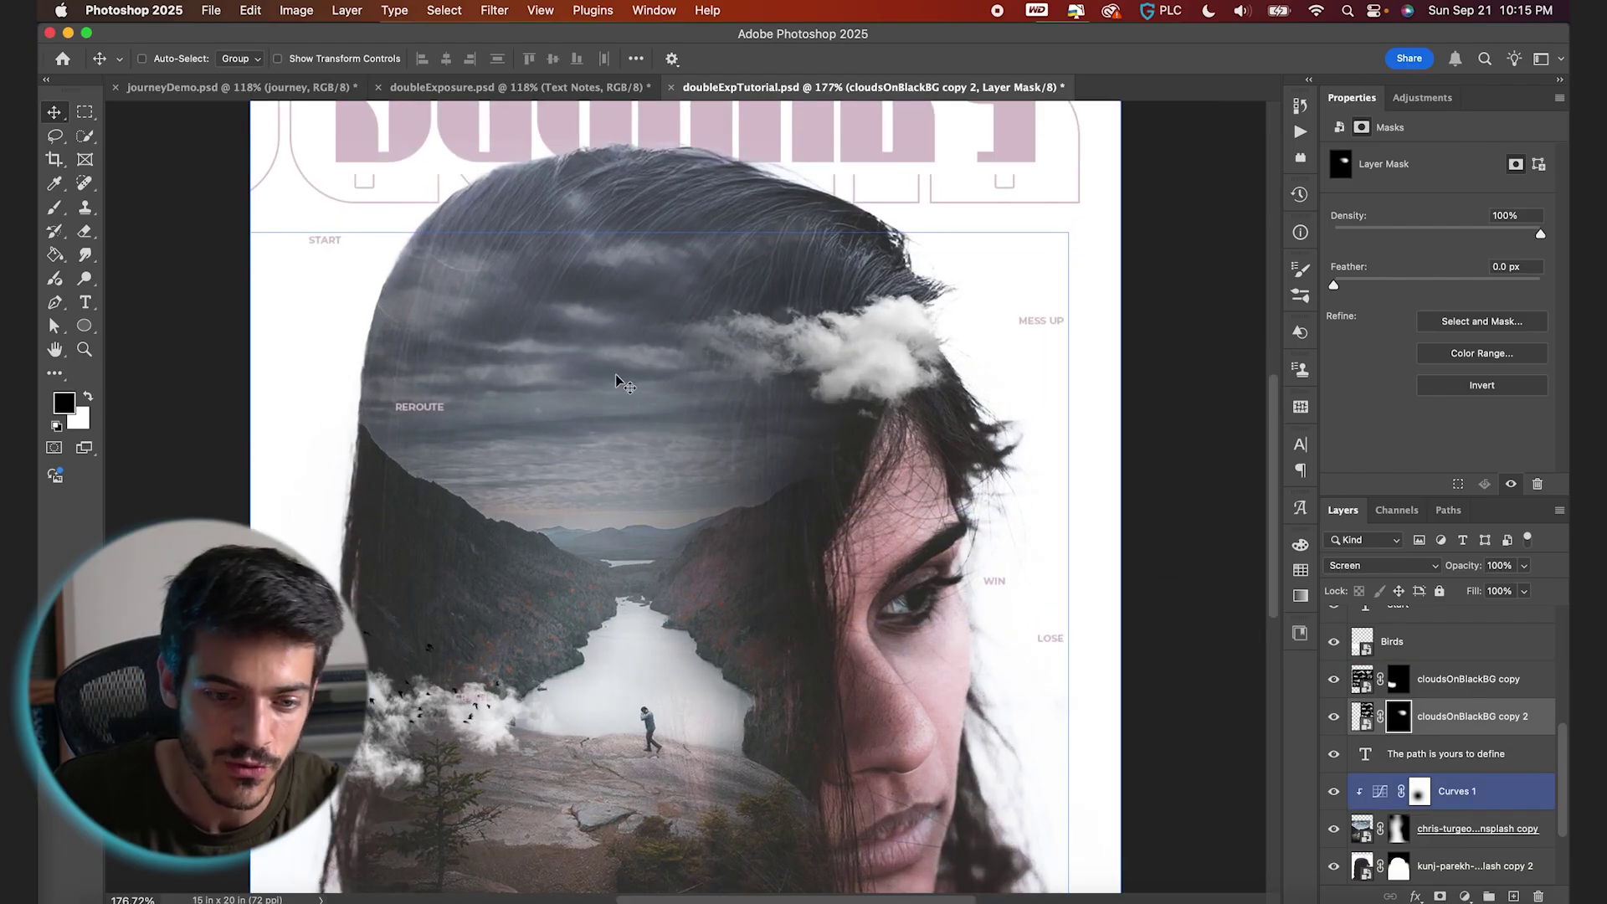
{"action": "left_click", "coordinate": [1363, 717]}
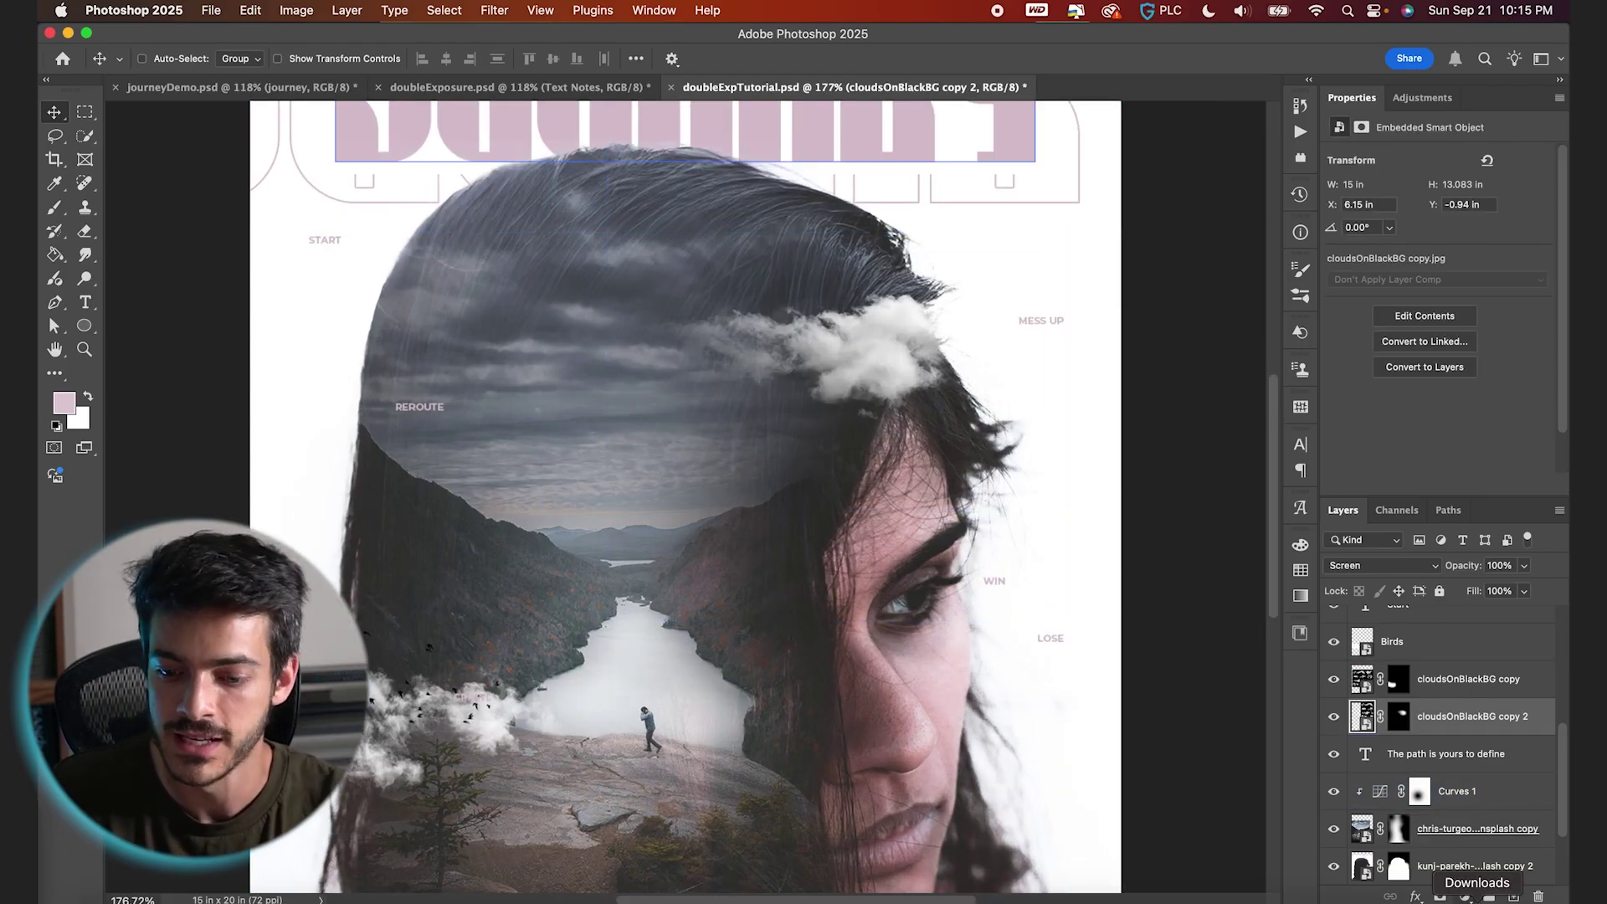
Step: Add a Selective Color layer clipped to cloudsOnBlackBG copy 2, shifting its Whites toward pink with less yellow
{"action": "left_click", "coordinate": [1465, 897]}
{"action": "mouse_move", "coordinate": [1467, 899]}
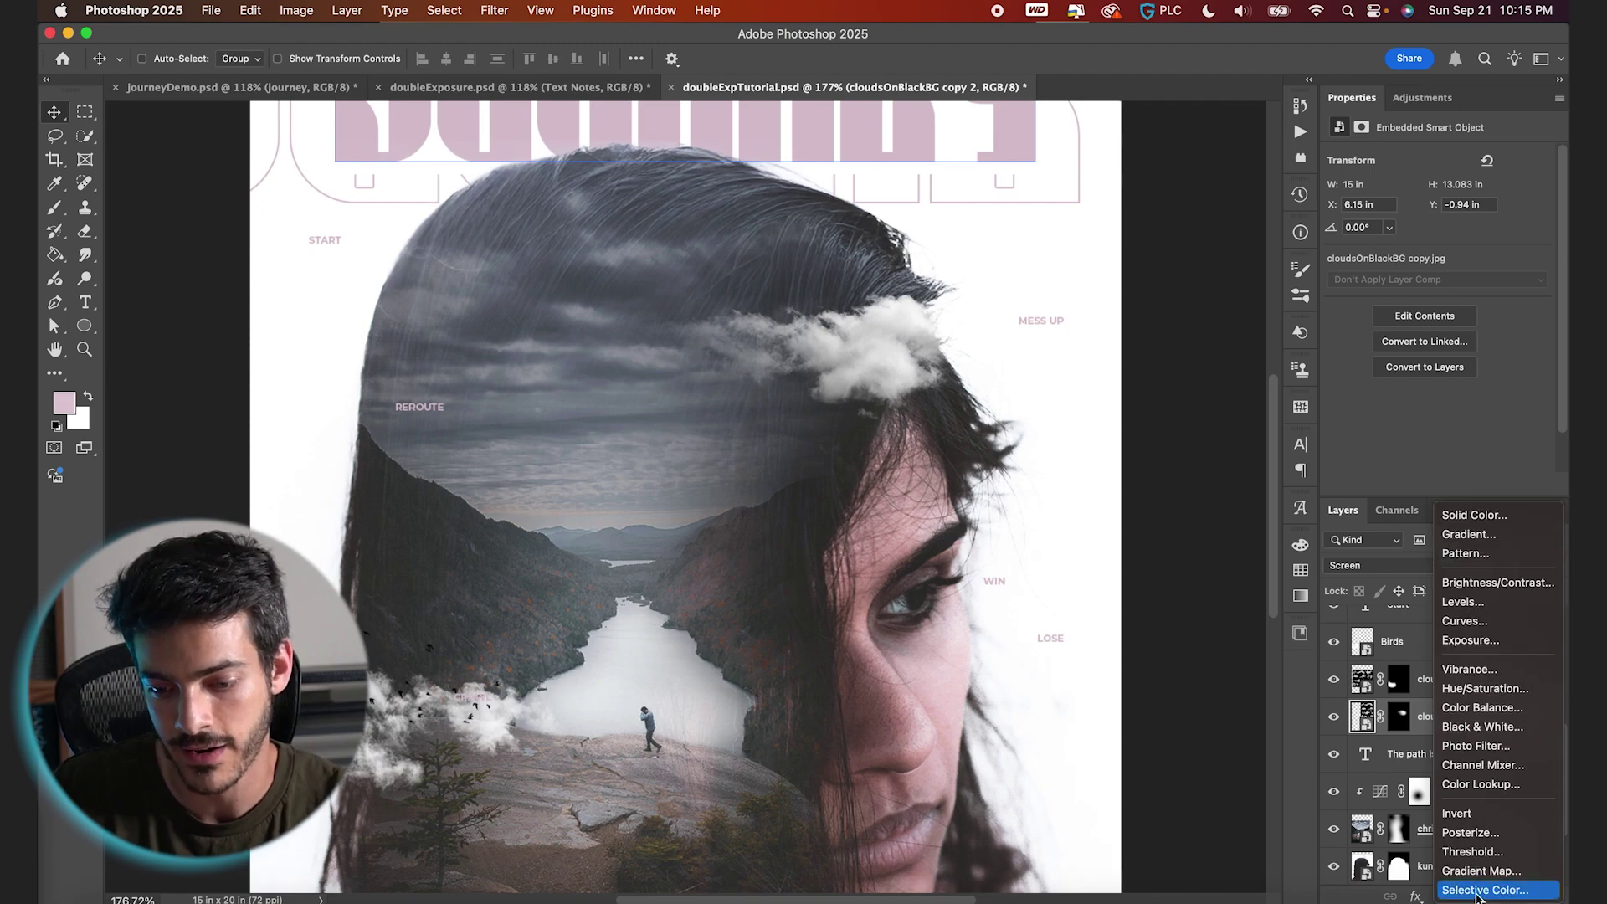
{"action": "left_click", "coordinate": [1477, 890]}
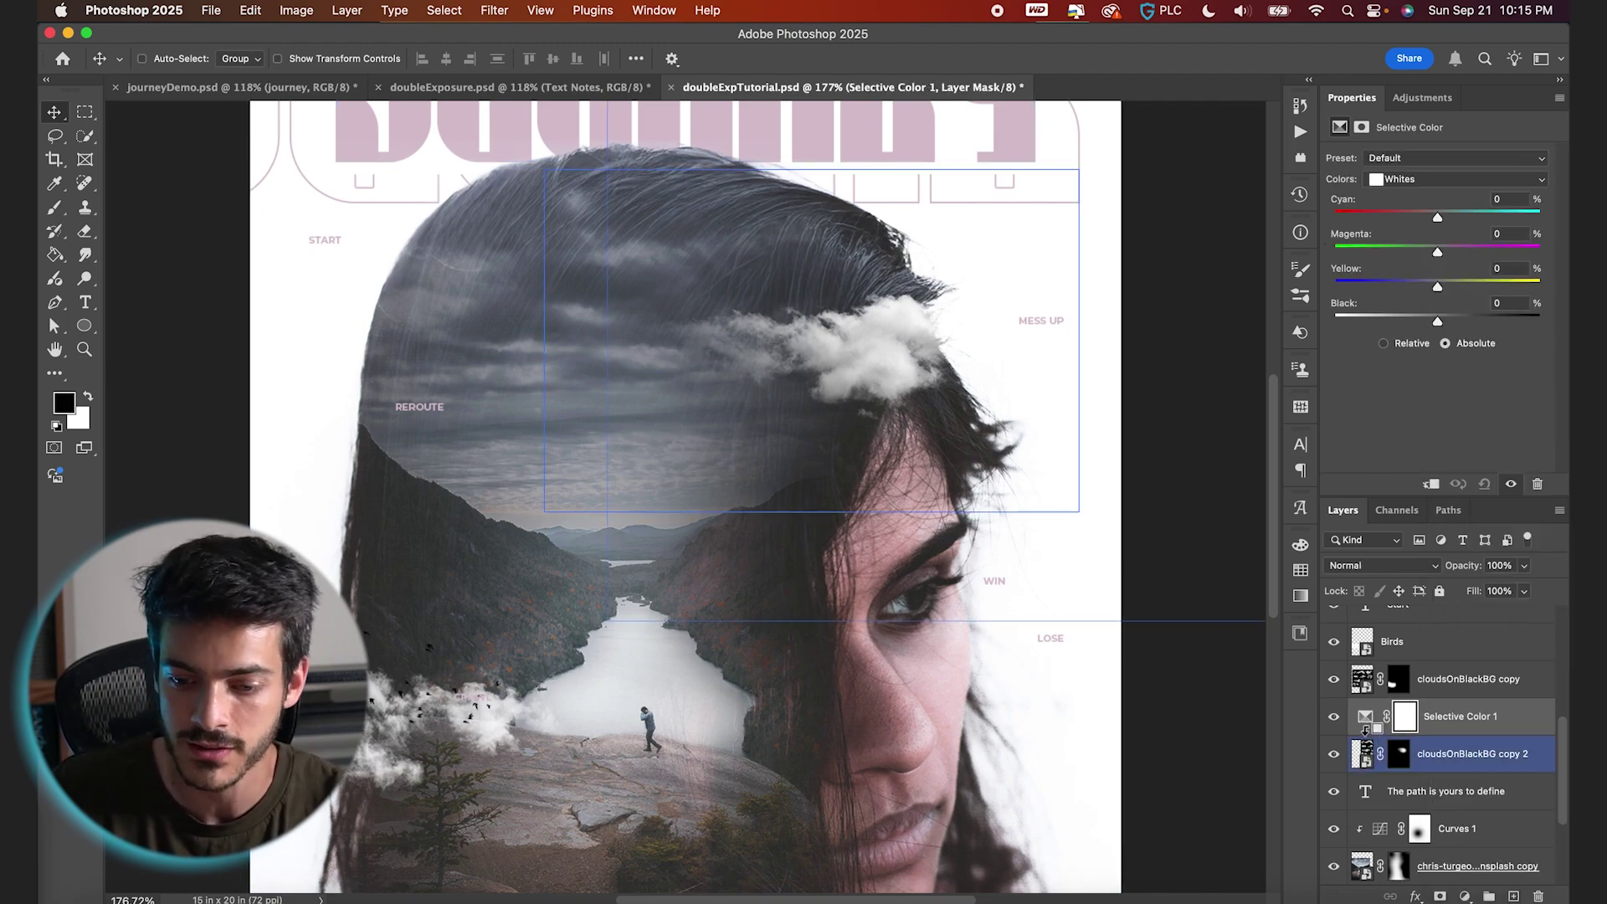
{"action": "left_click", "coordinate": [1376, 734], "text": "alt"}
{"action": "left_click", "coordinate": [1380, 717]}
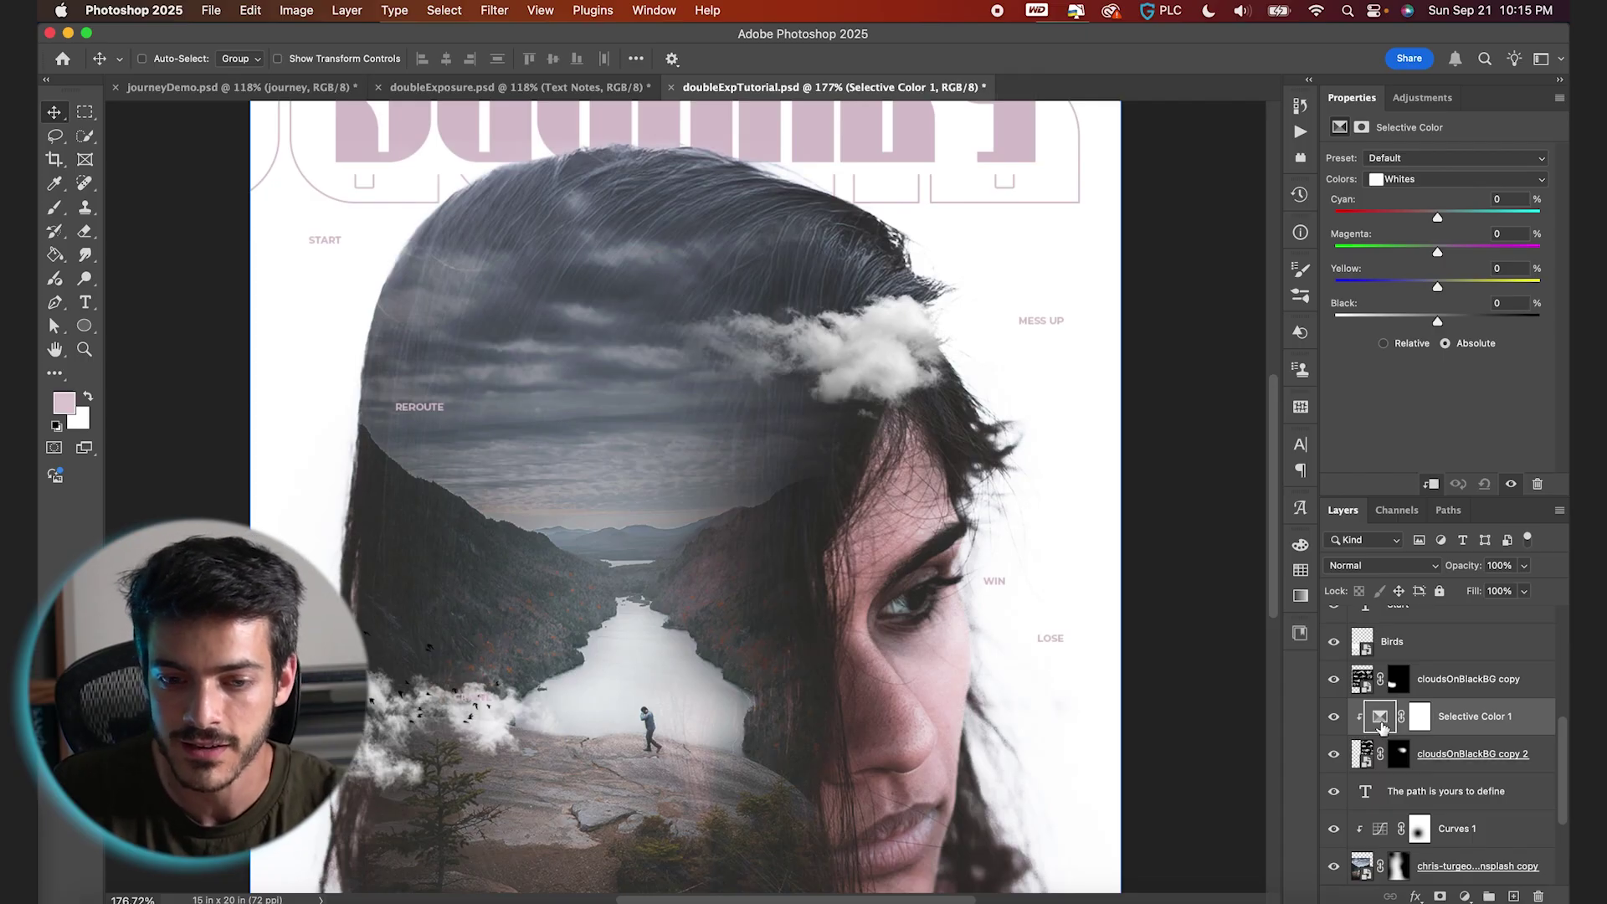
{"action": "left_click_drag", "start_coordinate": [1437, 287], "coordinate": [1419, 288]}
{"action": "left_click_drag", "start_coordinate": [1438, 251], "coordinate": [1440, 251]}
{"action": "left_click_drag", "start_coordinate": [1437, 322], "coordinate": [1429, 291]}
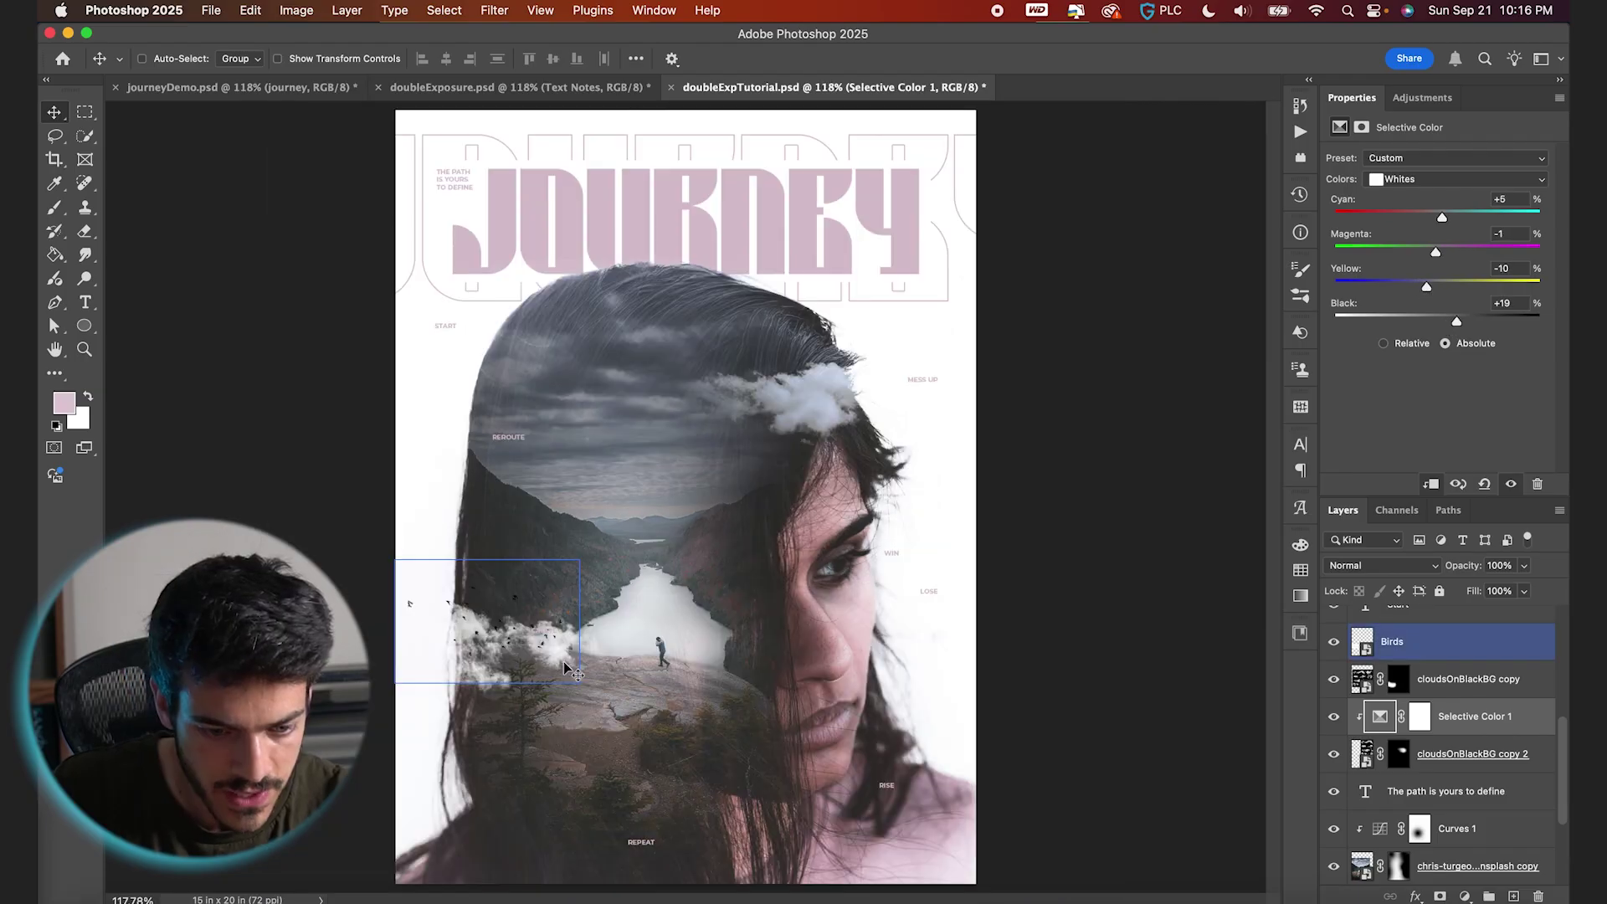
Step: Copy the adjustment above cloudsOnBlackBG copy, clip it, reset it to Default and add a little yellow
{"action": "scroll", "coordinate": [502, 733], "scroll_direction": "up", "scroll_amount": 3}
{"action": "left_click", "coordinate": [502, 733]}
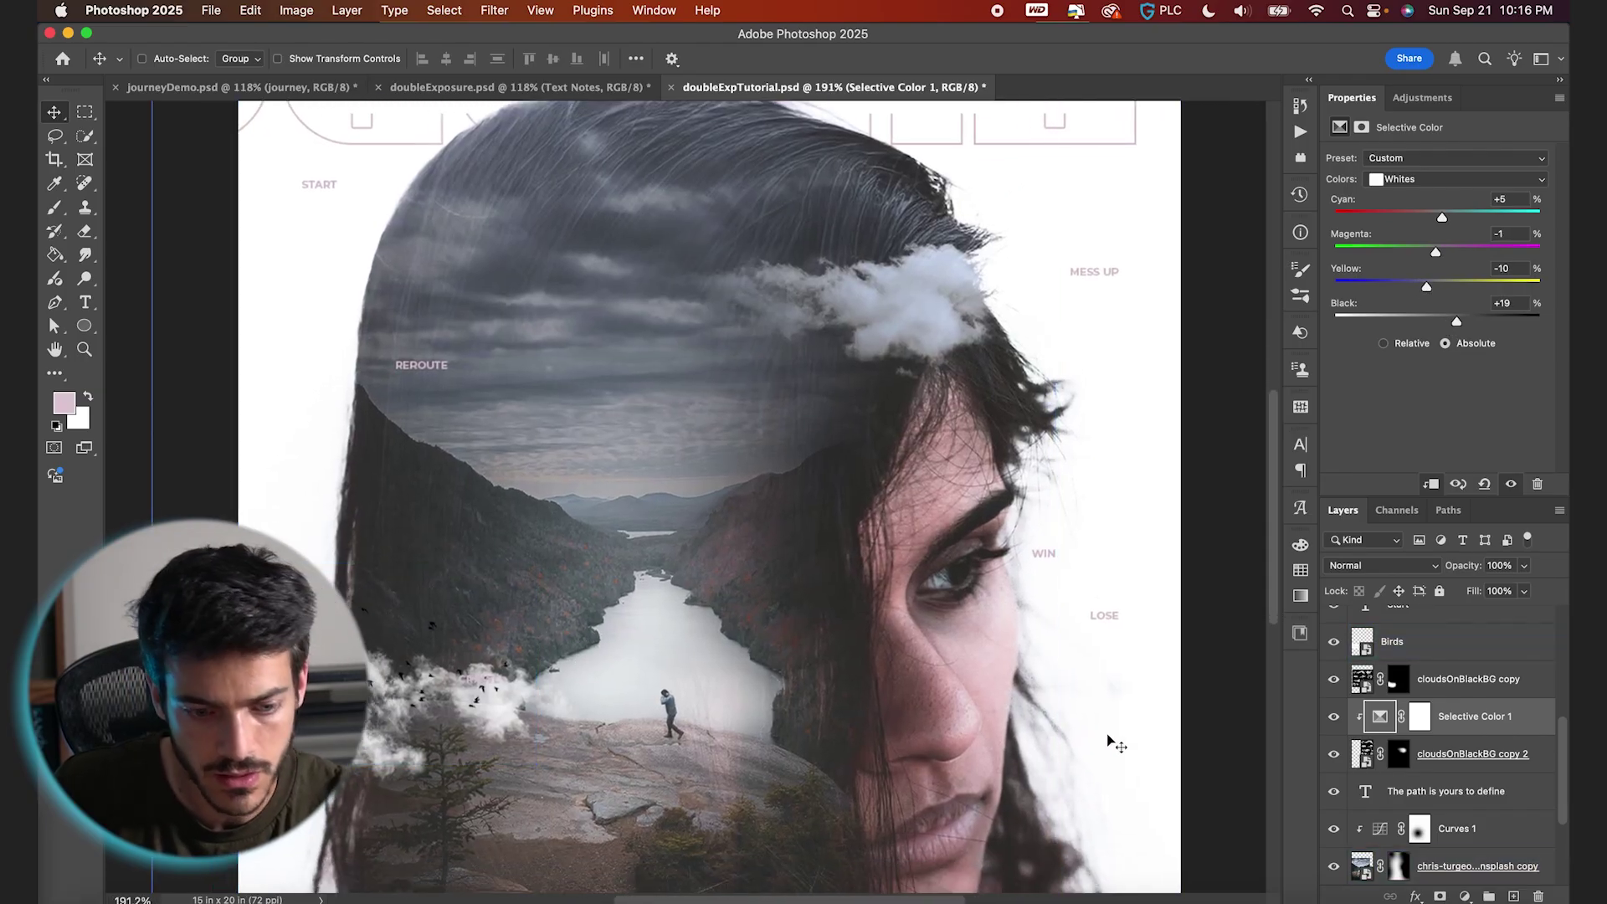
{"action": "left_click_drag", "start_coordinate": [1381, 717], "coordinate": [1382, 679]}
{"action": "left_click", "coordinate": [1381, 697], "text": "alt"}
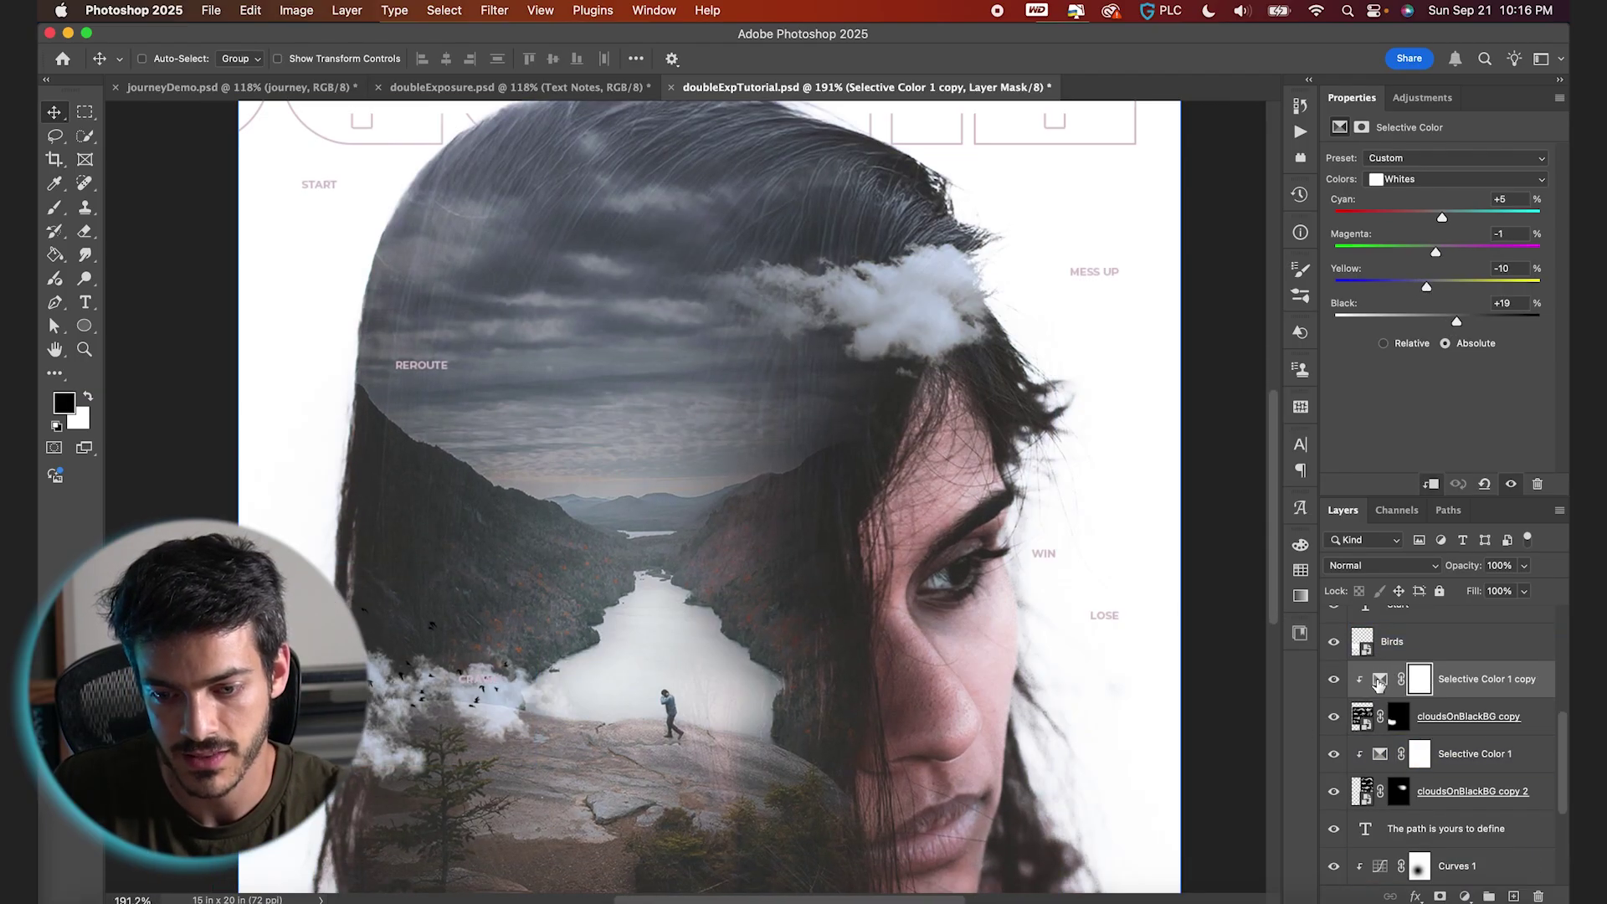
{"action": "left_click", "coordinate": [1380, 678]}
{"action": "left_click", "coordinate": [1433, 158]}
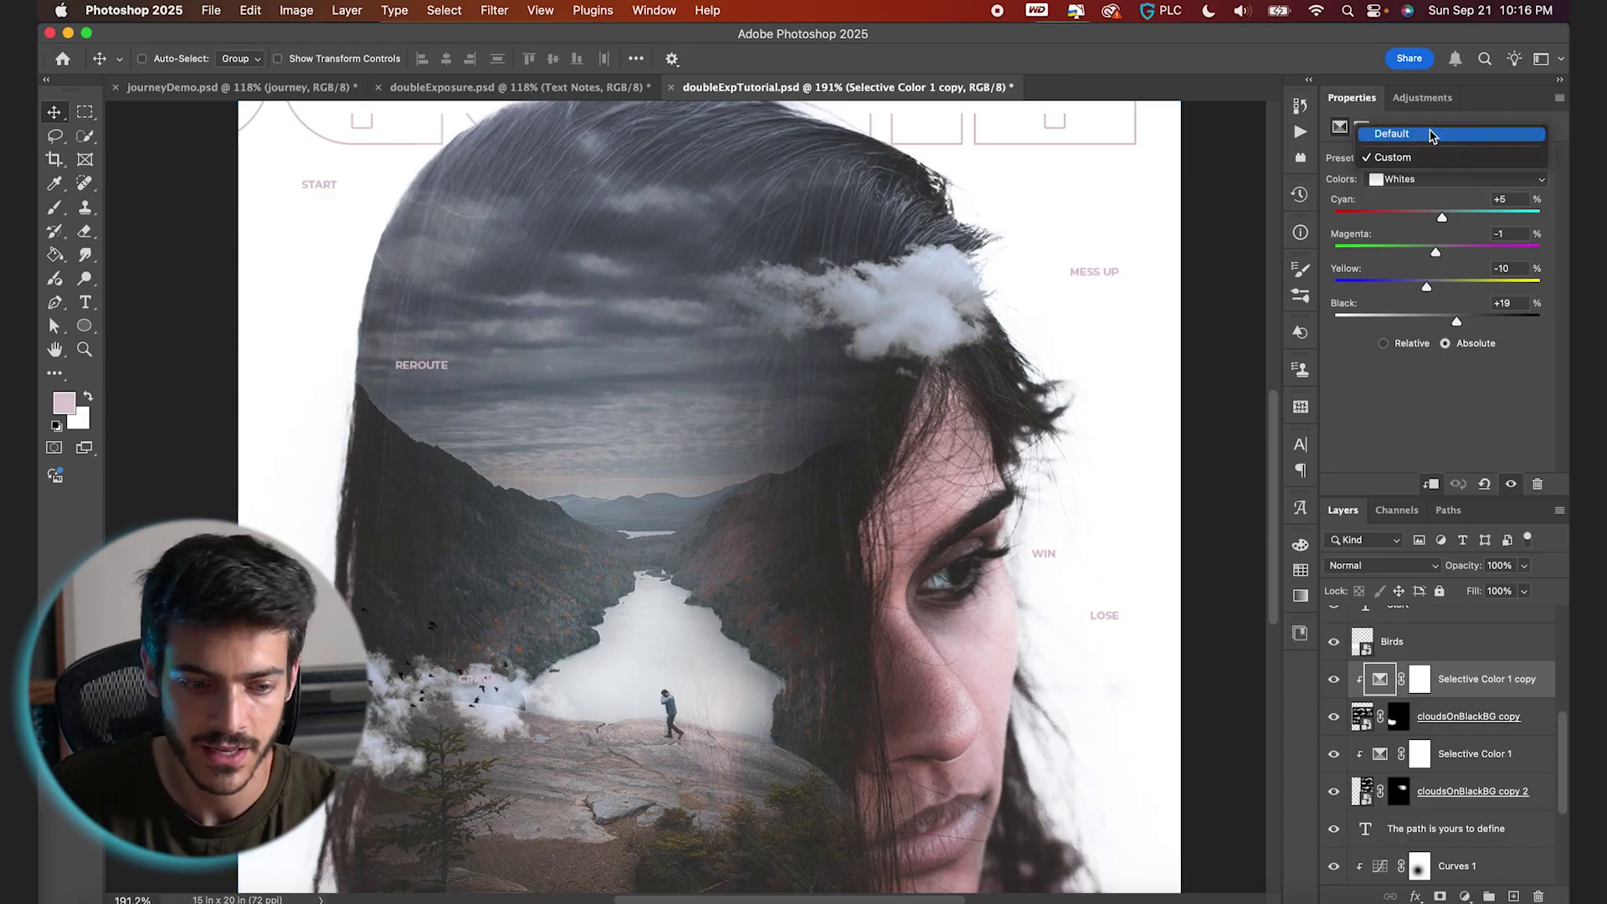
{"action": "left_click", "coordinate": [1407, 130]}
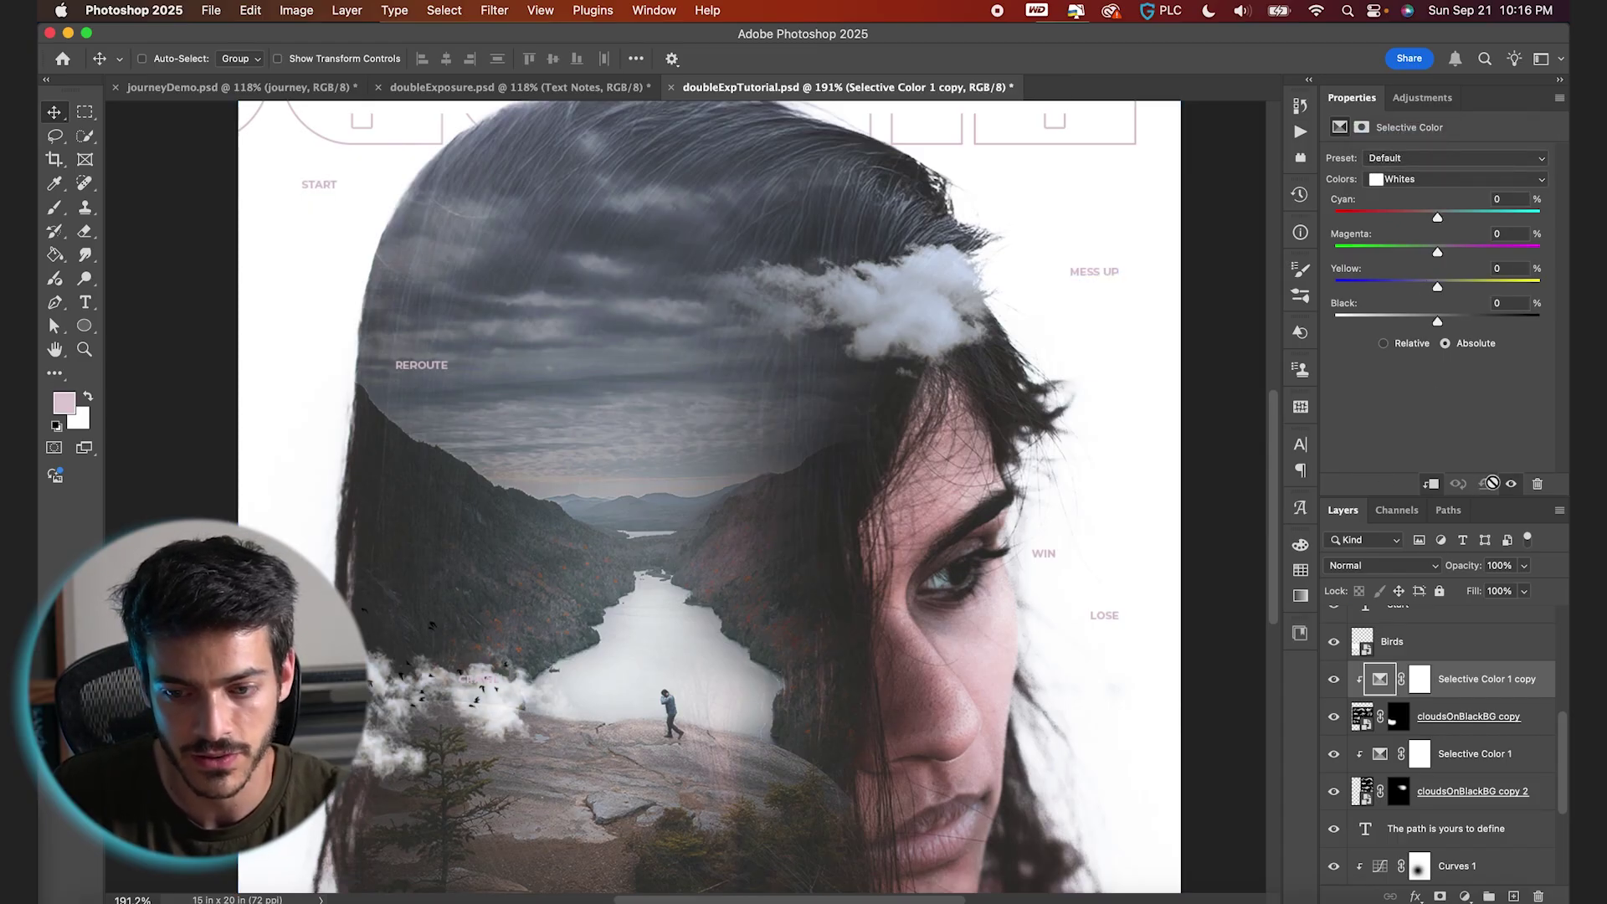
{"action": "left_click_drag", "start_coordinate": [1438, 286], "coordinate": [1456, 322]}
Step: Tint the lower clouds' whites pink, then nudge the birds and enlarge them to 5.25 x 3.5 in
{"action": "left_click_drag", "start_coordinate": [1438, 252], "coordinate": [1427, 219]}
{"action": "left_click_drag", "start_coordinate": [1427, 219], "coordinate": [1423, 218]}
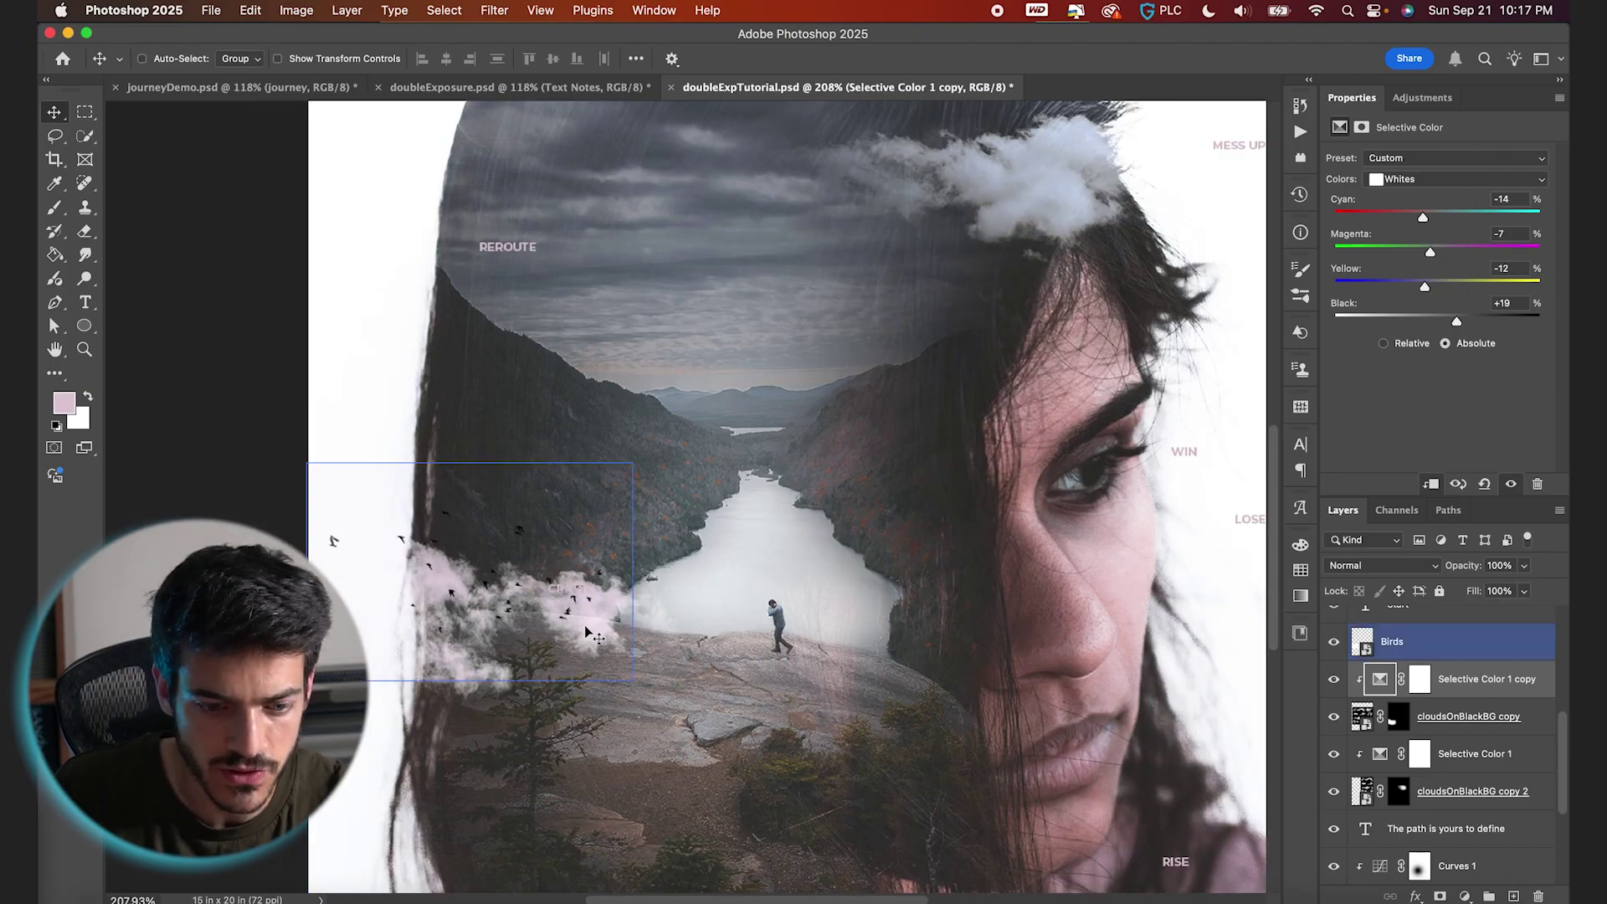
{"action": "left_click_drag", "start_coordinate": [804, 683], "coordinate": [828, 688]}
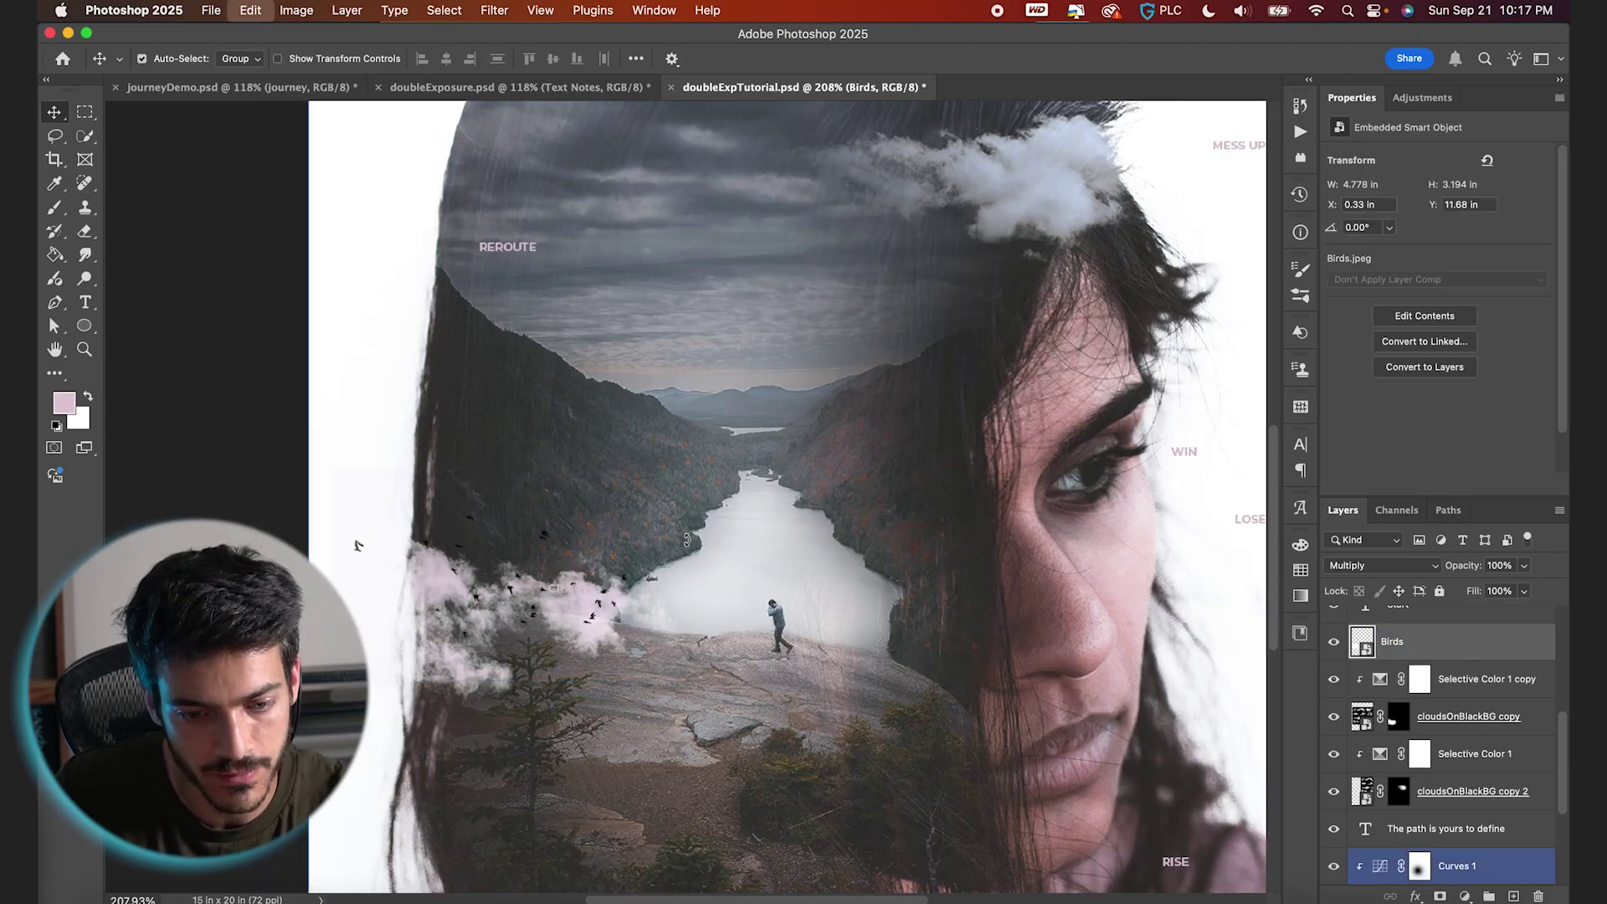
{"action": "key", "text": "ctrl+t"}
{"action": "left_click_drag", "start_coordinate": [657, 468], "coordinate": [671, 466]}
{"action": "key", "text": "Return"}
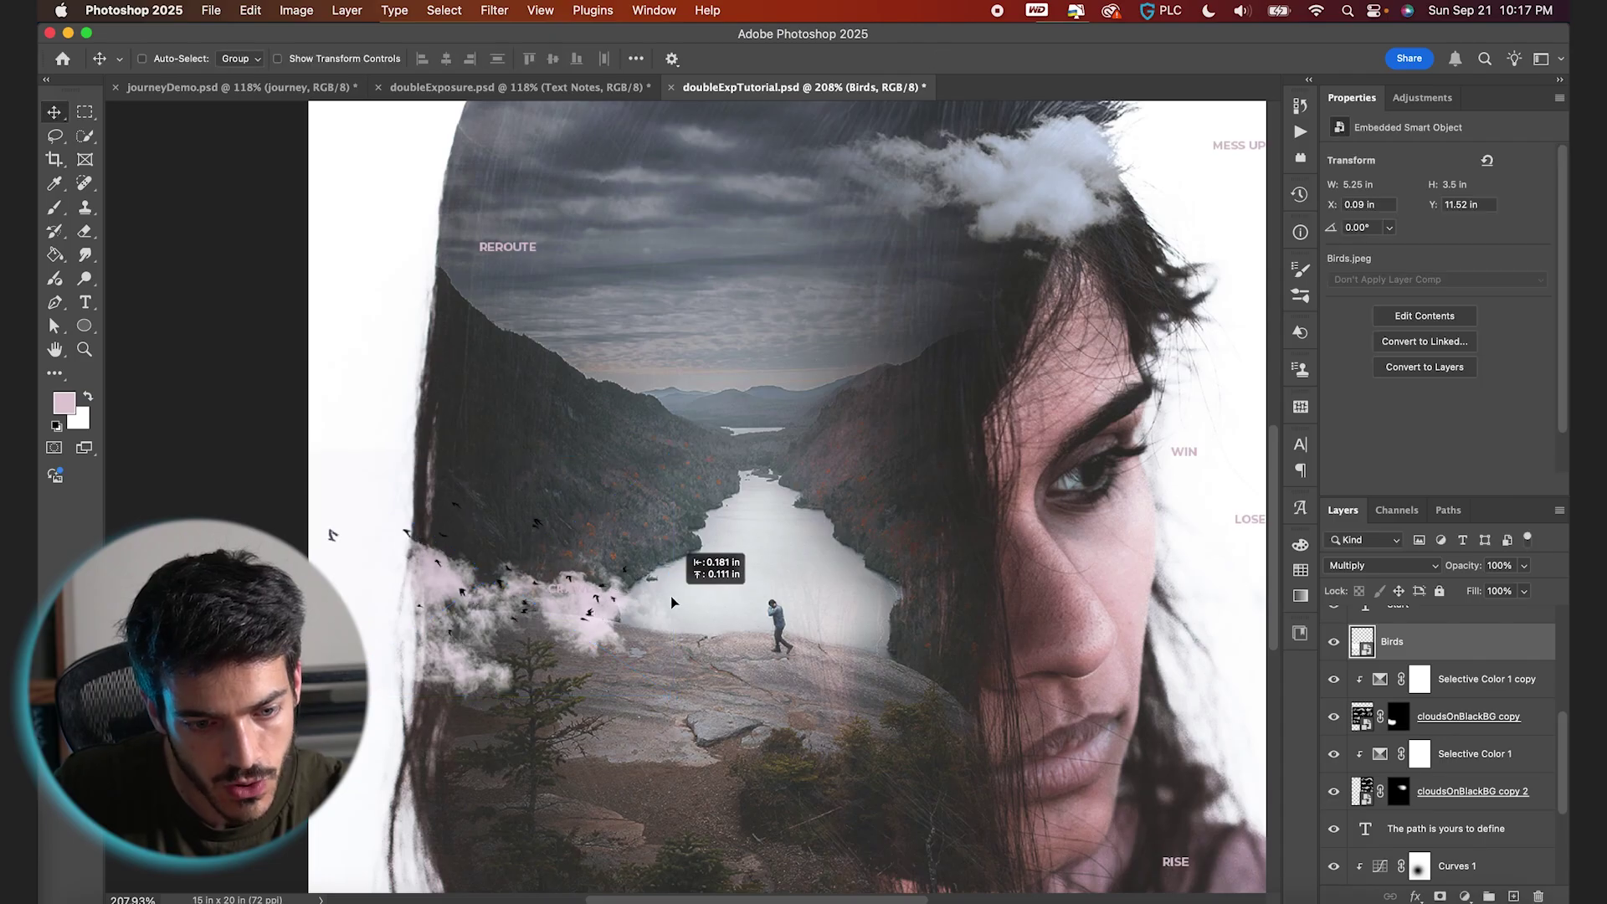
Step: Mask the Birds layer and paint out the birds over the left hairline
{"action": "left_click", "coordinate": [1440, 897]}
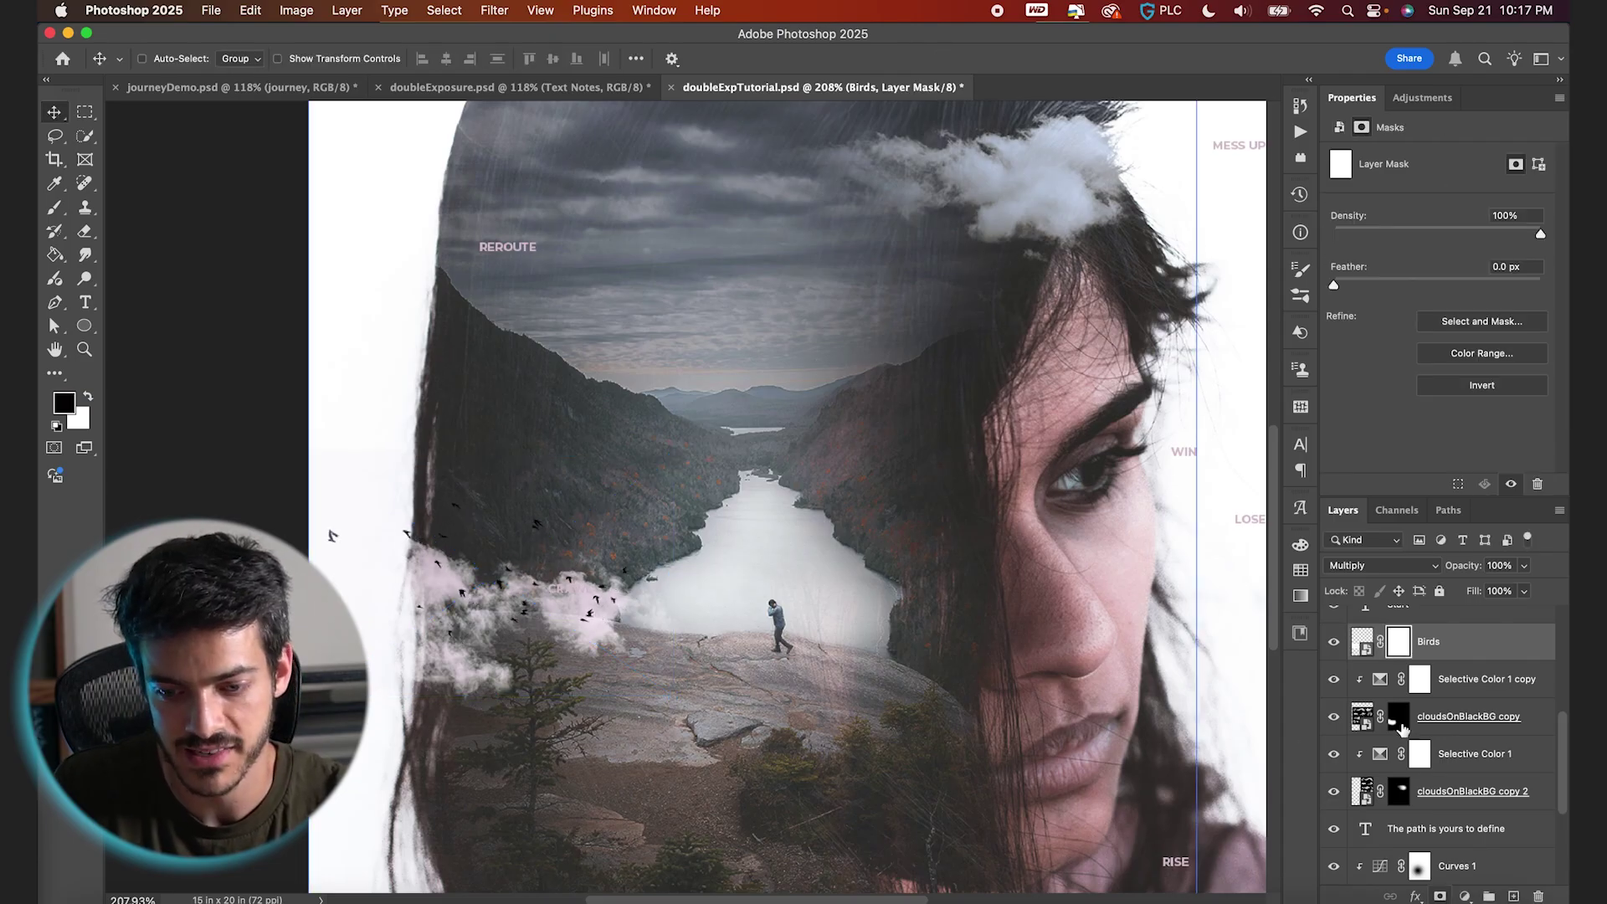
{"action": "key", "text": "d"}
{"action": "key", "text": "b"}
{"action": "key", "text": "["}
{"action": "key", "text": "["}
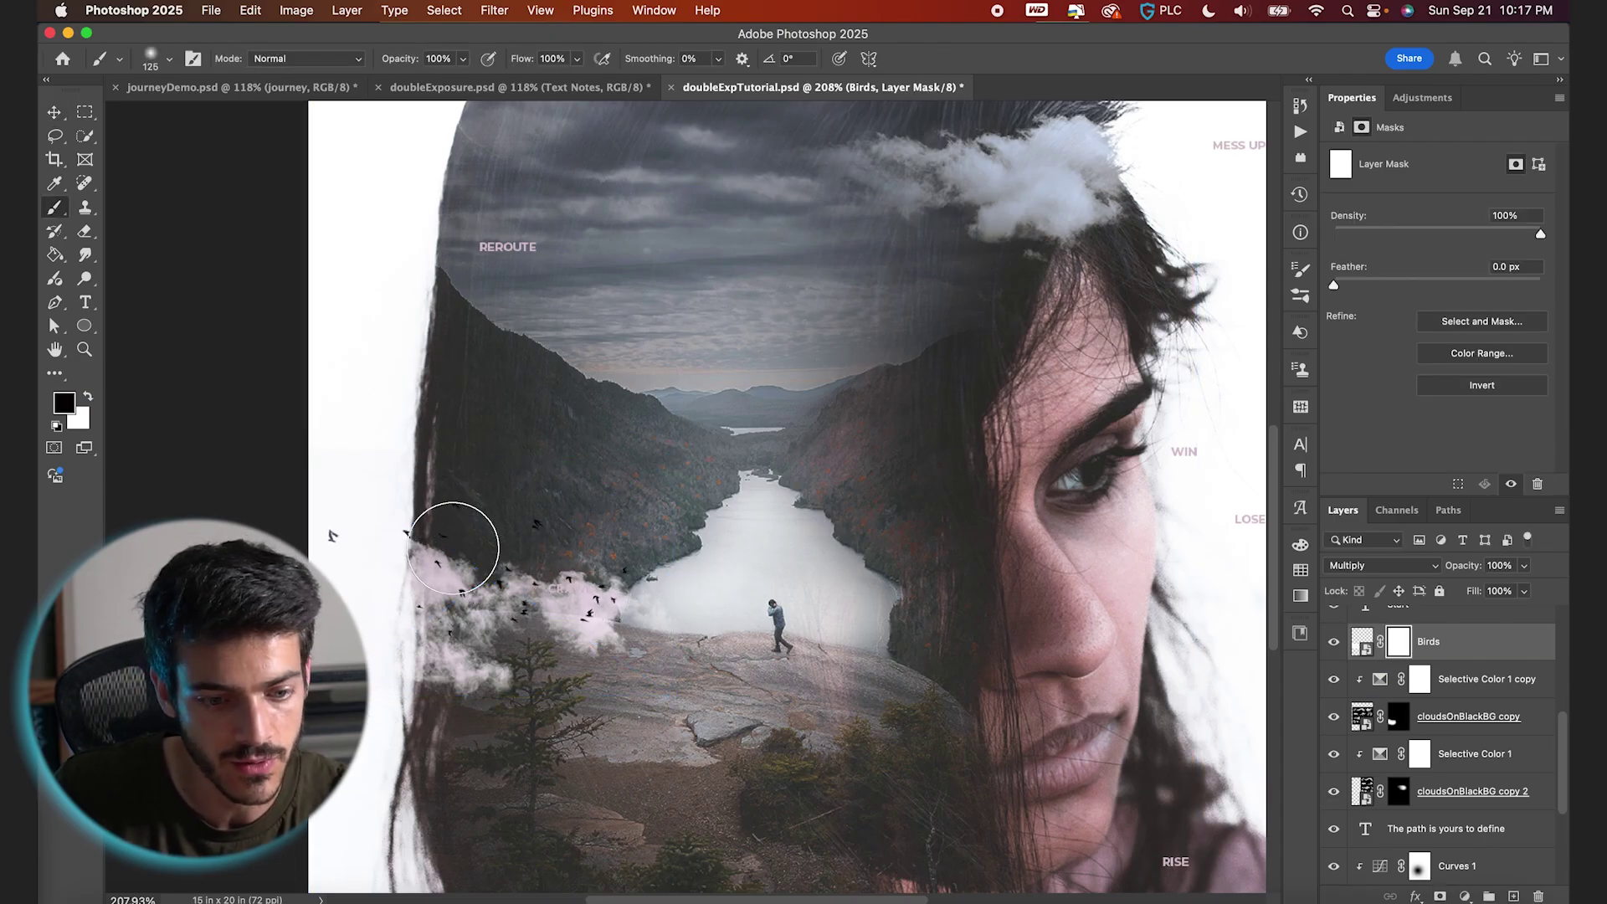
{"action": "mouse_move", "coordinate": [449, 539]}
{"action": "left_mouse_down"}
{"action": "mouse_move", "coordinate": [570, 520]}
{"action": "mouse_move", "coordinate": [457, 487]}
{"action": "mouse_move", "coordinate": [464, 520]}
{"action": "left_mouse_up"}
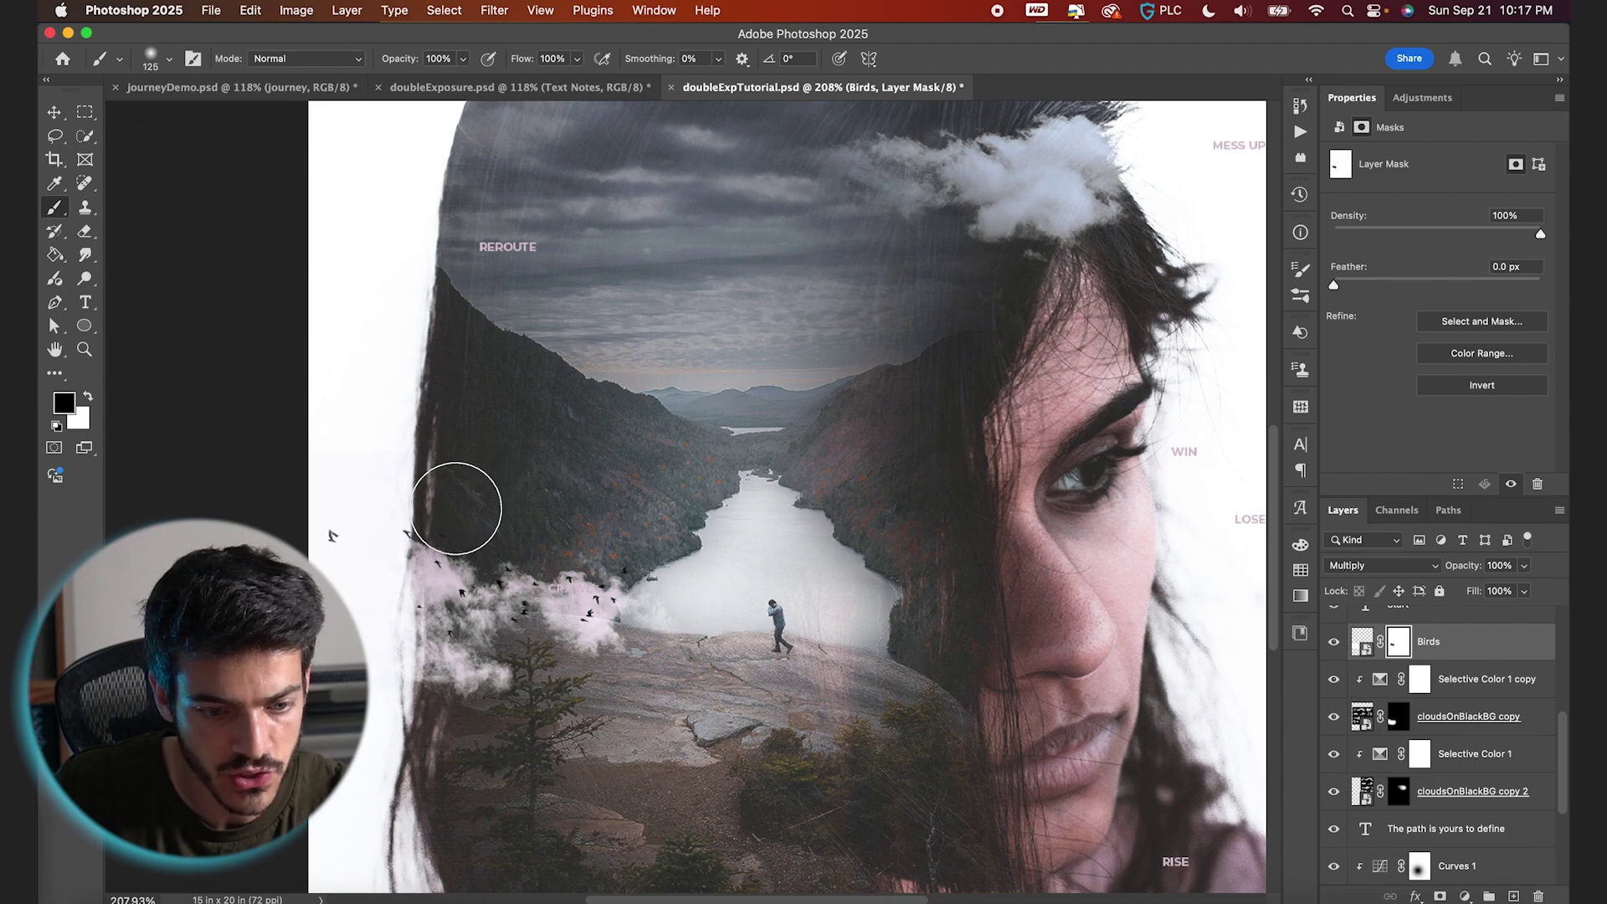
{"action": "key", "text": "bracketright"}
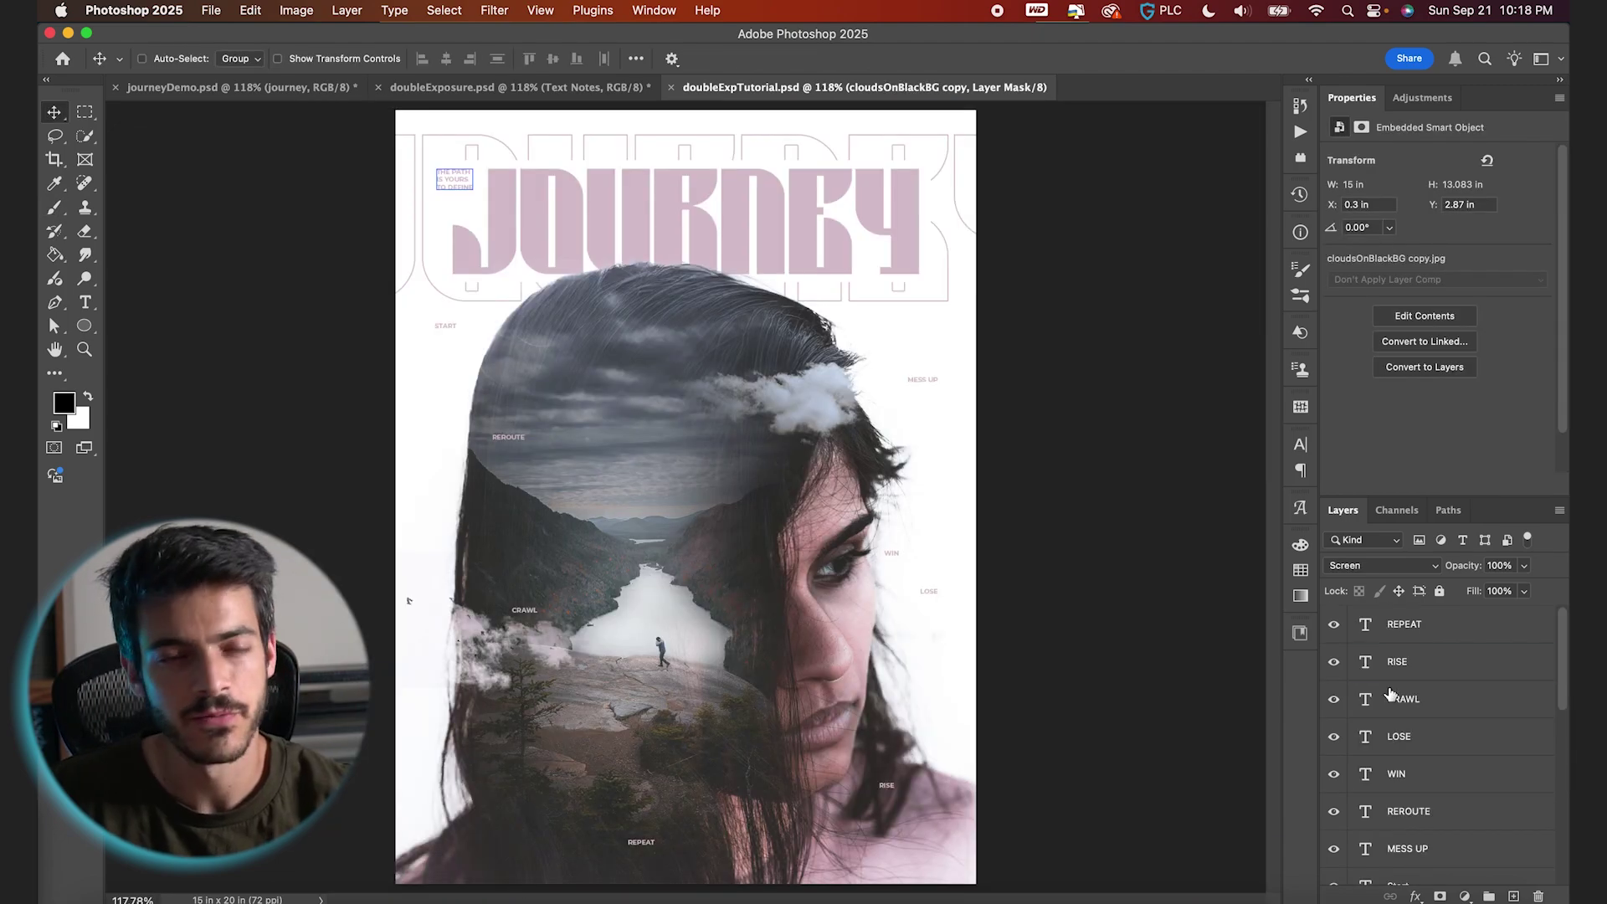
Step: Create a new group named 'Finishing' above the REPEAT text layer
{"action": "left_click", "coordinate": [1411, 635]}
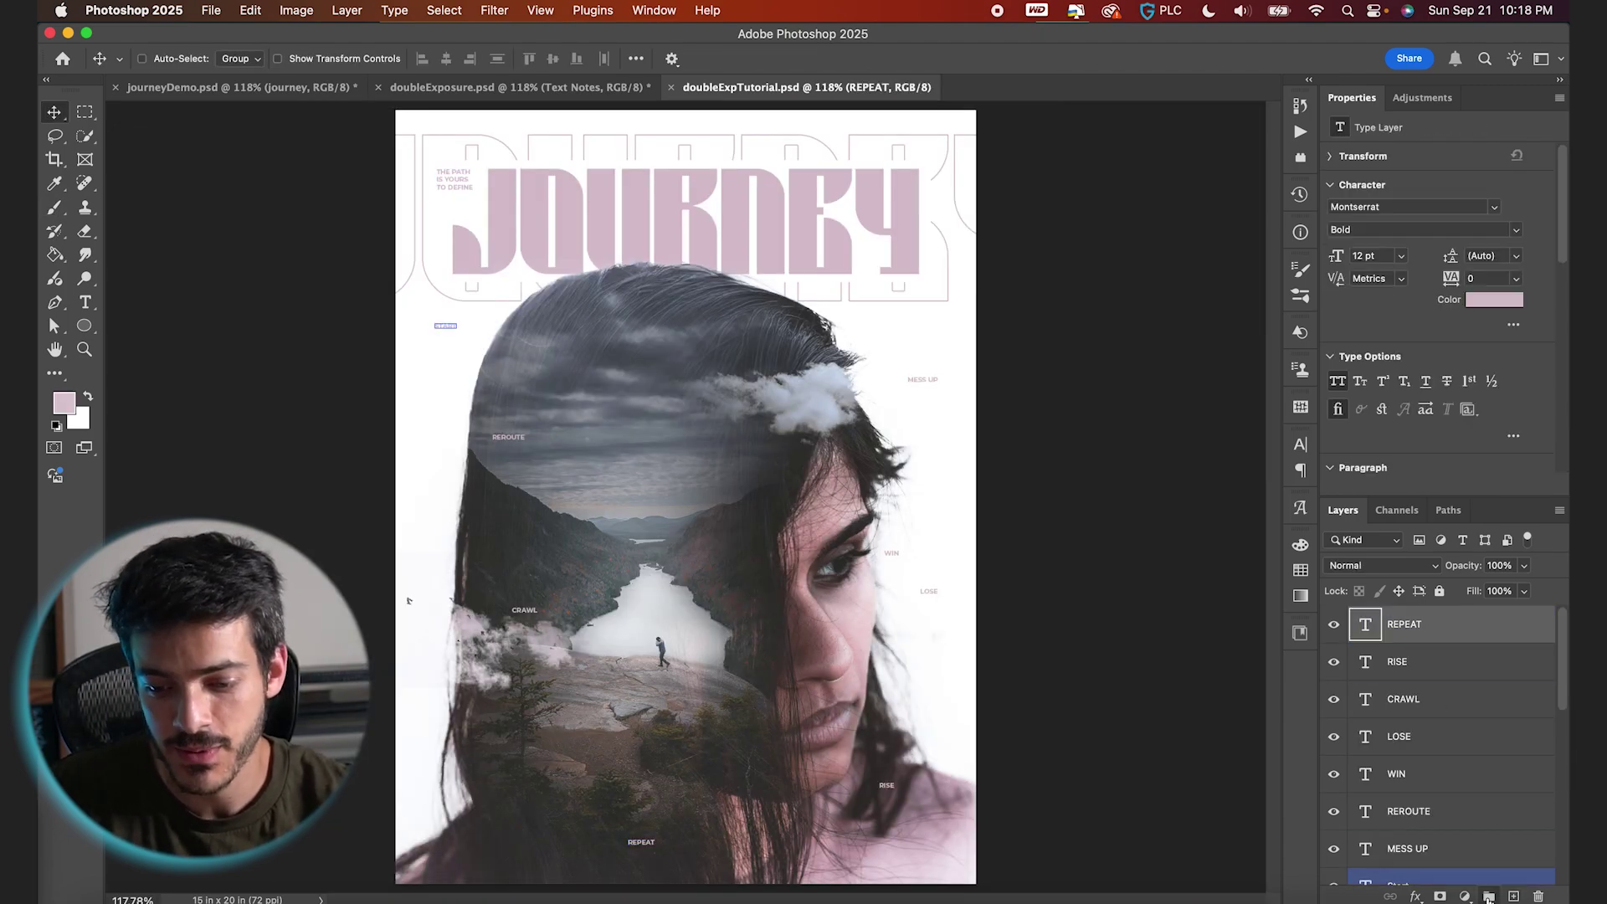
{"action": "left_click", "coordinate": [1489, 895]}
{"action": "double_click", "coordinate": [1394, 617]}
{"action": "type", "text": "Fin"}
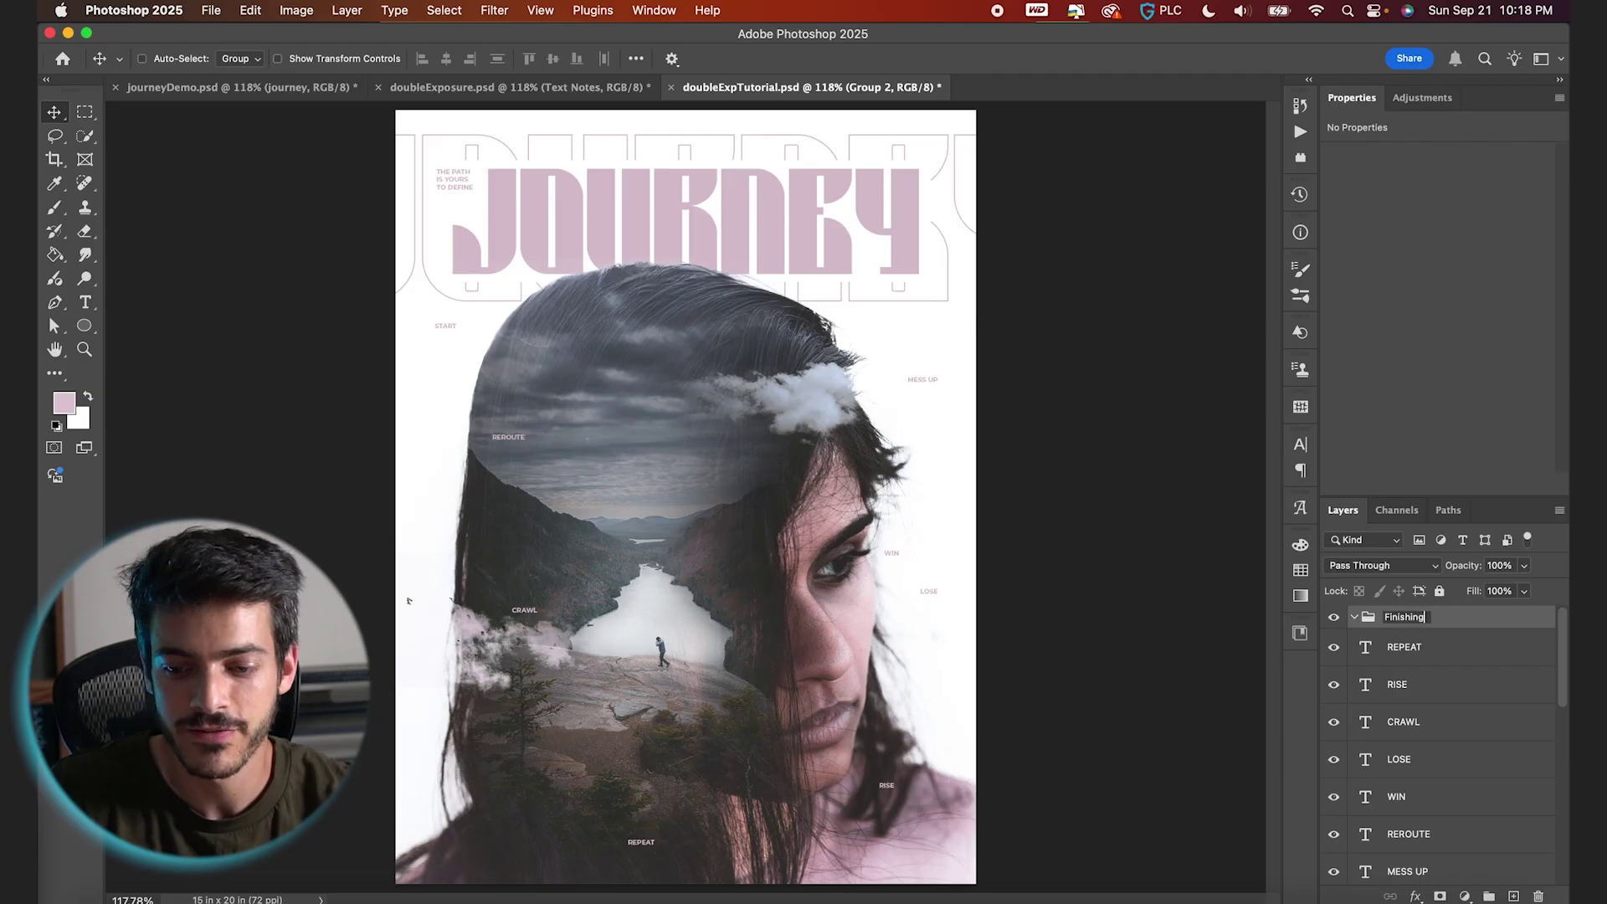
{"action": "type", "text": "ishing"}
{"action": "key", "text": "Return"}
Step: Add a Selective Color layer in the group tinting Whites pink: Cyan -8, Magenta +8, Yellow +7, Black +1
{"action": "left_click", "coordinate": [1465, 896]}
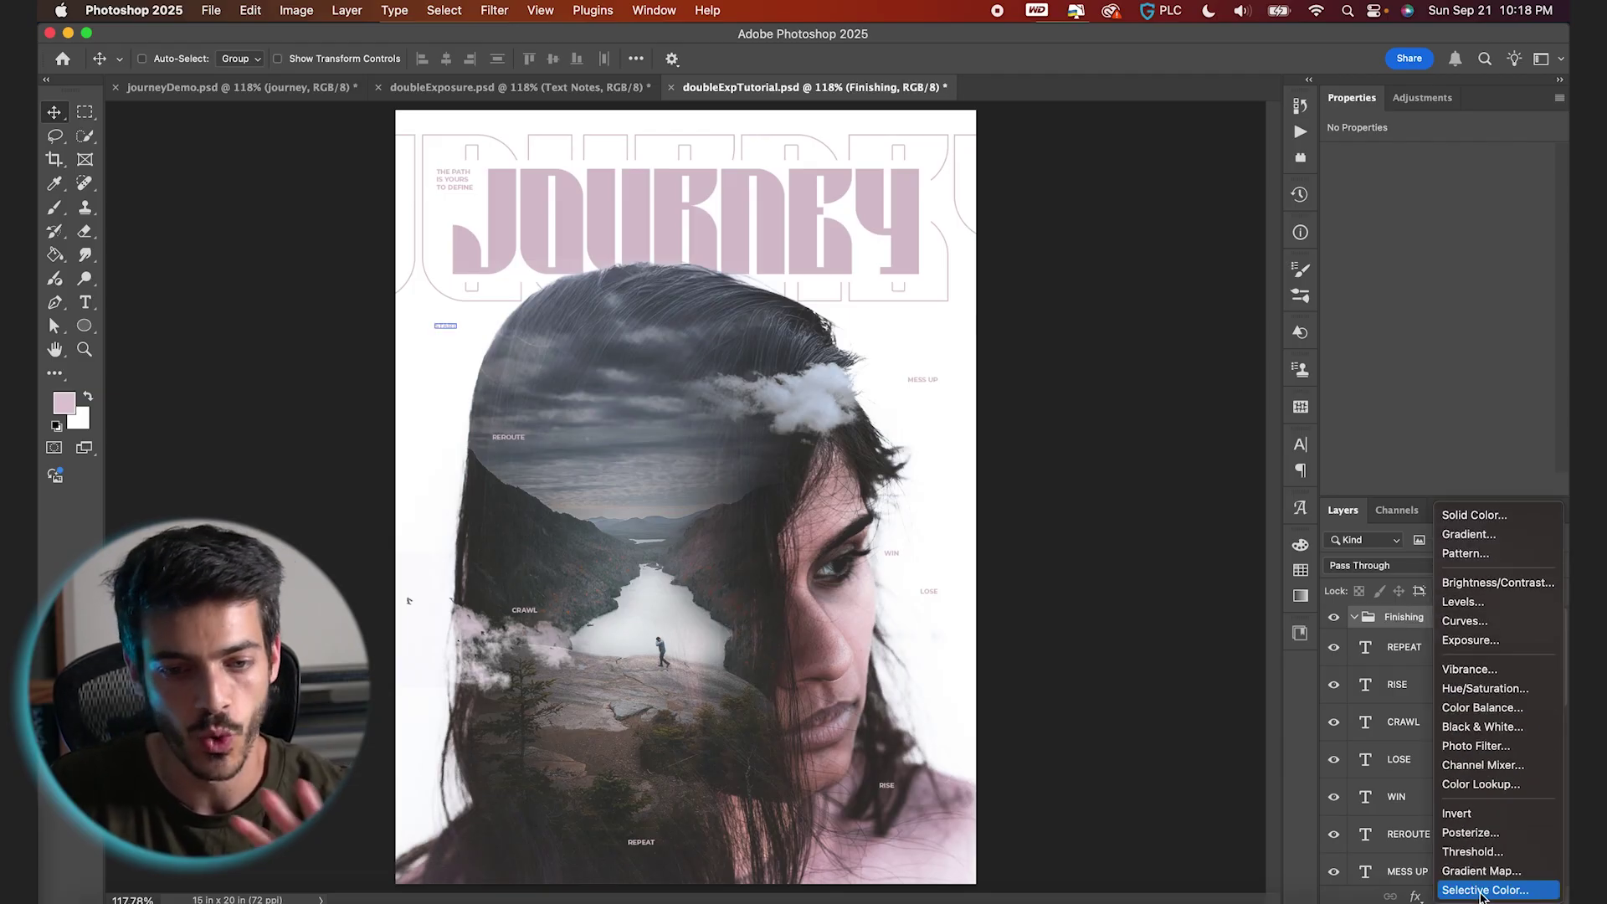
{"action": "left_click", "coordinate": [1482, 890]}
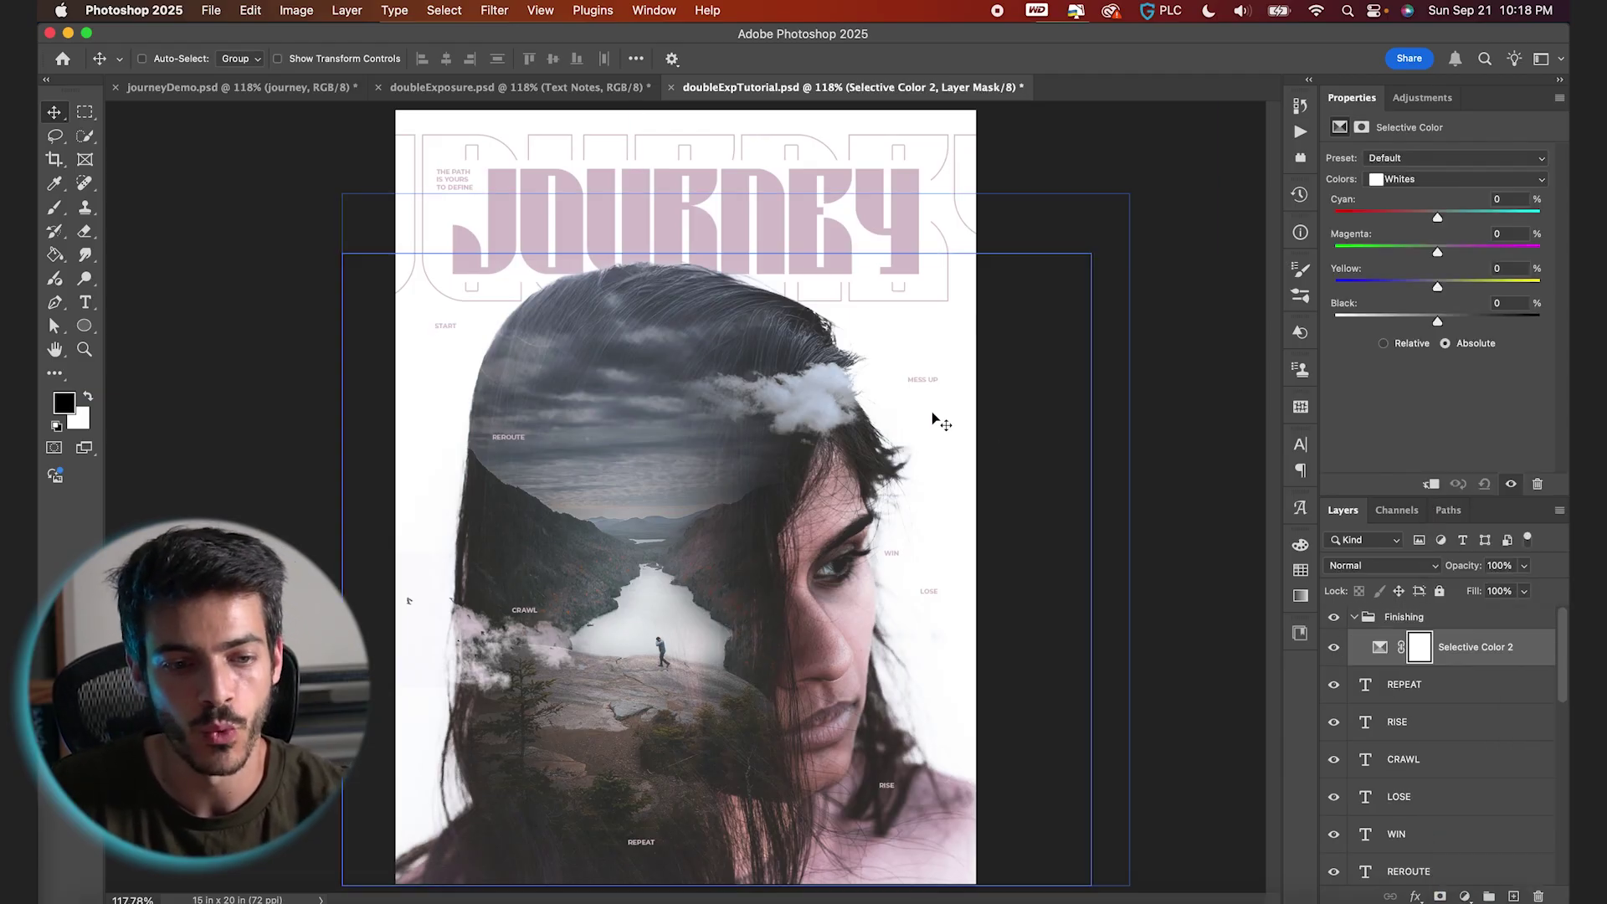
{"action": "left_click", "coordinate": [1380, 647]}
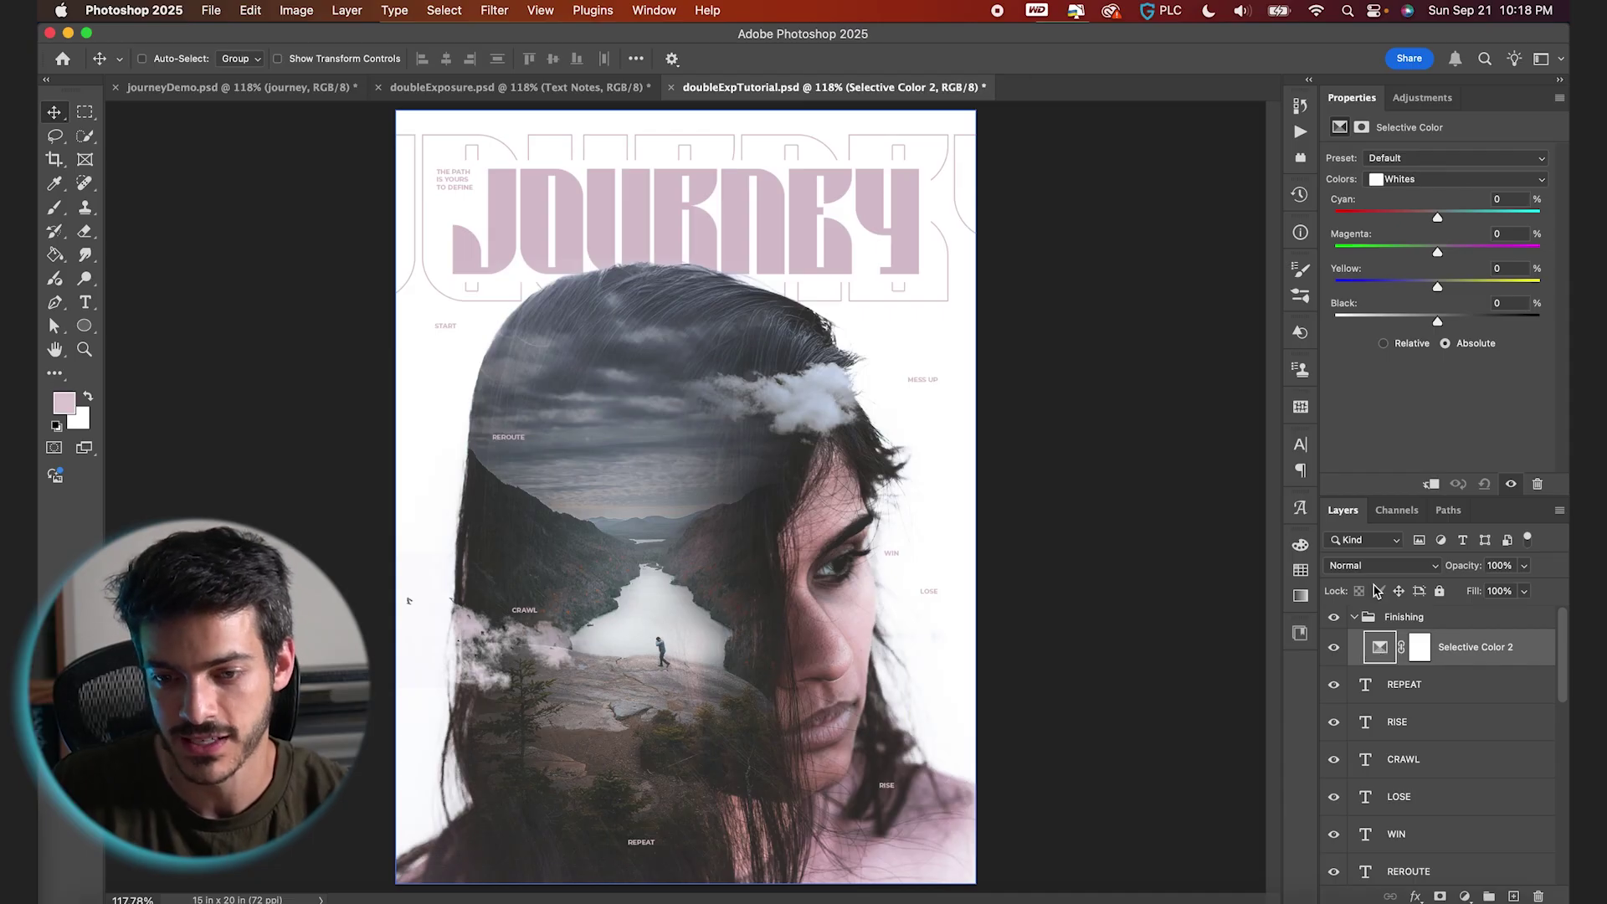
{"action": "left_click", "coordinate": [1415, 181]}
{"action": "left_click", "coordinate": [1415, 180]}
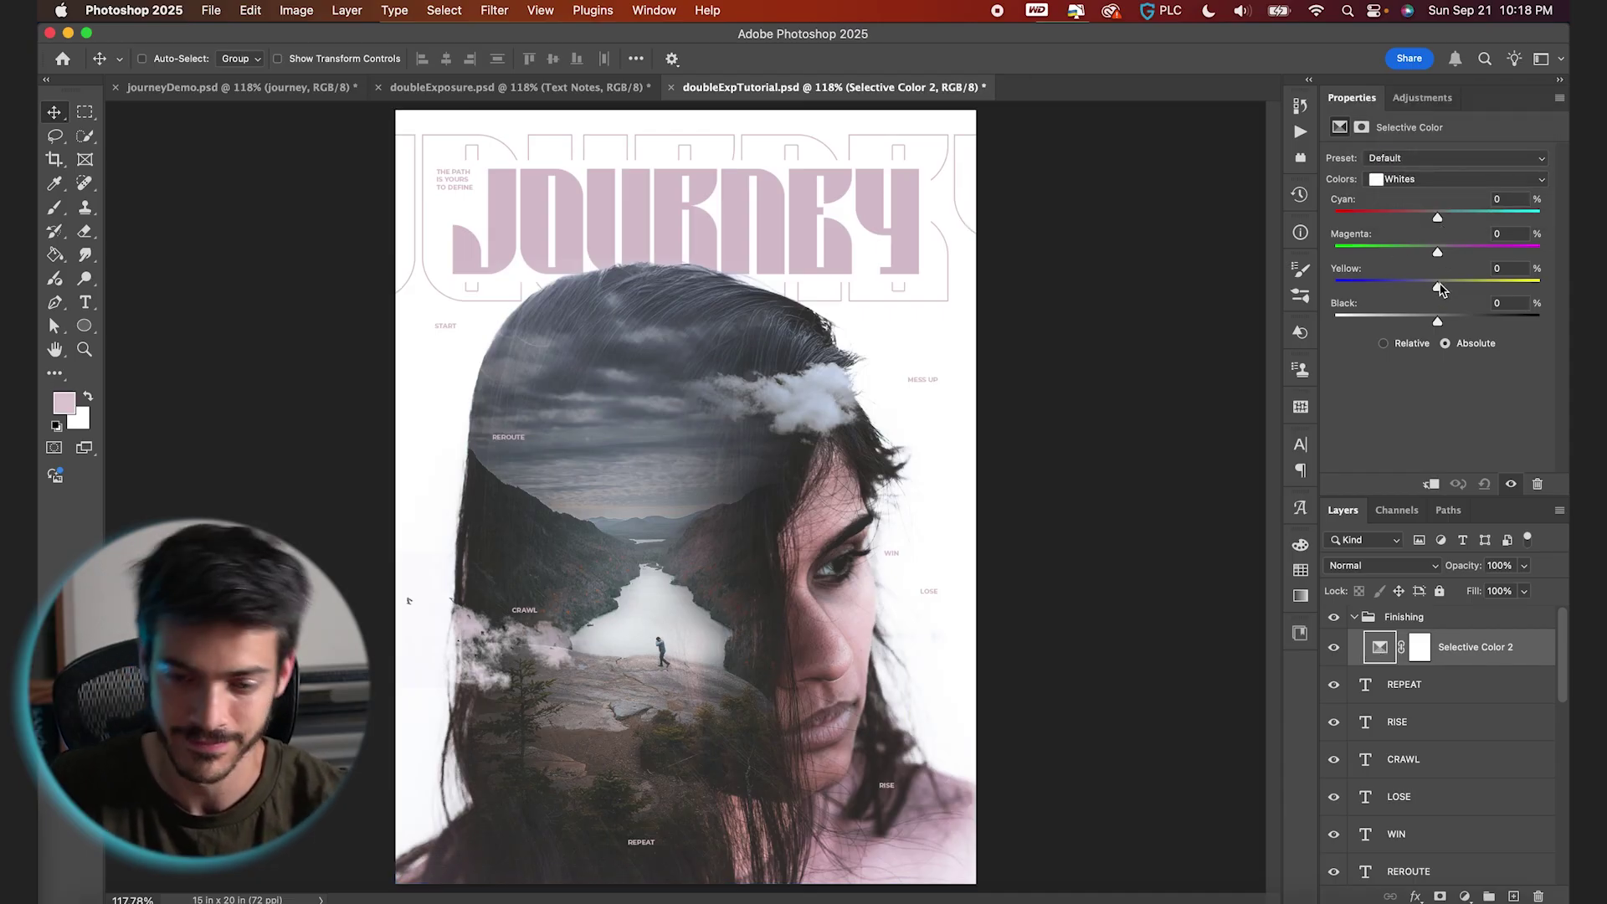
{"action": "left_click_drag", "start_coordinate": [1439, 288], "coordinate": [1432, 220]}
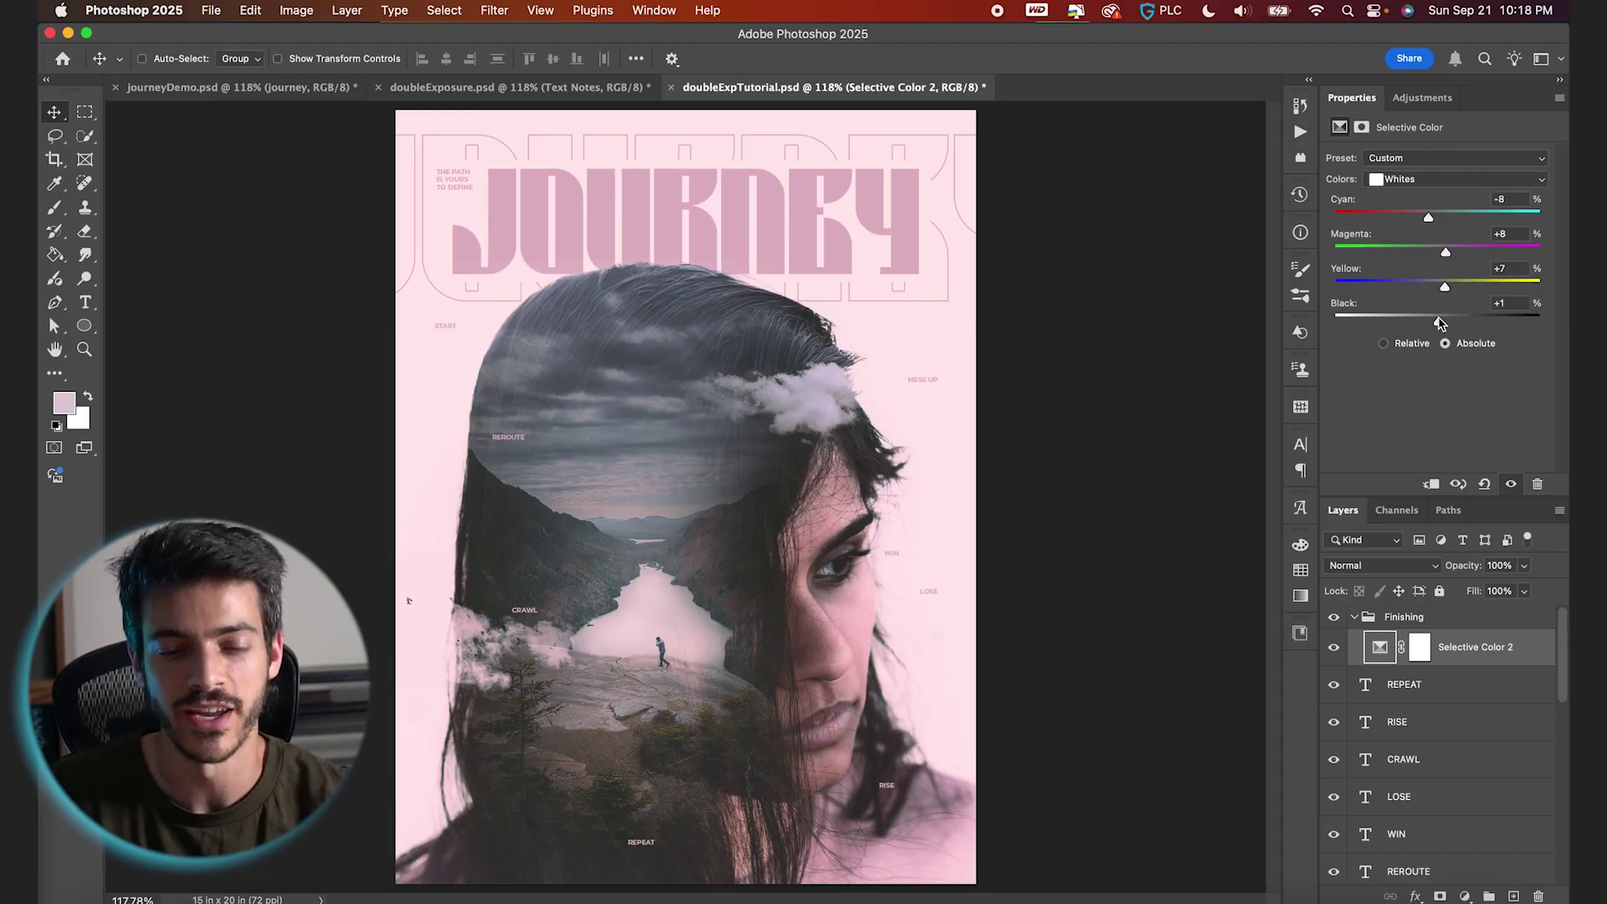
{"action": "left_click", "coordinate": [1432, 723]}
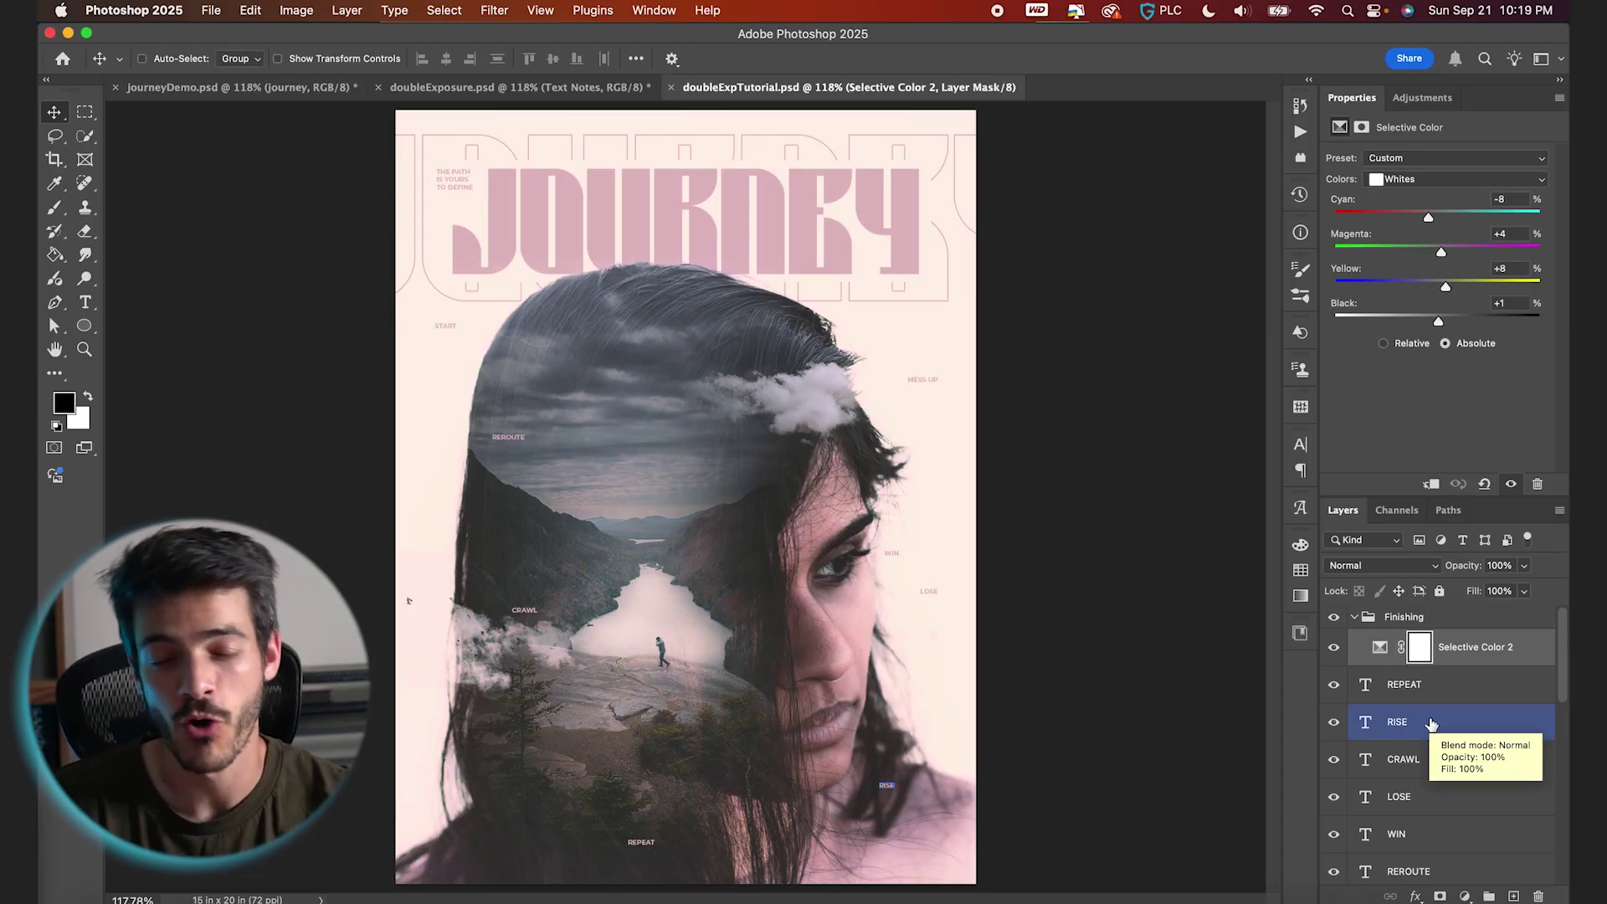
Step: Stamp the visible poster onto a new layer, convert it for smart filters and open Camera Raw
{"action": "key", "text": "ctrl+shift+alt+n"}
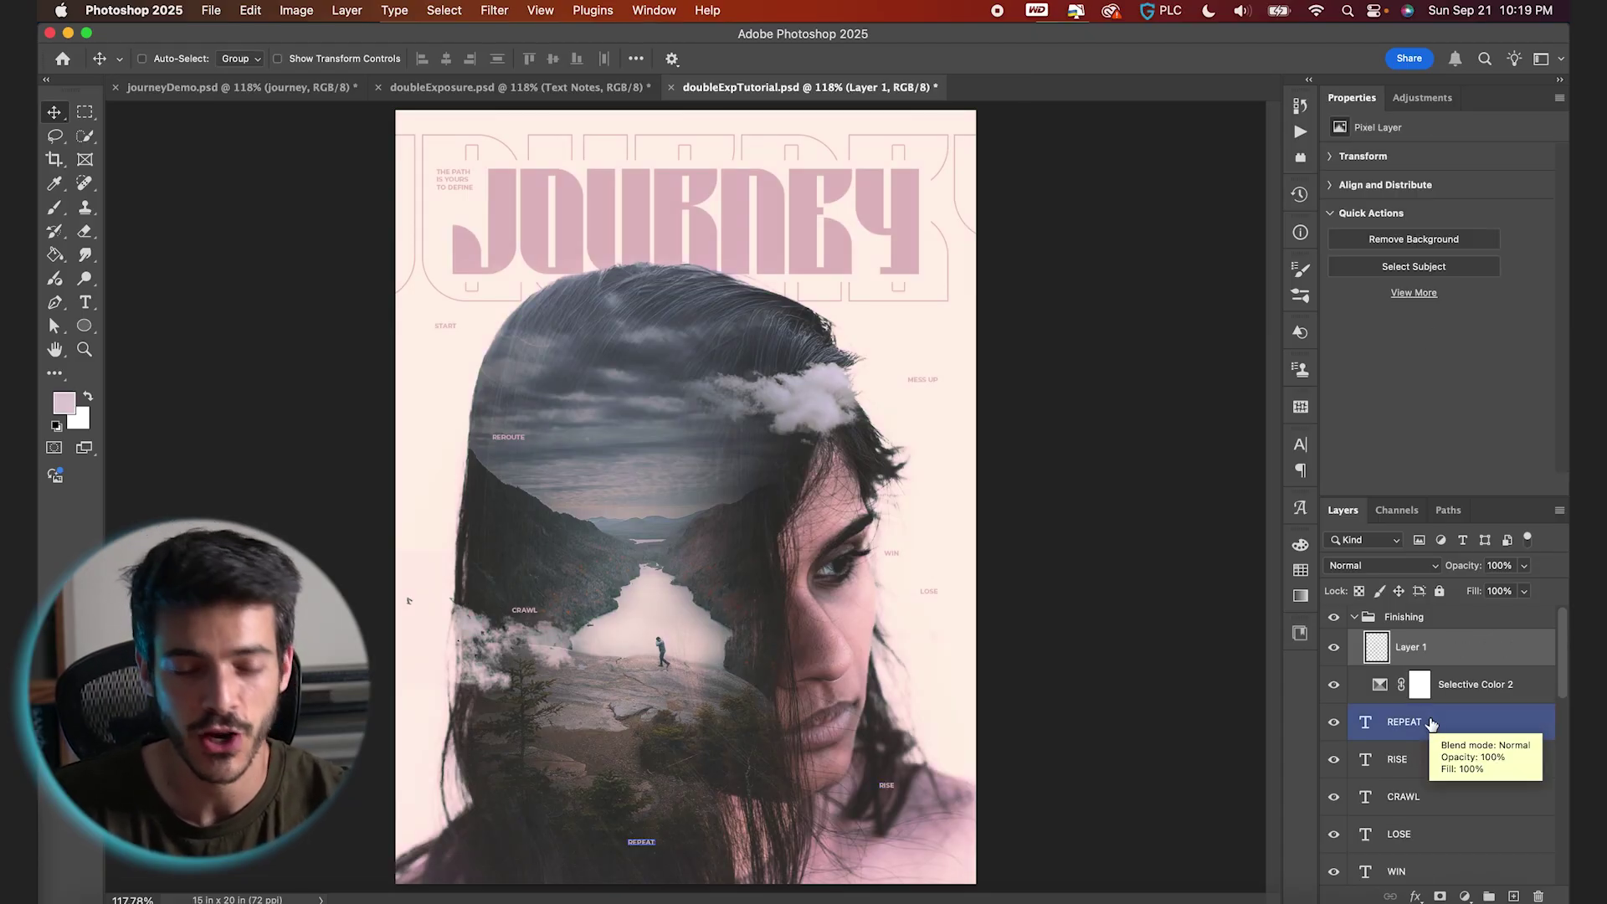
{"action": "key", "text": "ctrl+shift+alt+e"}
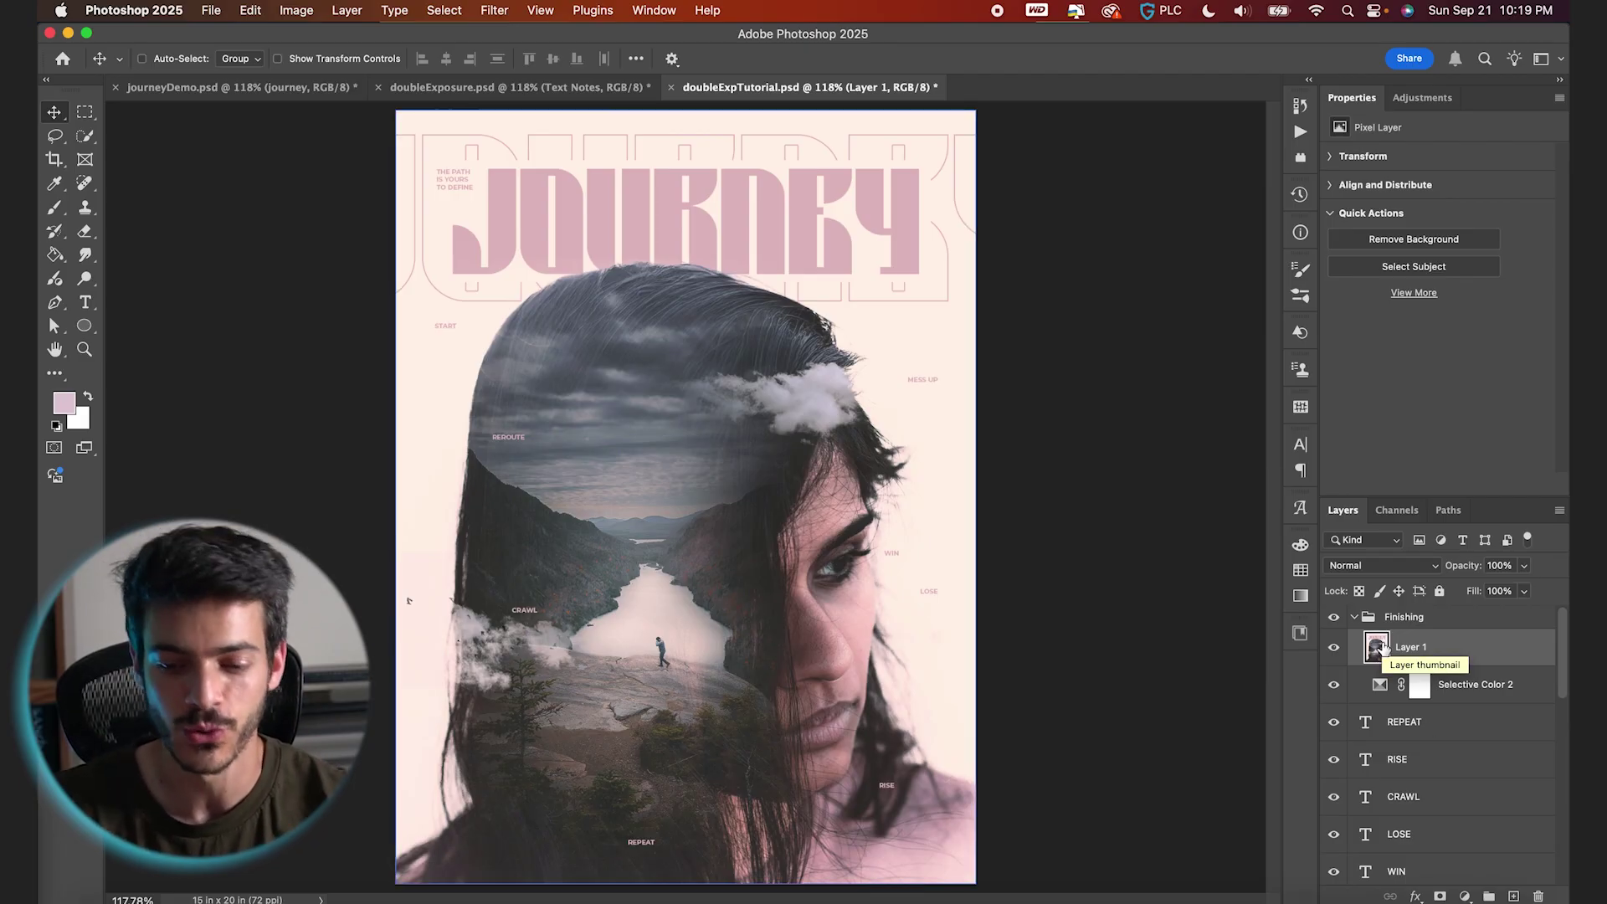
{"action": "left_click", "coordinate": [494, 10]}
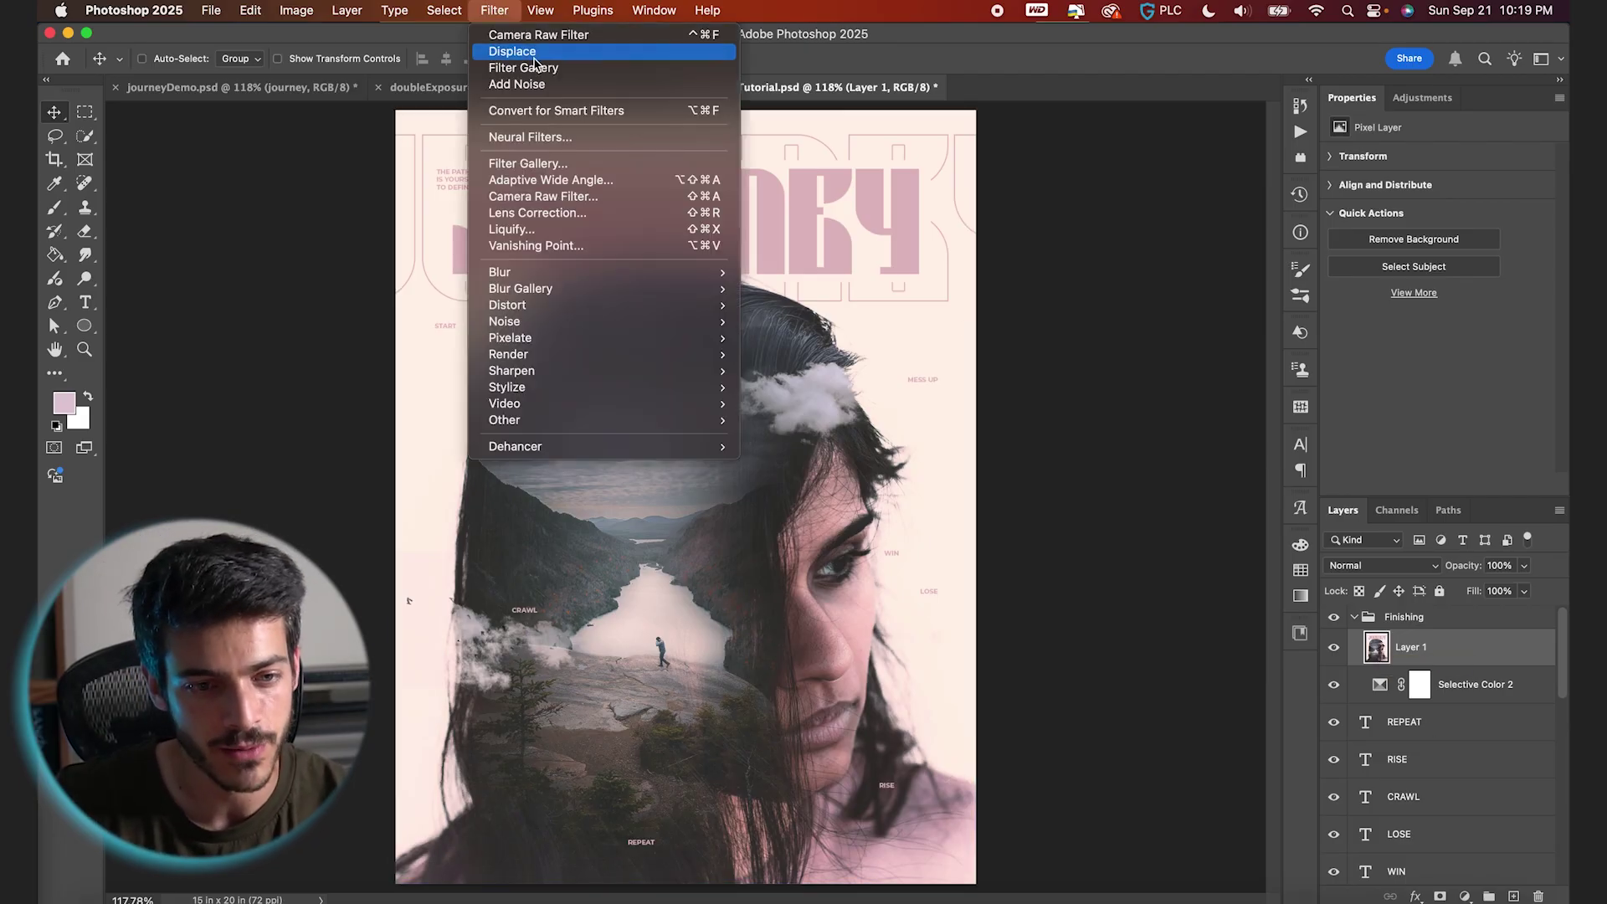
{"action": "left_click", "coordinate": [543, 112]}
{"action": "left_click", "coordinate": [492, 10]}
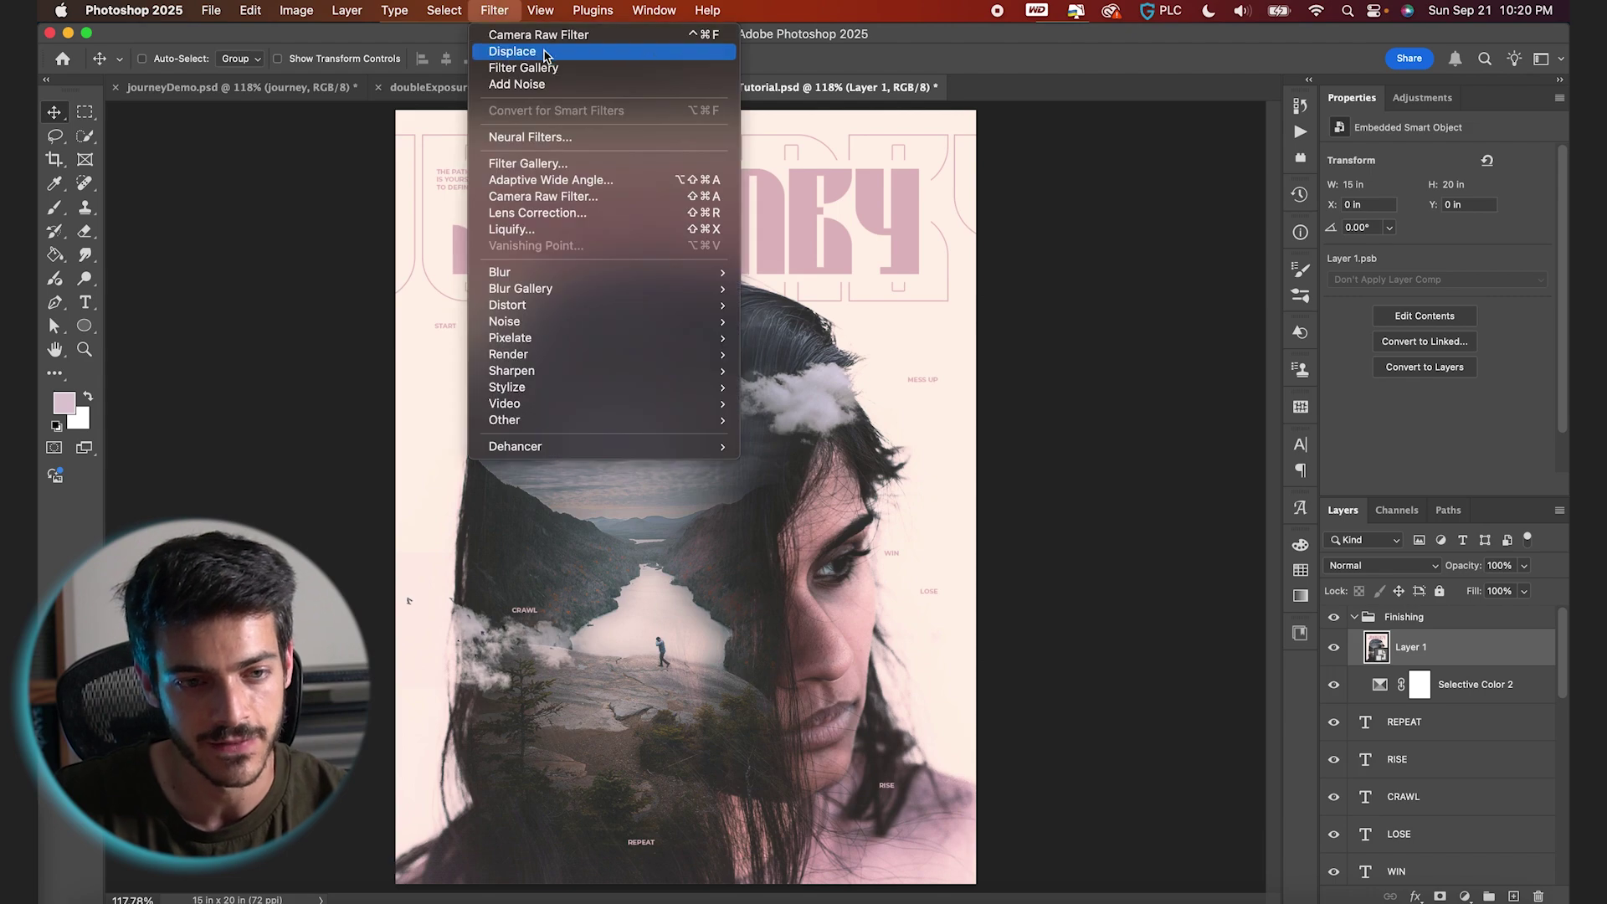
{"action": "left_click", "coordinate": [549, 205]}
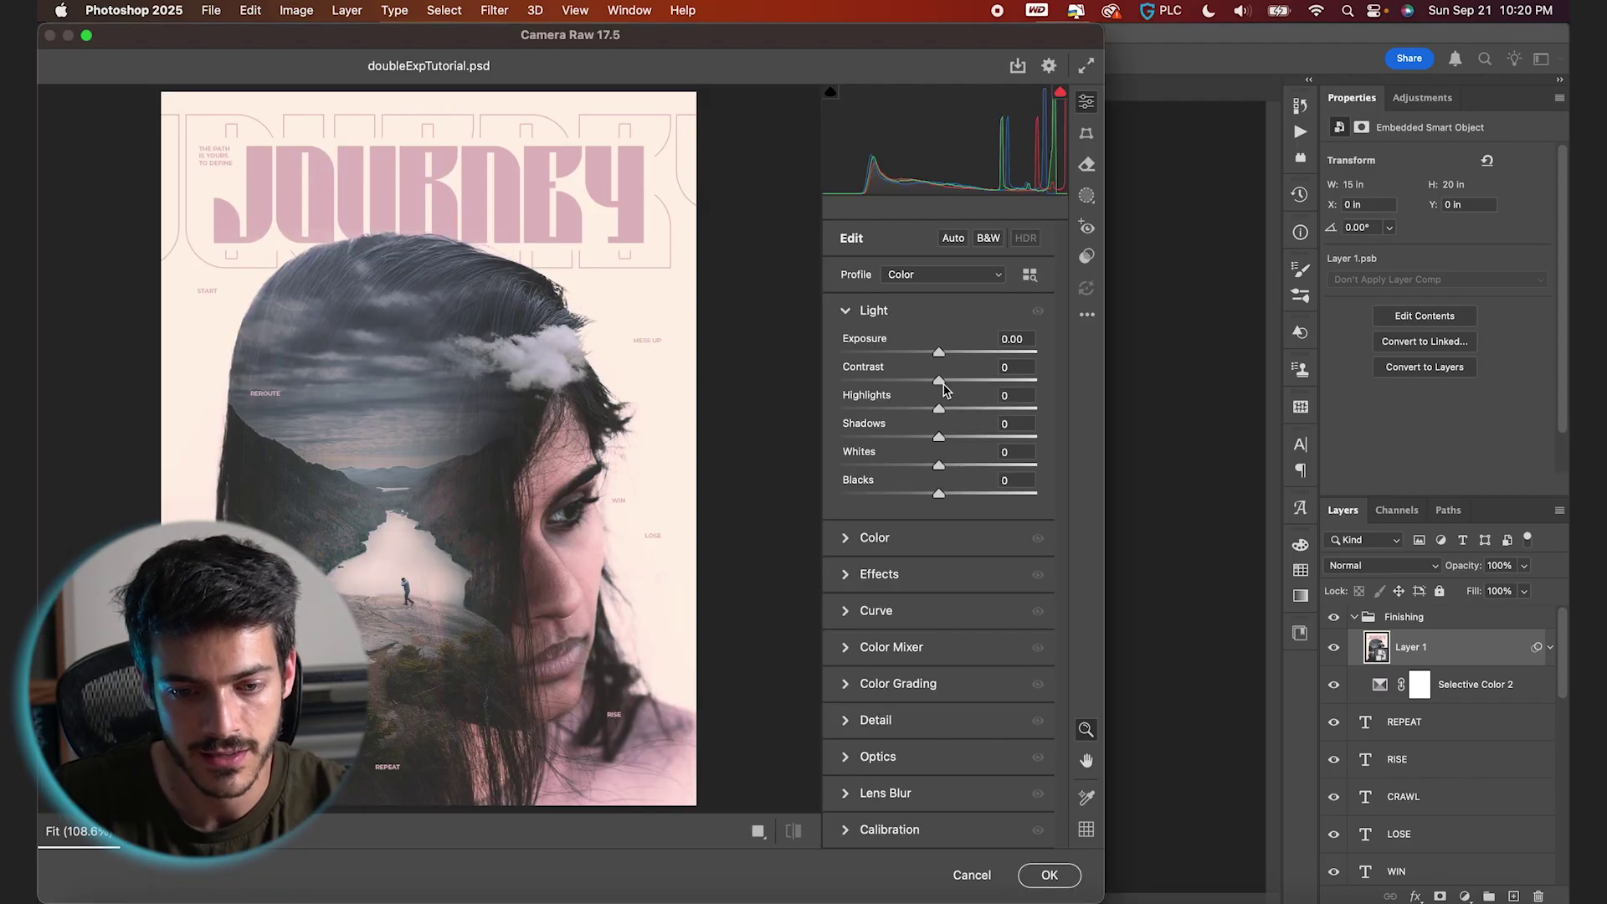
Step: Lower highlights, lift shadows, and set Texture +21, Clarity +20, Vignette -16 and Grain 40
{"action": "mouse_move", "coordinate": [939, 409]}
{"action": "left_mouse_down"}
{"action": "mouse_move", "coordinate": [889, 414]}
{"action": "mouse_move", "coordinate": [918, 416]}
{"action": "left_mouse_up"}
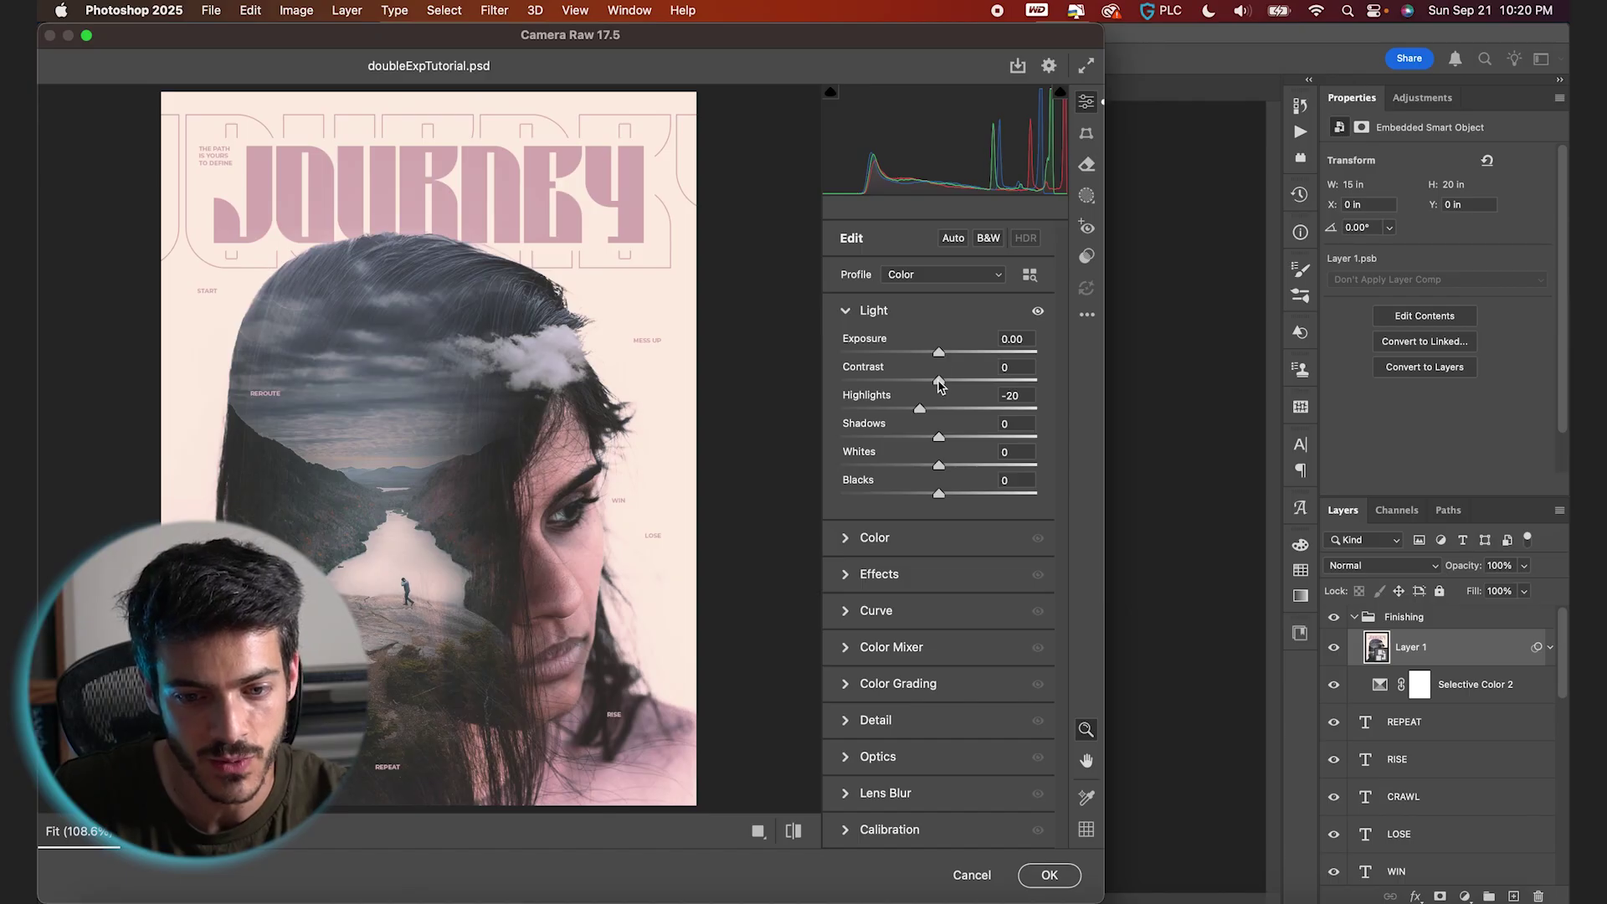
{"action": "left_click_drag", "start_coordinate": [939, 436], "coordinate": [928, 494]}
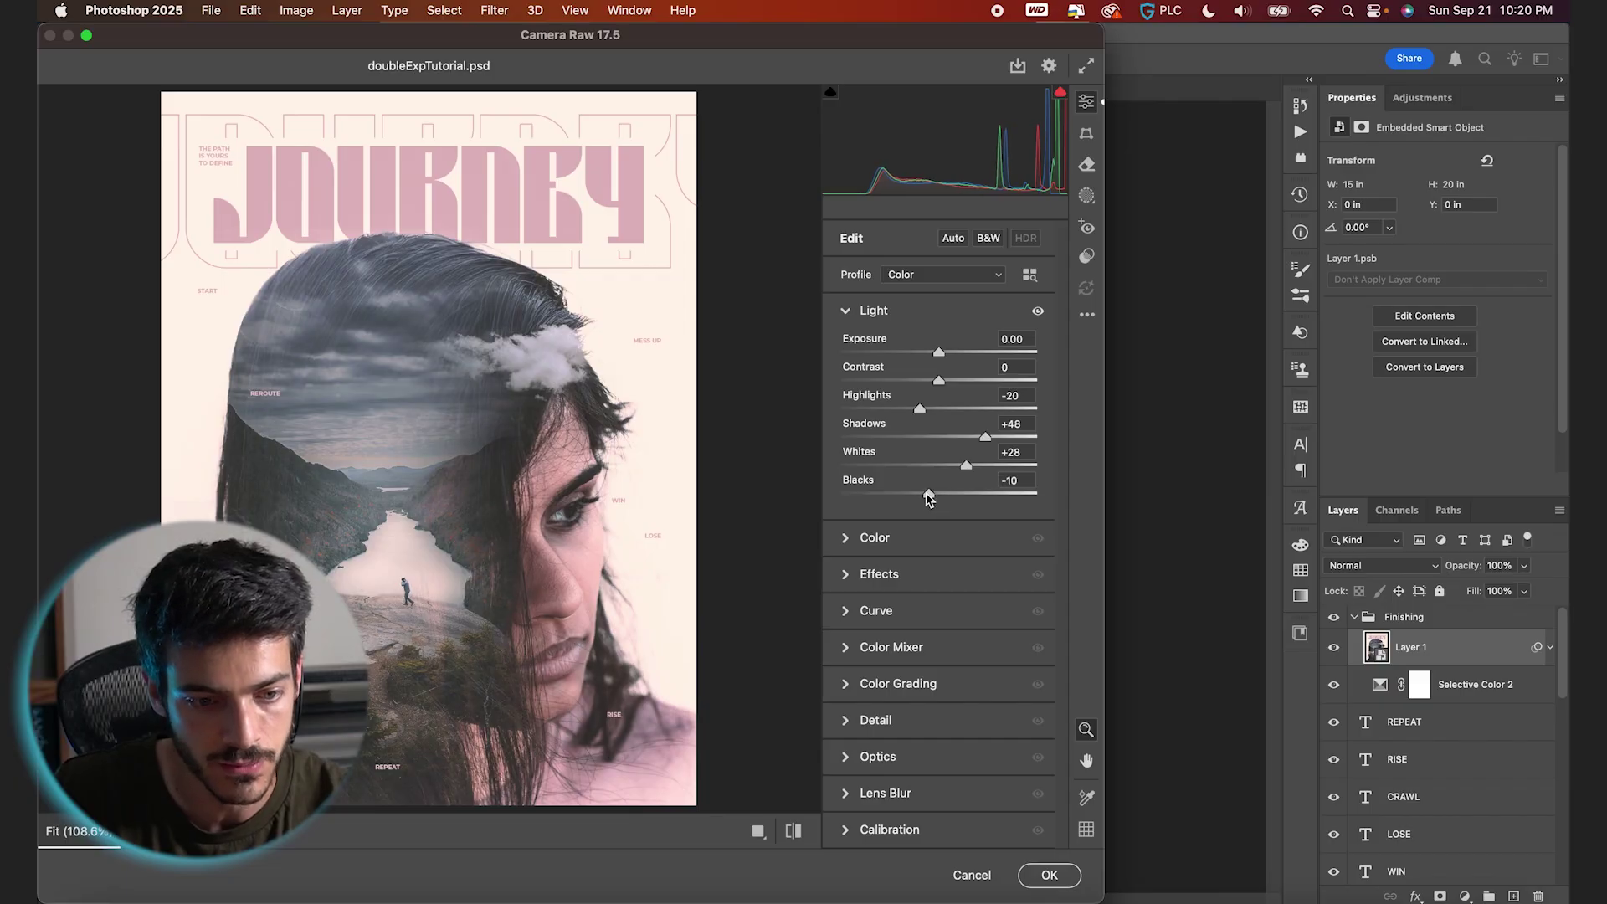
{"action": "left_click", "coordinate": [847, 577]}
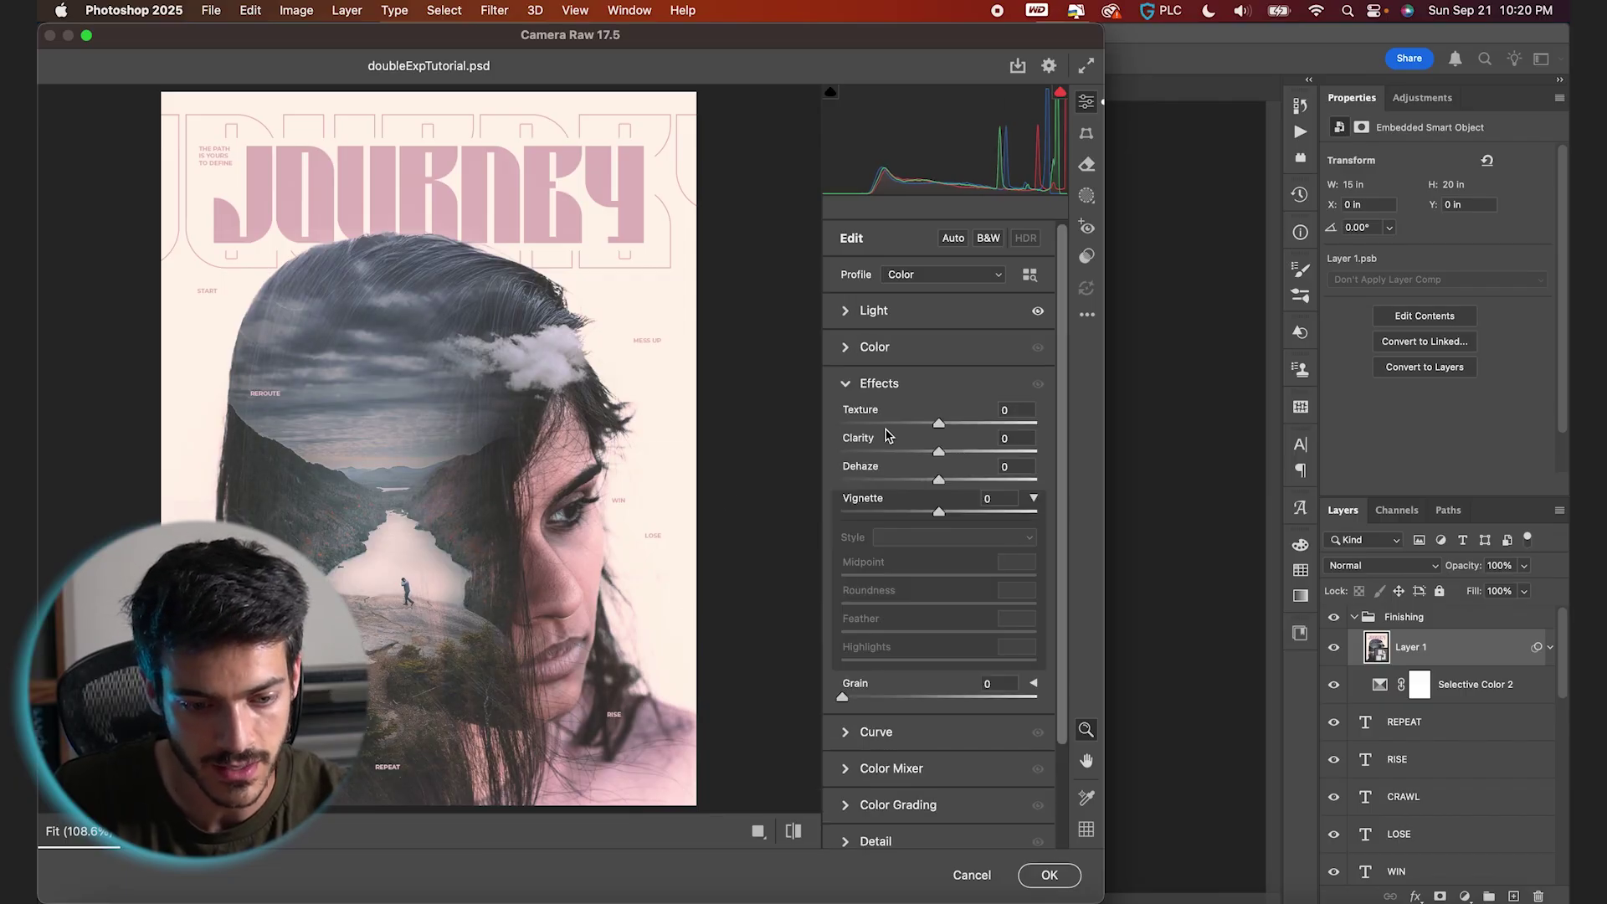
{"action": "mouse_move", "coordinate": [940, 451]}
{"action": "left_mouse_down"}
{"action": "mouse_move", "coordinate": [962, 452]}
{"action": "mouse_move", "coordinate": [959, 425]}
{"action": "mouse_move", "coordinate": [959, 453]}
{"action": "left_mouse_up"}
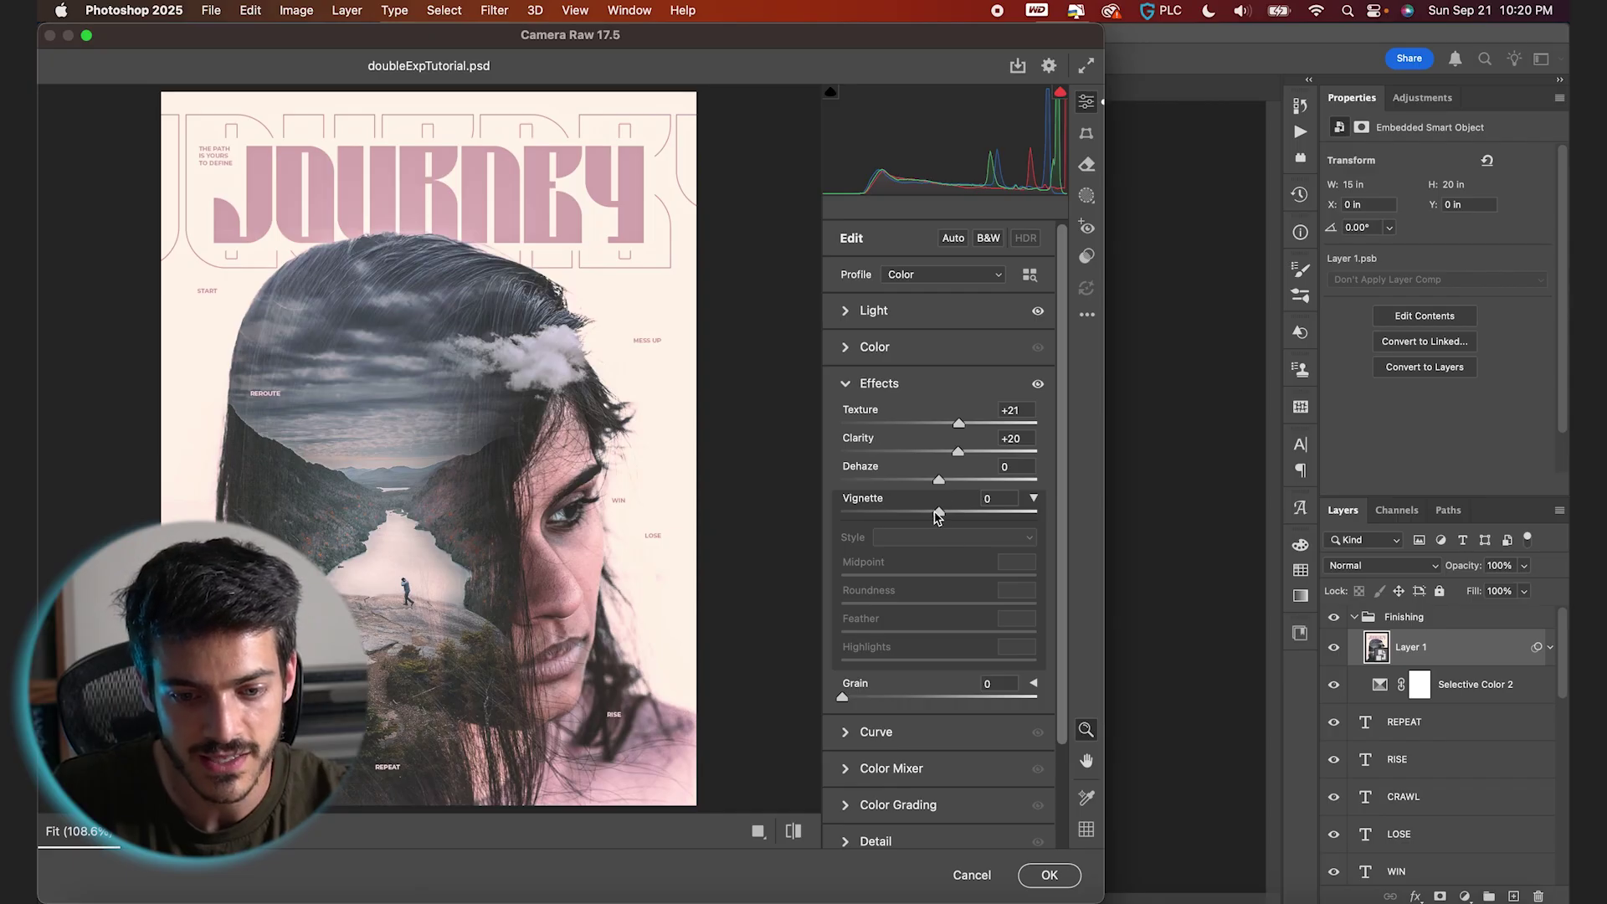
{"action": "left_click_drag", "start_coordinate": [940, 514], "coordinate": [926, 514]}
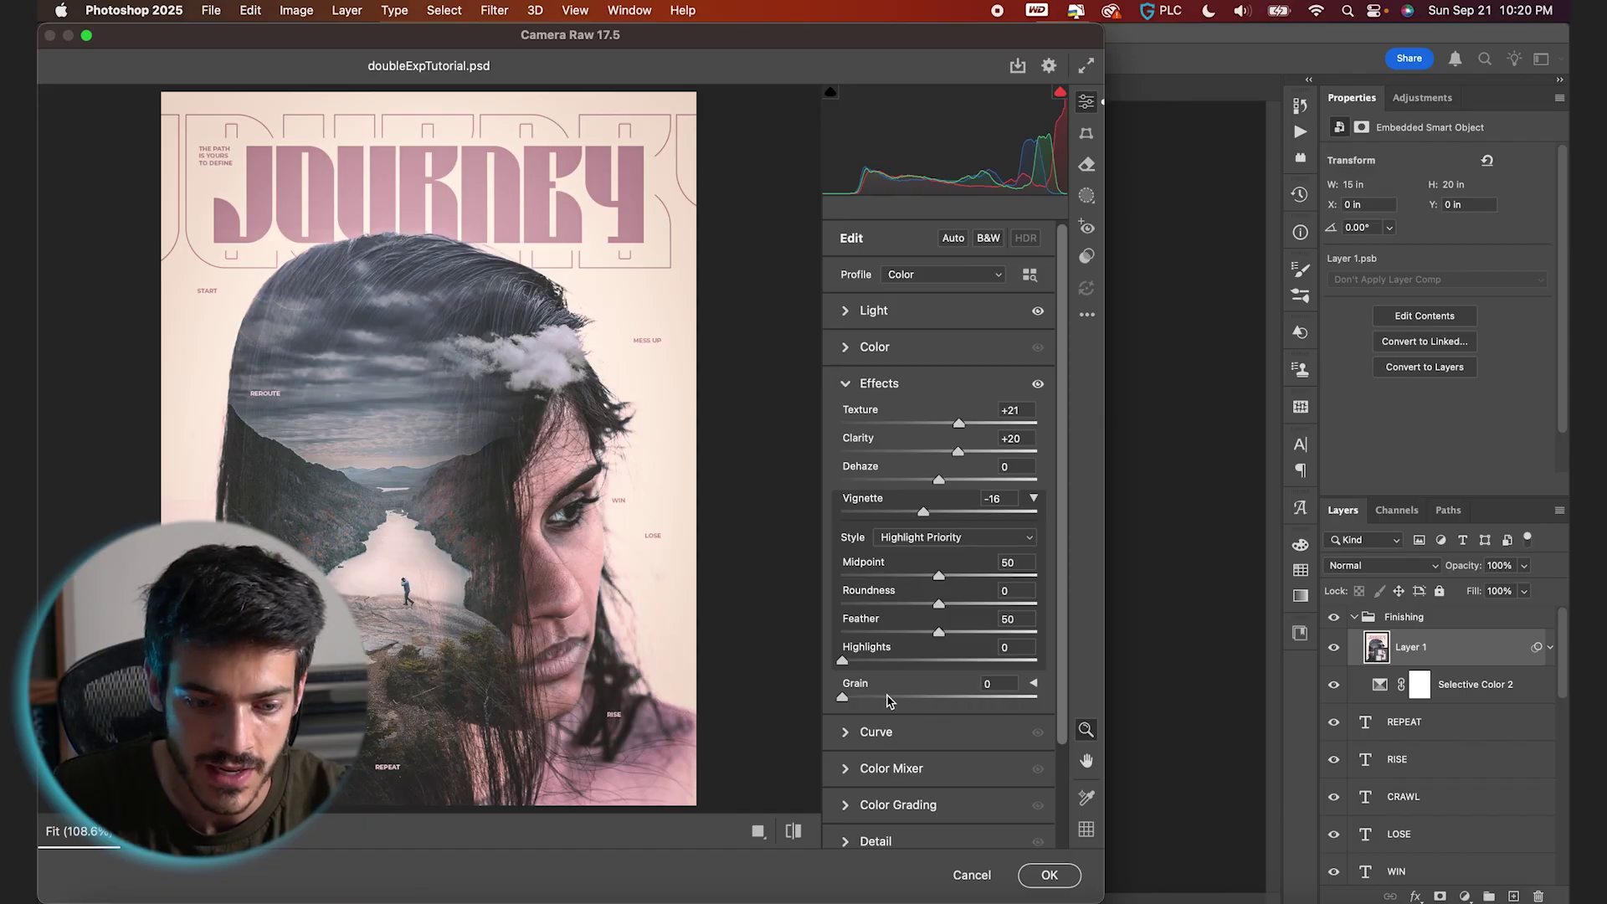
{"action": "left_click_drag", "start_coordinate": [896, 700], "coordinate": [927, 702]}
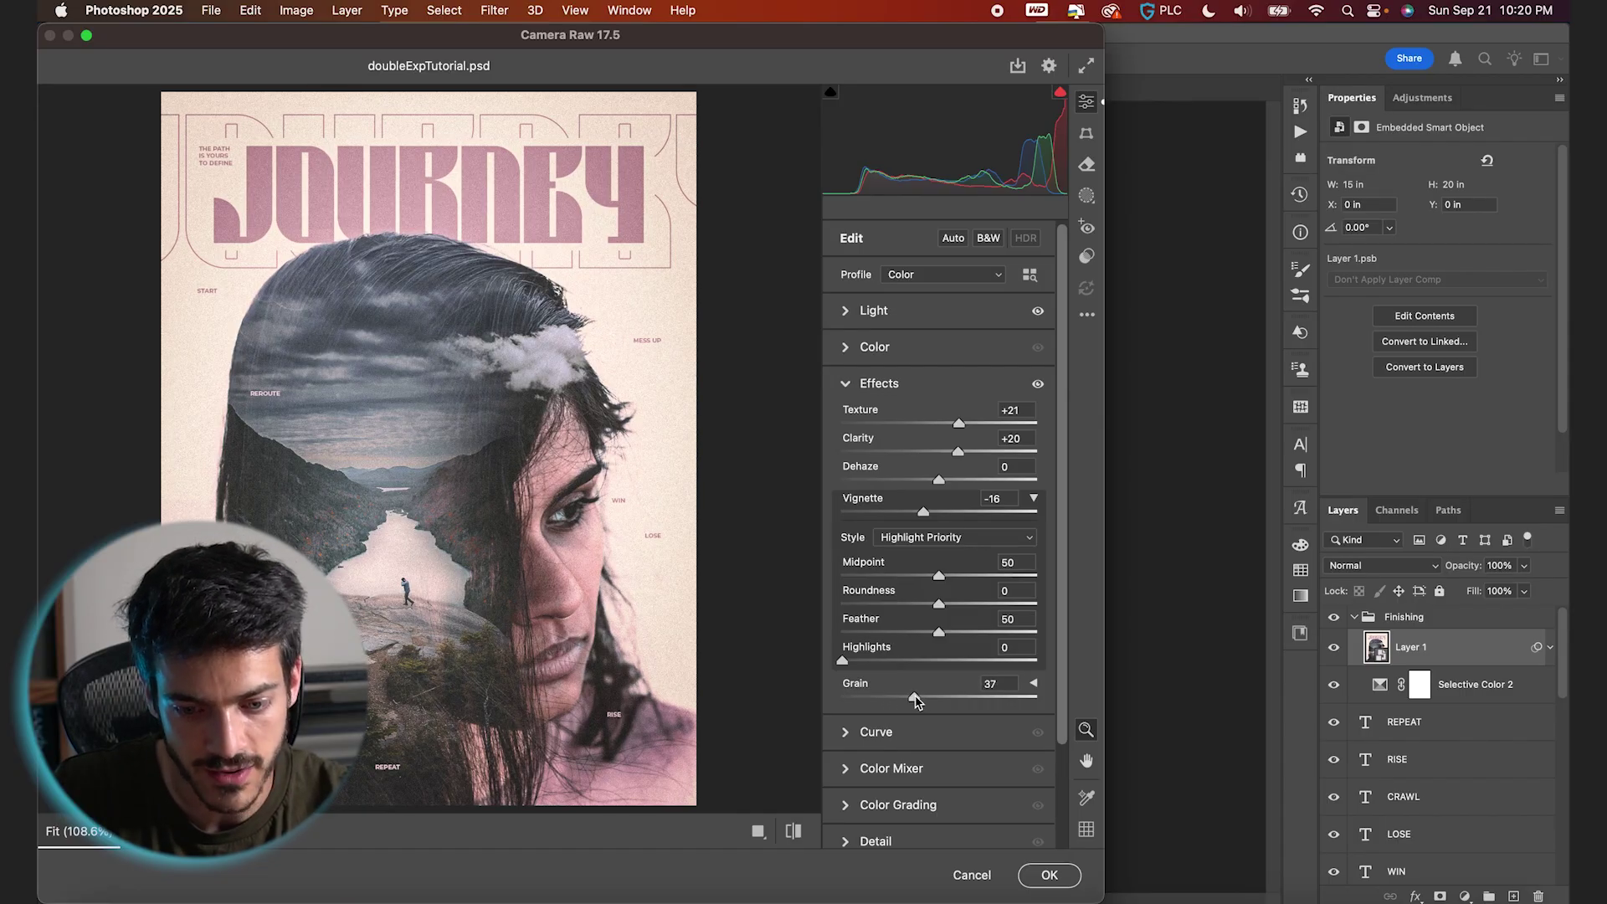
{"action": "scroll", "coordinate": [920, 701], "scroll_direction": "down", "scroll_amount": 3}
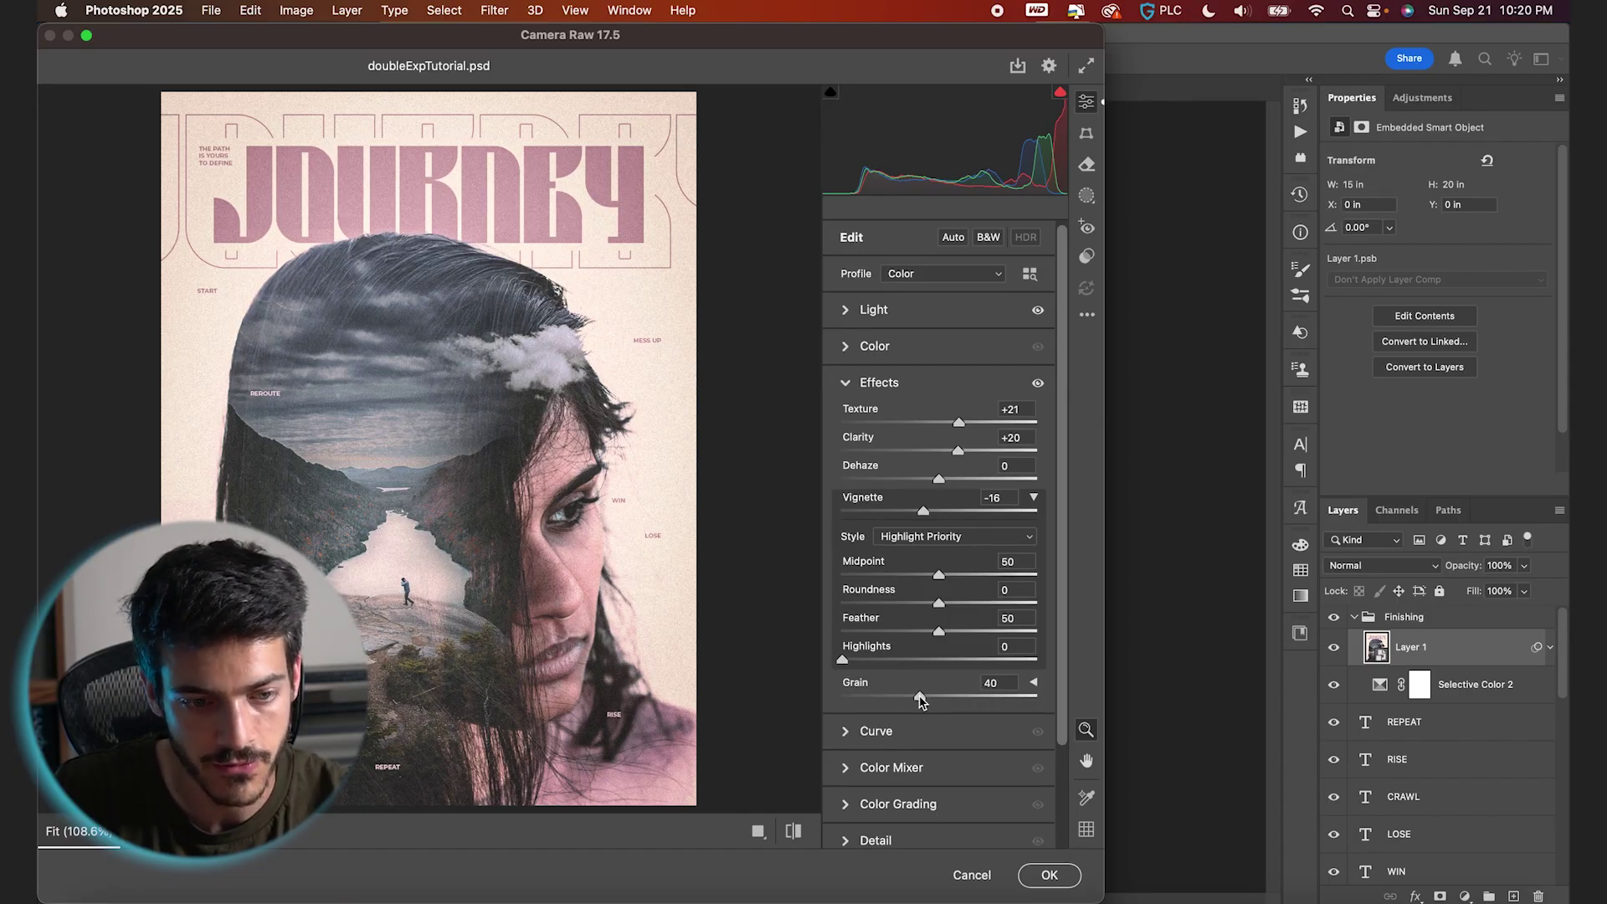
Step: Color-grade the shadows green, the midtones warm yellow and the highlights red
{"action": "left_click", "coordinate": [848, 685]}
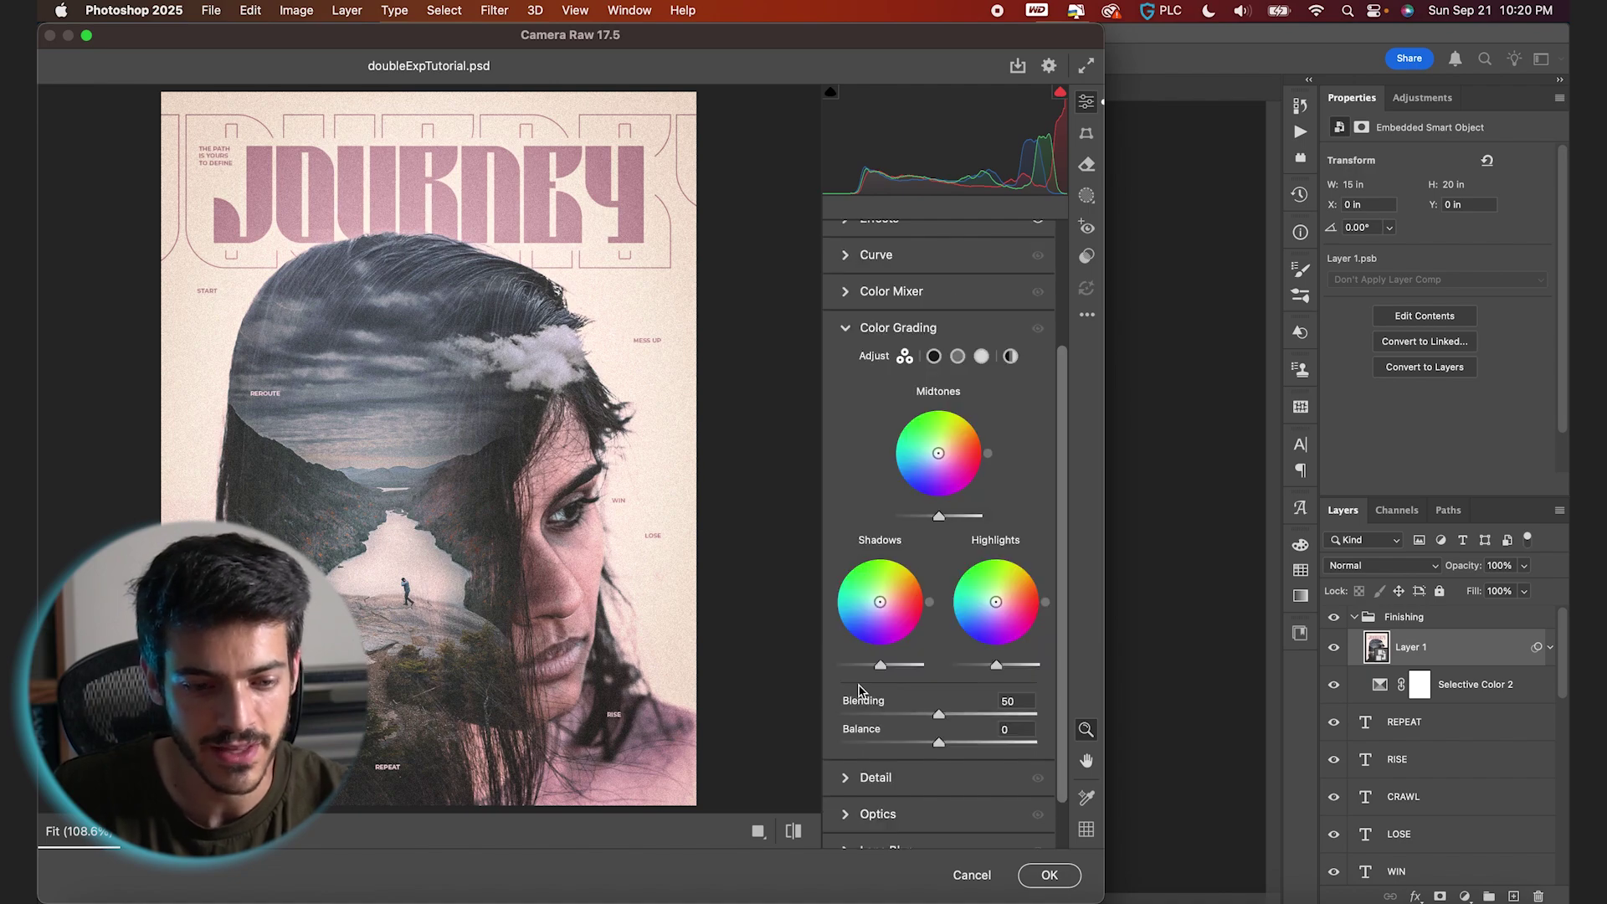
{"action": "scroll", "coordinate": [922, 564], "scroll_direction": "down", "scroll_amount": 1}
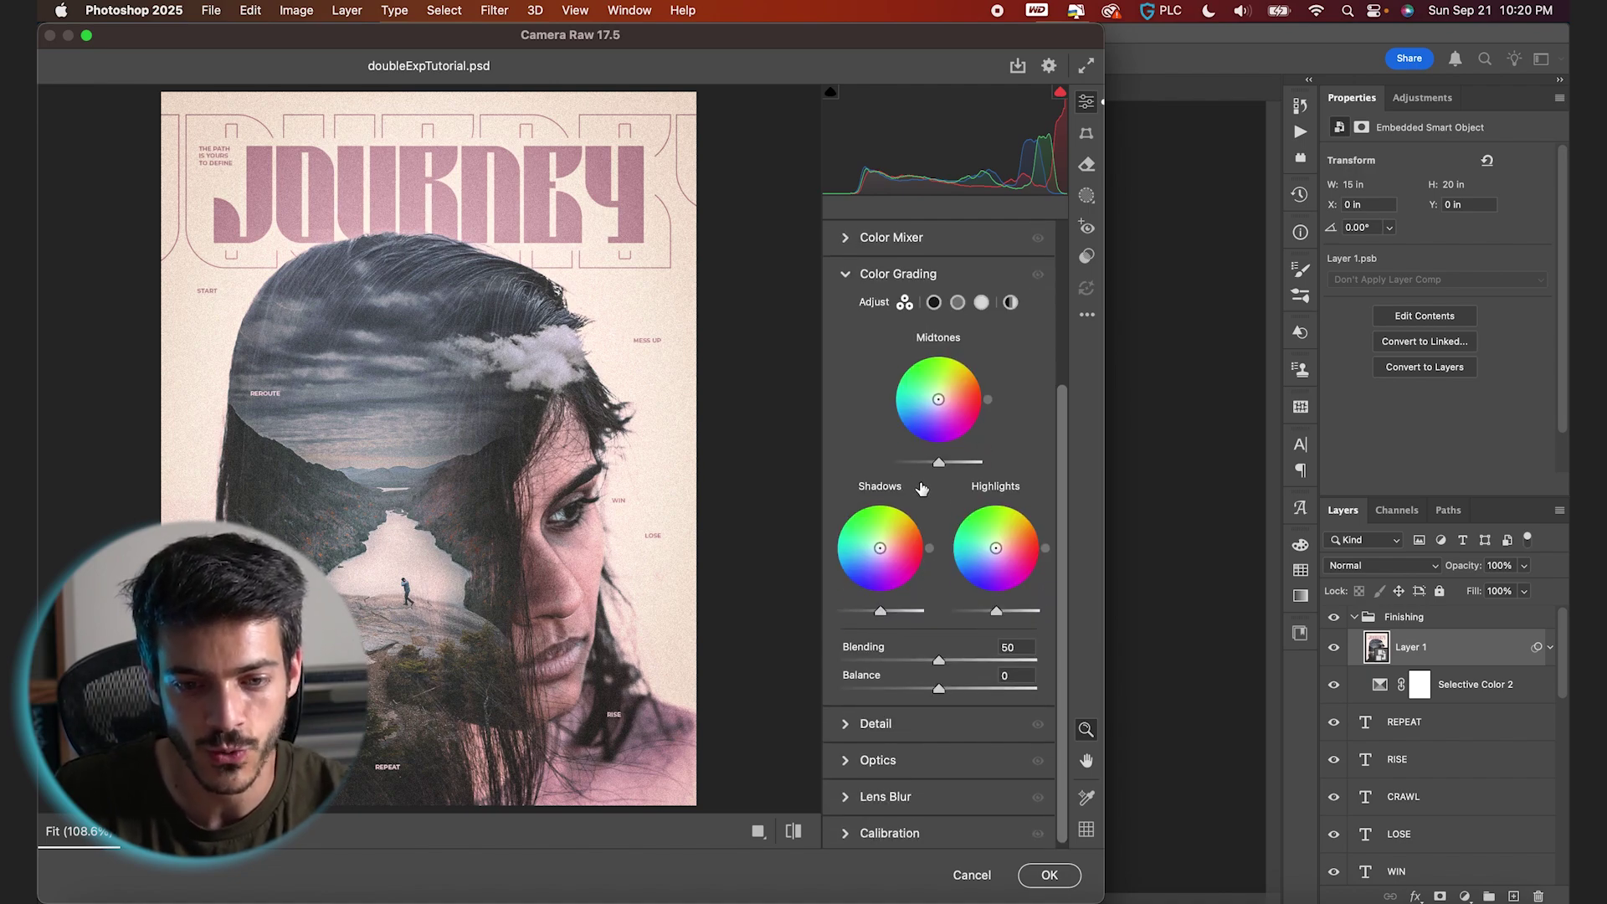
{"action": "left_click", "coordinate": [880, 550]}
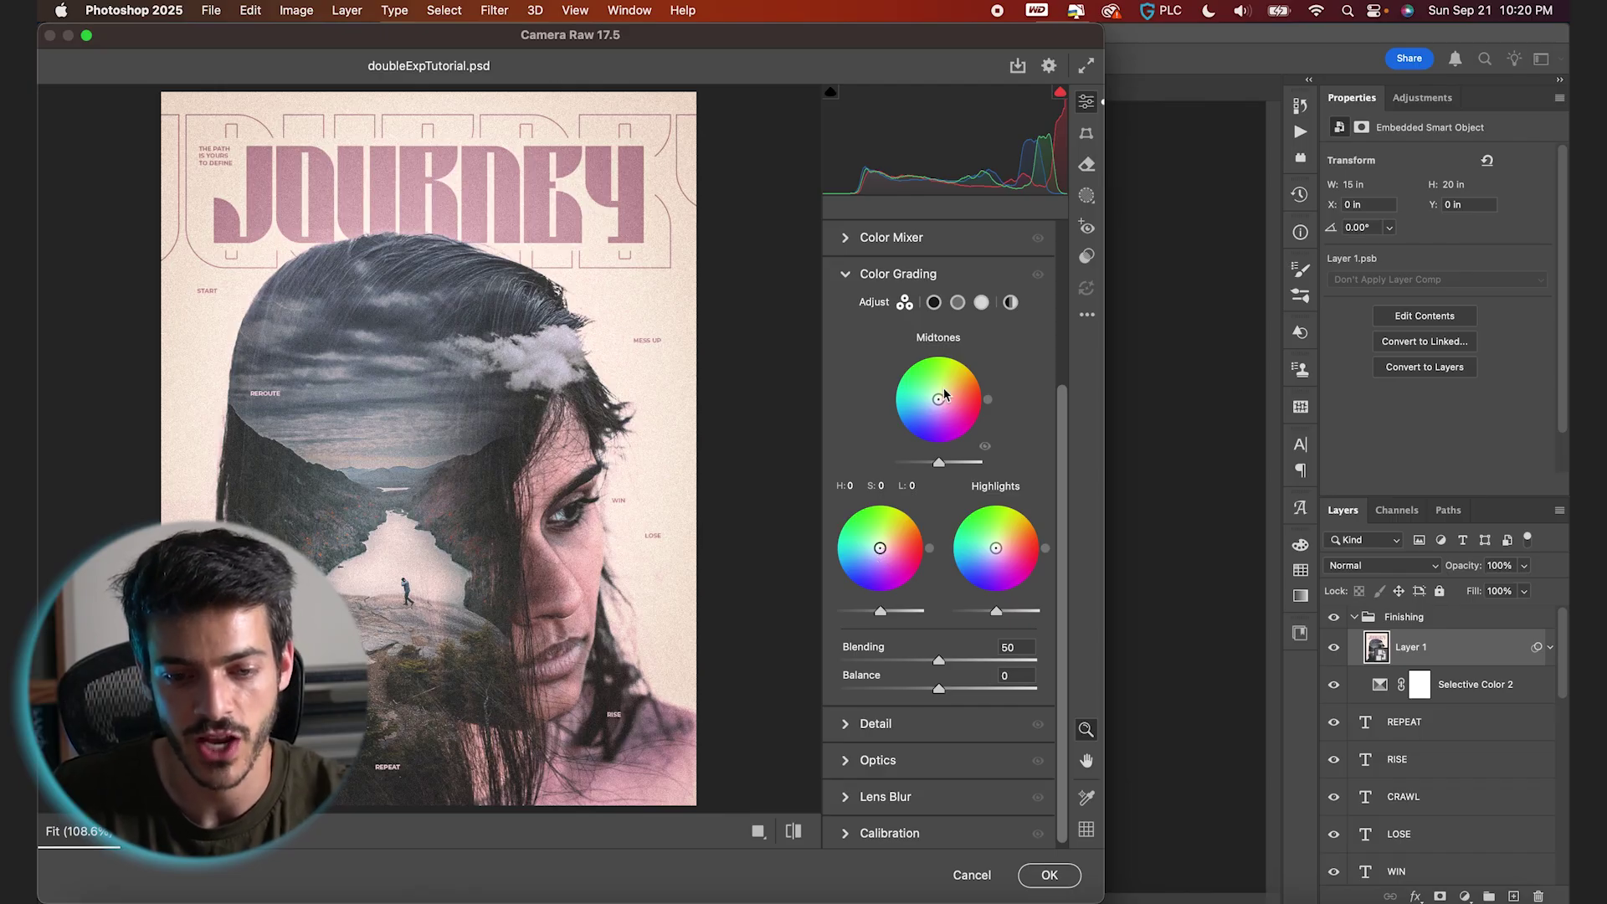
{"action": "left_click_drag", "start_coordinate": [884, 554], "coordinate": [876, 545]}
{"action": "left_click_drag", "start_coordinate": [938, 400], "coordinate": [943, 396]}
{"action": "left_click_drag", "start_coordinate": [996, 548], "coordinate": [1001, 551]}
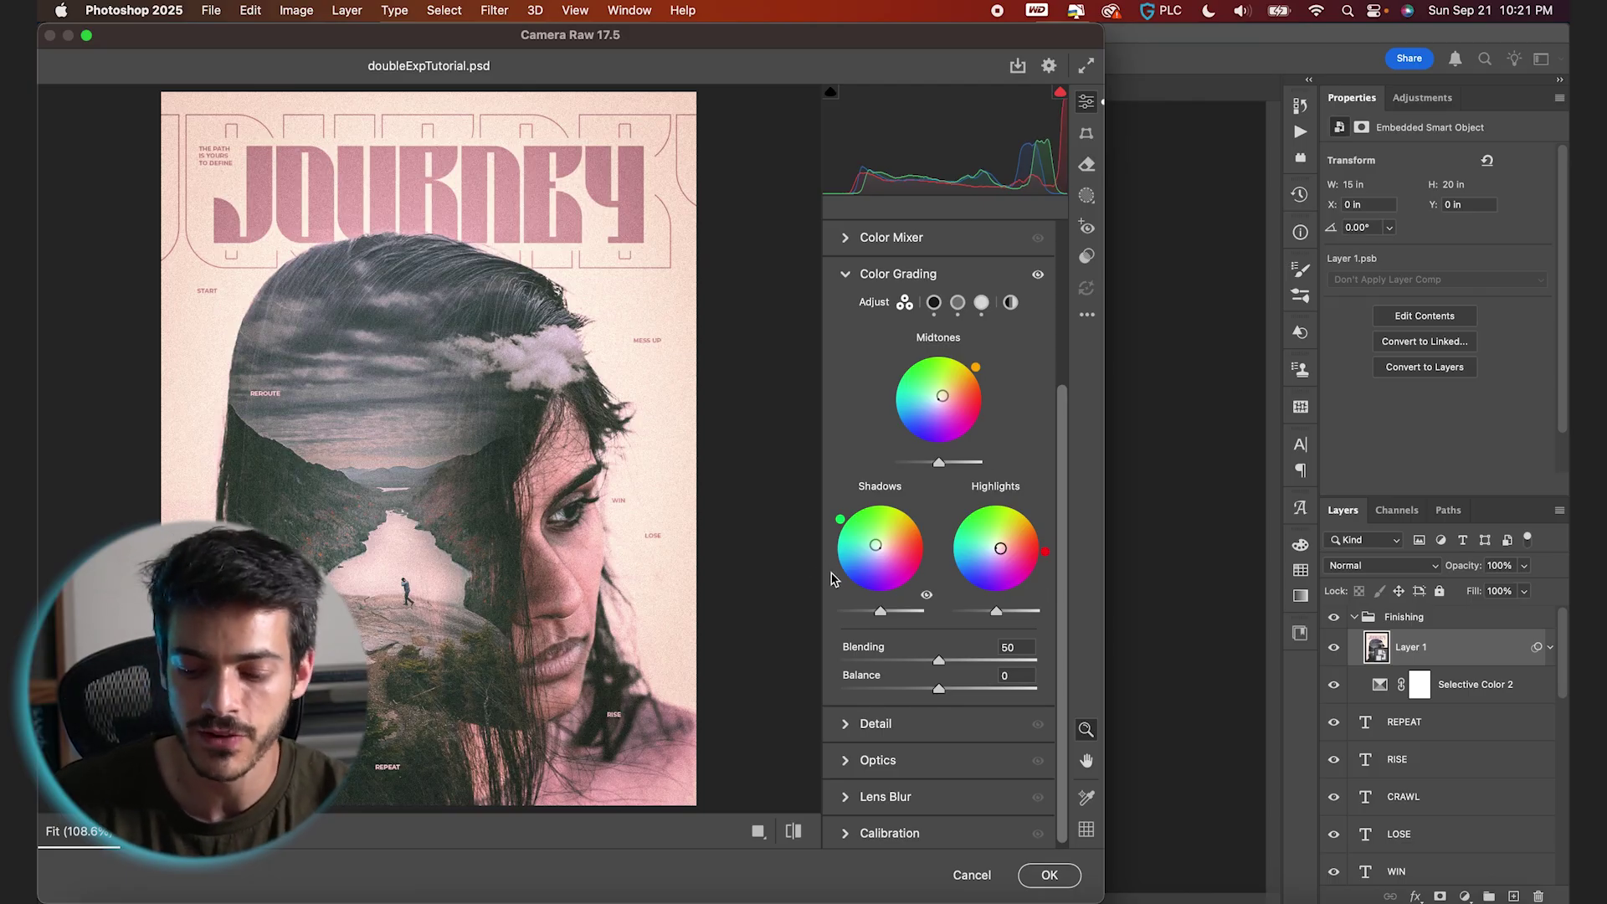
Step: Compare the look with the grade toggled off and on, then apply the Camera Raw filter to Layer 1
{"action": "key", "text": "p"}
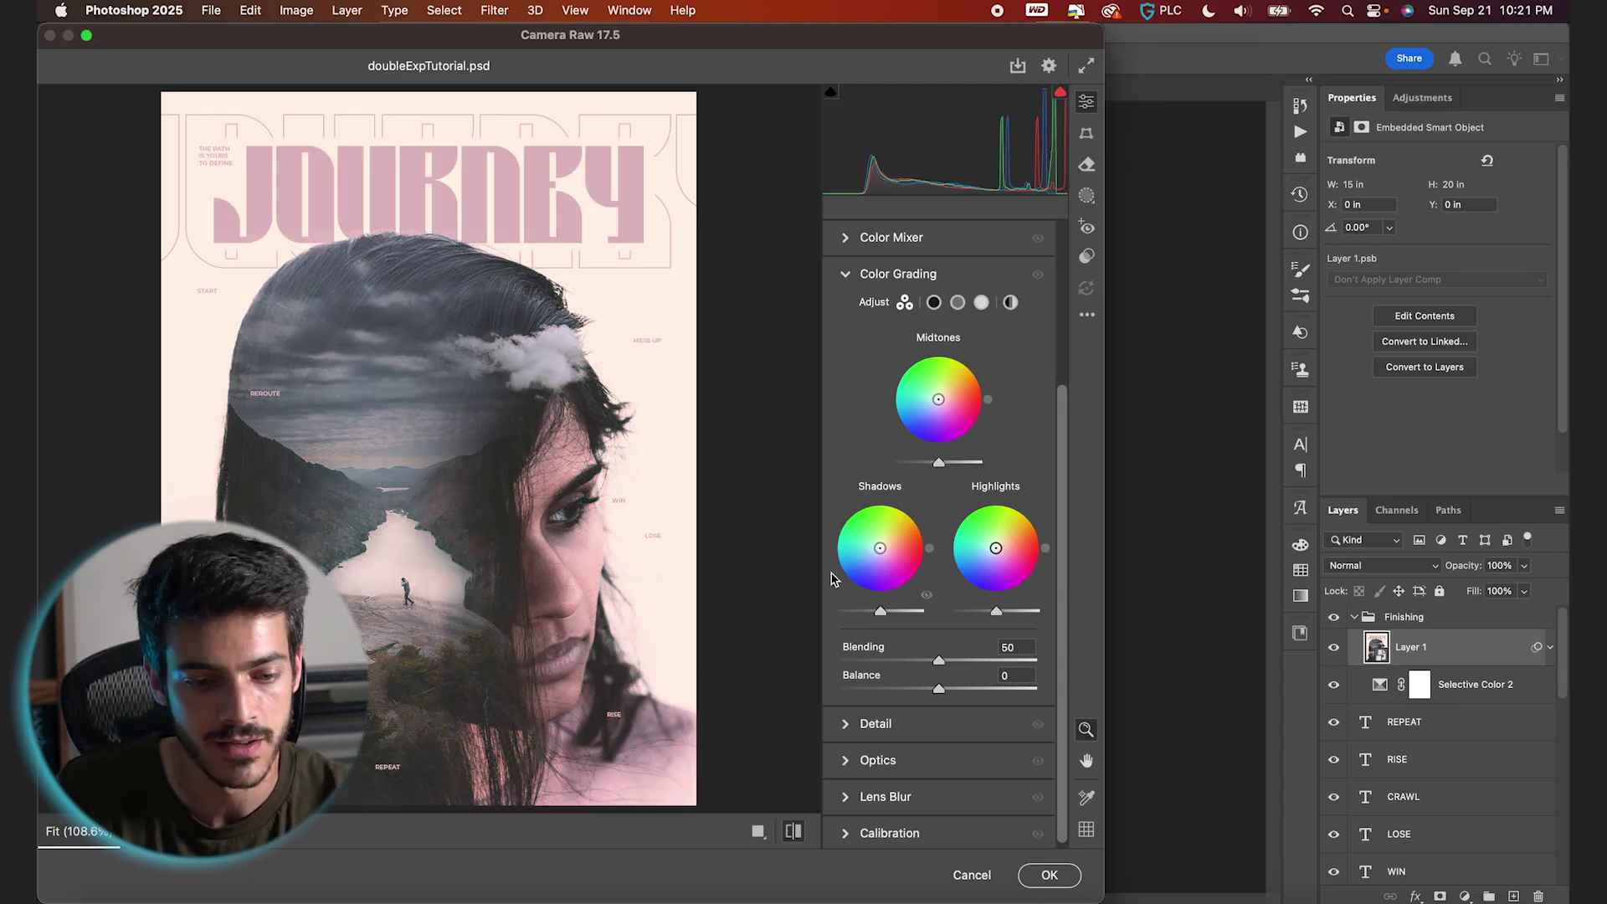
{"action": "key", "text": "p"}
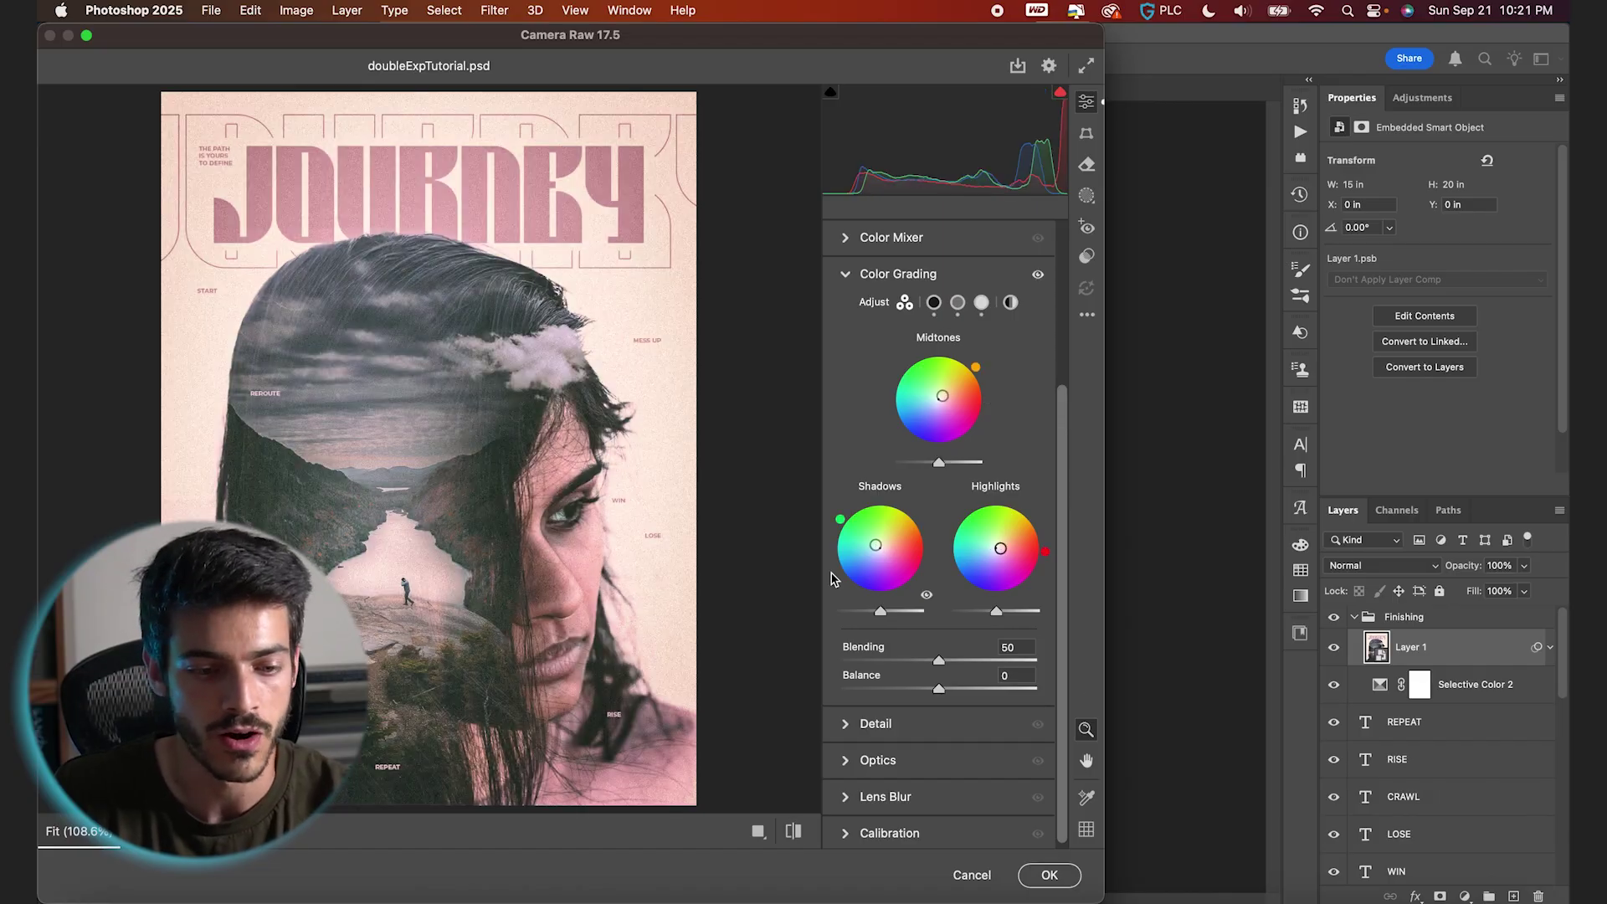
{"action": "scroll", "coordinate": [915, 746], "scroll_direction": "down", "scroll_amount": 1}
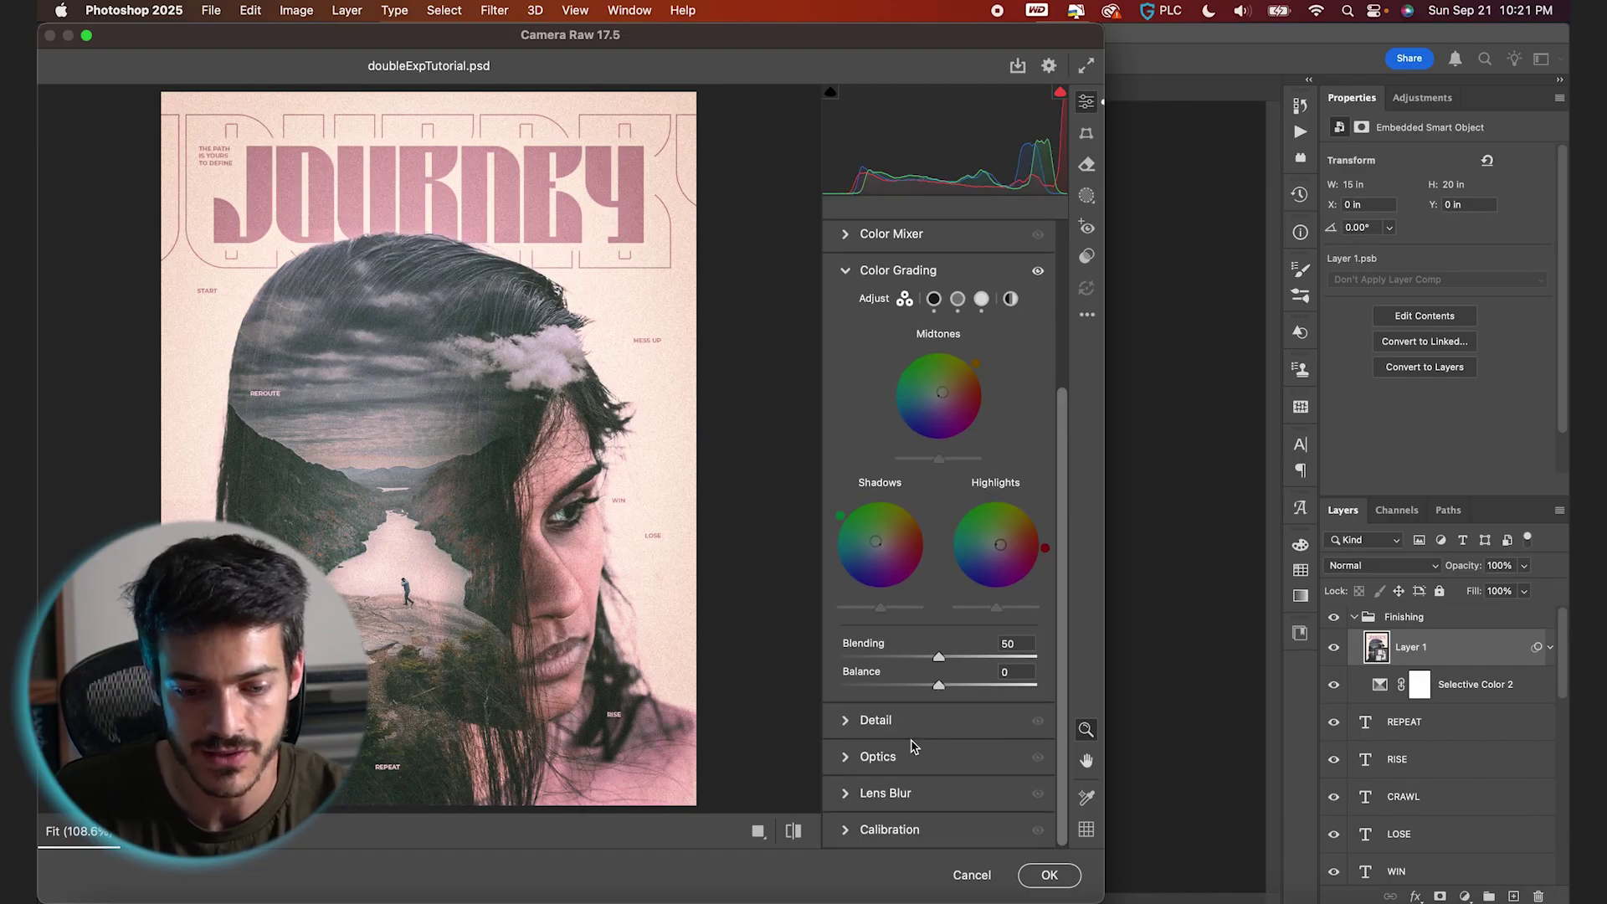
{"action": "key", "text": "Return"}
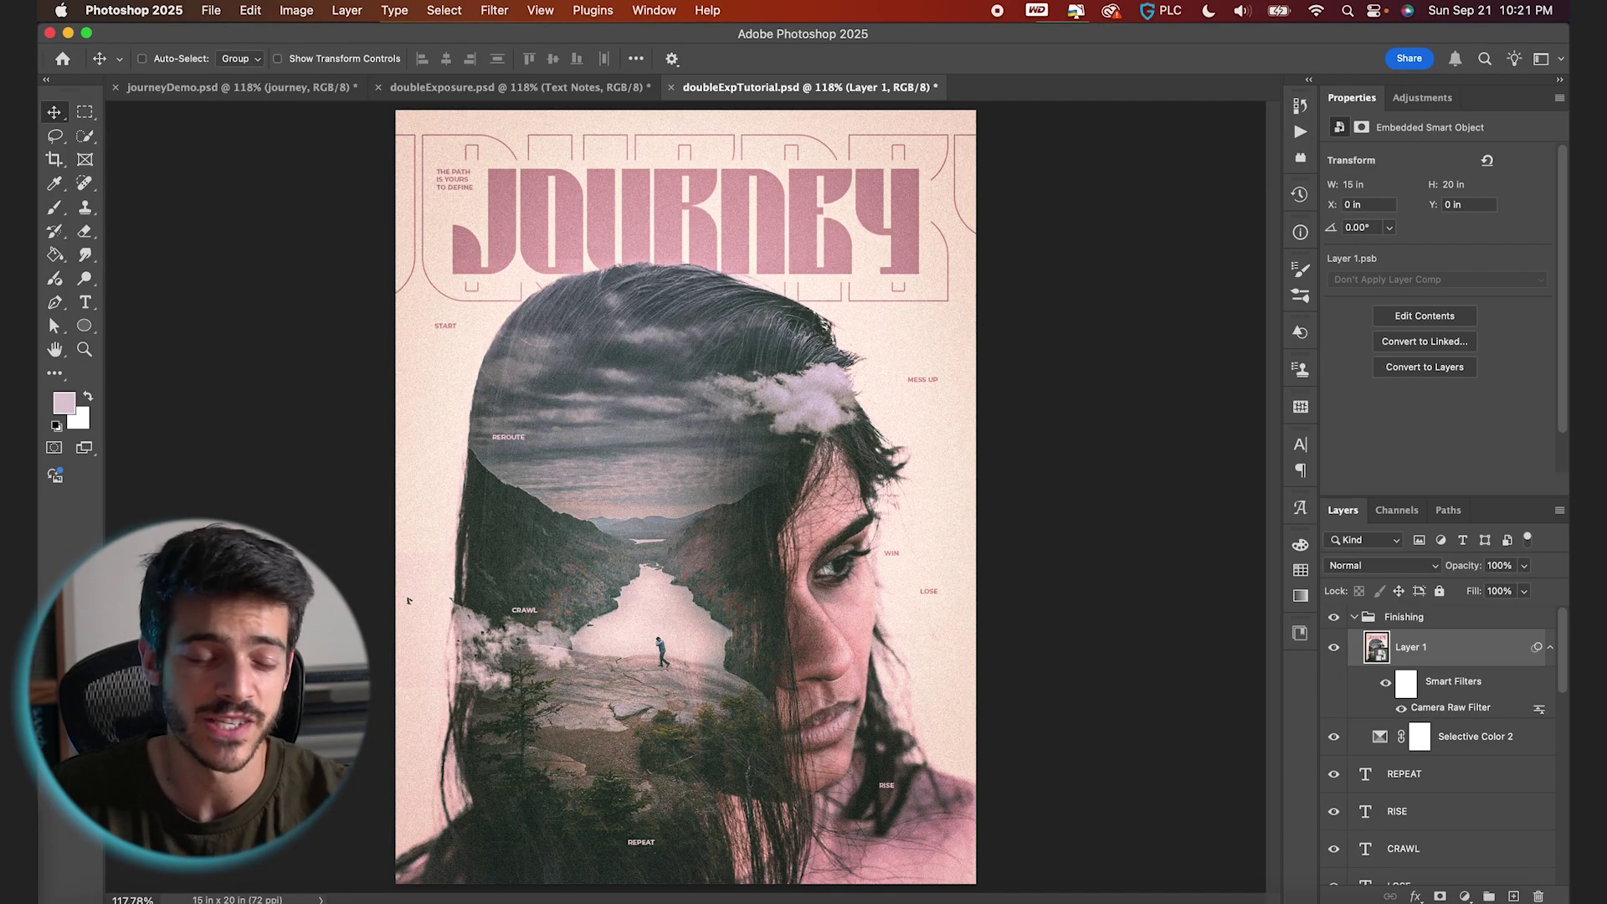
Step: Drag Grunge.psd from the Double Exp Tutorial folder onto the poster canvas above Layer 1
{"action": "left_click", "coordinate": [94, 893]}
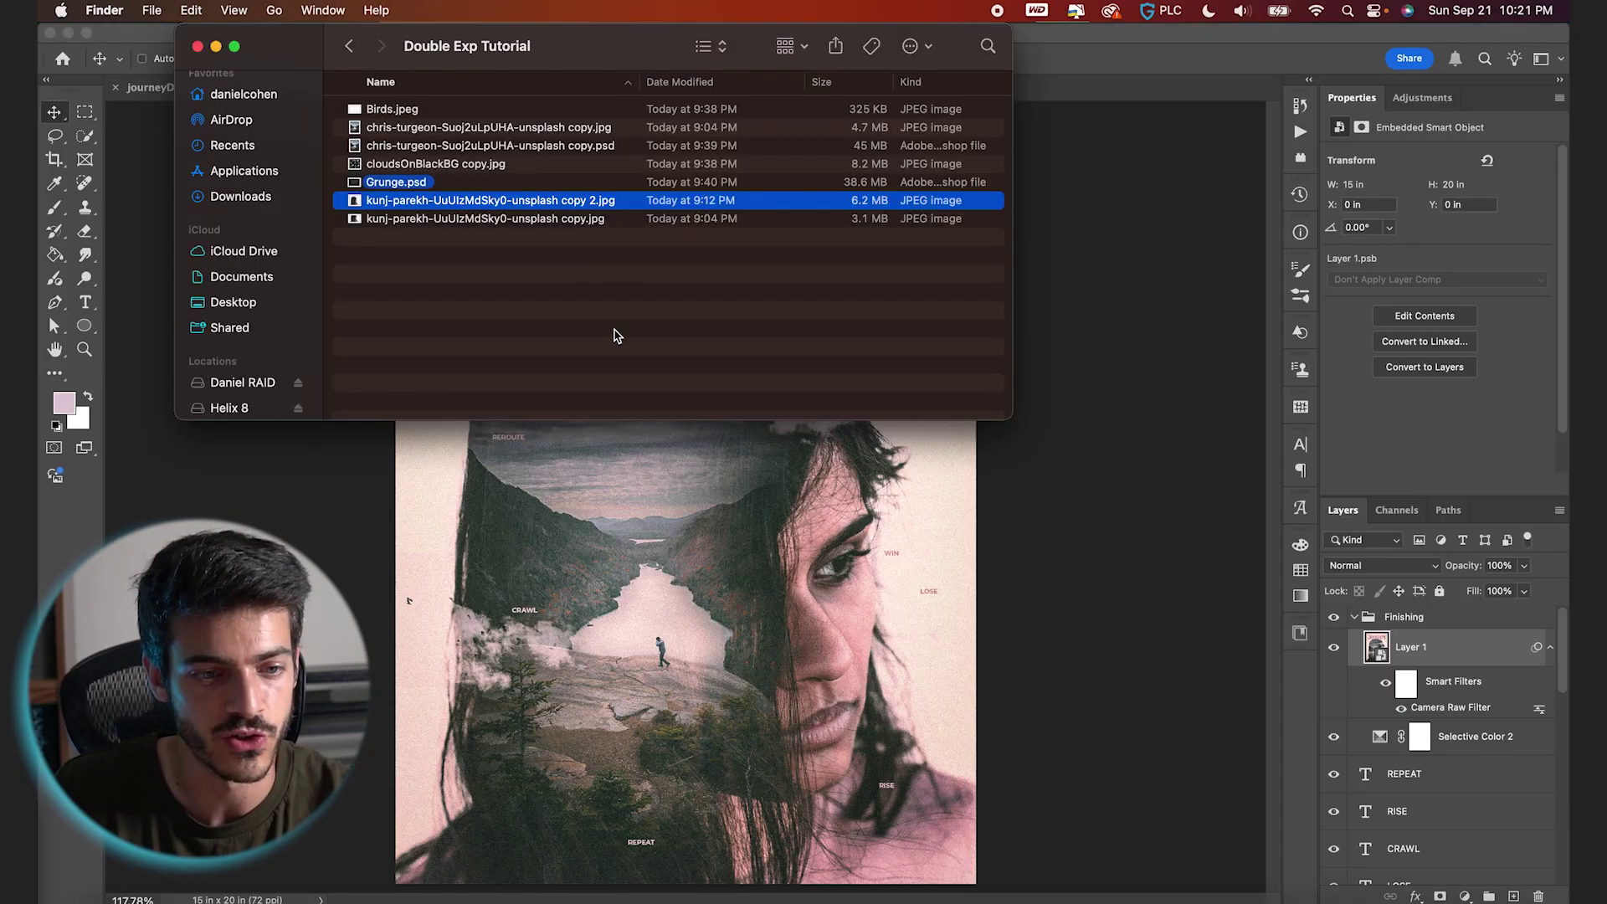
{"action": "left_click_drag", "start_coordinate": [614, 336], "coordinate": [662, 503]}
{"action": "left_click_drag", "start_coordinate": [975, 693], "coordinate": [1009, 29]}
Step: Rotate the Grunge texture to portrait at 90°, commit it in Lighten blend mode, and fit the poster in view
{"action": "key", "text": "super+minus"}
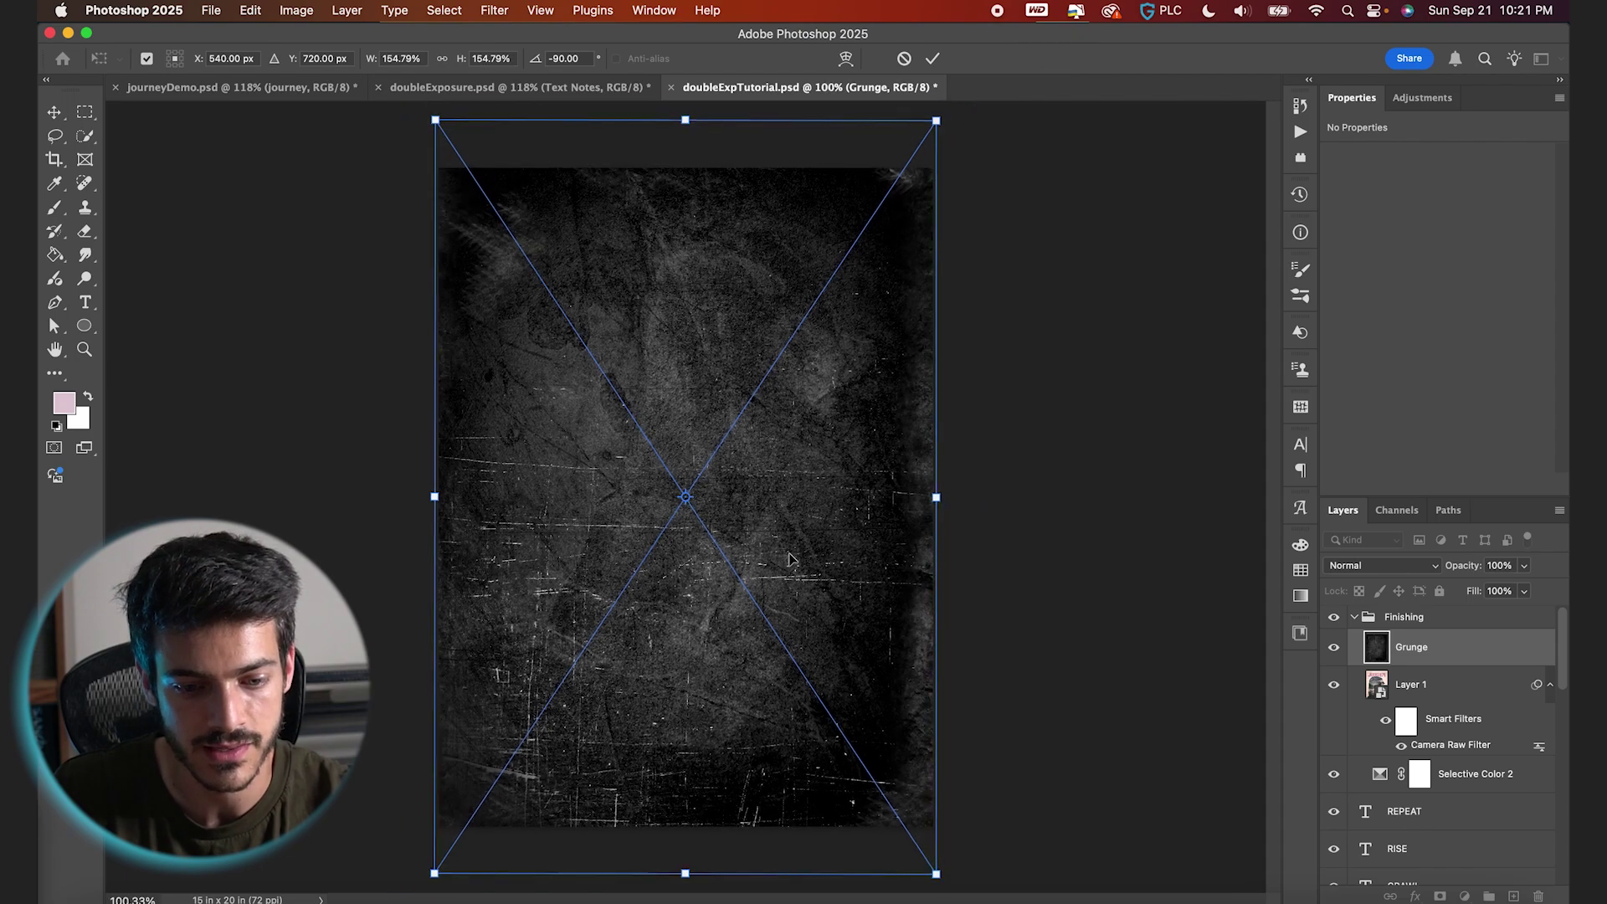
{"action": "left_click_drag", "start_coordinate": [1052, 709], "coordinate": [522, 594]}
{"action": "left_click", "coordinate": [1360, 565]}
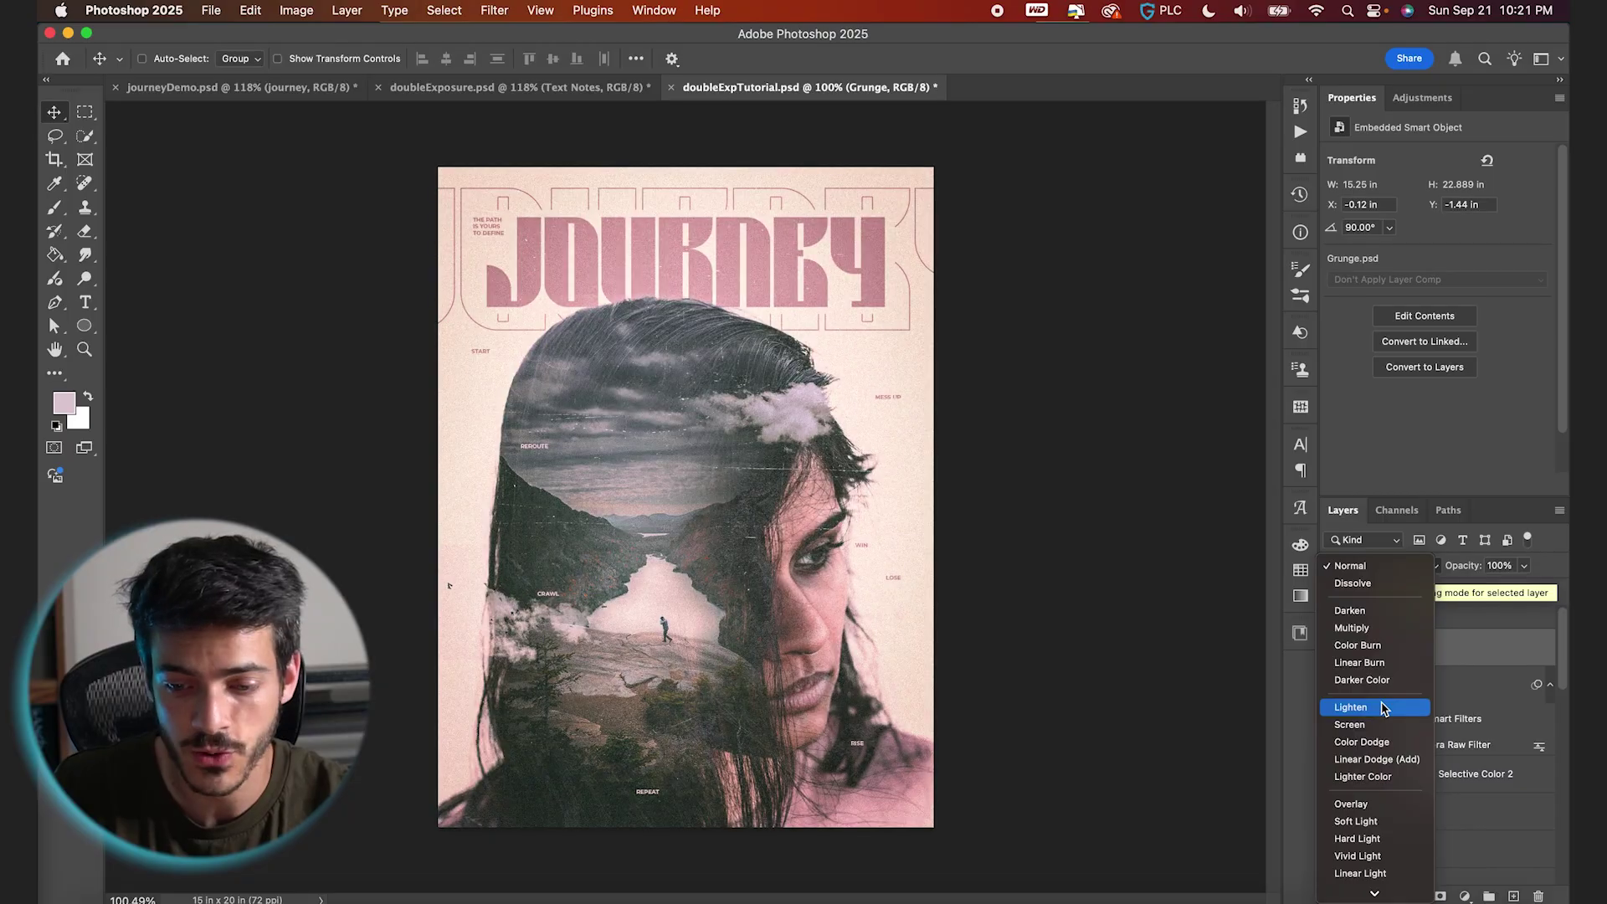
{"action": "left_click", "coordinate": [1381, 707]}
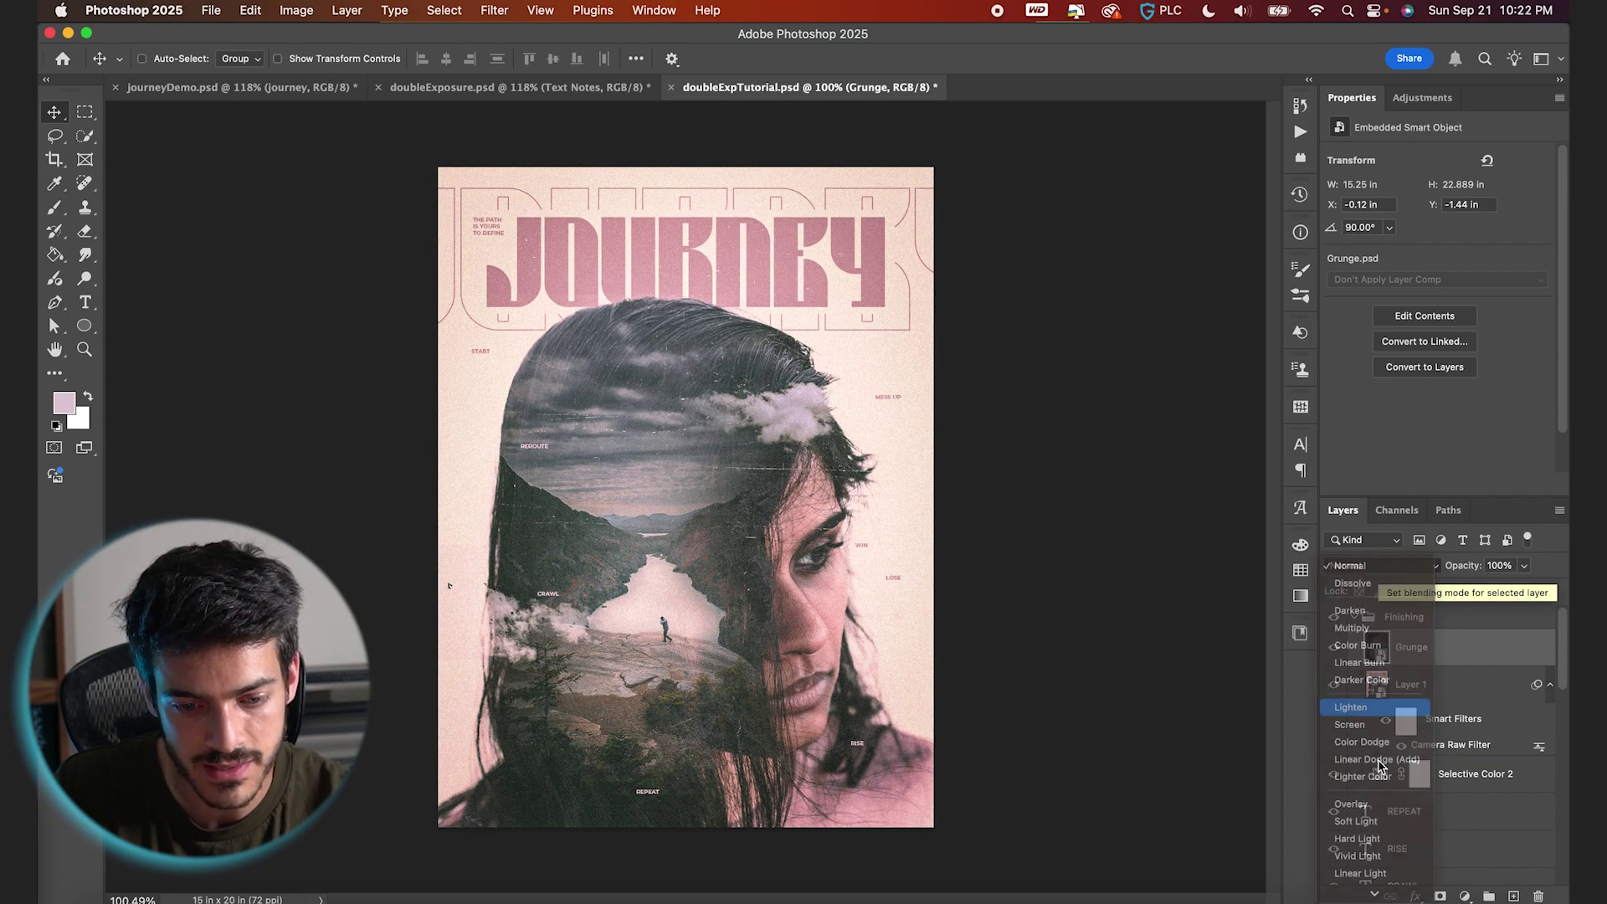
{"action": "scroll", "coordinate": [1339, 667], "scroll_direction": "up", "scroll_amount": 3}
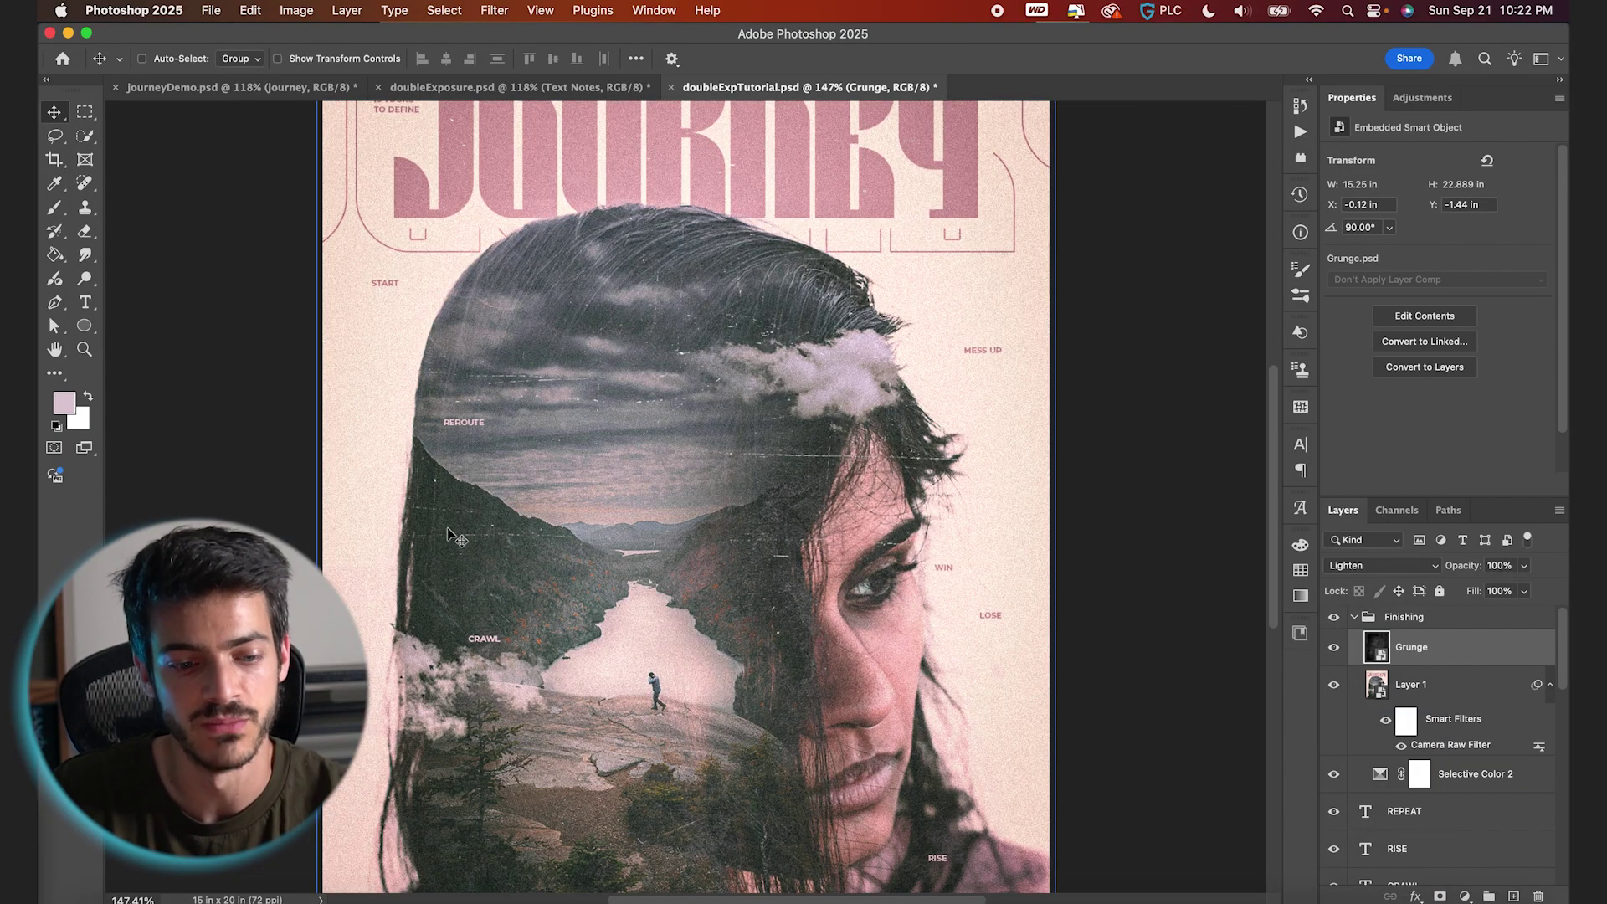
{"action": "key", "text": "super"}
{"action": "key", "text": "super+0"}
{"action": "key", "text": "super+s"}
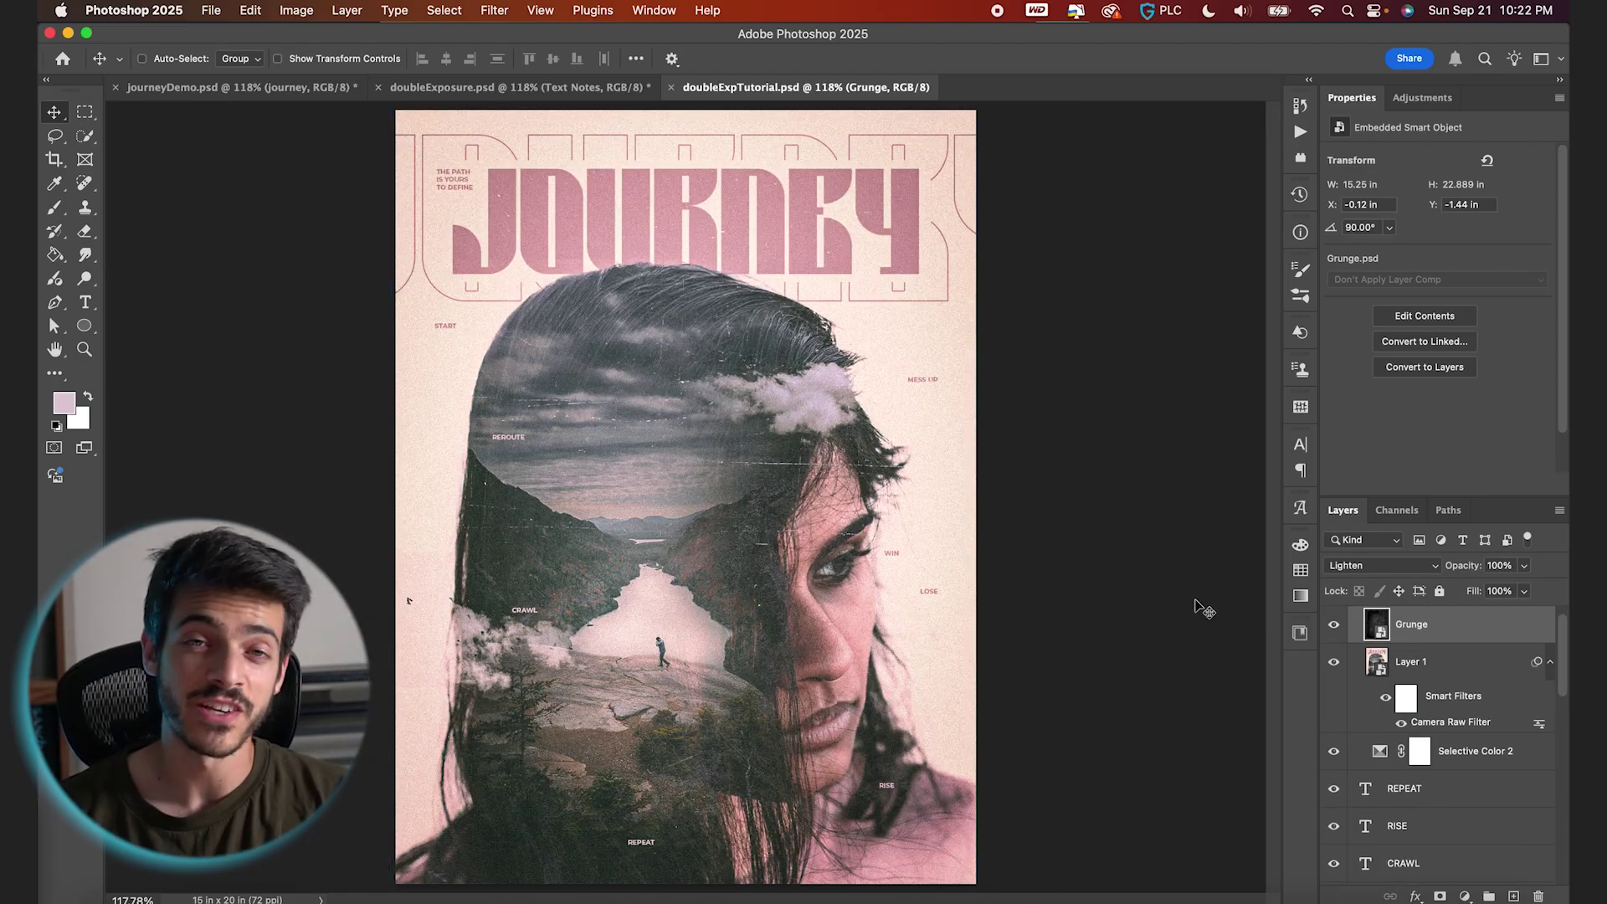